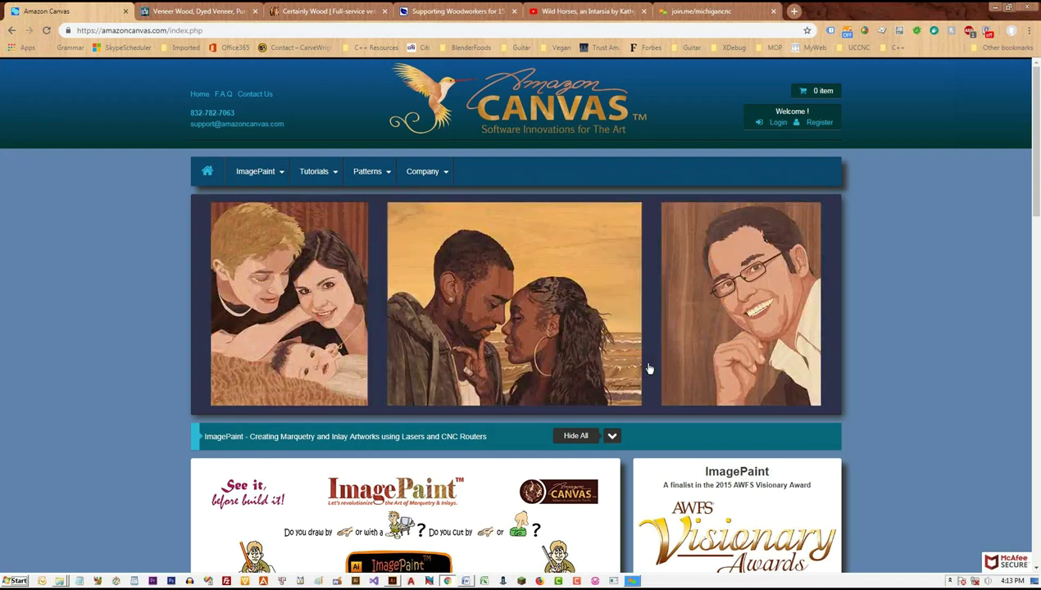
- Look over the Amazon Canvas home page, including the ImagePaint download section
{"action": "left_click", "coordinate": [635, 579]}
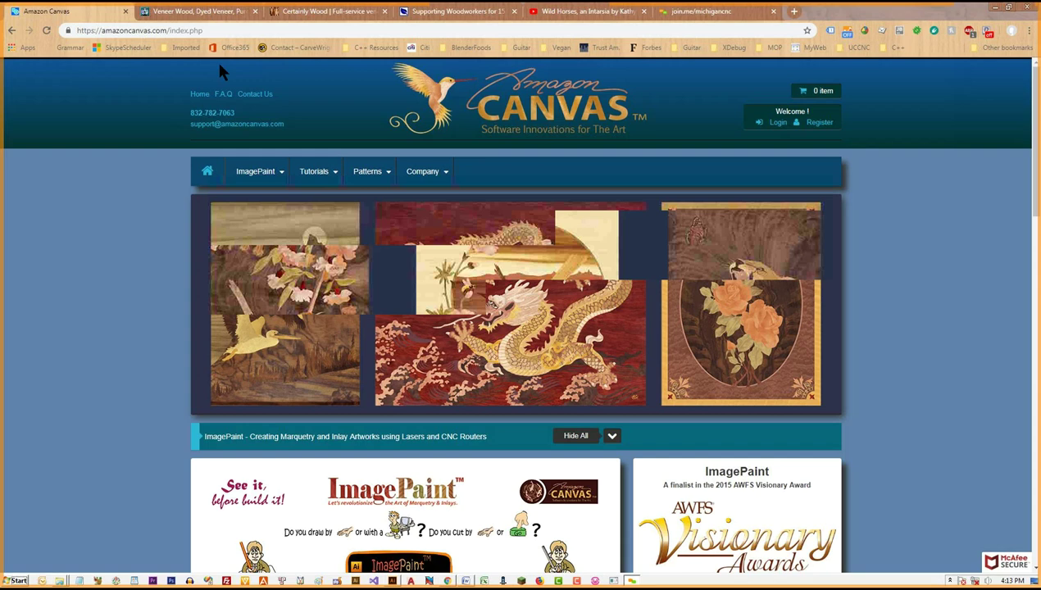
{"action": "scroll", "coordinate": [522, 367], "scroll_direction": "down", "scroll_amount": 3}
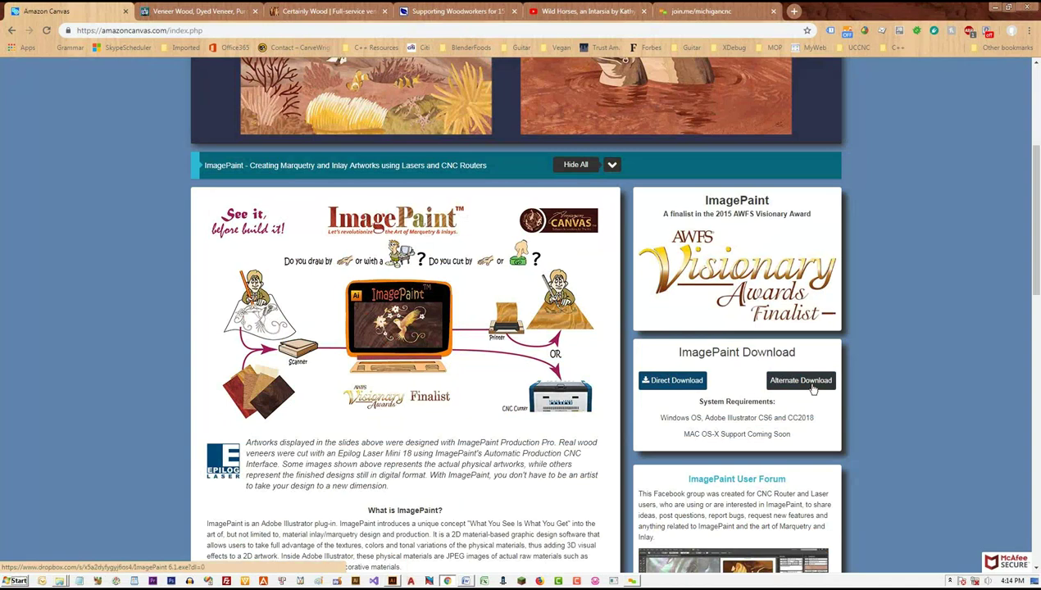
{"action": "scroll", "coordinate": [170, 340], "scroll_direction": "up", "scroll_amount": 3}
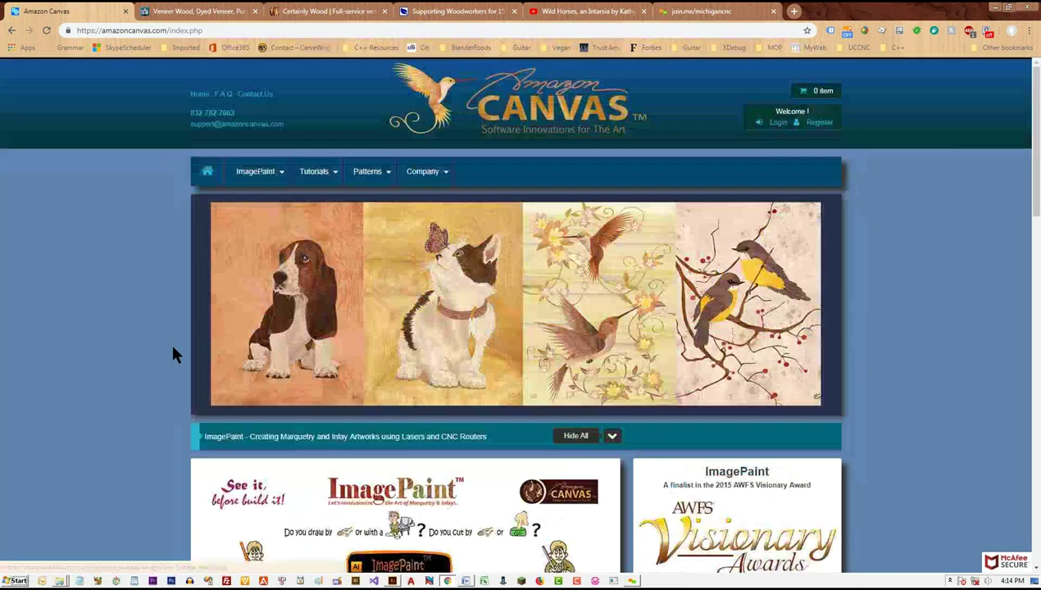
- Open the ImagePaint GCode Pro product page and review its list of tutorial videos
{"action": "left_click", "coordinate": [256, 172]}
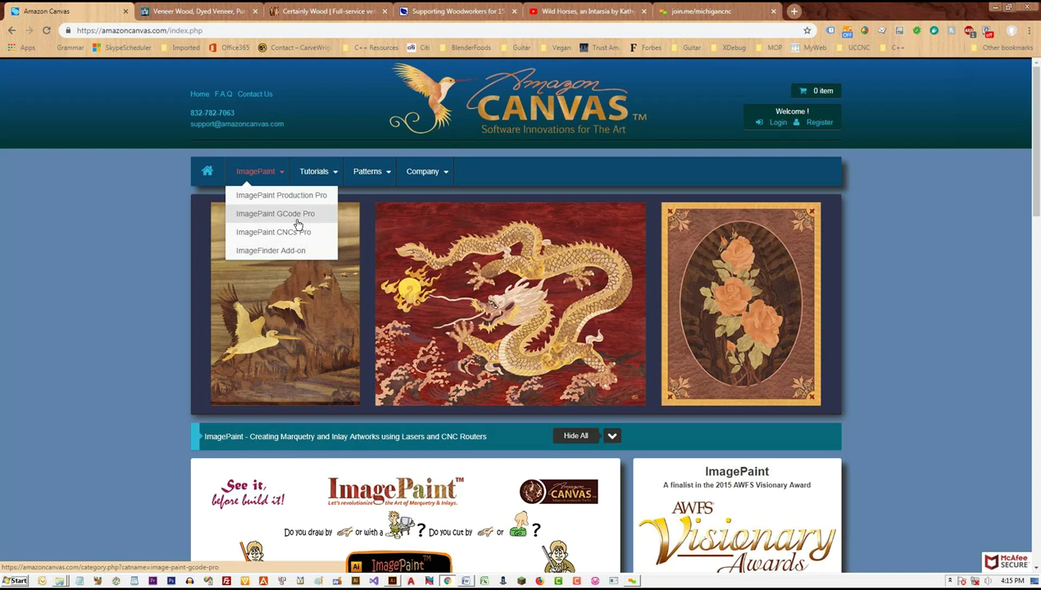
{"action": "left_click", "coordinate": [297, 220]}
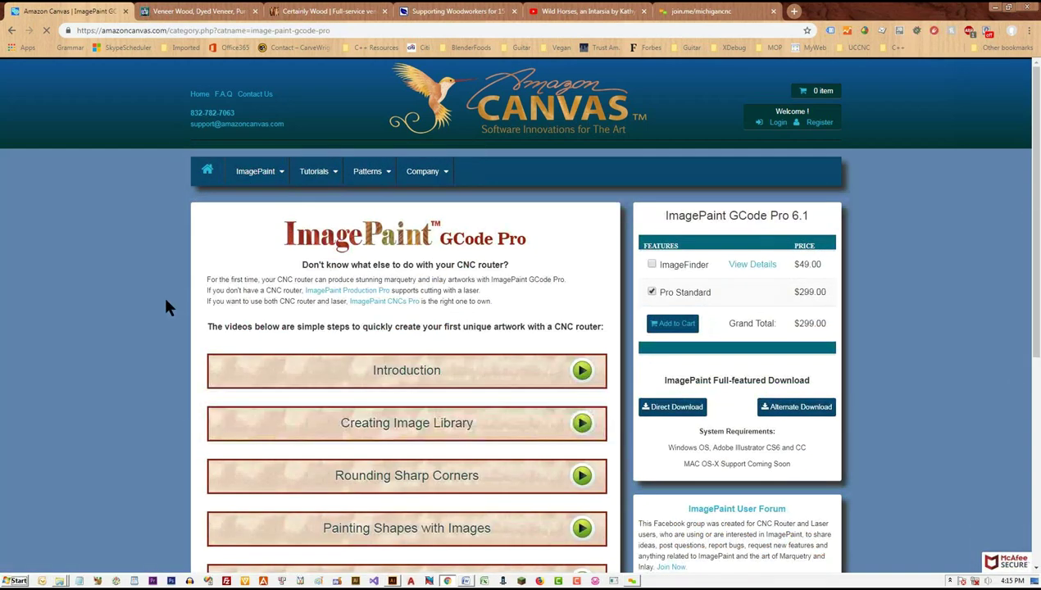
{"action": "scroll", "coordinate": [166, 306], "scroll_direction": "down", "scroll_amount": 3}
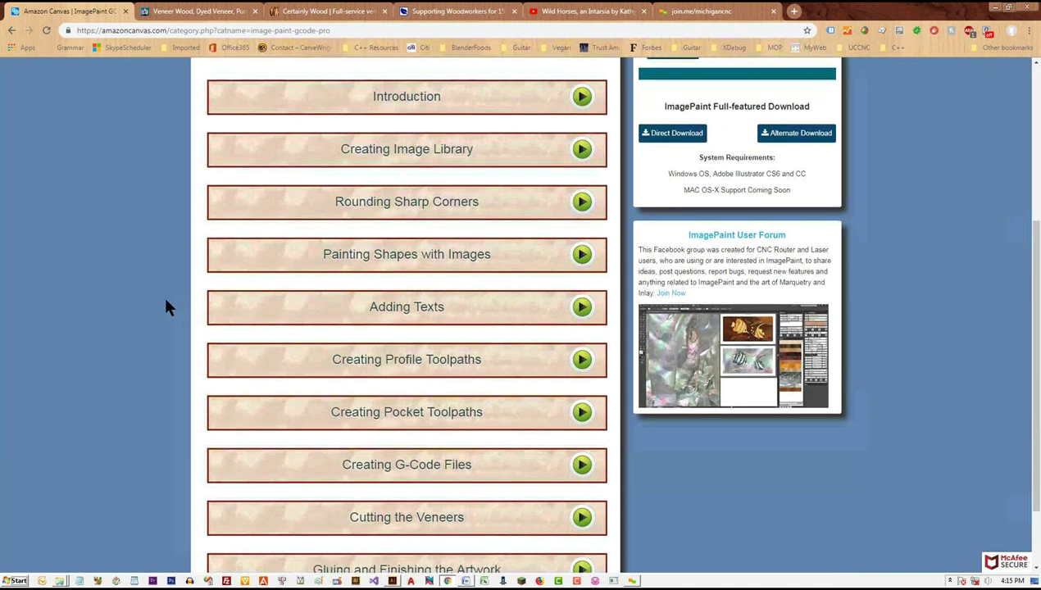
{"action": "scroll", "coordinate": [166, 307], "scroll_direction": "down", "scroll_amount": 2}
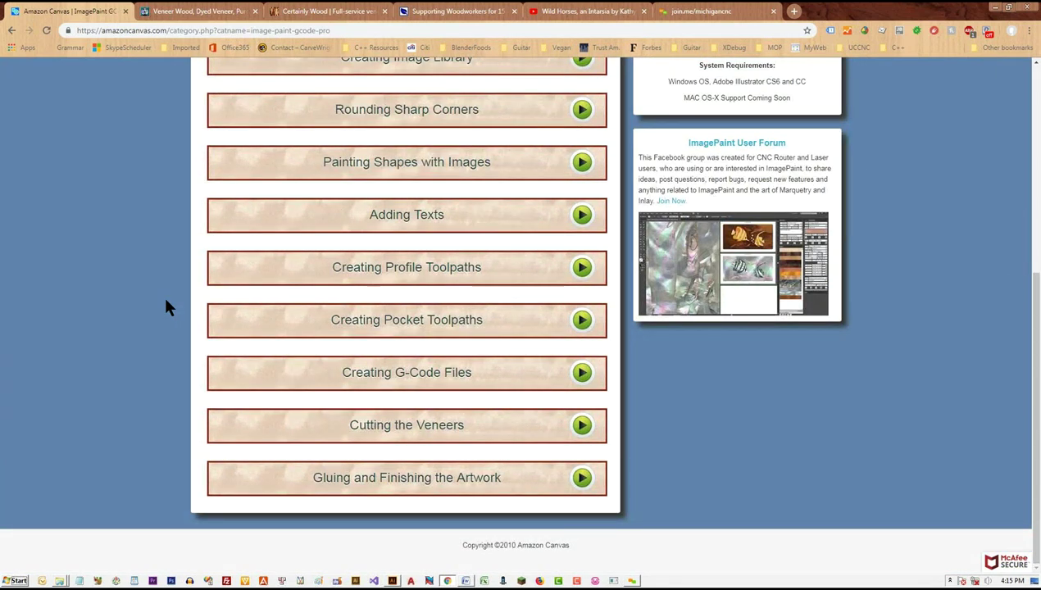
{"action": "scroll", "coordinate": [167, 306], "scroll_direction": "up", "scroll_amount": 2}
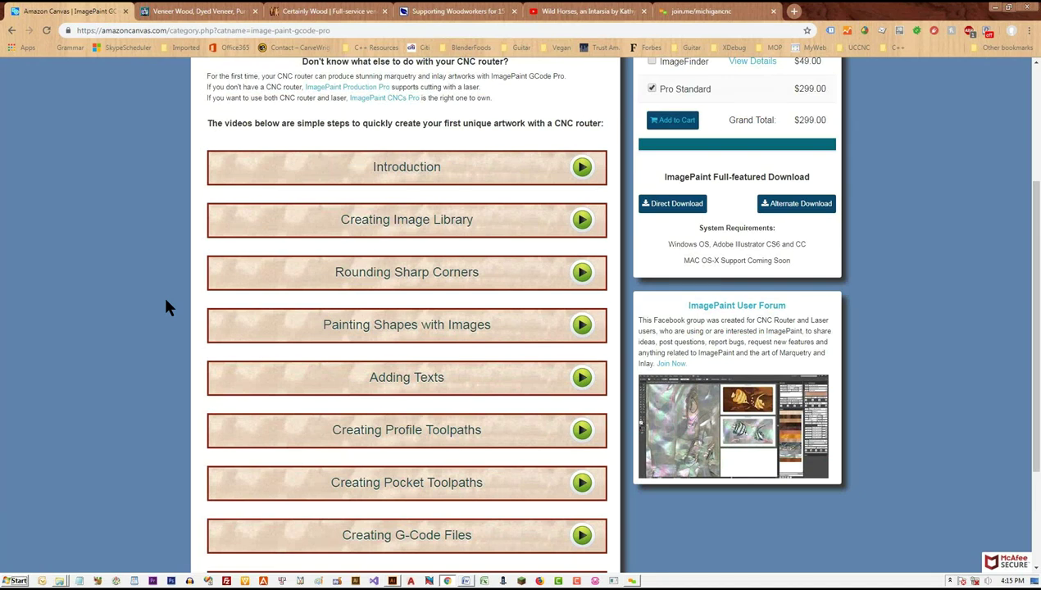
{"action": "scroll", "coordinate": [179, 271], "scroll_direction": "up", "scroll_amount": 2}
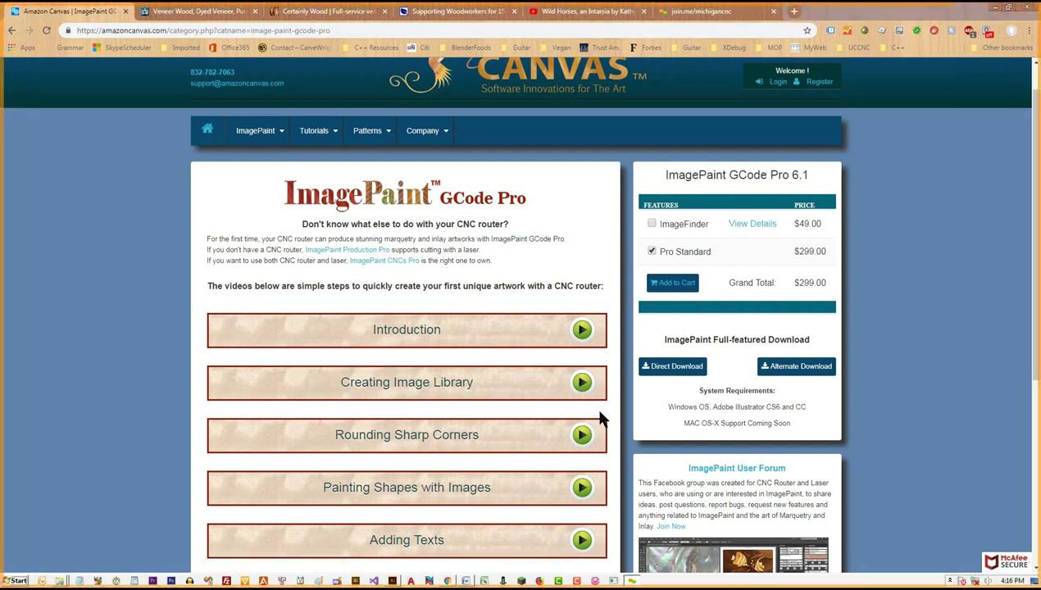
- Play the Creating Image Library tutorial video, pause it partway through and close the player
{"action": "left_click", "coordinate": [581, 383]}
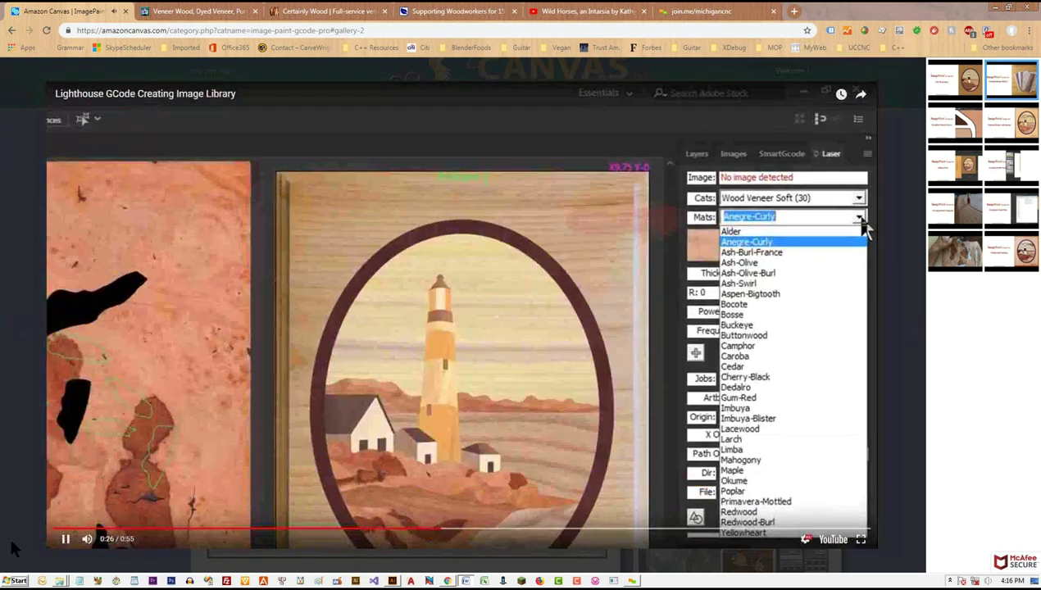
{"action": "left_click", "coordinate": [68, 539]}
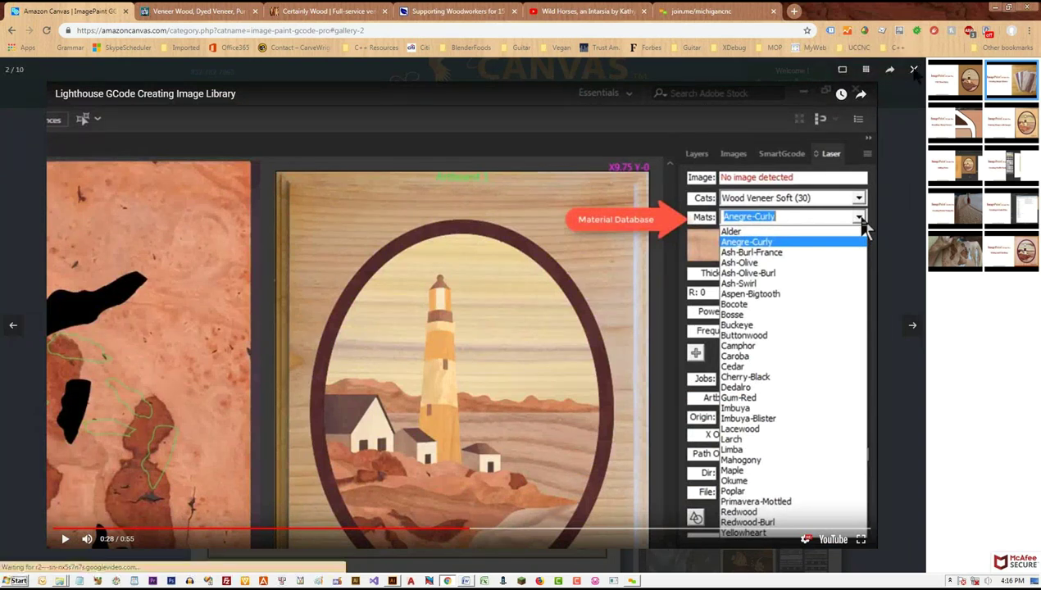
{"action": "left_click", "coordinate": [913, 70]}
{"action": "scroll", "coordinate": [501, 352], "scroll_direction": "down", "scroll_amount": 3}
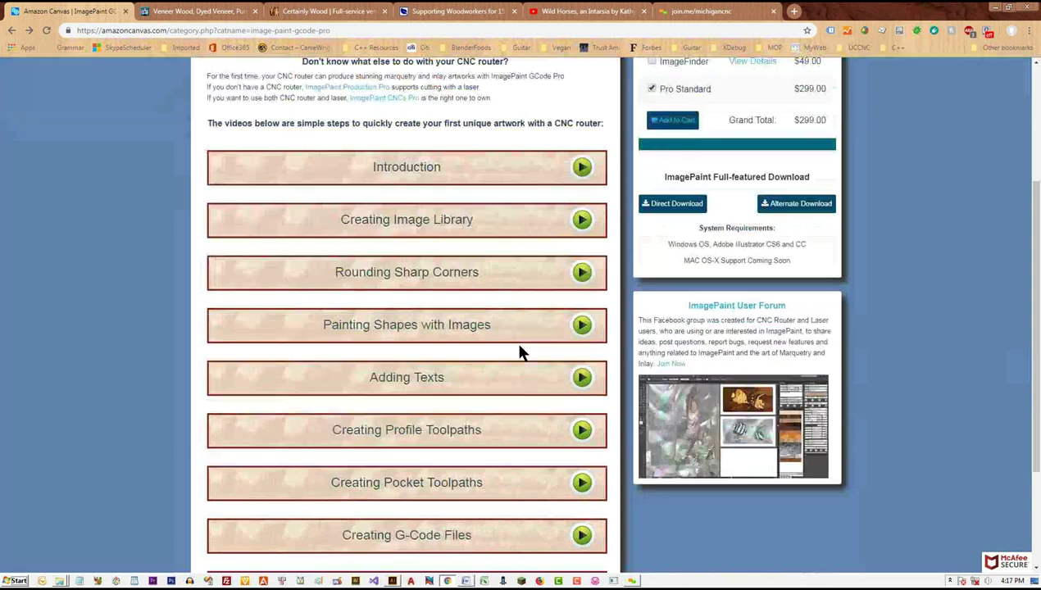
{"action": "left_click", "coordinate": [465, 580]}
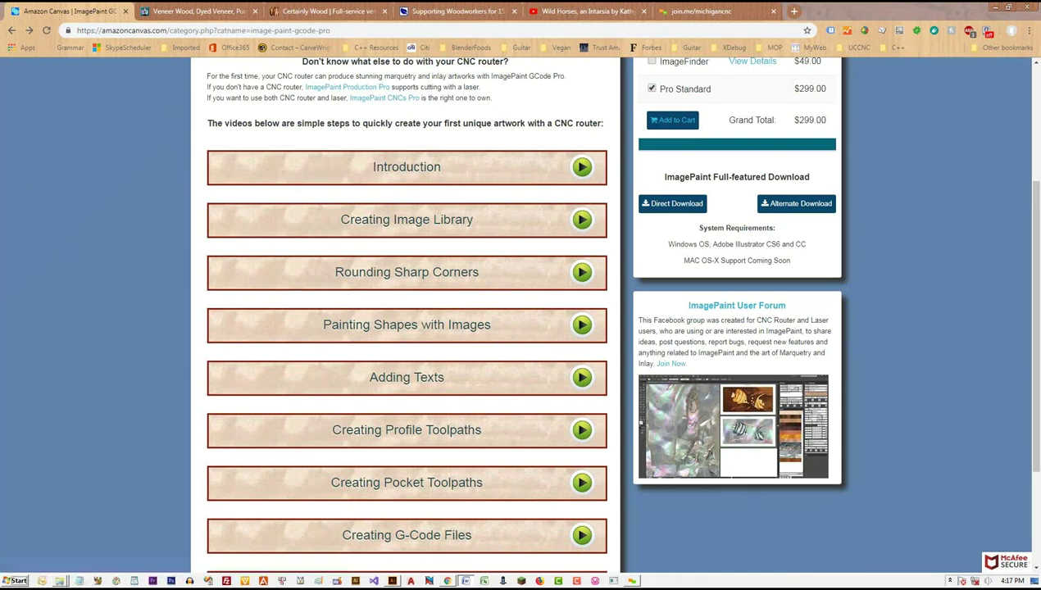
{"action": "left_click", "coordinate": [631, 580]}
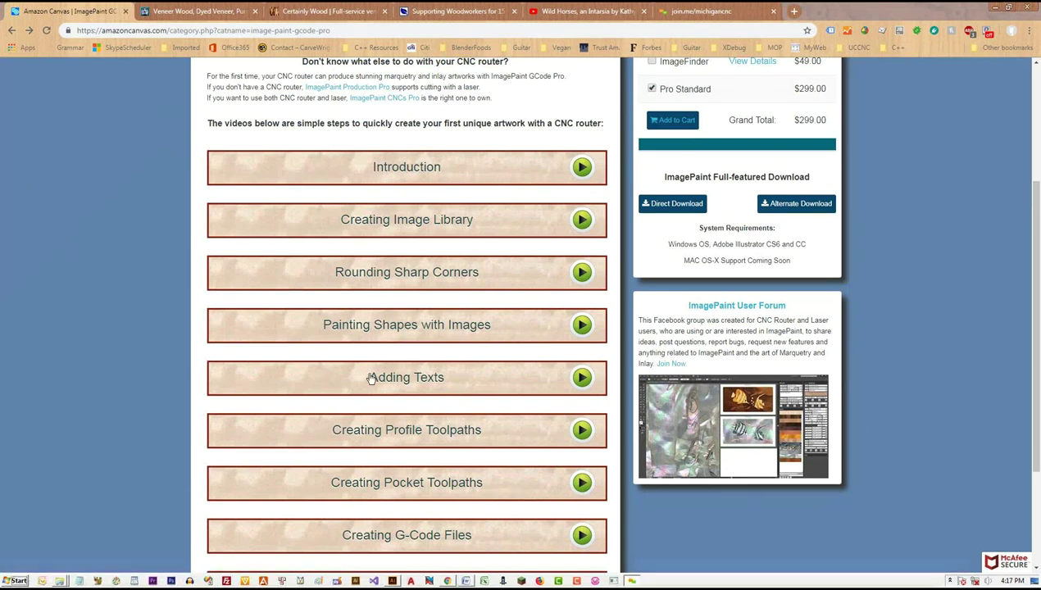
- Replay the Creating Image Library tutorial video through to its end and close the player
{"action": "left_click", "coordinate": [448, 237]}
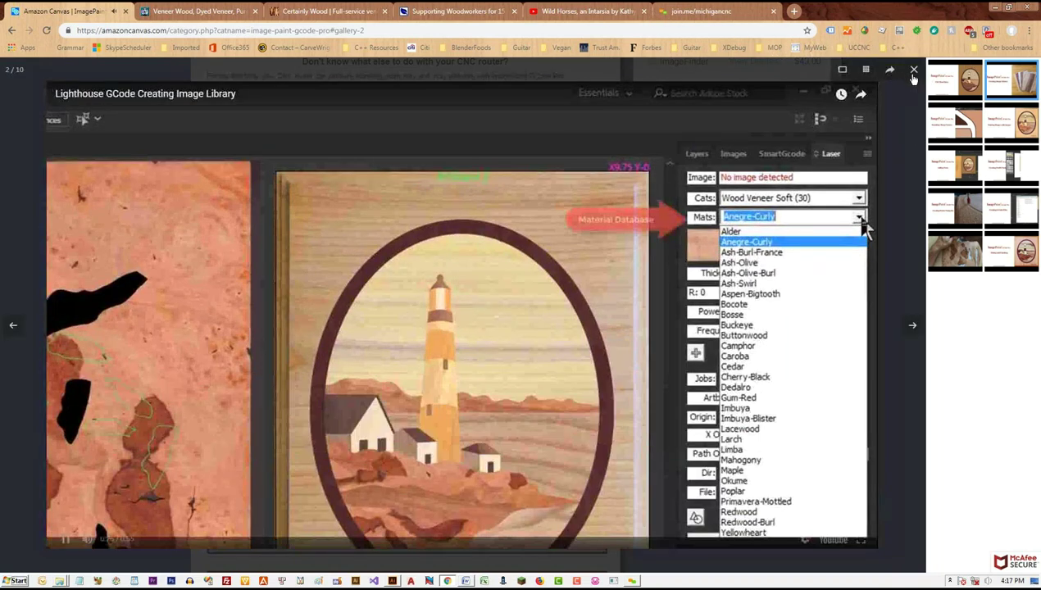
{"action": "left_click", "coordinate": [914, 74]}
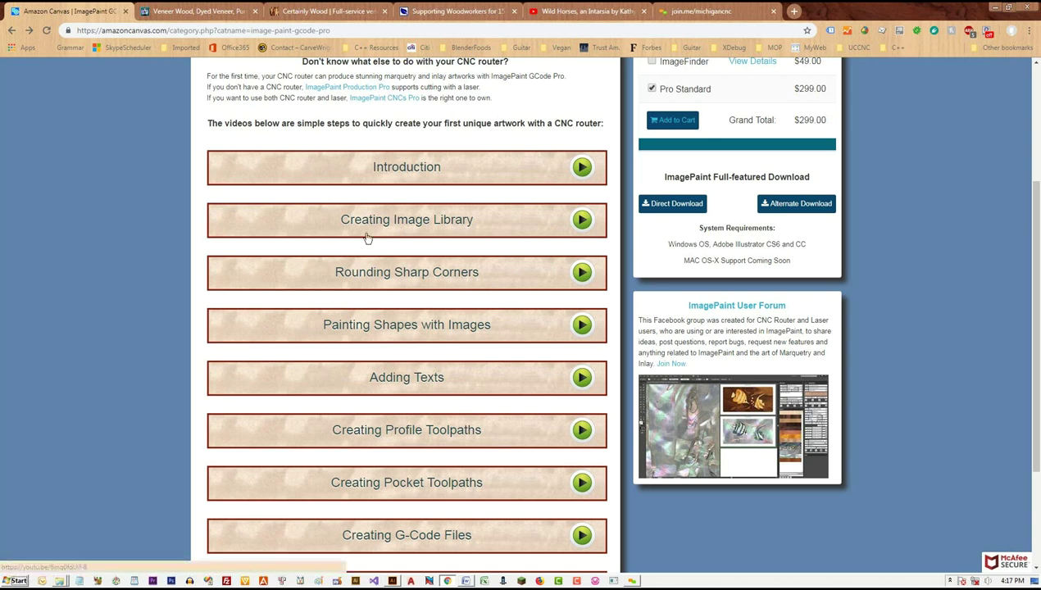
{"action": "left_click", "coordinate": [581, 220]}
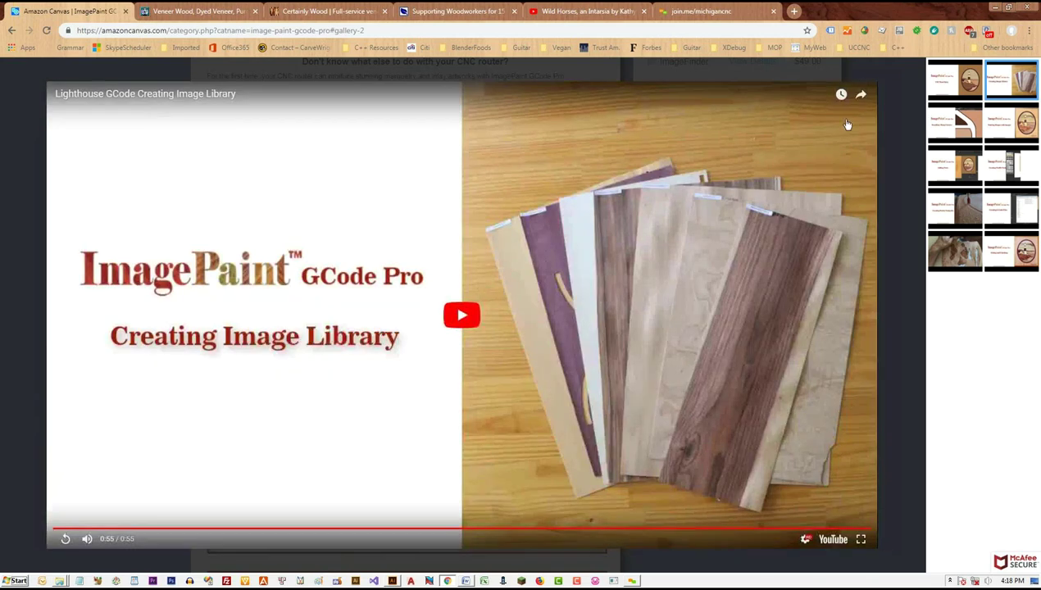
{"action": "mouse_move", "coordinate": [903, 90]}
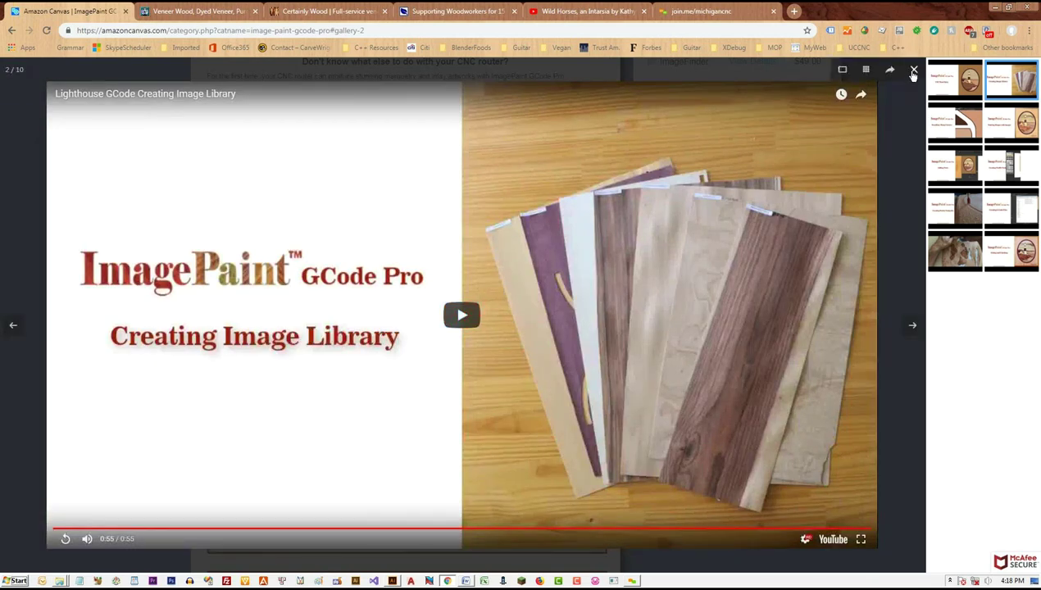
{"action": "left_click", "coordinate": [913, 71]}
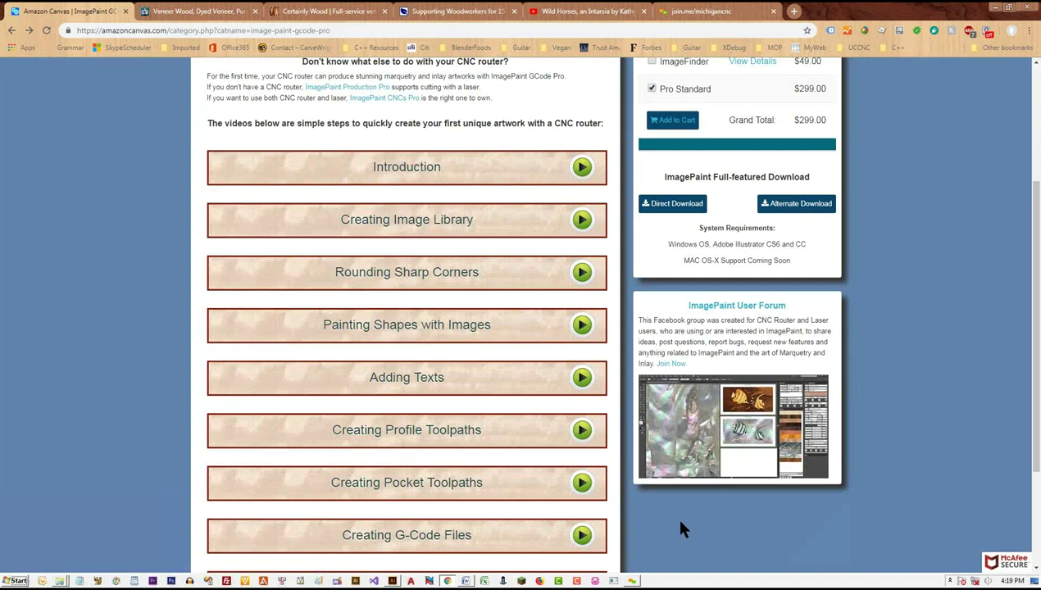
- Switch to Adobe Illustrator and display the lighthouse start.ai artwork at 100% zoom
{"action": "scroll", "coordinate": [681, 529], "scroll_direction": "down", "scroll_amount": 2}
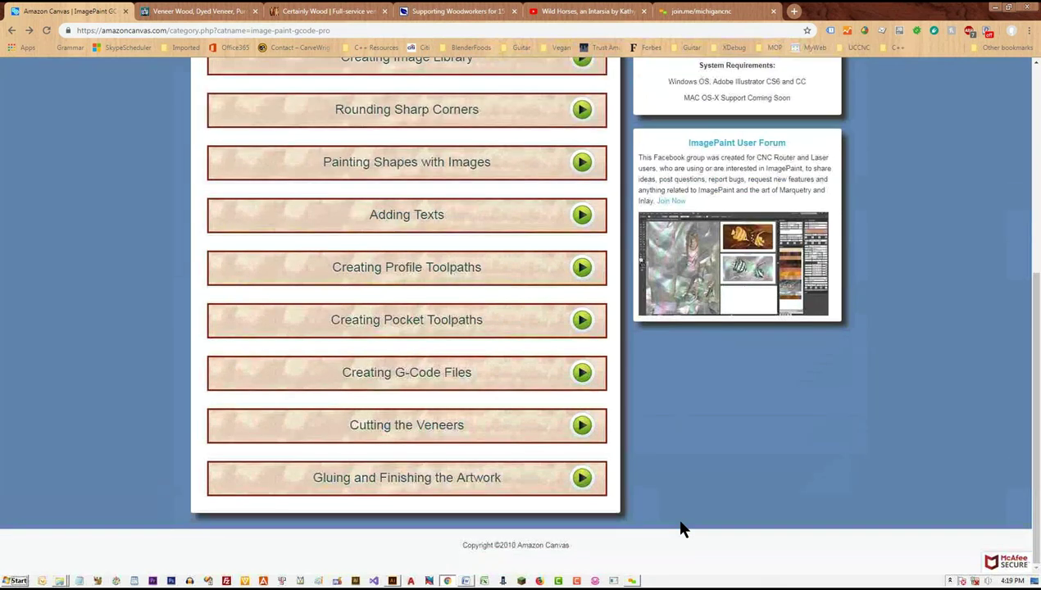
{"action": "scroll", "coordinate": [668, 531], "scroll_direction": "up", "scroll_amount": 1}
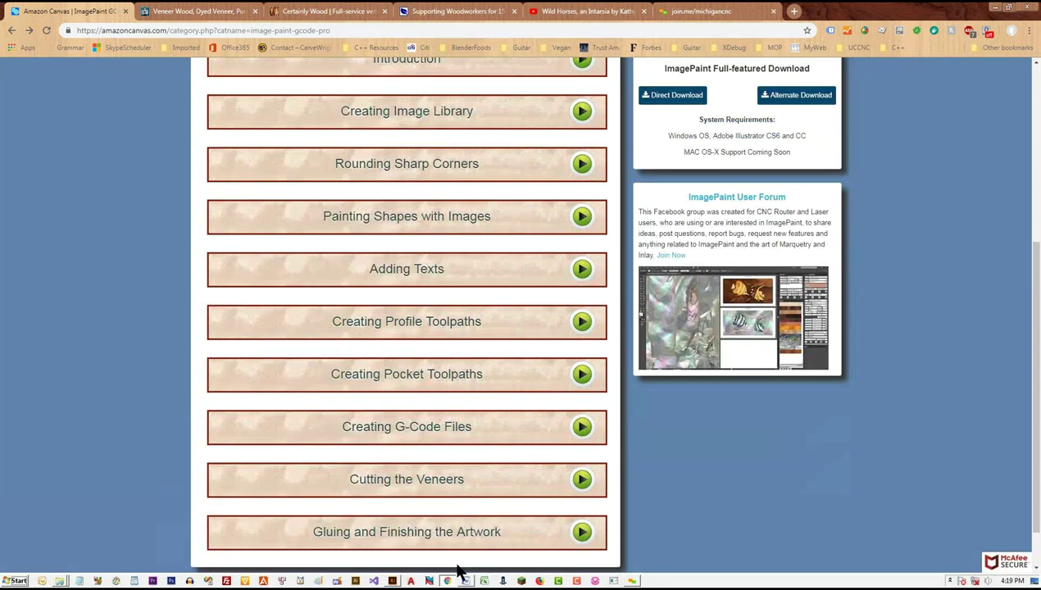
{"action": "left_click", "coordinate": [393, 580]}
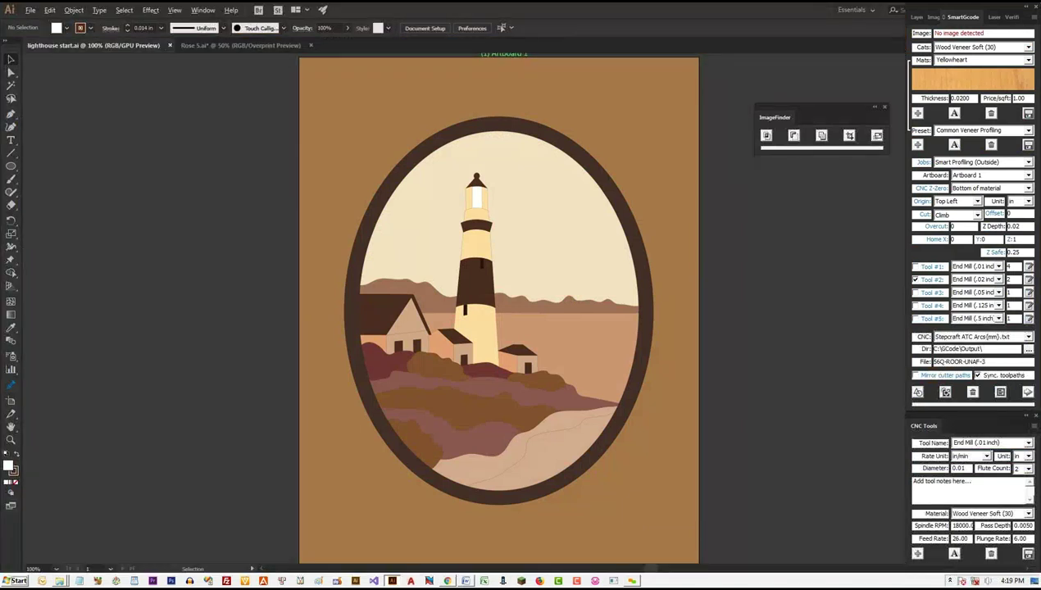
{"action": "key", "text": "ctrl+alt+0"}
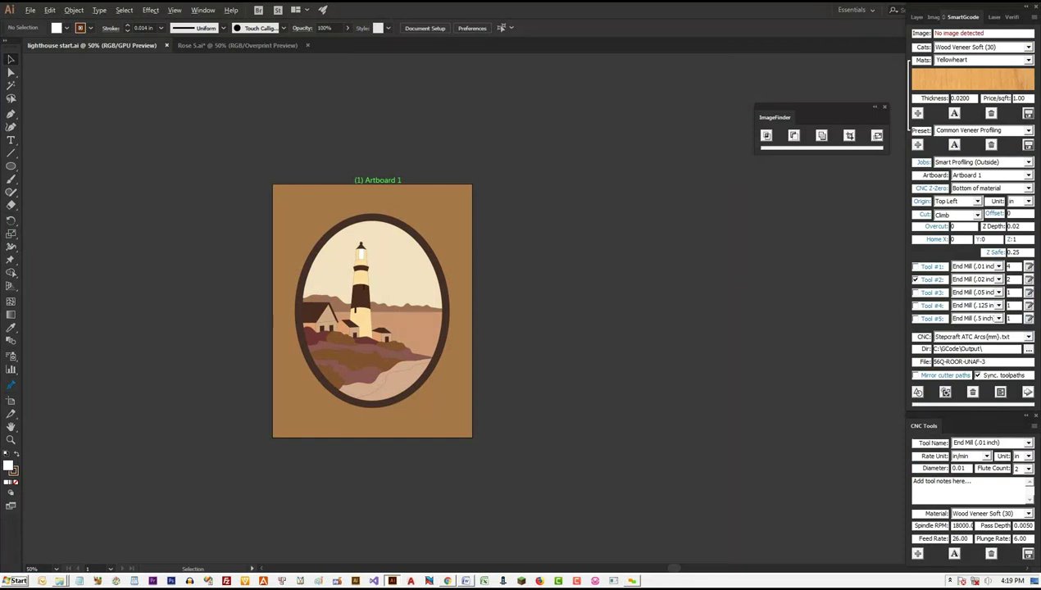
{"action": "key", "text": "ctrl+plus"}
- Pull the sky piece and the hill strip beside the lighthouse out of the scene, undoing each move, and clear the selection
{"action": "left_click_drag", "start_coordinate": [541, 246], "coordinate": [278, 221]}
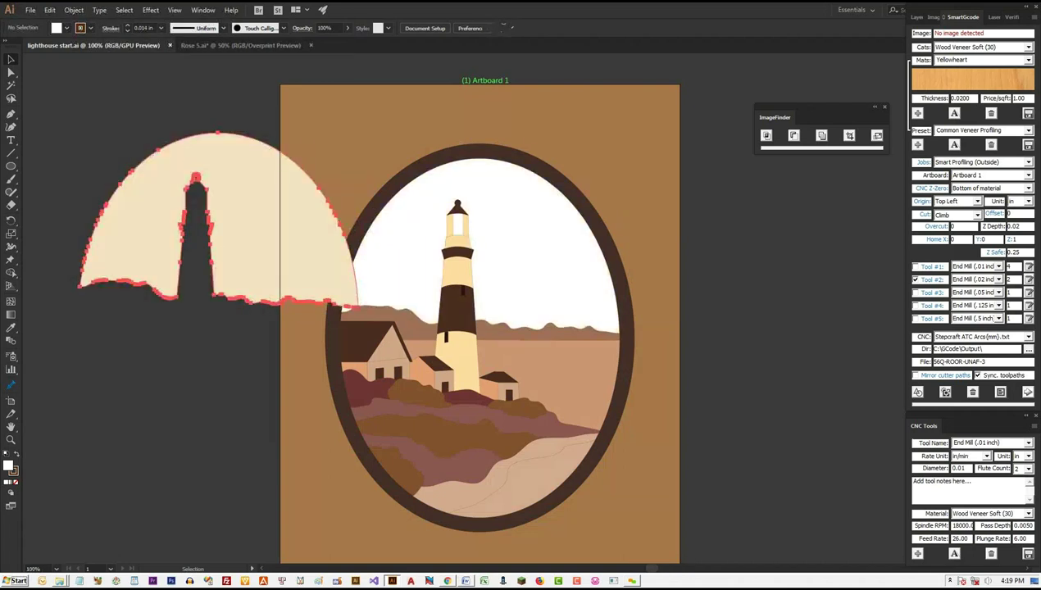
{"action": "key", "text": "ctrl+z"}
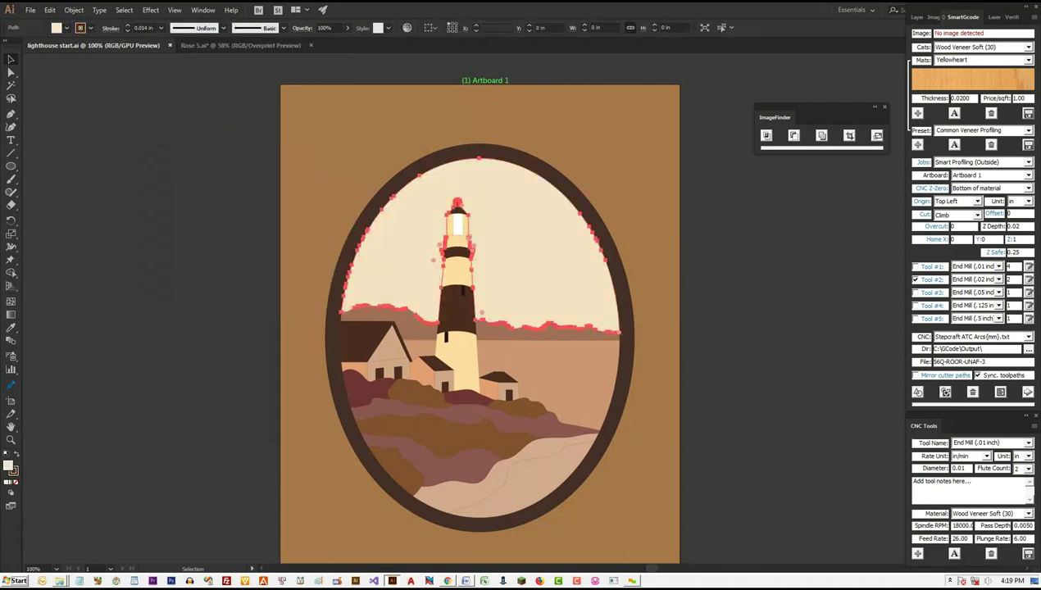
{"action": "left_click_drag", "start_coordinate": [547, 331], "coordinate": [670, 397]}
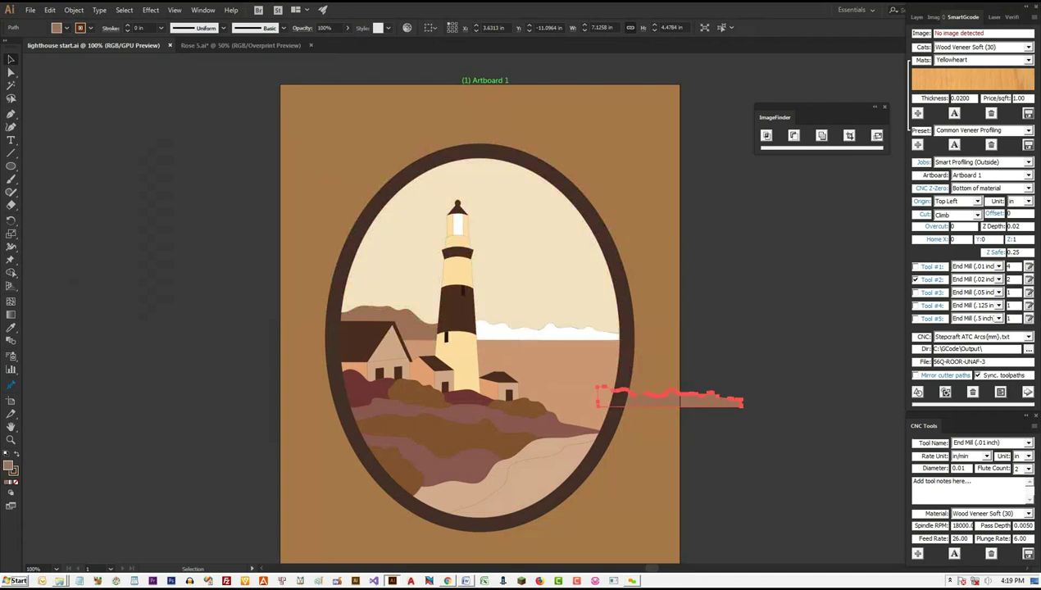
{"action": "key", "text": "ctrl+z"}
{"action": "key", "text": "ctrl+s"}
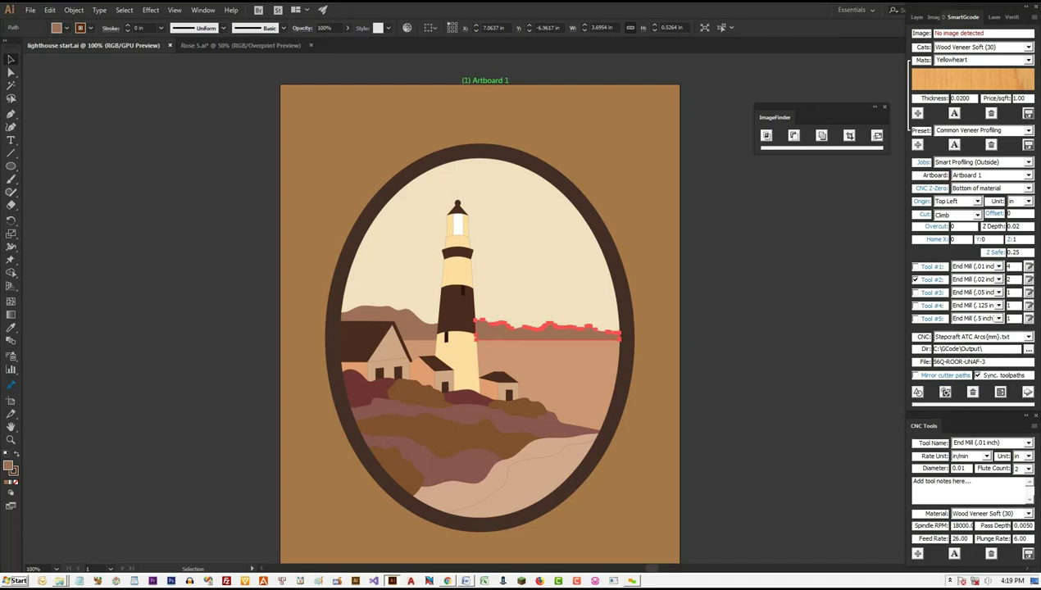
{"action": "key", "text": "ctrl+shift+a"}
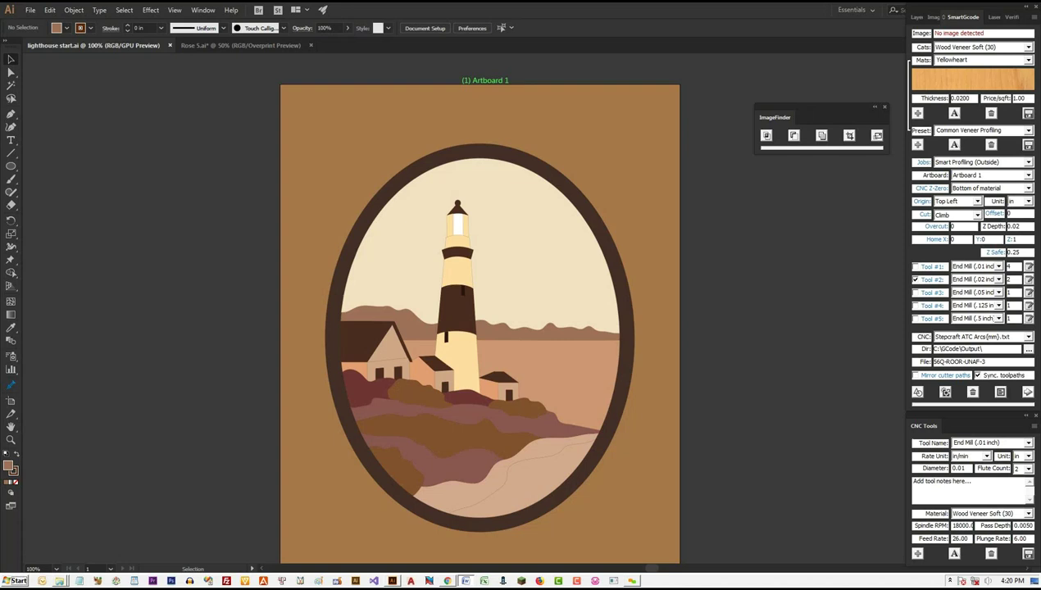
- Review the ImagePaint Production commands for opening the SmartGCode, CNC Tools and Laser panels, and leave them unused
{"action": "scroll", "coordinate": [479, 311], "scroll_direction": "down", "scroll_amount": 2}
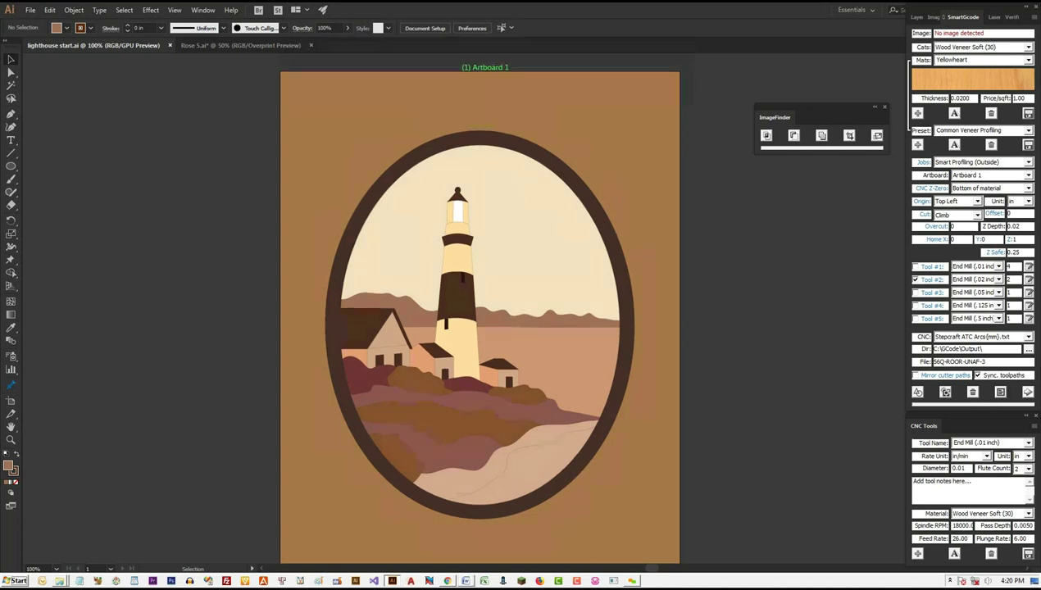
{"action": "scroll", "coordinate": [217, 297], "scroll_direction": "down", "scroll_amount": 2}
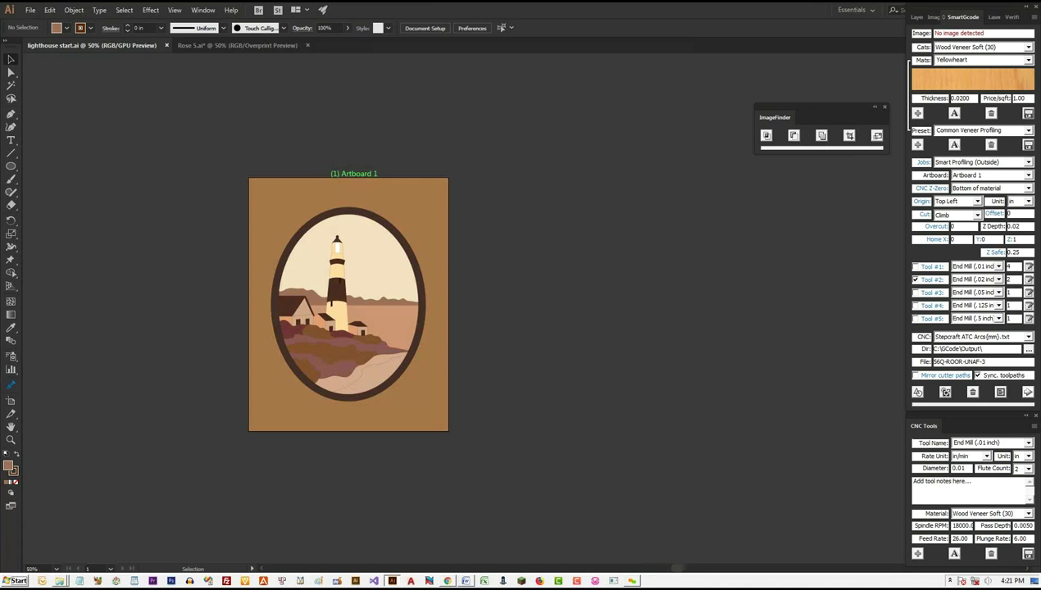
{"action": "left_click", "coordinate": [204, 11]}
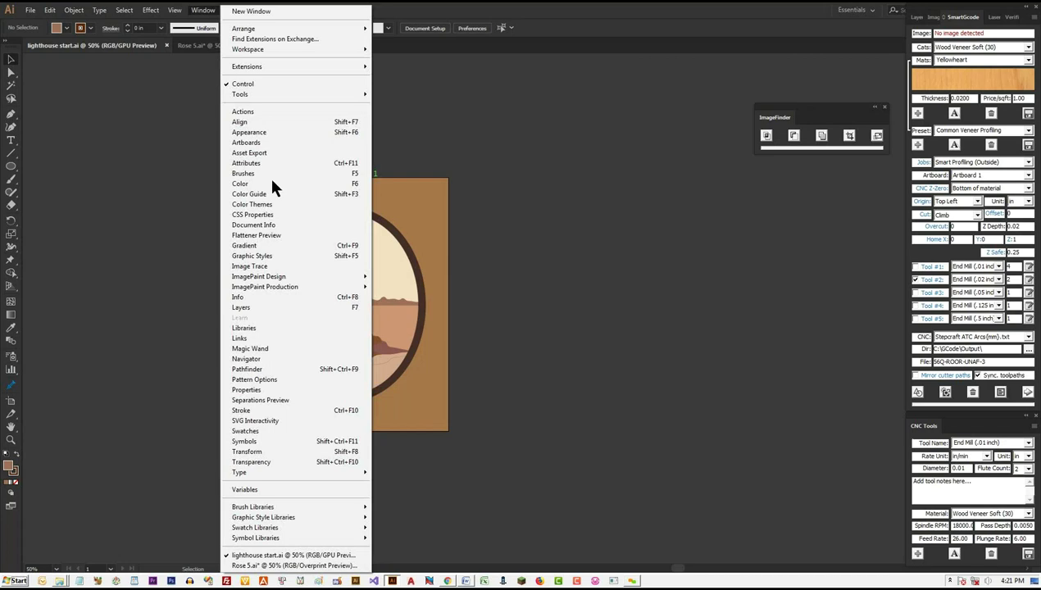
{"action": "mouse_move", "coordinate": [315, 281]}
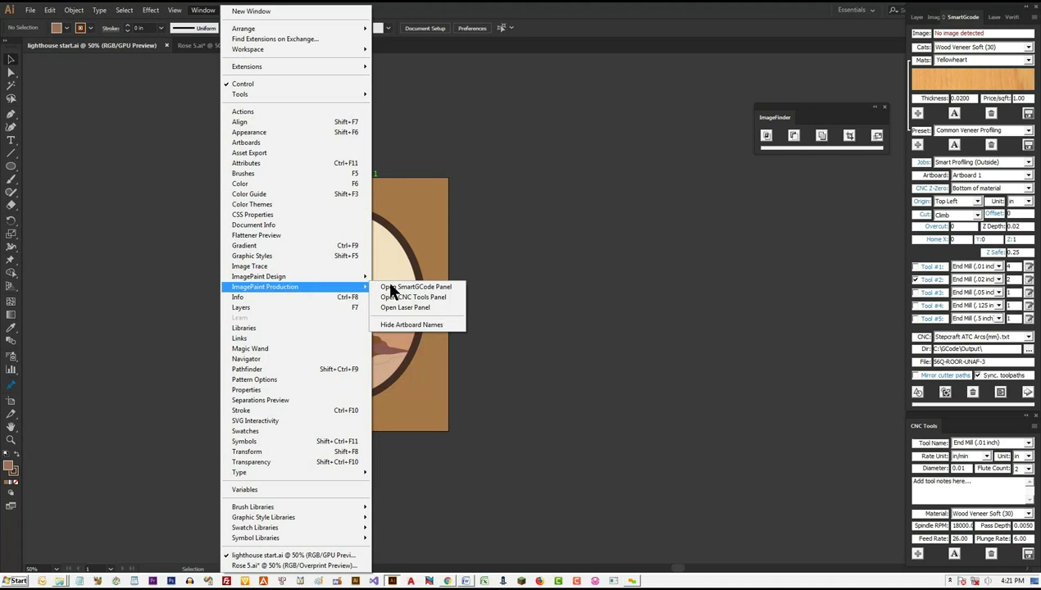
{"action": "left_click", "coordinate": [581, 315]}
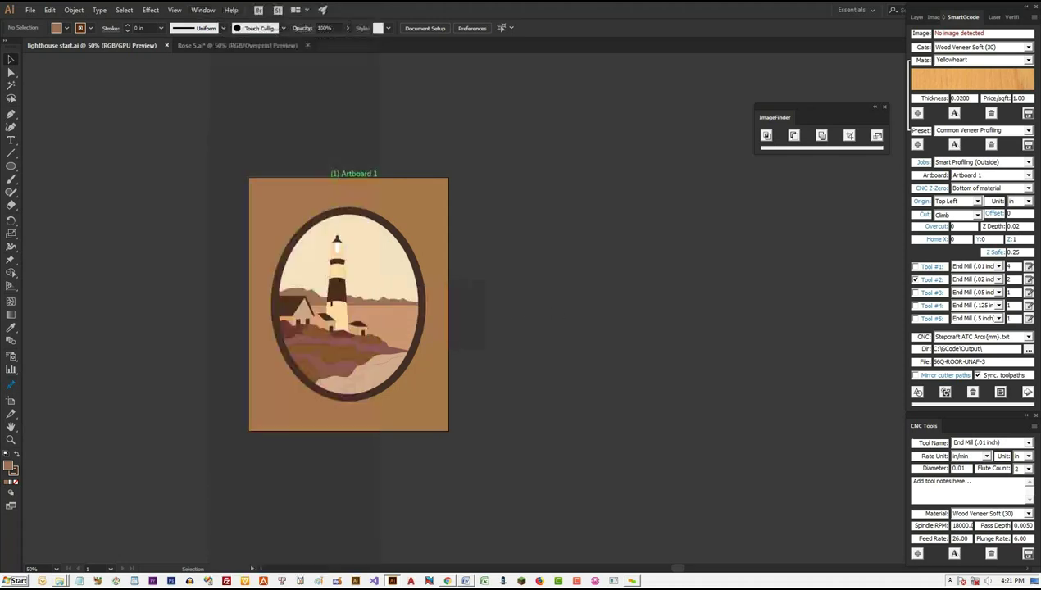
- Load all images from the image folder into the document's image library
{"action": "left_click", "coordinate": [934, 18]}
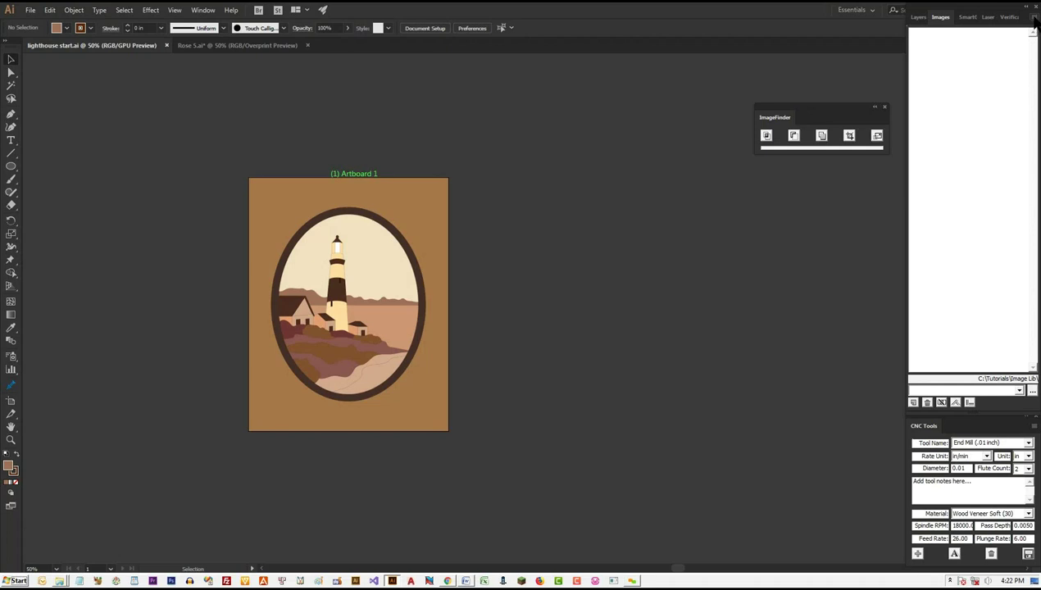
{"action": "left_click", "coordinate": [1033, 19]}
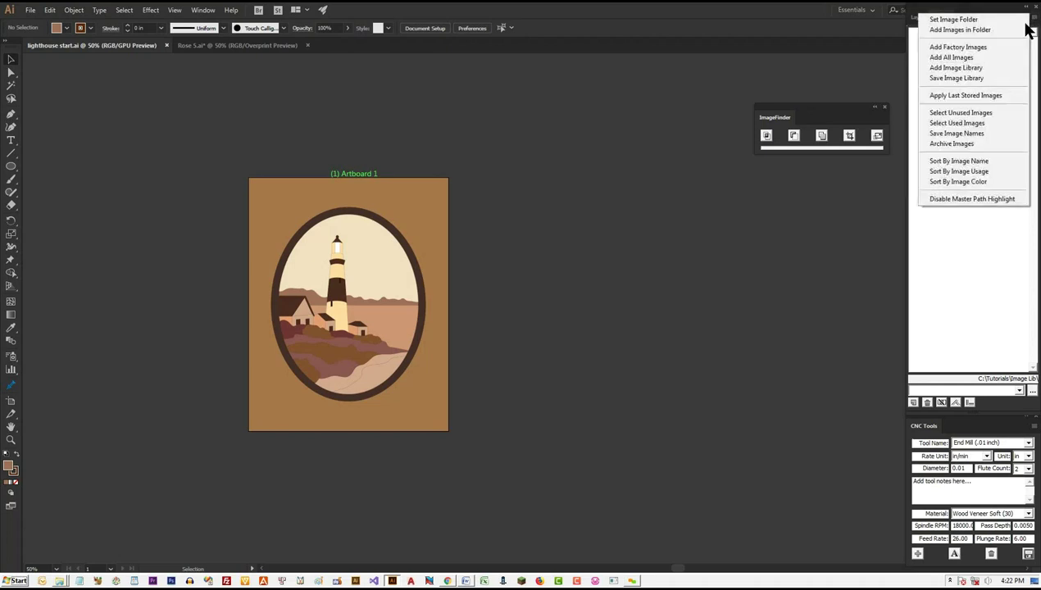
{"action": "left_click", "coordinate": [980, 57]}
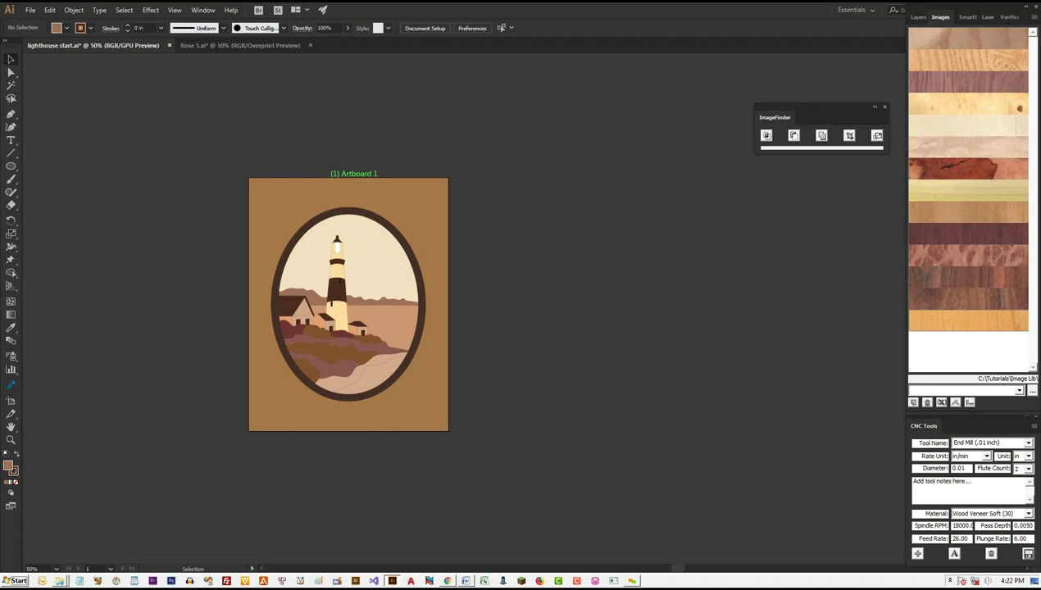
- Review the Laser settings, the SmartGCode settings and the list of available CNC tools, and move the ImageFinder panel slightly higher
{"action": "left_click", "coordinate": [984, 18]}
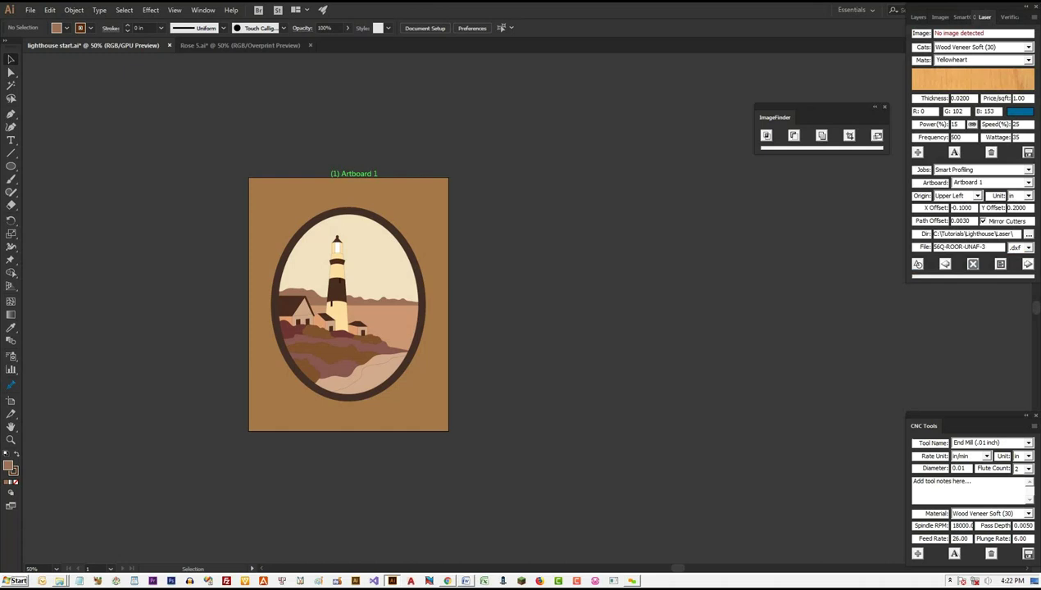
{"action": "left_click", "coordinate": [961, 17]}
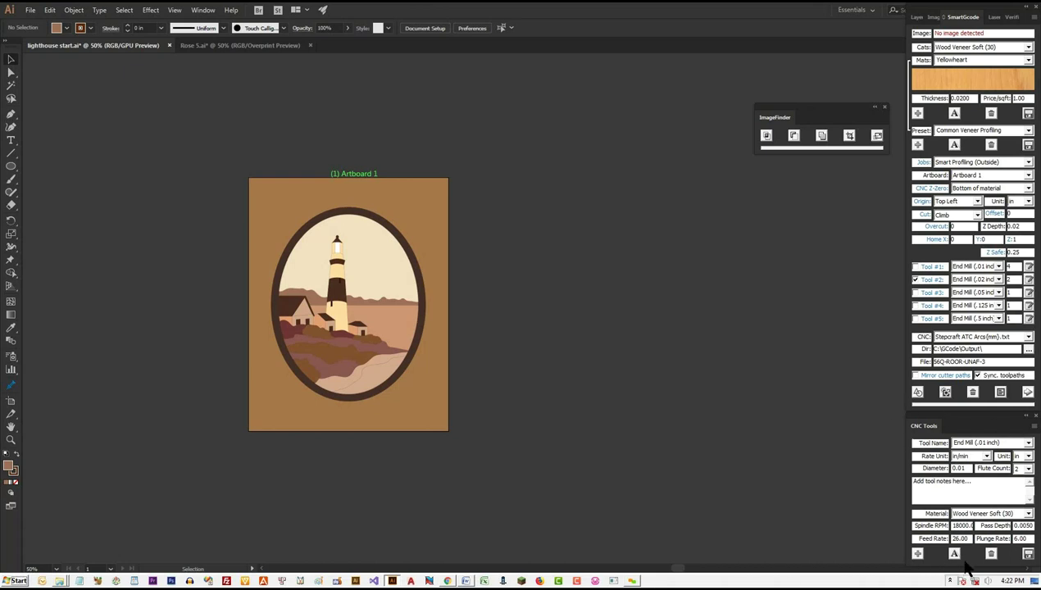
{"action": "left_click", "coordinate": [1029, 444]}
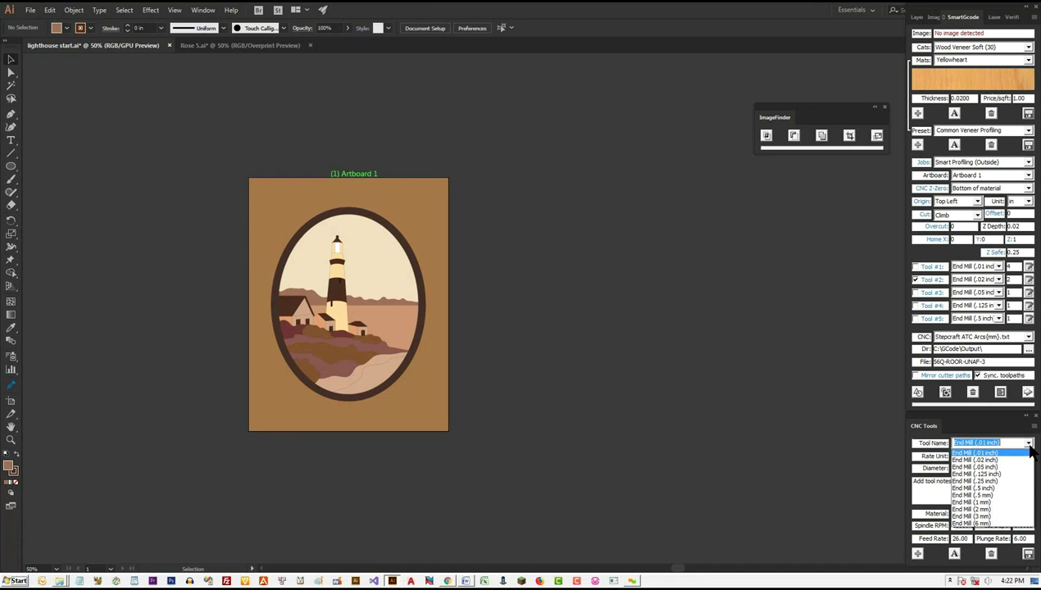
{"action": "left_click", "coordinate": [1030, 447]}
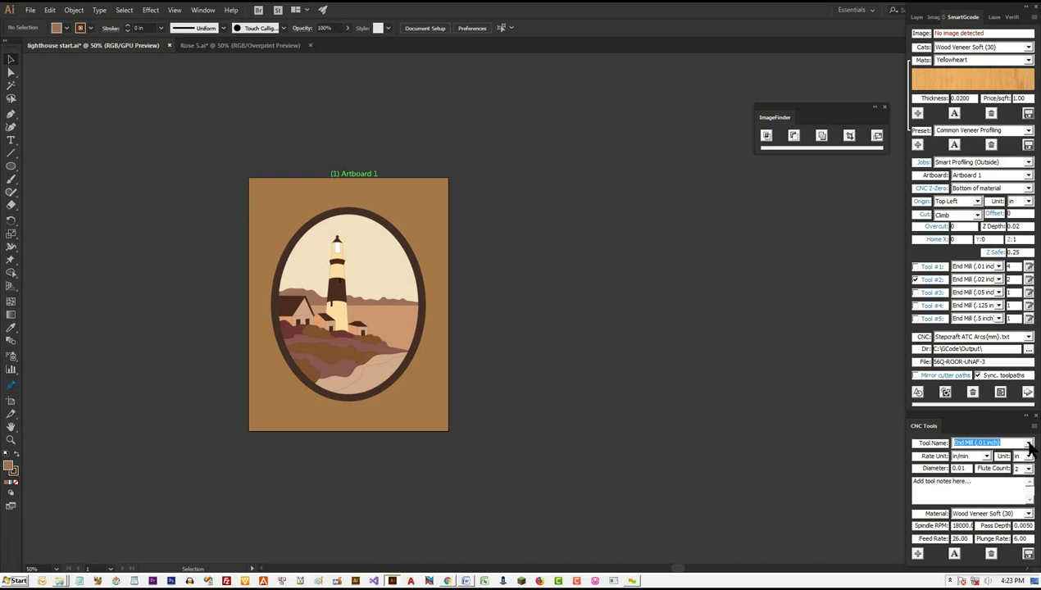
{"action": "left_click_drag", "start_coordinate": [782, 117], "coordinate": [769, 90]}
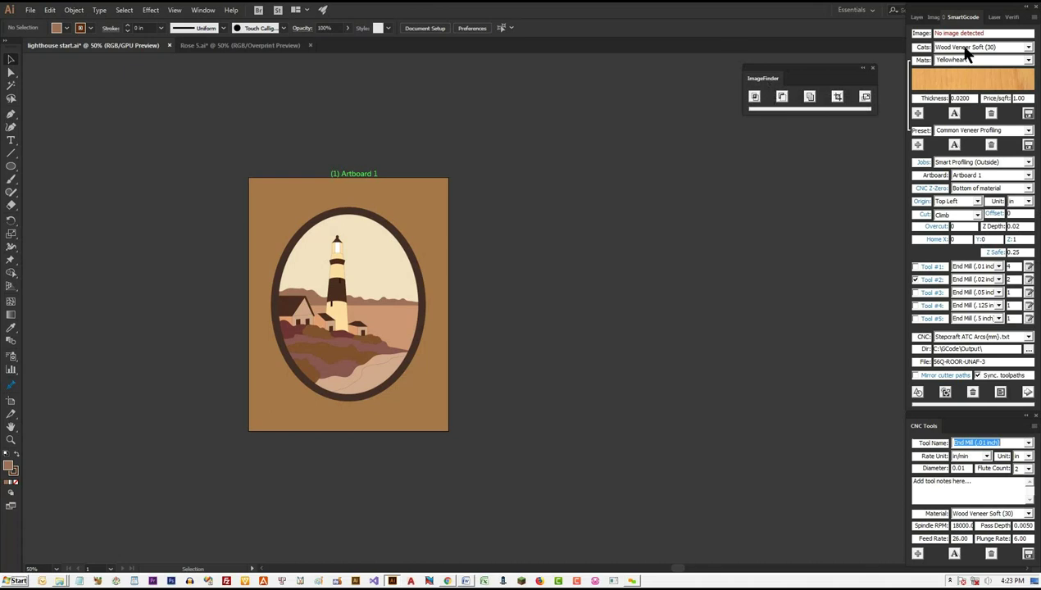
- Show the path verification data and select all the lighthouse artwork to examine its anchor points
{"action": "left_click", "coordinate": [1012, 17]}
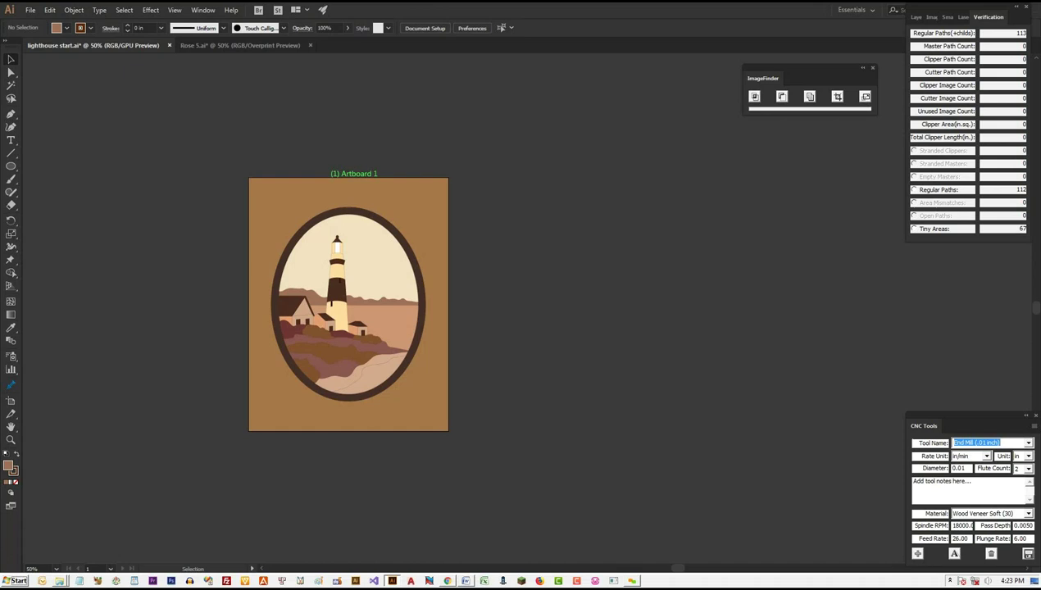
{"action": "left_click_drag", "start_coordinate": [494, 457], "coordinate": [209, 133]}
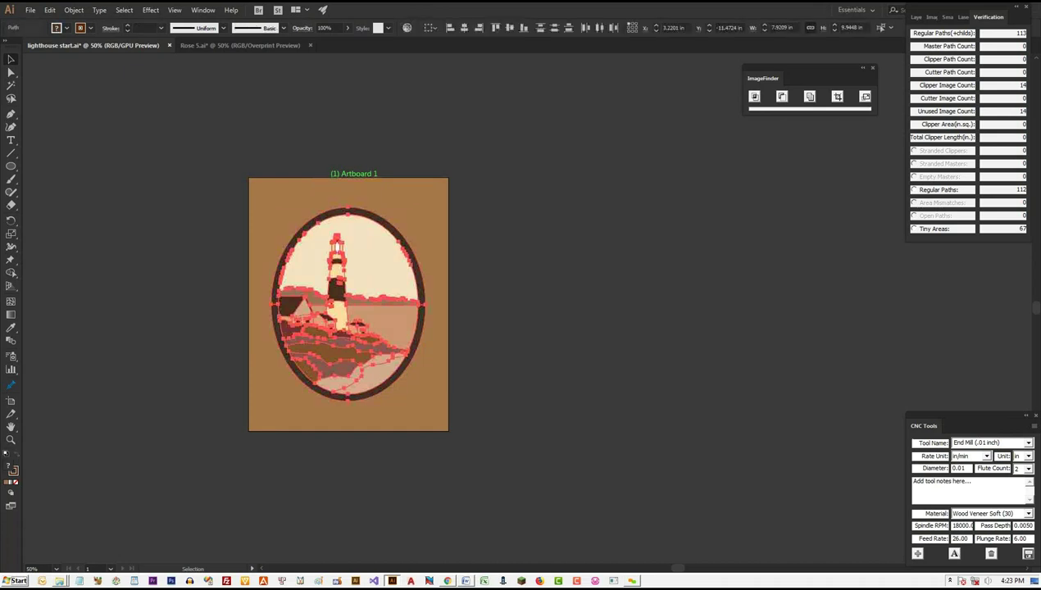
{"action": "scroll", "coordinate": [222, 283], "scroll_direction": "up", "scroll_amount": 3}
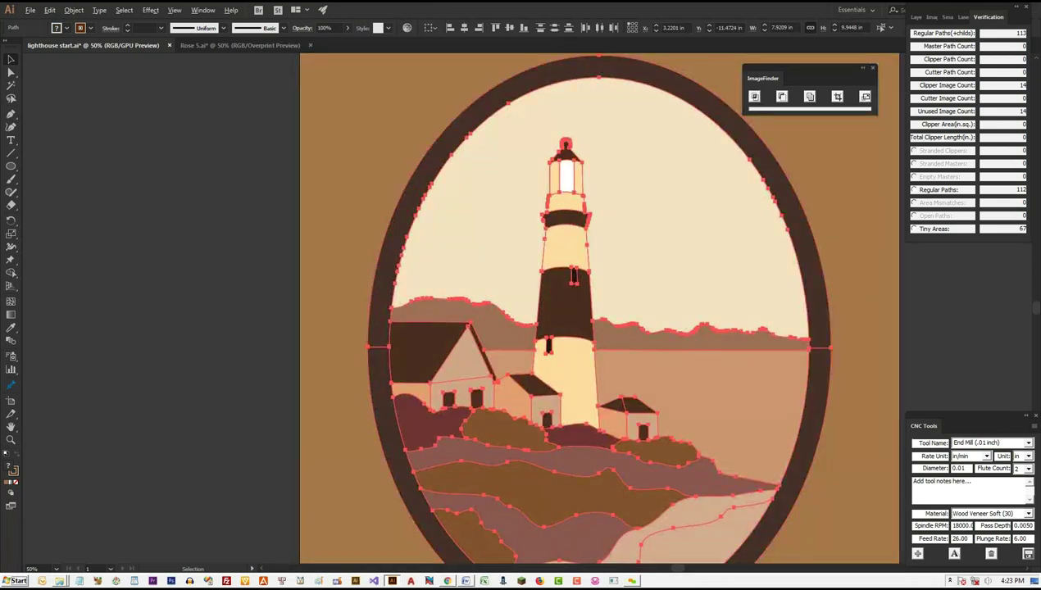
{"action": "scroll", "coordinate": [473, 187], "scroll_direction": "down", "scroll_amount": 2}
{"action": "scroll", "coordinate": [385, 195], "scroll_direction": "up", "scroll_amount": 1}
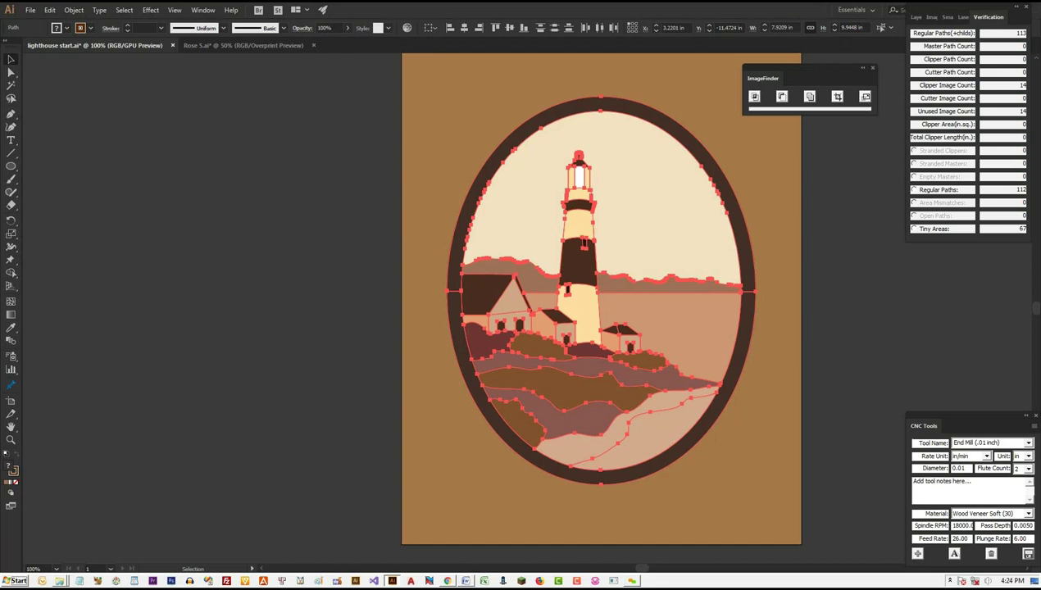
- Select the tiny areas found by the verification, inspect them around the oval and shoreline, and delete them
{"action": "left_click", "coordinate": [914, 230]}
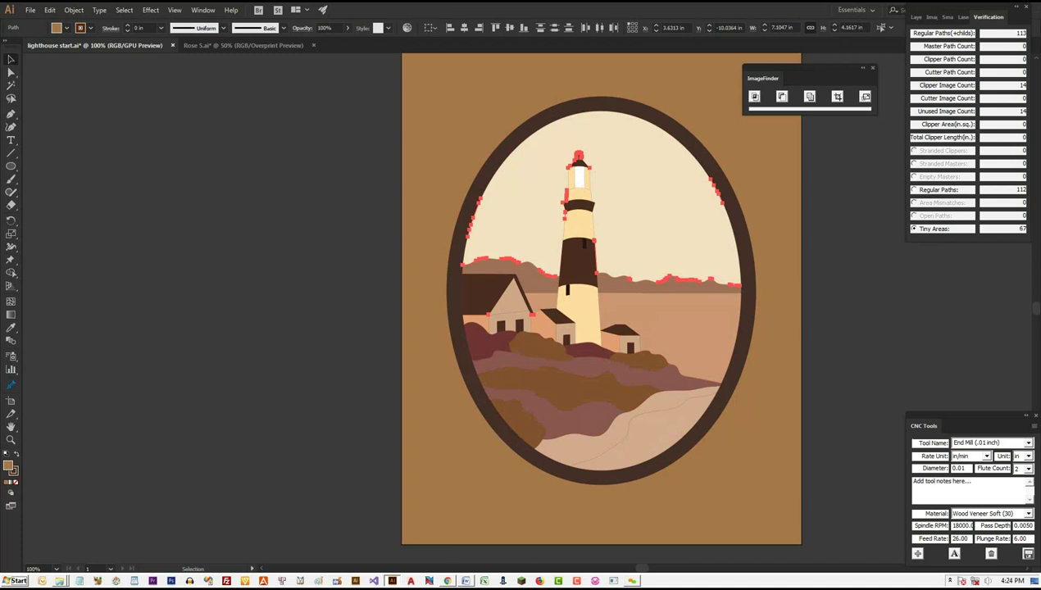
{"action": "scroll", "coordinate": [719, 191], "scroll_direction": "up", "scroll_amount": 7}
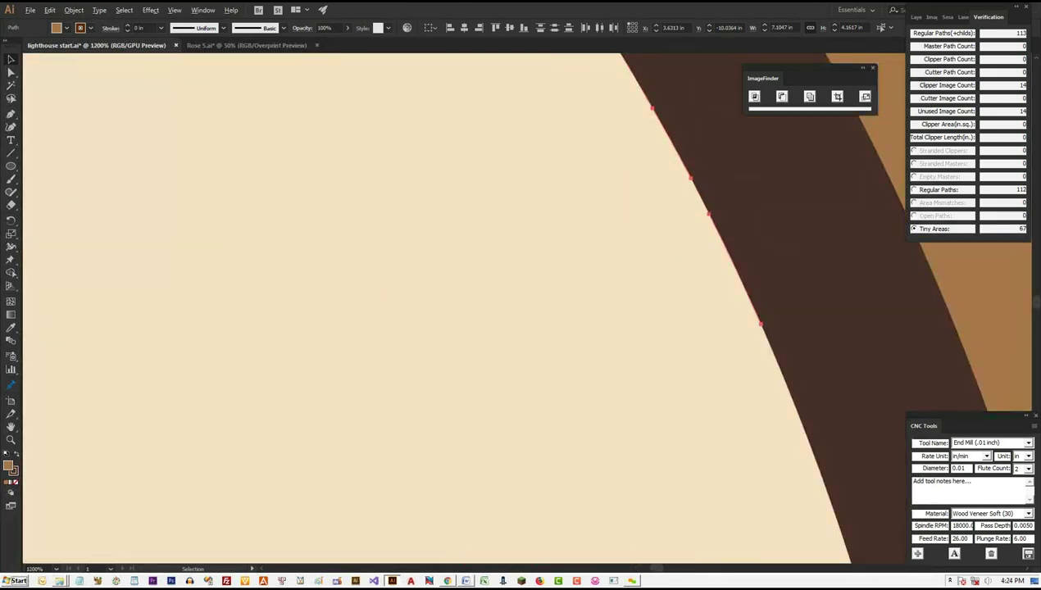
{"action": "scroll", "coordinate": [757, 203], "scroll_direction": "down", "scroll_amount": 3}
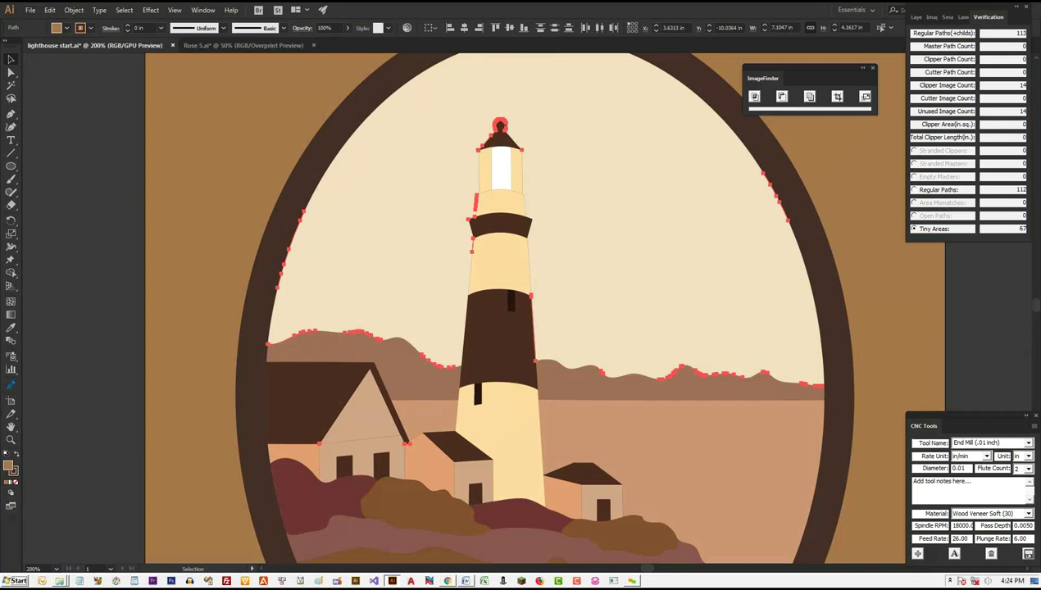
{"action": "scroll", "coordinate": [544, 307], "scroll_direction": "down", "scroll_amount": 3}
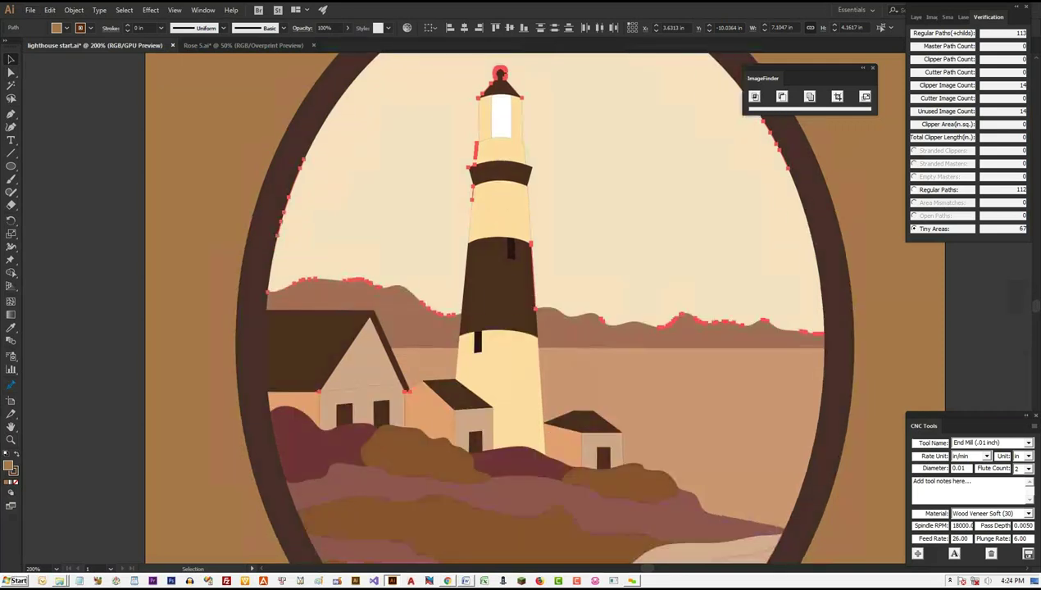
{"action": "key", "text": "ctrl+minus"}
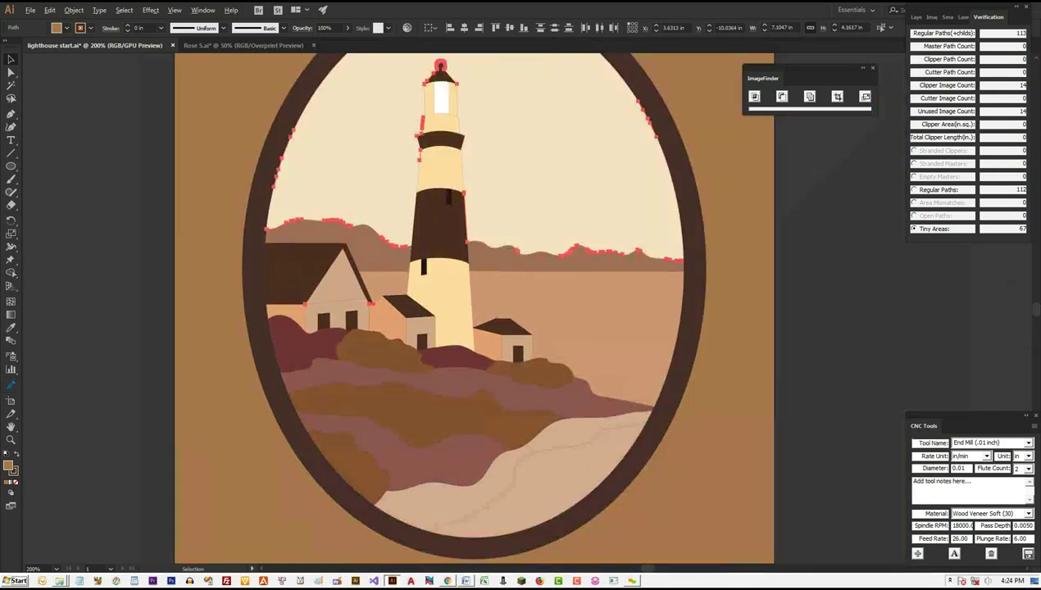
{"action": "key", "text": "ctrl+minus"}
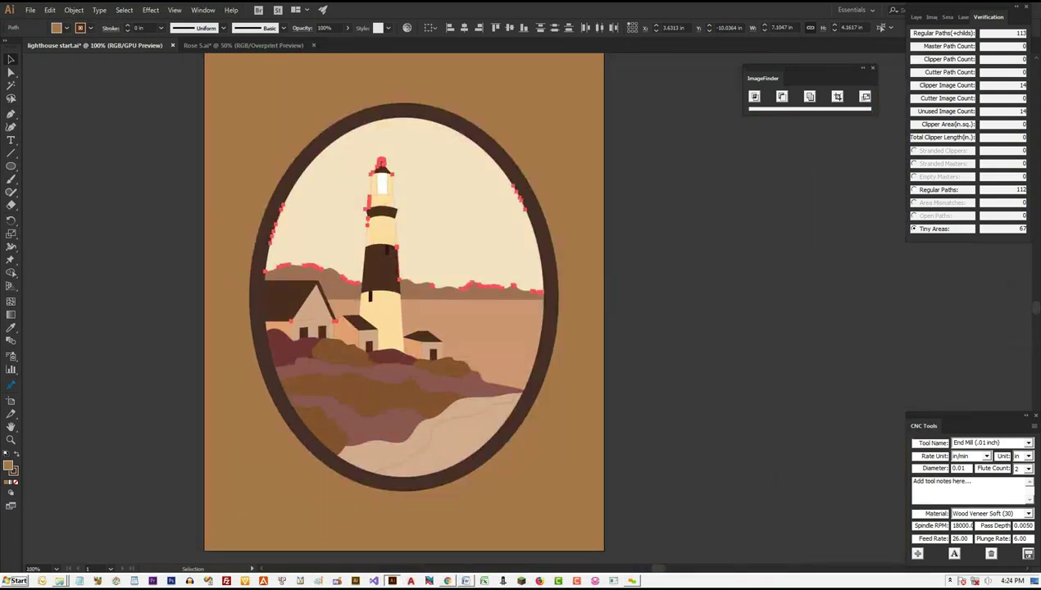
{"action": "key", "text": "Delete"}
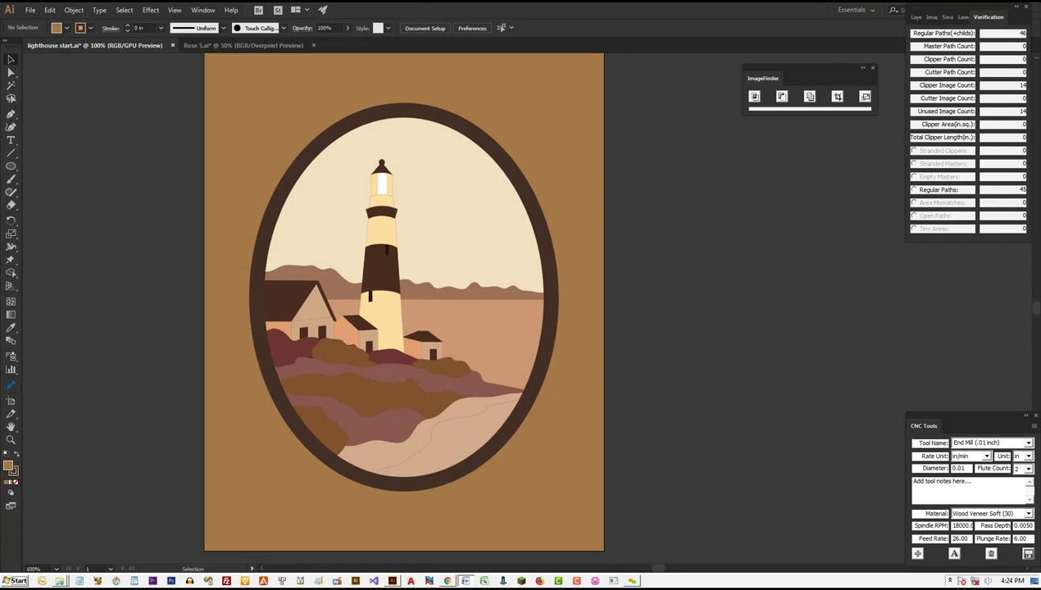
- Shift the door of the small house beside the tower out of its opening to expose the sharp corners, and undo the move
{"action": "key", "text": "ctrl+space"}
{"action": "left_click_drag", "start_coordinate": [370, 345], "coordinate": [525, 346]}
{"action": "key", "text": "v"}
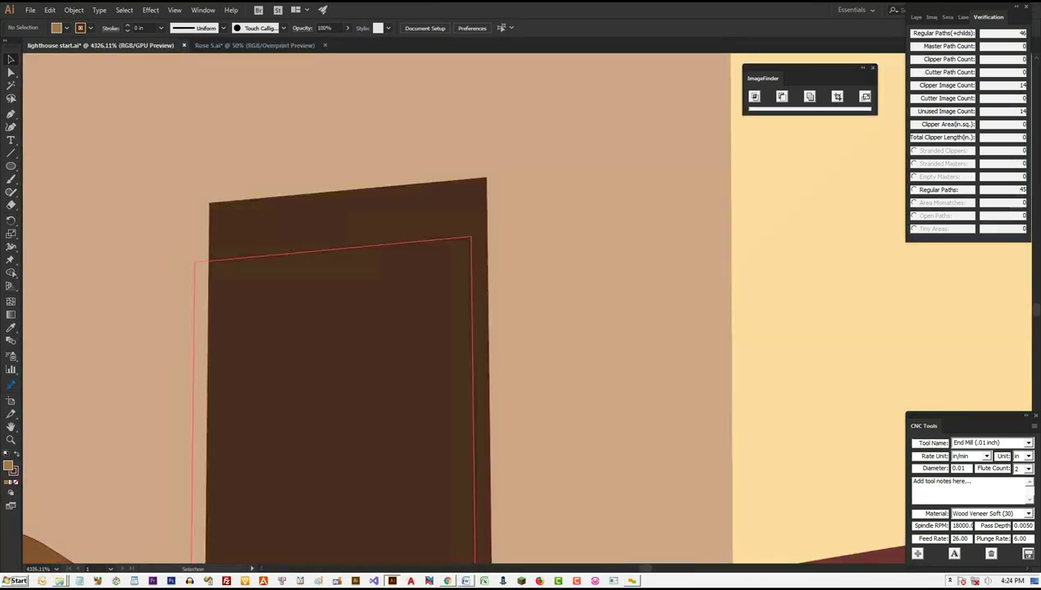
{"action": "left_click_drag", "start_coordinate": [348, 311], "coordinate": [332, 371]}
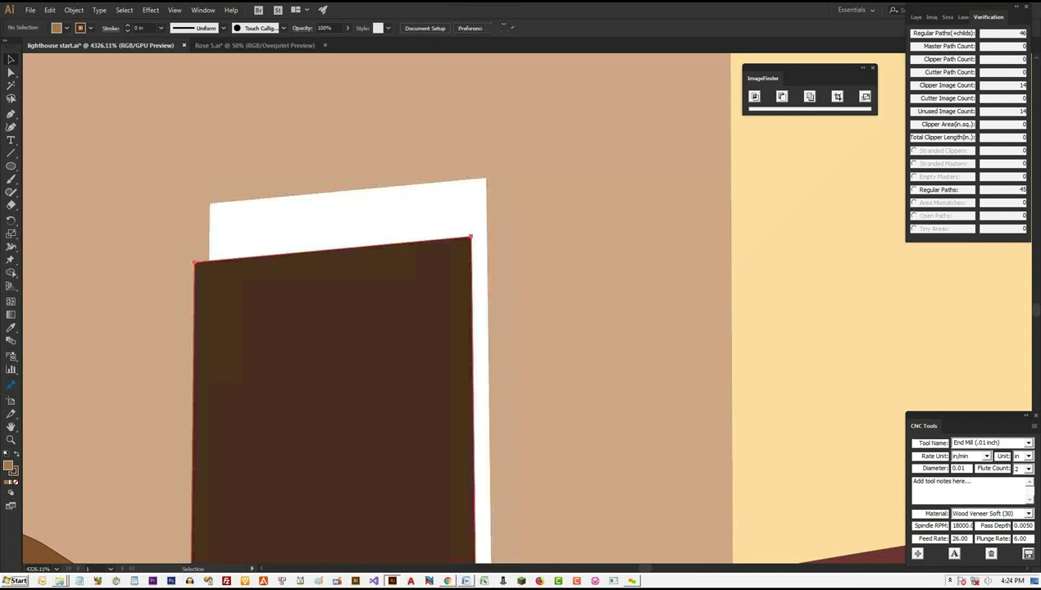
{"action": "key", "text": "ctrl+z"}
- Pull the lower tower section away from the small house to expose the sharp roof corner, and undo the move
{"action": "key", "text": "space"}
{"action": "left_click_drag", "start_coordinate": [486, 148], "coordinate": [371, 513]}
{"action": "left_click_drag", "start_coordinate": [426, 132], "coordinate": [424, 513]}
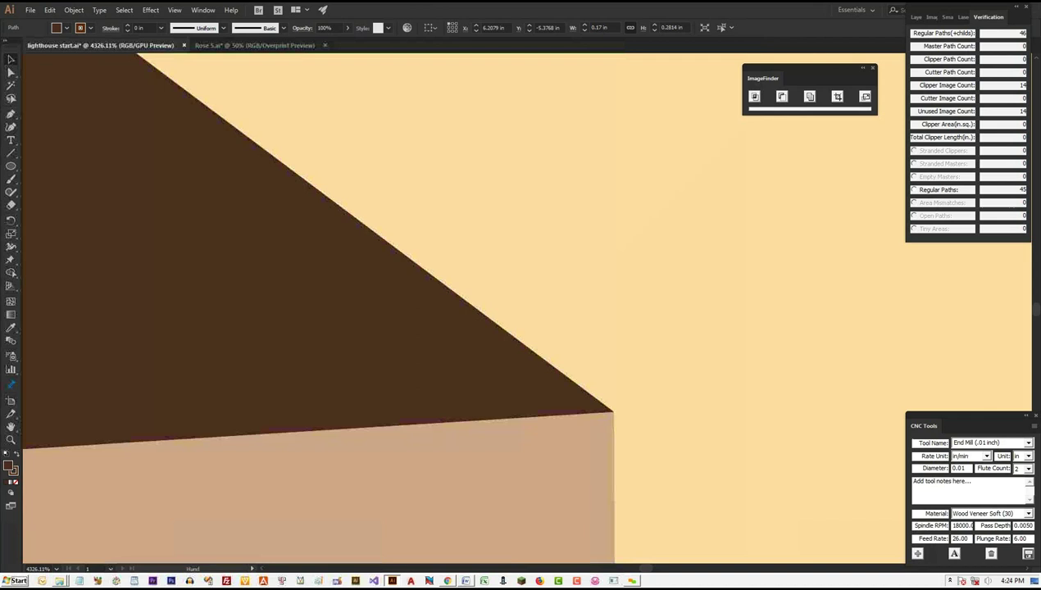
{"action": "left_click", "coordinate": [672, 303]}
{"action": "left_click_drag", "start_coordinate": [672, 304], "coordinate": [706, 283]}
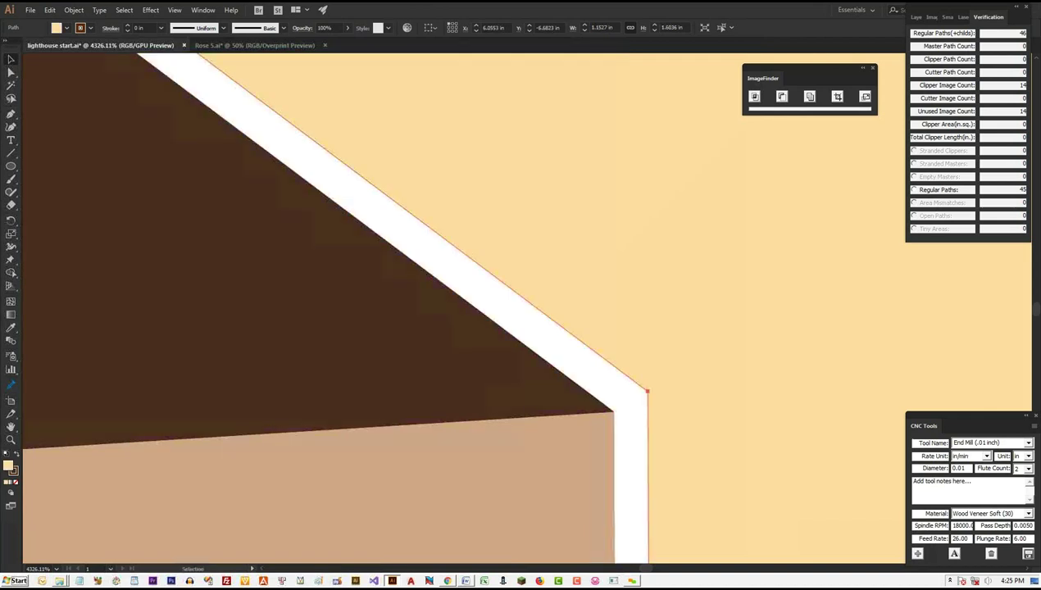
{"action": "left_click", "coordinate": [533, 475]}
{"action": "left_click", "coordinate": [491, 369]}
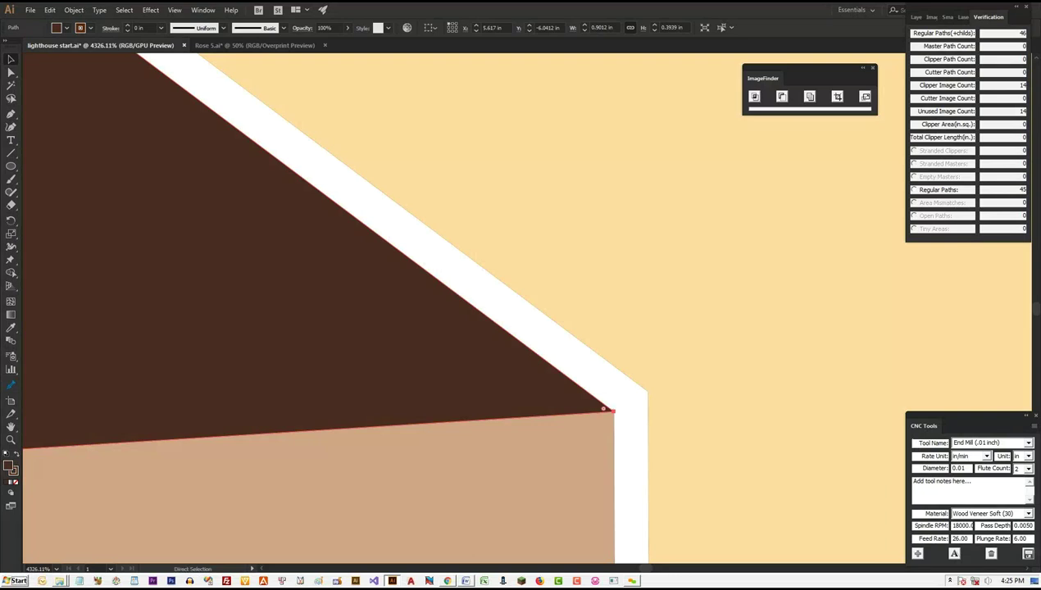
{"action": "key", "text": "ctrl+z"}
- Round the sharp and small-radius corners of all the lighthouse artwork to fit End Mill (.02 inch) for Smart Profiling (Outside), and clear the selection
{"action": "scroll", "coordinate": [624, 269], "scroll_direction": "down", "scroll_amount": 5}
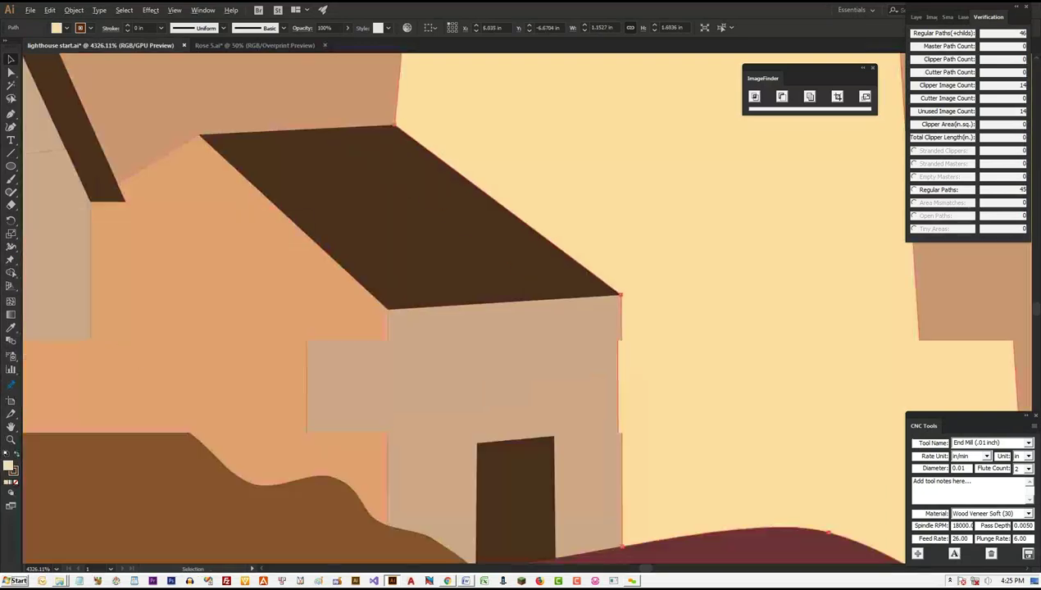
{"action": "scroll", "coordinate": [697, 346], "scroll_direction": "down", "scroll_amount": 3}
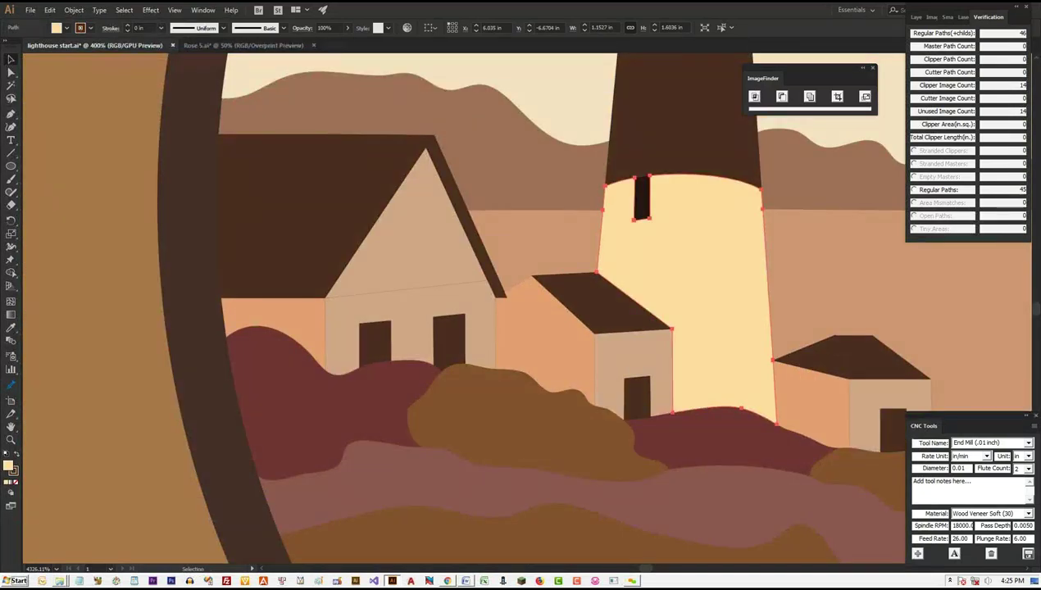
{"action": "scroll", "coordinate": [545, 308], "scroll_direction": "up", "scroll_amount": 2}
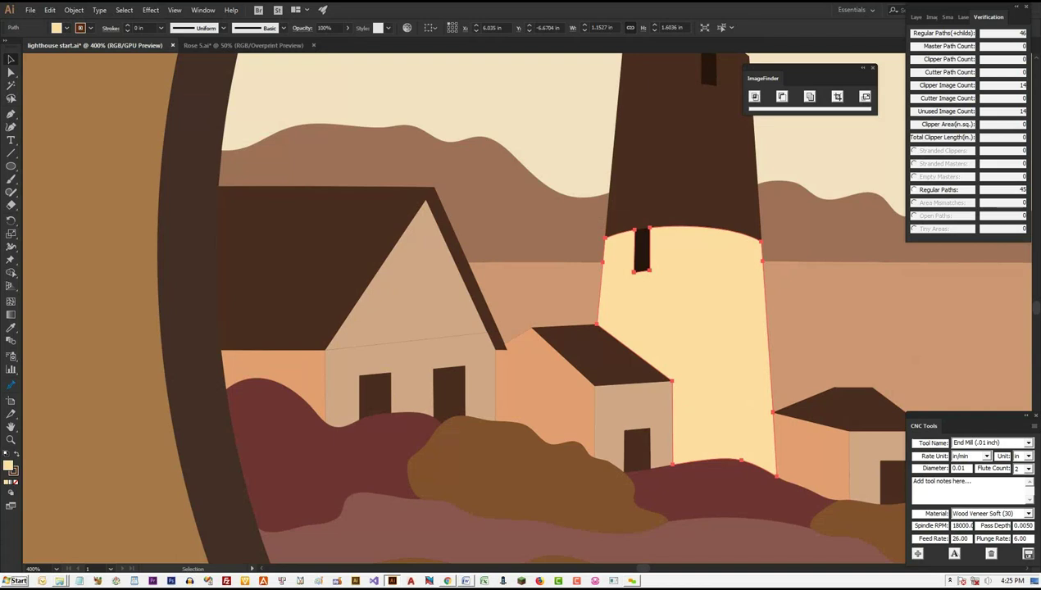
{"action": "key", "text": "ctrl+minus"}
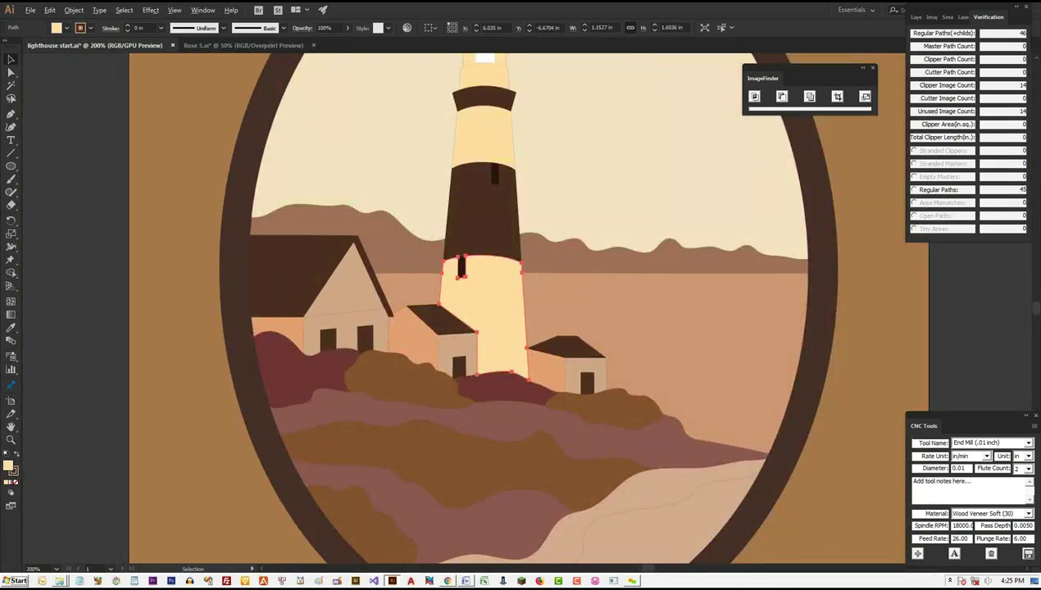
{"action": "key", "text": "ctrl+0"}
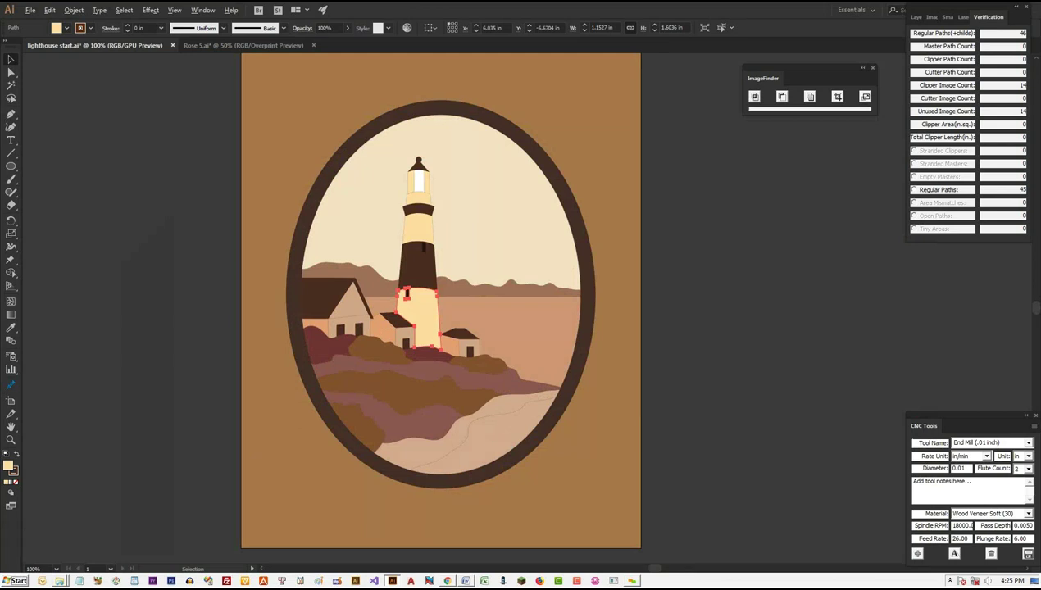
{"action": "key", "text": "ctrl+minus"}
{"action": "mouse_move", "coordinate": [297, 151]}
{"action": "left_mouse_down"}
{"action": "mouse_move", "coordinate": [655, 546]}
{"action": "mouse_move", "coordinate": [648, 528]}
{"action": "left_mouse_up"}
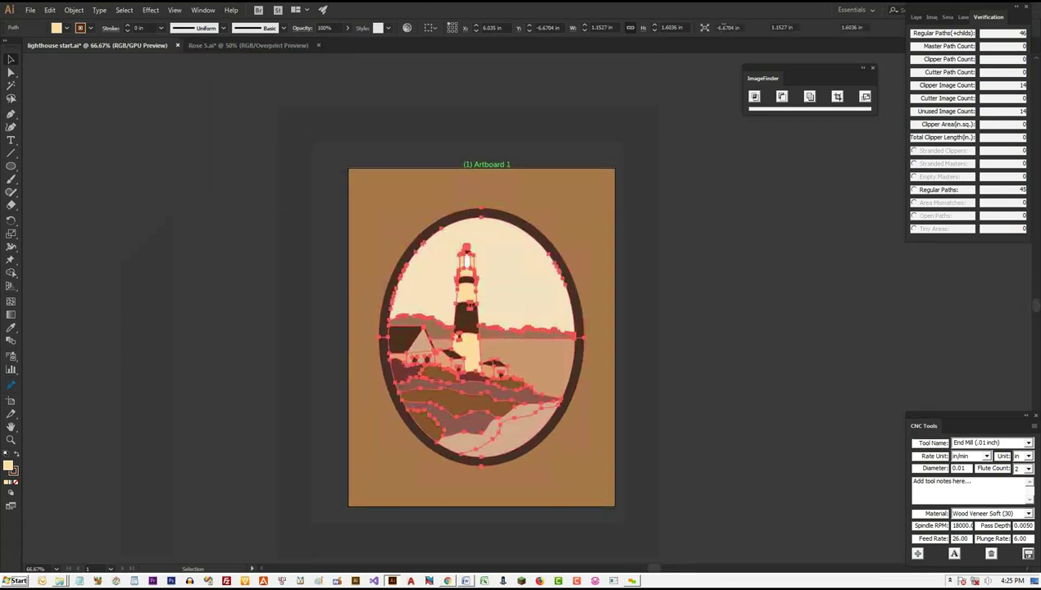
{"action": "left_click", "coordinate": [946, 17]}
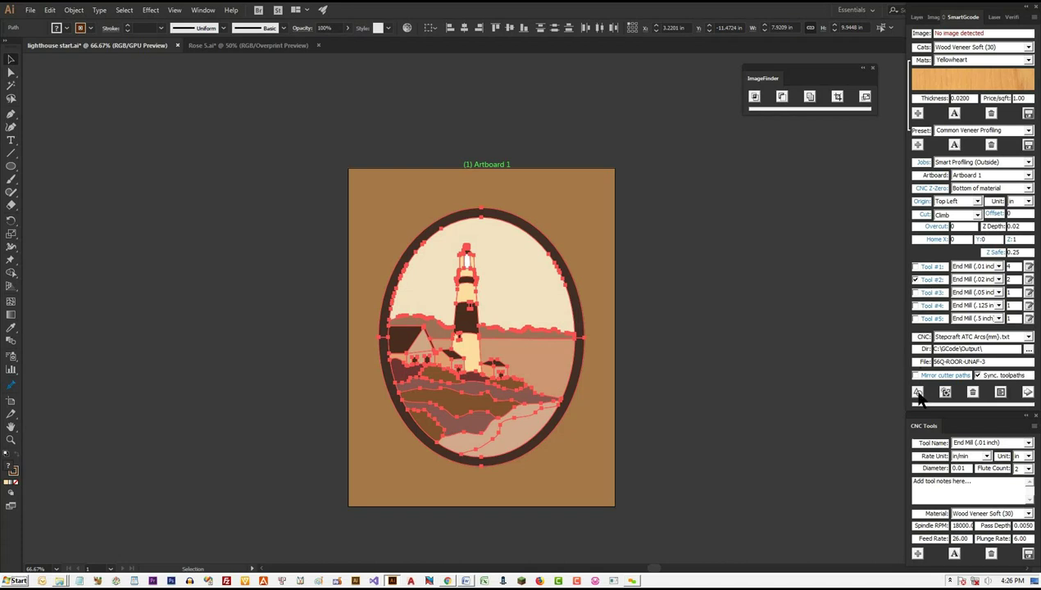
{"action": "left_click", "coordinate": [917, 393]}
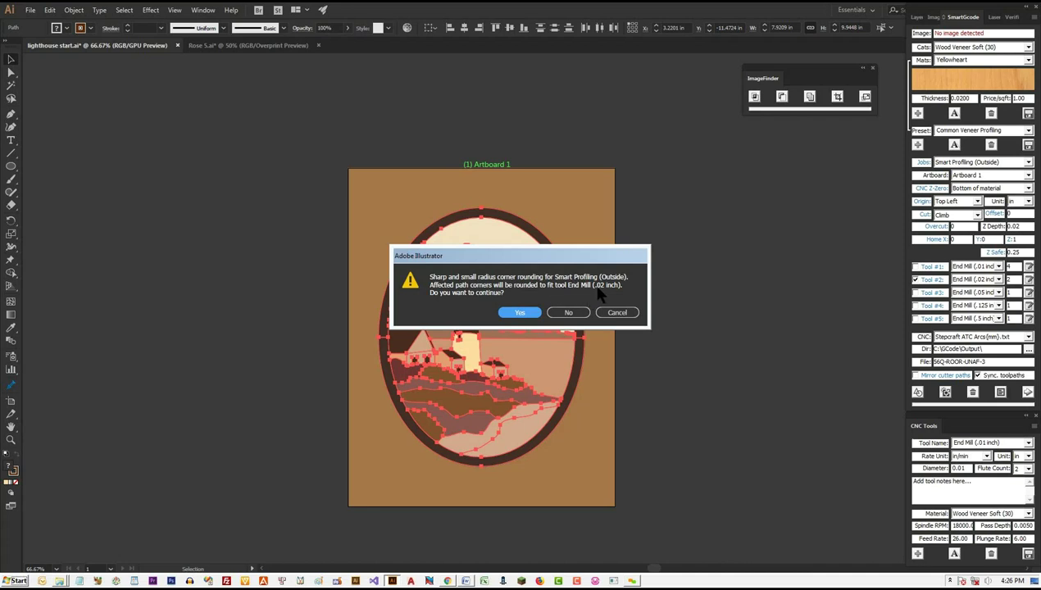
{"action": "left_click", "coordinate": [518, 314]}
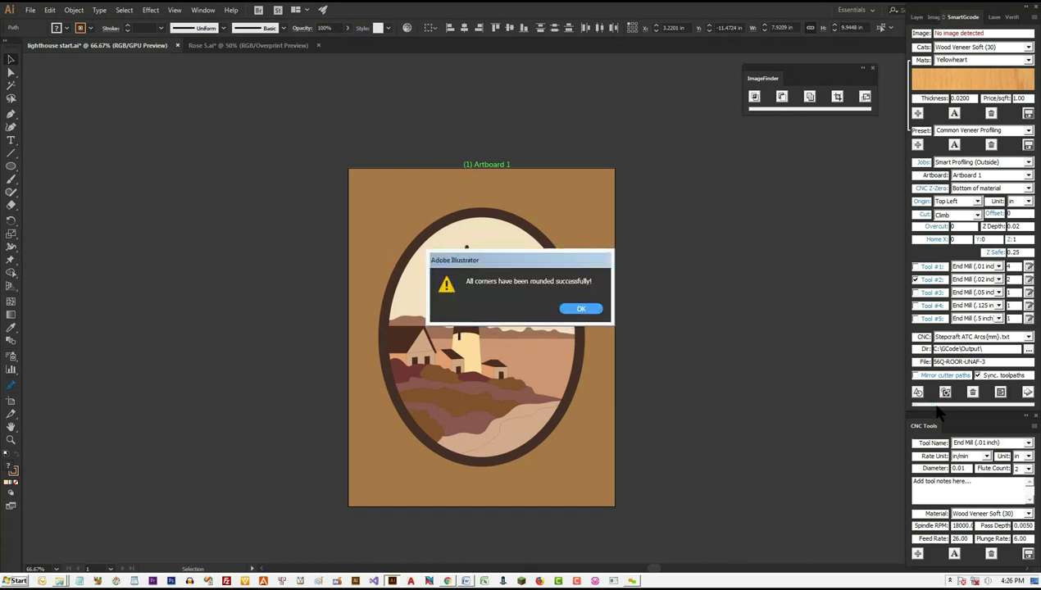
{"action": "left_click", "coordinate": [580, 311]}
{"action": "key", "text": "ctrl+shift+a"}
- Shift the door of the small house beside the tower out of its opening to inspect the rounded corners, and undo the move
{"action": "key", "text": "ctrl+space"}
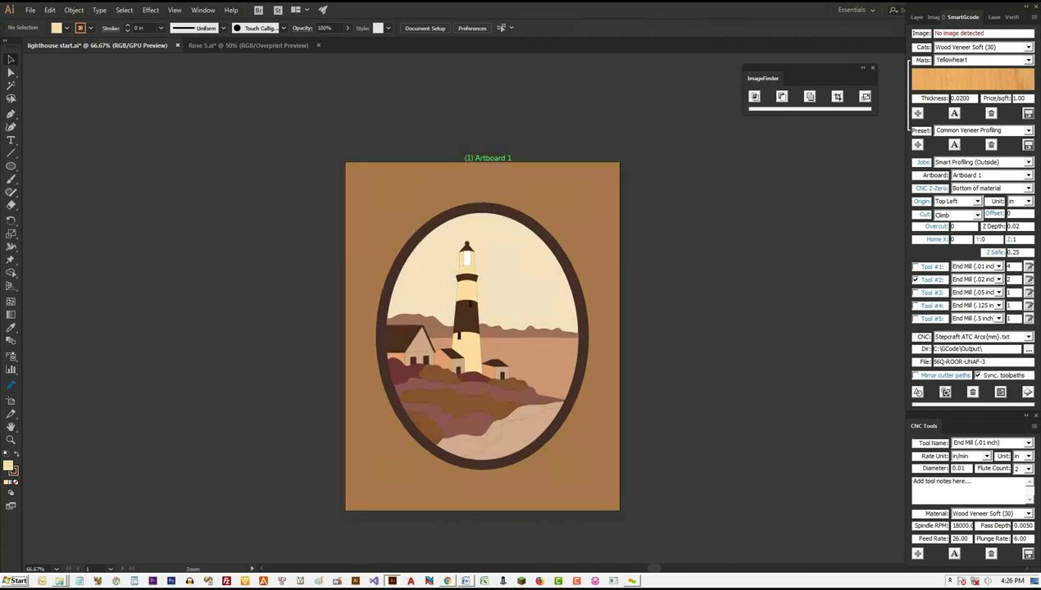
{"action": "left_click_drag", "start_coordinate": [459, 366], "coordinate": [635, 367]}
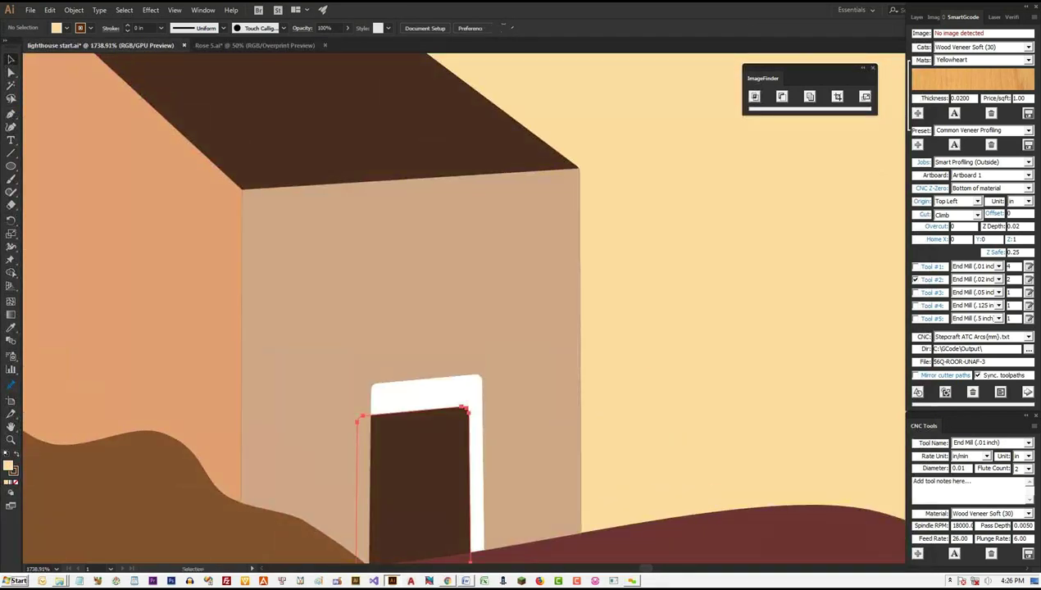
{"action": "left_click", "coordinate": [426, 467]}
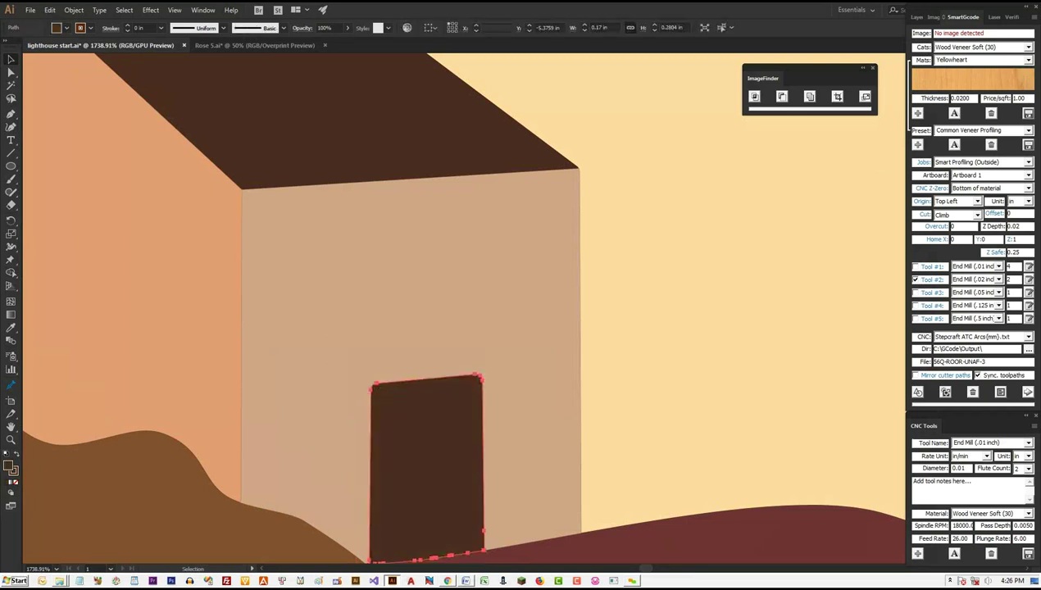
- Pull the lower tower section, roof and front wall apart at the small house's outer roof corner, and undo the moves
{"action": "left_click_drag", "start_coordinate": [579, 169], "coordinate": [606, 169]}
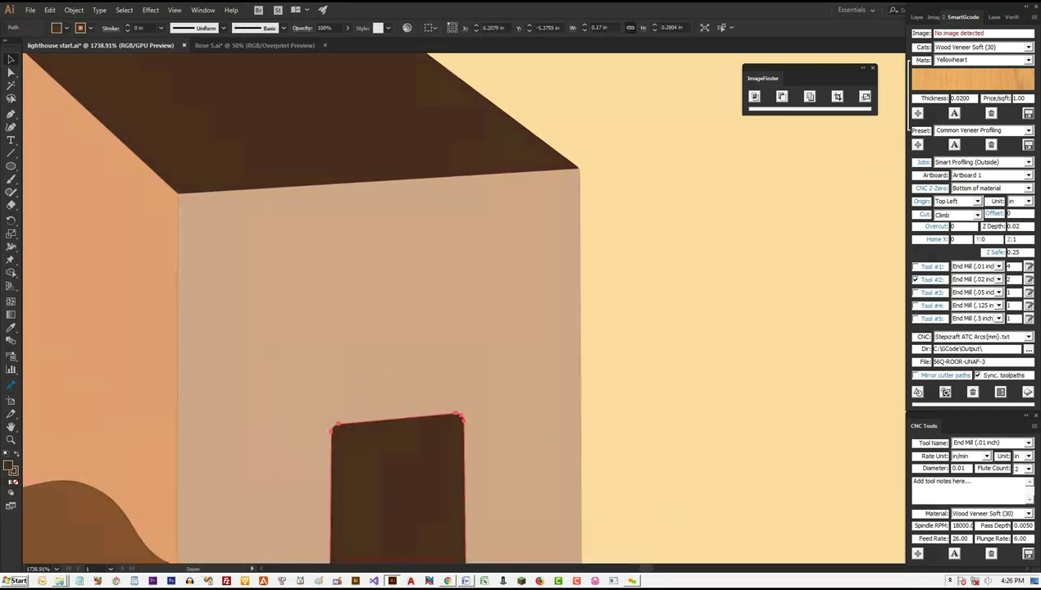
{"action": "scroll", "coordinate": [580, 172], "scroll_direction": "up", "scroll_amount": 1}
{"action": "left_click", "coordinate": [656, 246]}
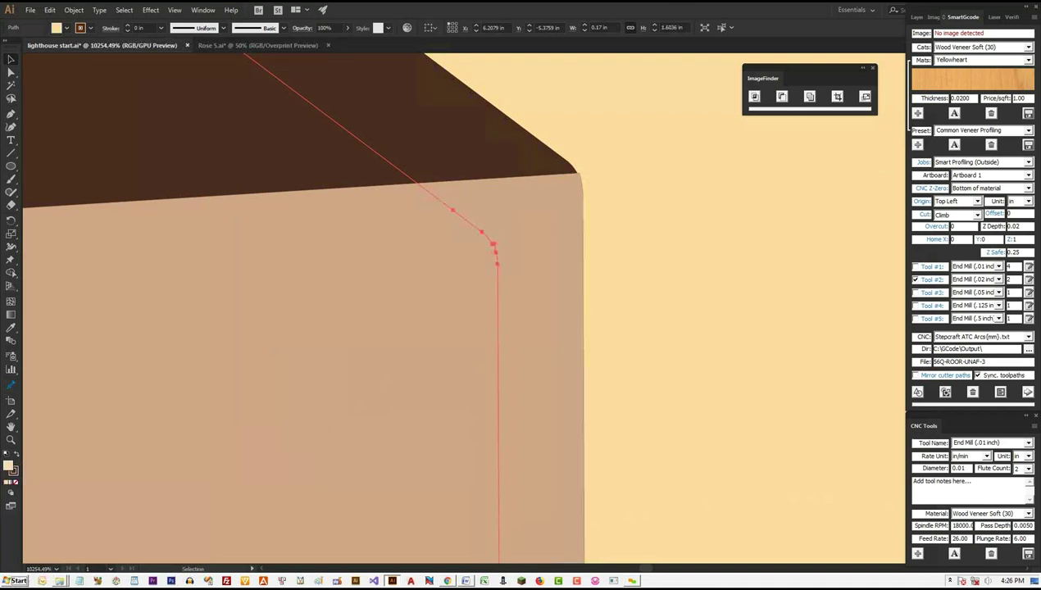
{"action": "left_click_drag", "start_coordinate": [492, 156], "coordinate": [510, 62]}
{"action": "left_click_drag", "start_coordinate": [491, 287], "coordinate": [359, 344]}
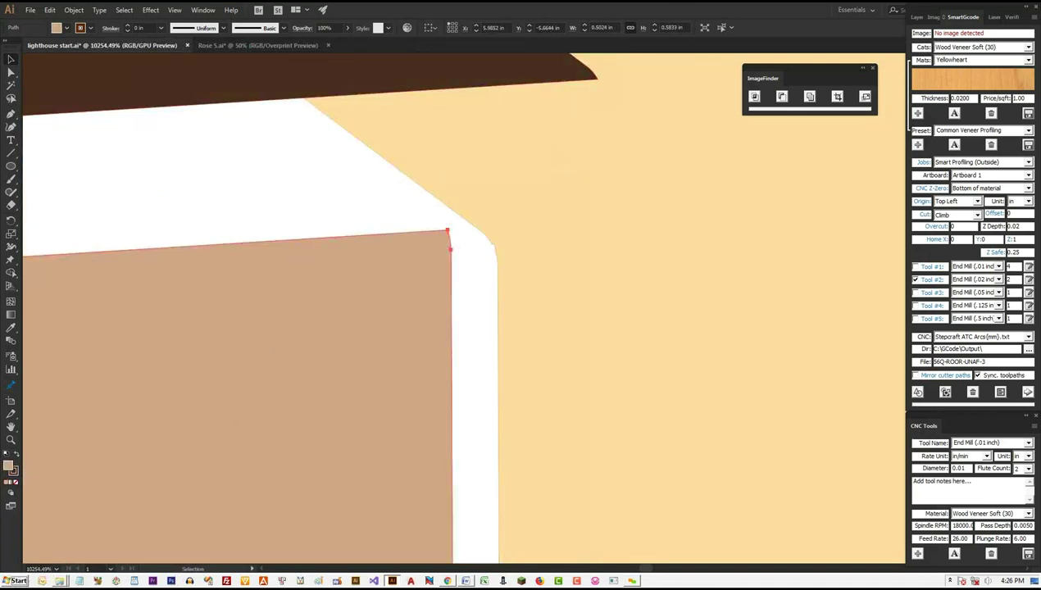
{"action": "key", "text": "ctrl+z"}
{"action": "key", "text": "ctrl+z"}
{"action": "key", "text": "ctrl+z"}
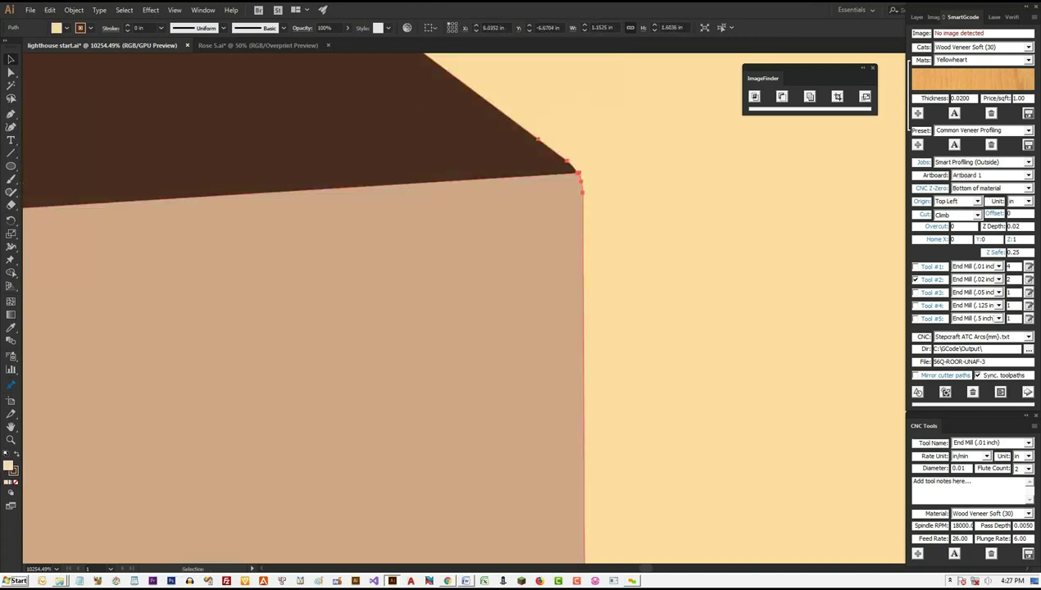
- Separate the small house's side and front walls from the roof to inspect the corner where they meet, and undo the moves
{"action": "scroll", "coordinate": [704, 232], "scroll_direction": "down", "scroll_amount": 2}
{"action": "scroll", "coordinate": [690, 317], "scroll_direction": "down", "scroll_amount": 4}
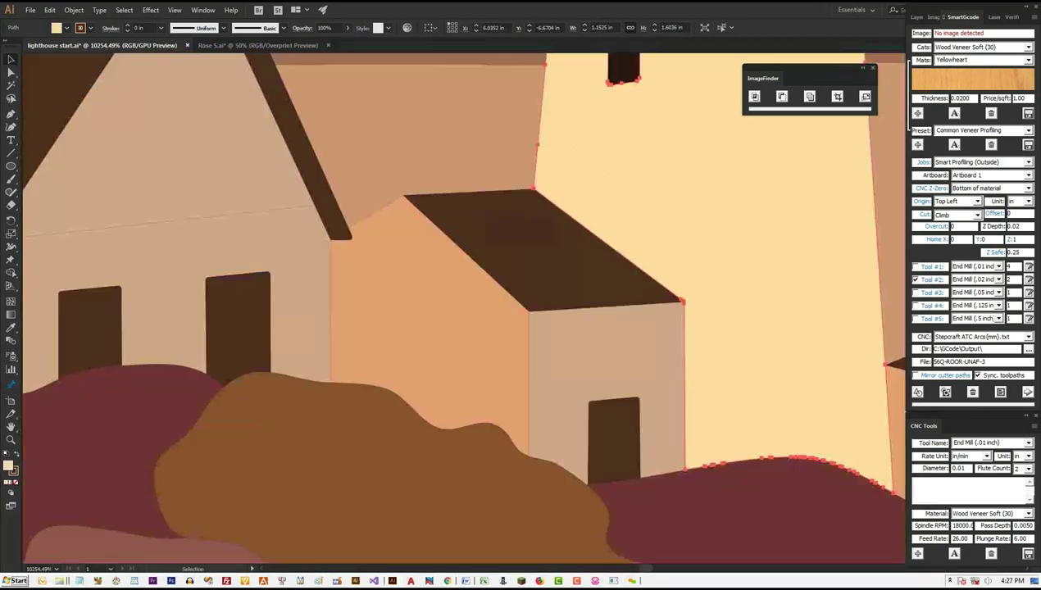
{"action": "key", "text": "ctrl+plus"}
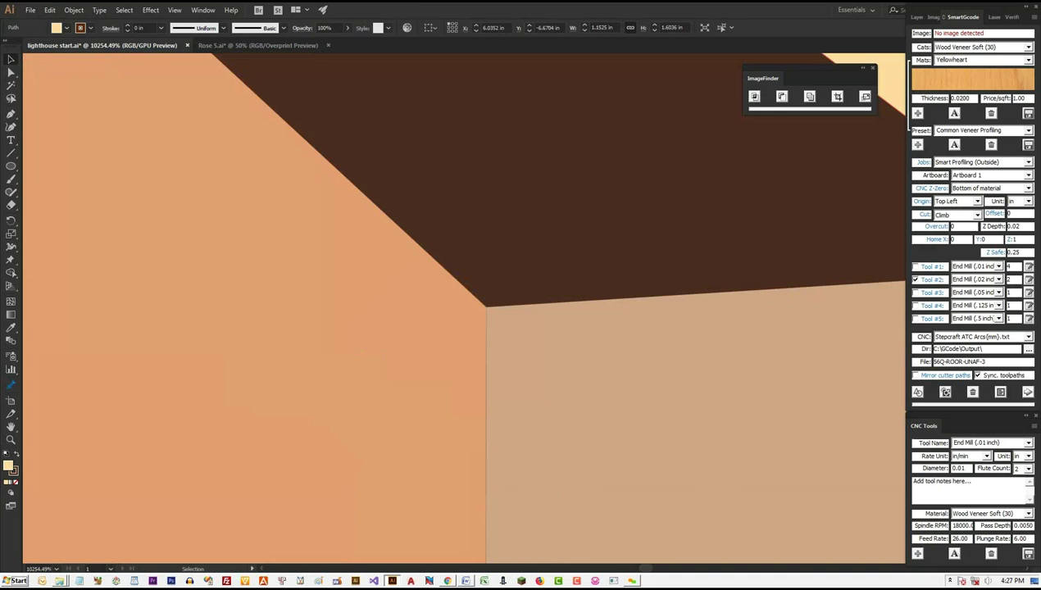
{"action": "key", "text": "ctrl+z"}
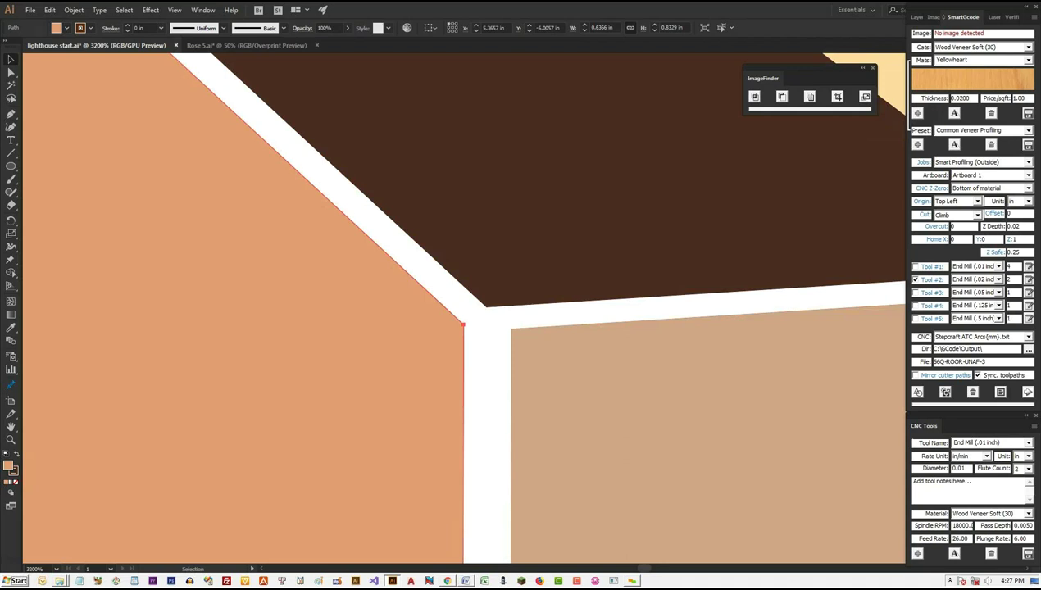
{"action": "key", "text": "a"}
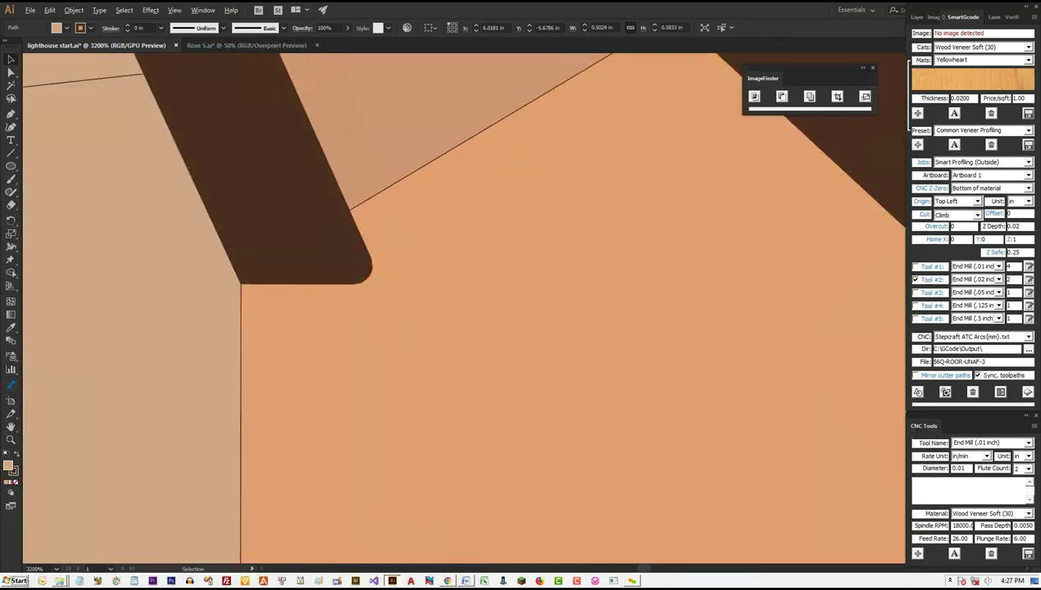
- Inspect the rounded lower end of the large house's roof trim within the whole design, and clear the selection
{"action": "left_click", "coordinate": [245, 163]}
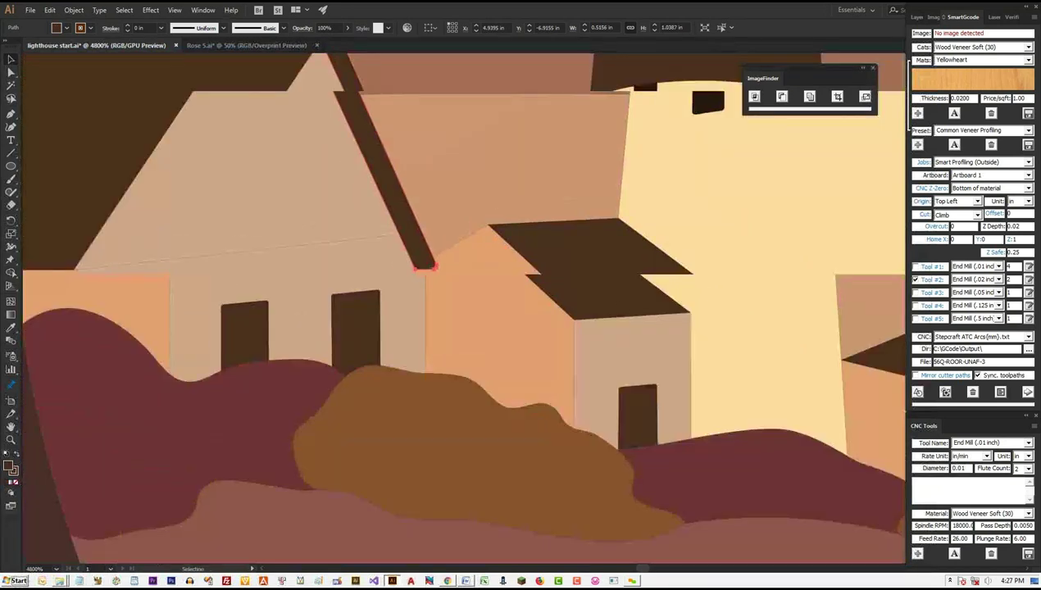
{"action": "scroll", "coordinate": [408, 312], "scroll_direction": "down", "scroll_amount": 1}
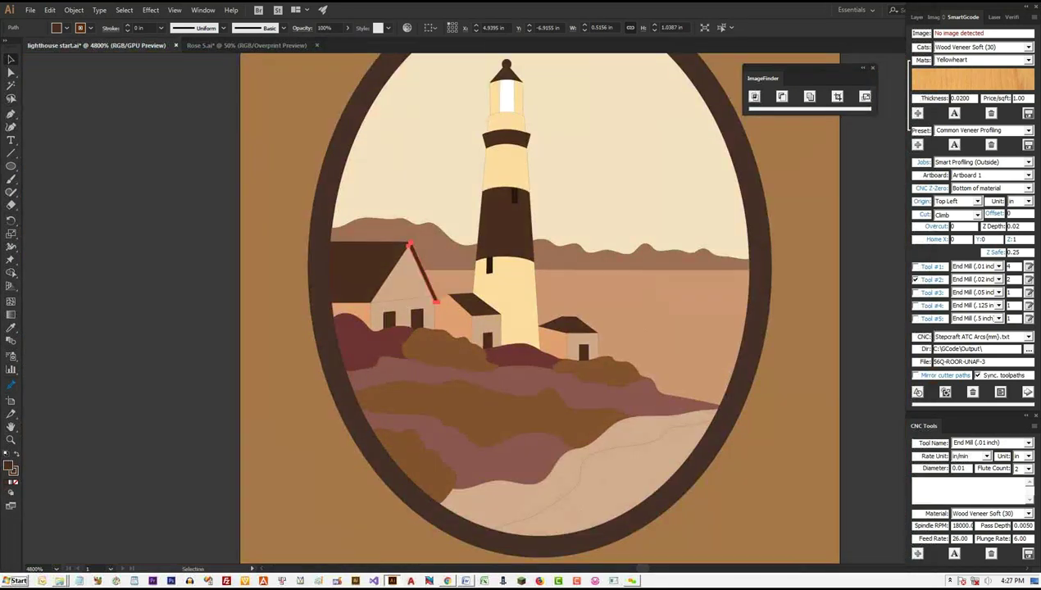
{"action": "scroll", "coordinate": [407, 312], "scroll_direction": "down", "scroll_amount": 1}
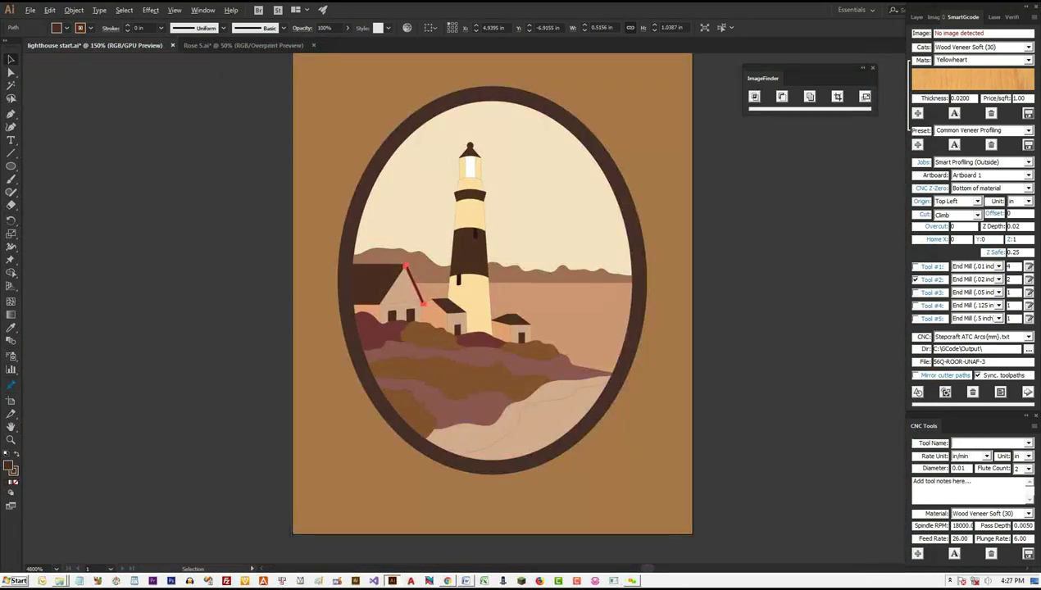
{"action": "scroll", "coordinate": [428, 340], "scroll_direction": "down", "scroll_amount": 1}
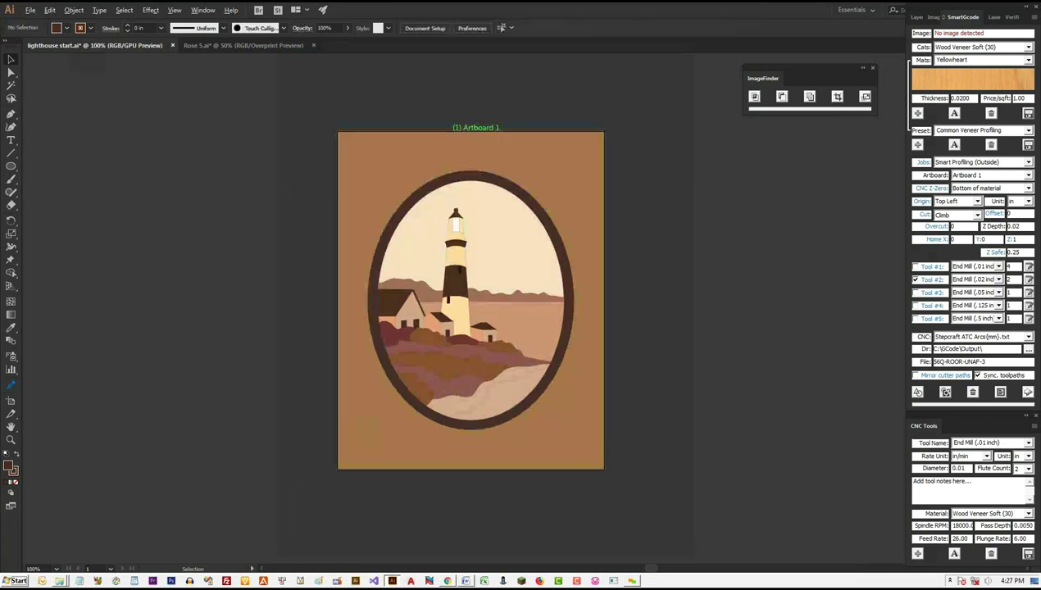
{"action": "key", "text": "ctrl+minus"}
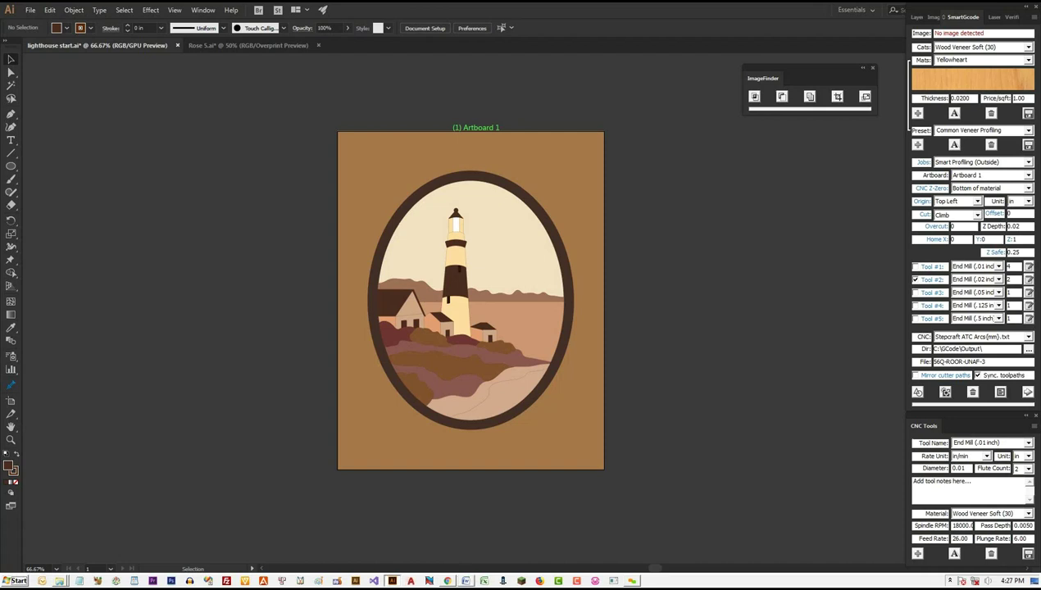
- Simplify the paths of all the lighthouse artwork with 100% curve precision and a 170° angle threshold, and clear the selection
{"action": "left_click_drag", "start_coordinate": [651, 502], "coordinate": [280, 69]}
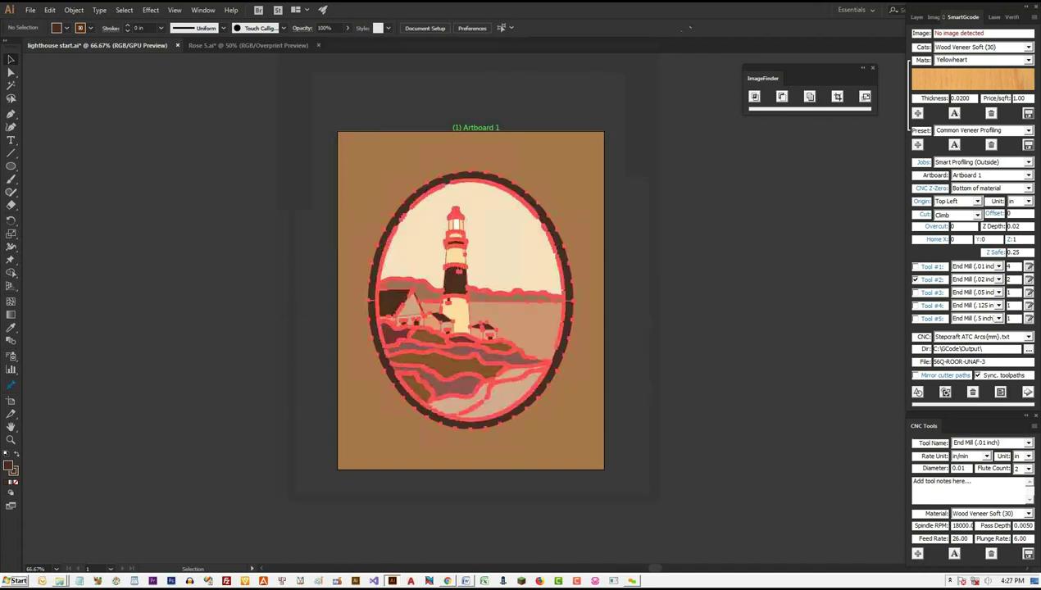
{"action": "left_click", "coordinate": [73, 10]}
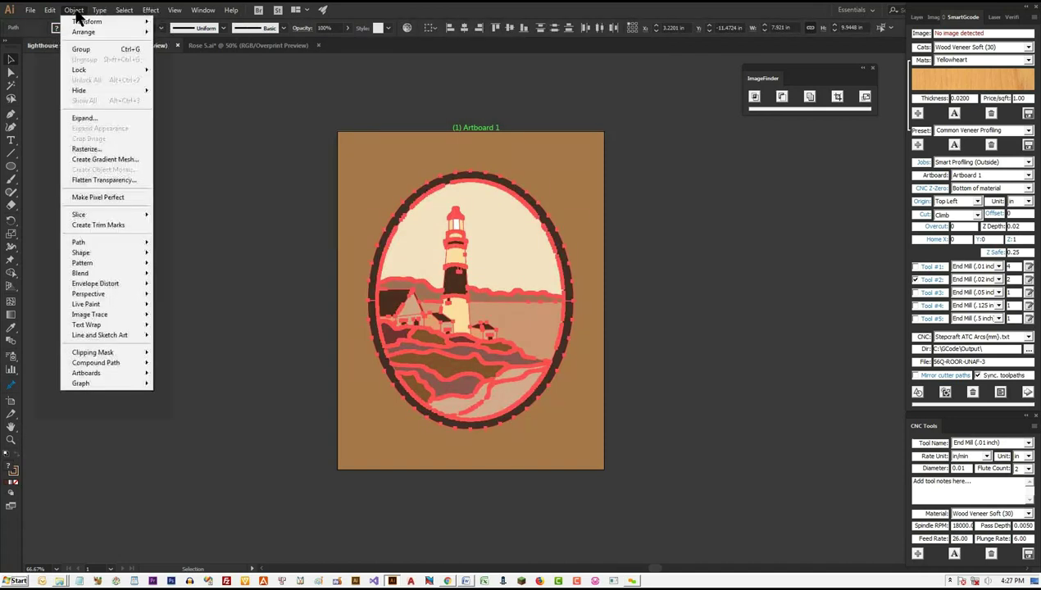
{"action": "mouse_move", "coordinate": [114, 240]}
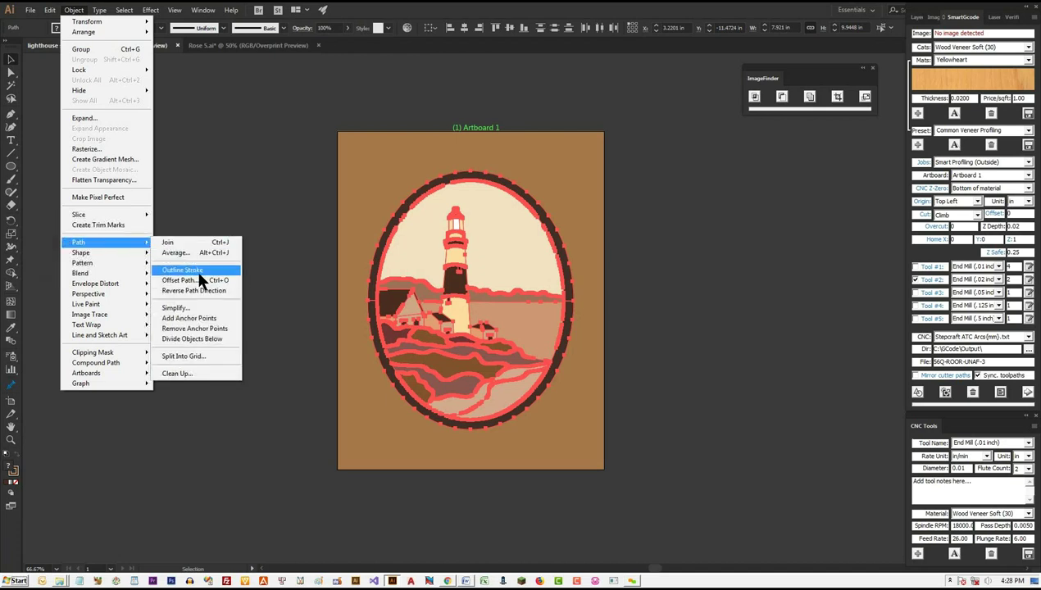
{"action": "left_click", "coordinate": [209, 312]}
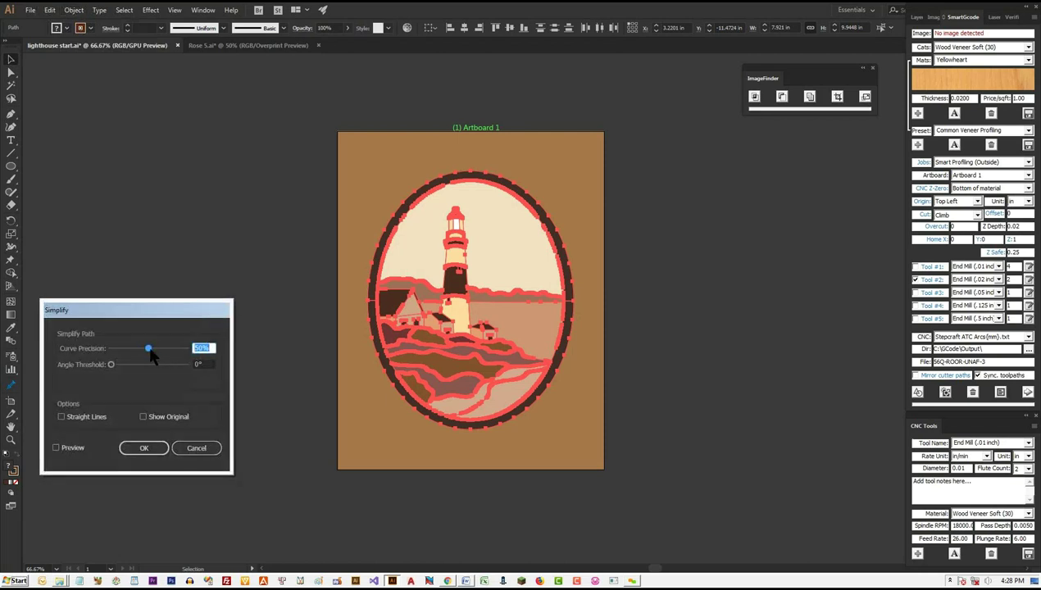
{"action": "left_click_drag", "start_coordinate": [150, 350], "coordinate": [186, 351]}
{"action": "left_click_drag", "start_coordinate": [111, 366], "coordinate": [181, 370]}
{"action": "left_click", "coordinate": [71, 448]}
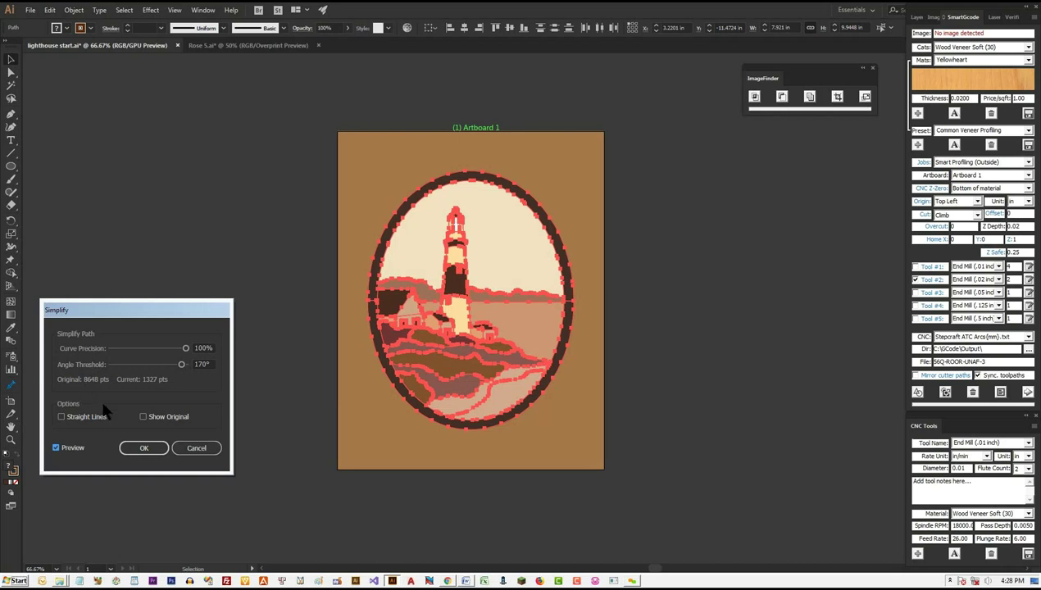
{"action": "left_click", "coordinate": [157, 455]}
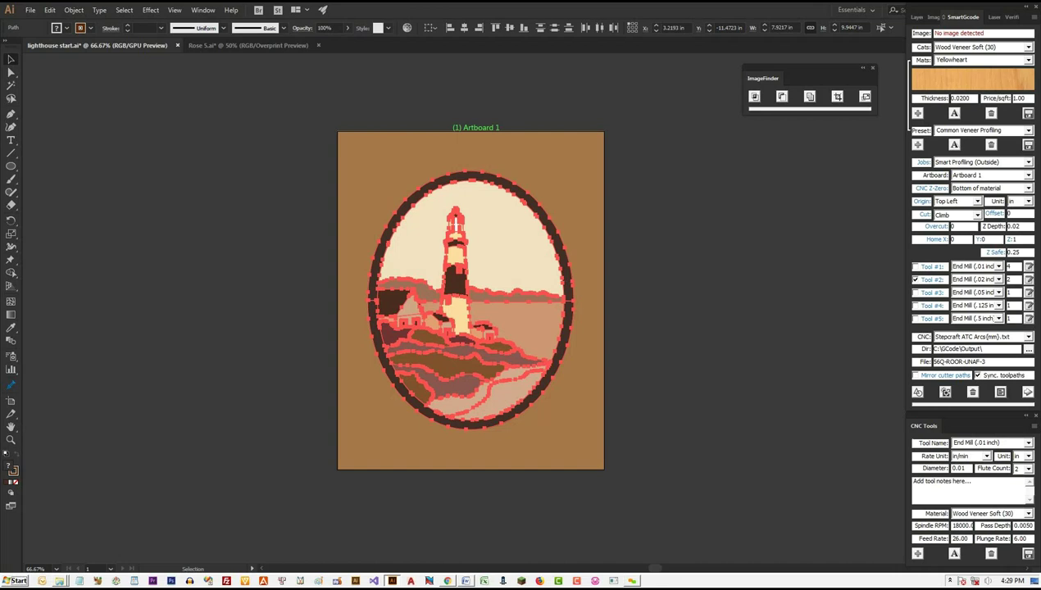
{"action": "key", "text": "ctrl+shift+a"}
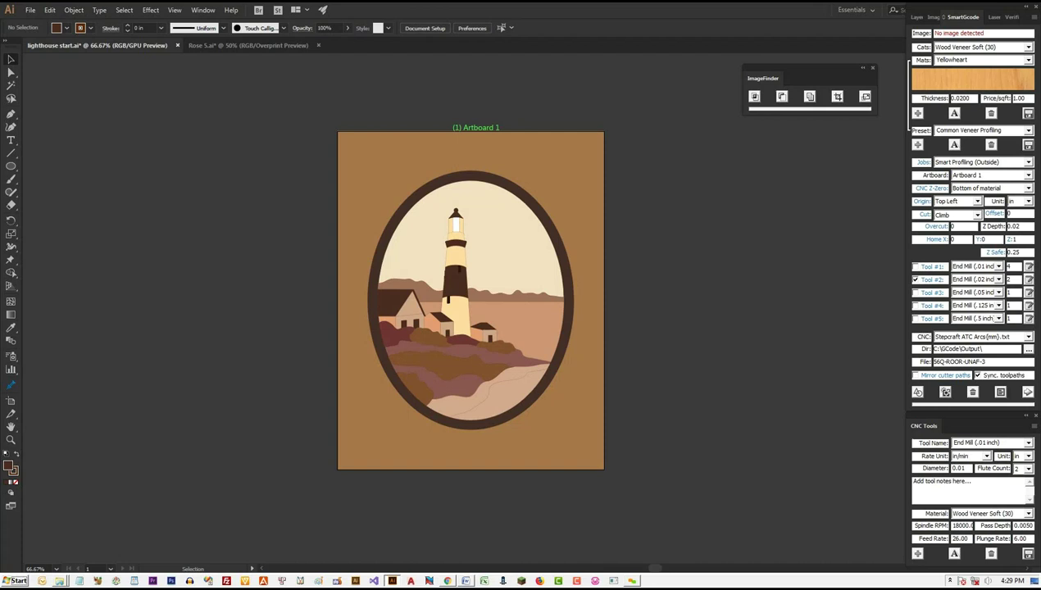
- Fill the sky with the Pimentowood-Burl-10 veneer and move the sky outline on the sheet over a dark knot
{"action": "left_click", "coordinate": [1011, 17]}
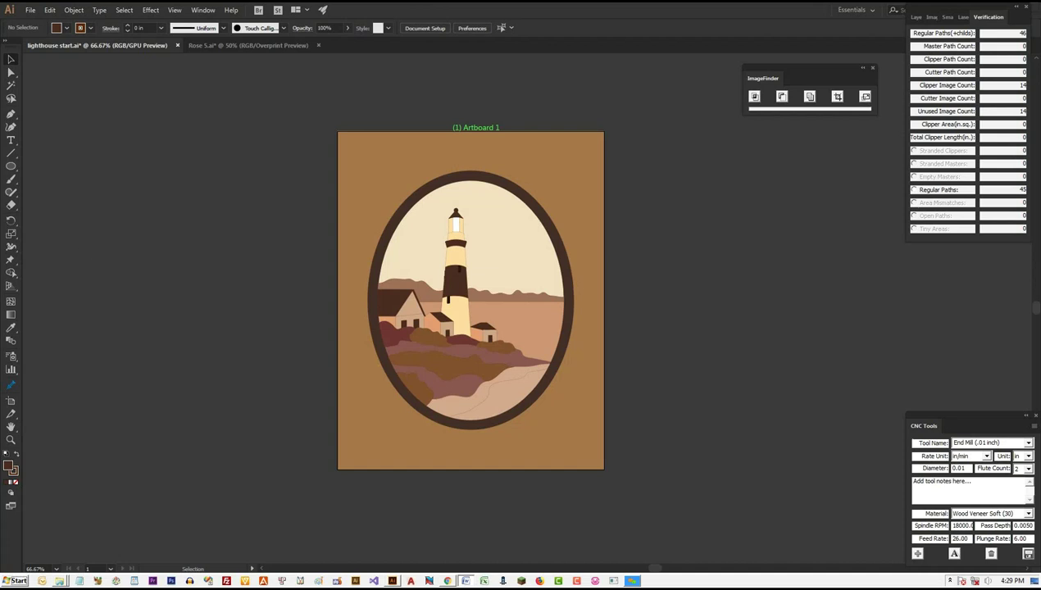
{"action": "left_click", "coordinate": [932, 18]}
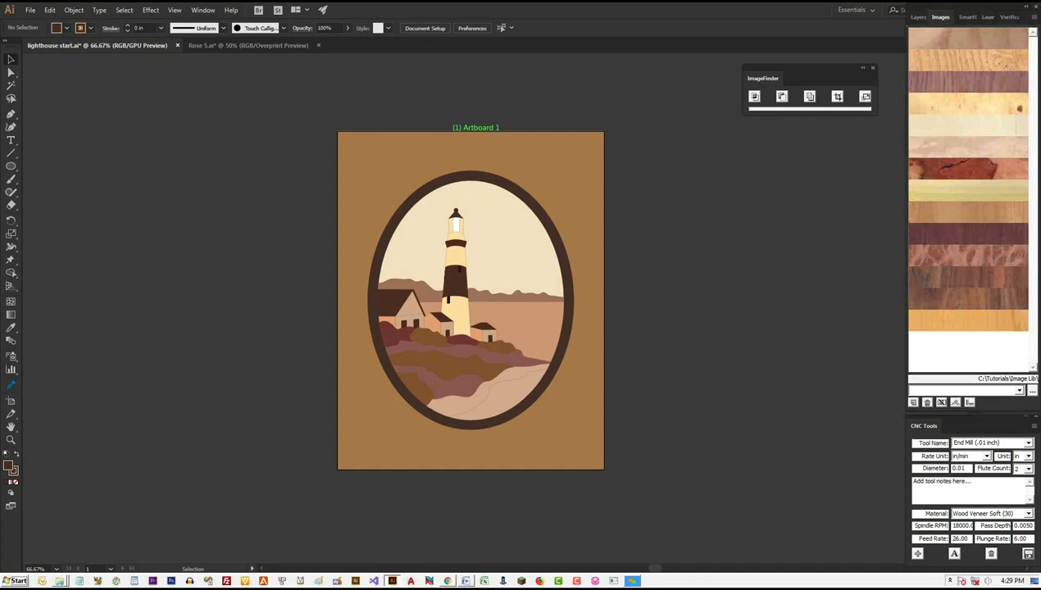
{"action": "left_click", "coordinate": [516, 238]}
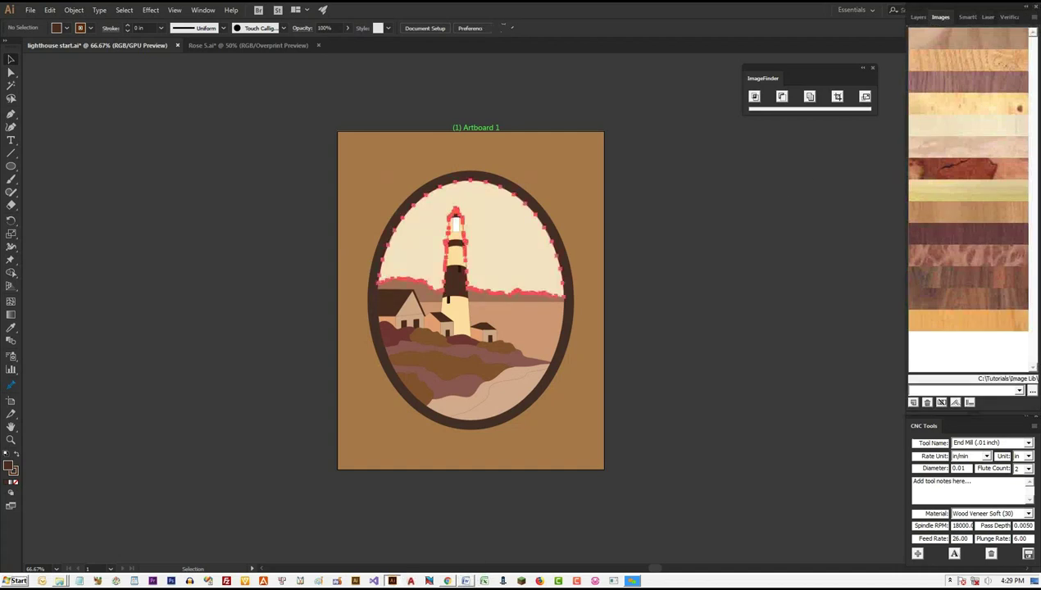
{"action": "left_click", "coordinate": [980, 168]}
{"action": "left_click", "coordinate": [981, 171]}
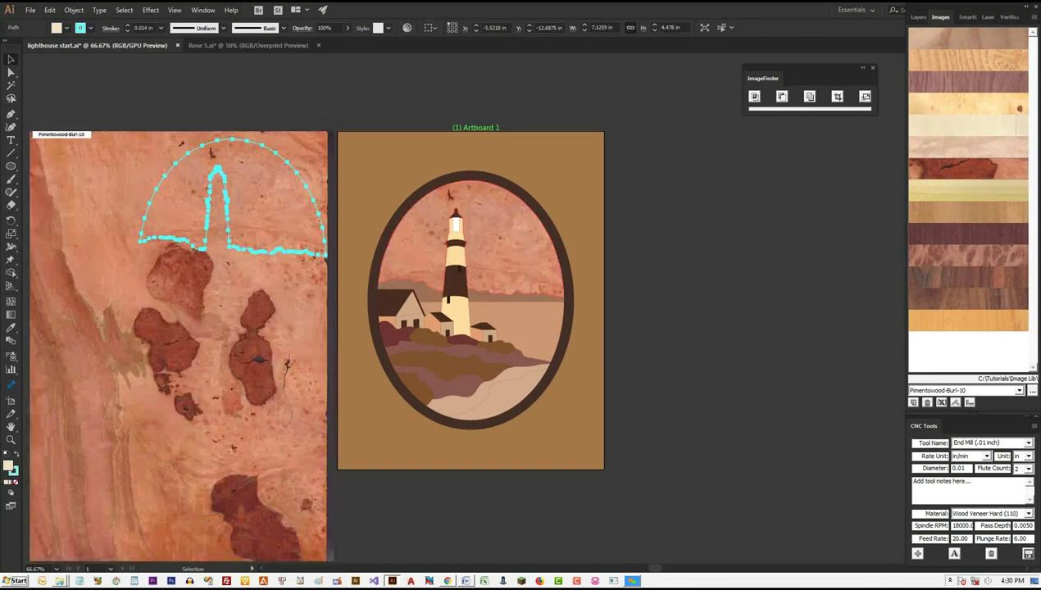
{"action": "left_click_drag", "start_coordinate": [217, 170], "coordinate": [190, 263]}
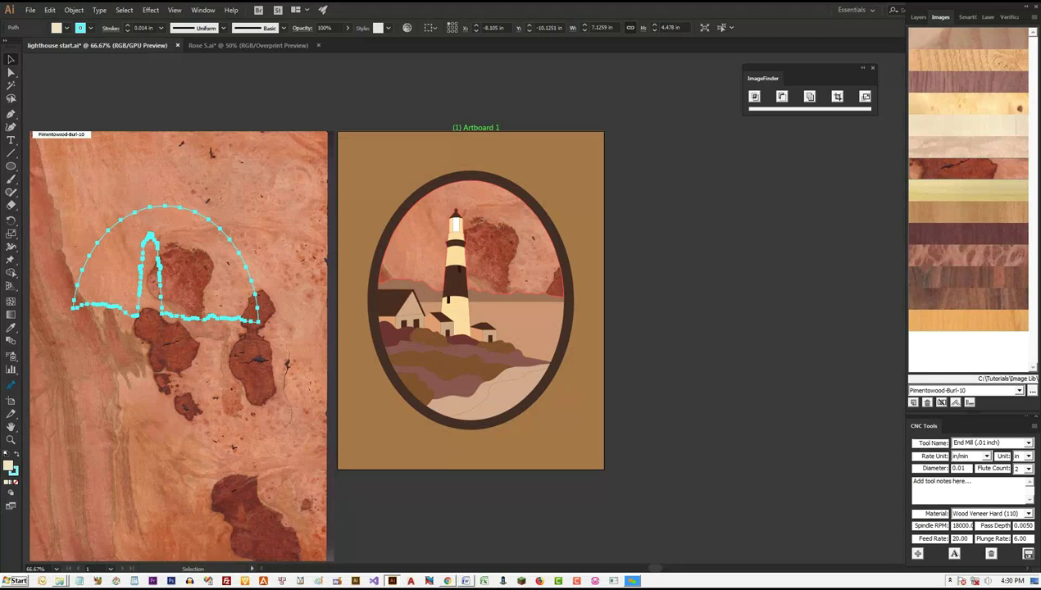
- Replace the sky's veneer with Poplar-10 and move the sky outline lower on the sheet to include the knot
{"action": "left_click", "coordinate": [973, 188]}
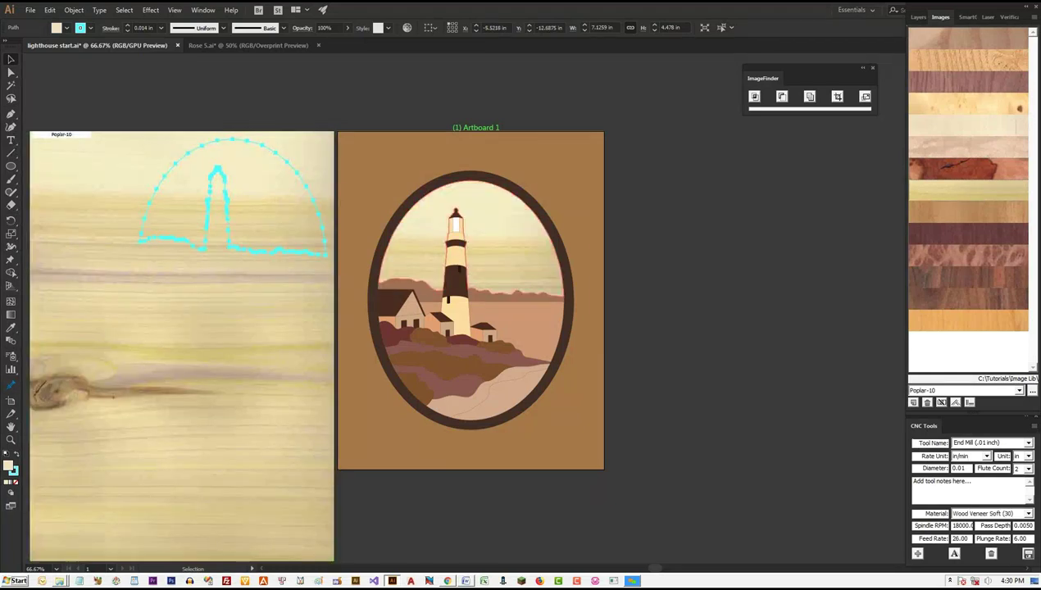
{"action": "left_click_drag", "start_coordinate": [142, 347], "coordinate": [138, 340]}
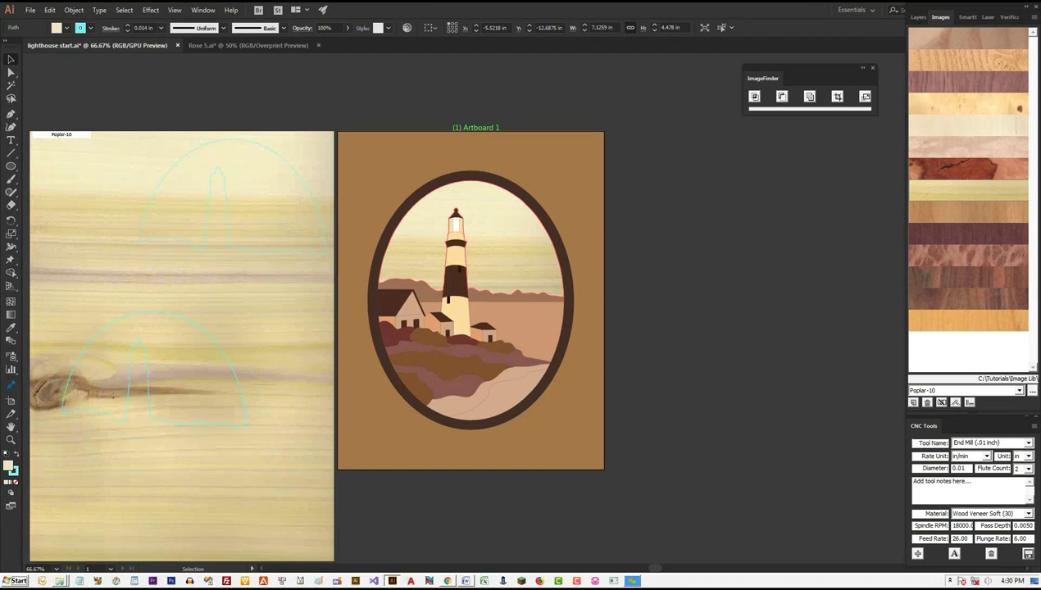
{"action": "key", "text": "ctrl+shift+a"}
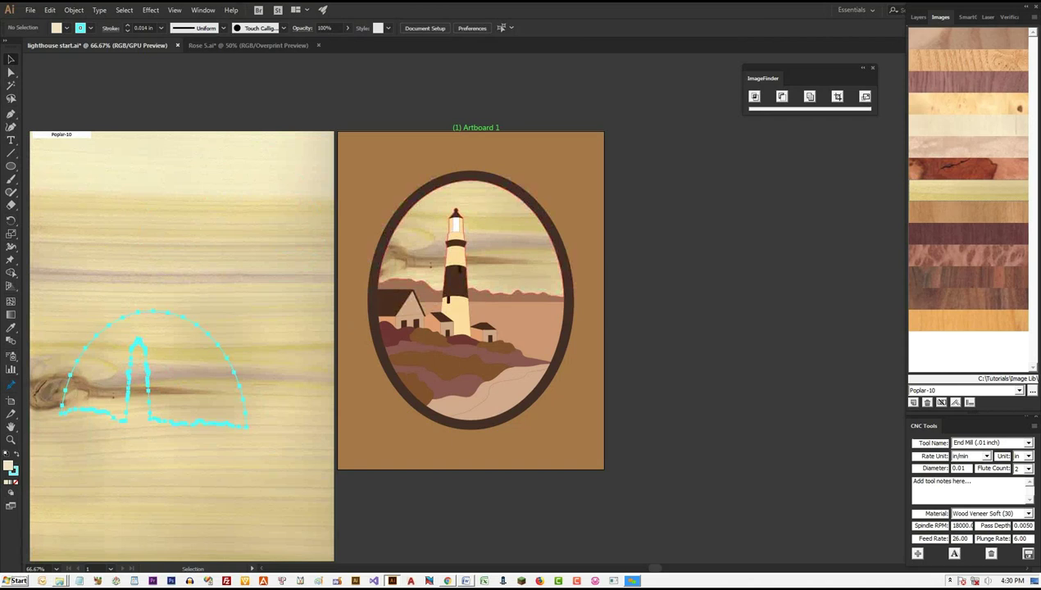
- Rotate the sky outline slightly clockwise on the Poplar-10 sheet to change the grain direction
{"action": "key", "text": "r"}
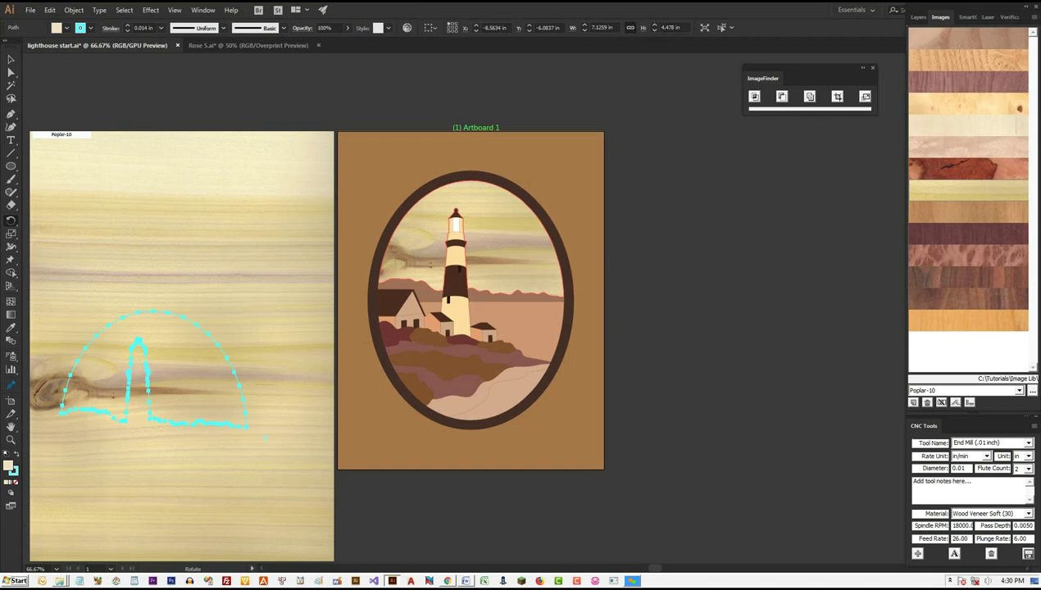
{"action": "mouse_move", "coordinate": [247, 426]}
{"action": "left_mouse_down"}
{"action": "mouse_move", "coordinate": [258, 391]}
{"action": "mouse_move", "coordinate": [246, 427]}
{"action": "left_mouse_up"}
{"action": "left_click_drag", "start_coordinate": [262, 382], "coordinate": [265, 372]}
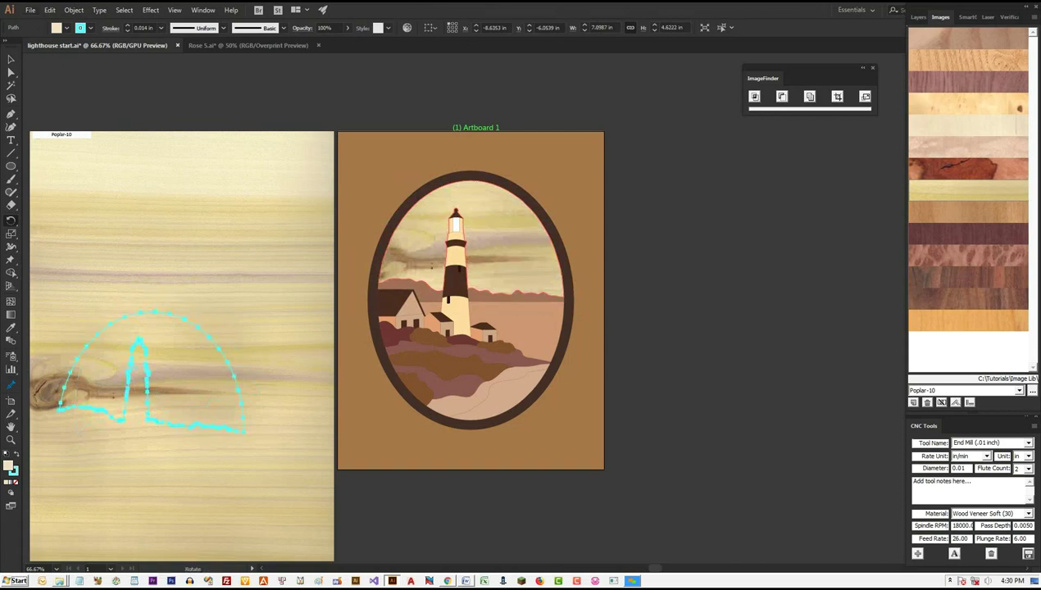
- Lower the Magic Wand's fill colour tolerance so that it matches only closely similar colours
{"action": "double_click", "coordinate": [10, 86]}
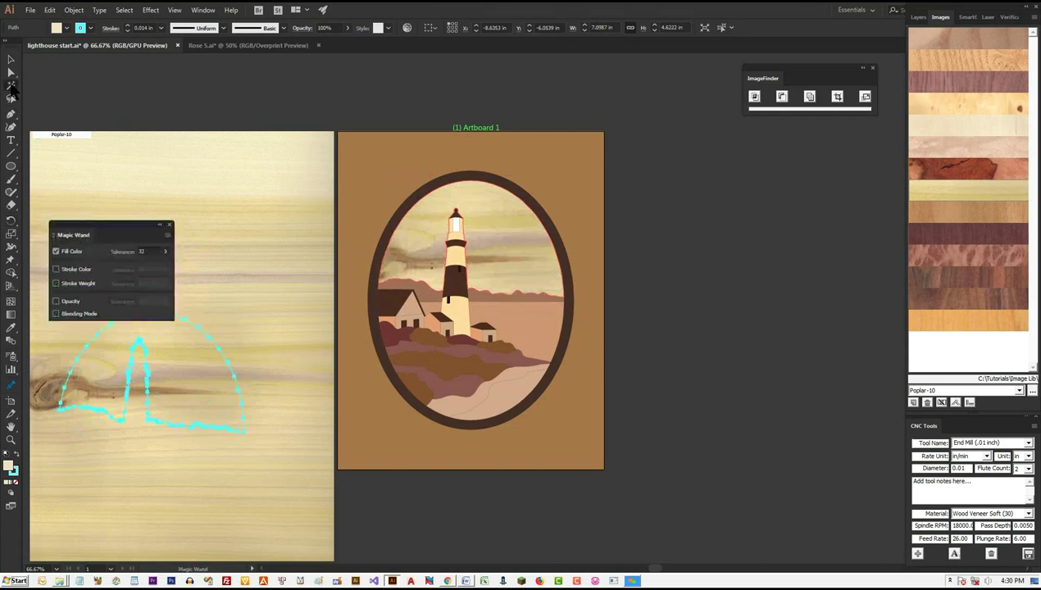
{"action": "left_click_drag", "start_coordinate": [149, 252], "coordinate": [104, 258]}
{"action": "type", "text": "4"}
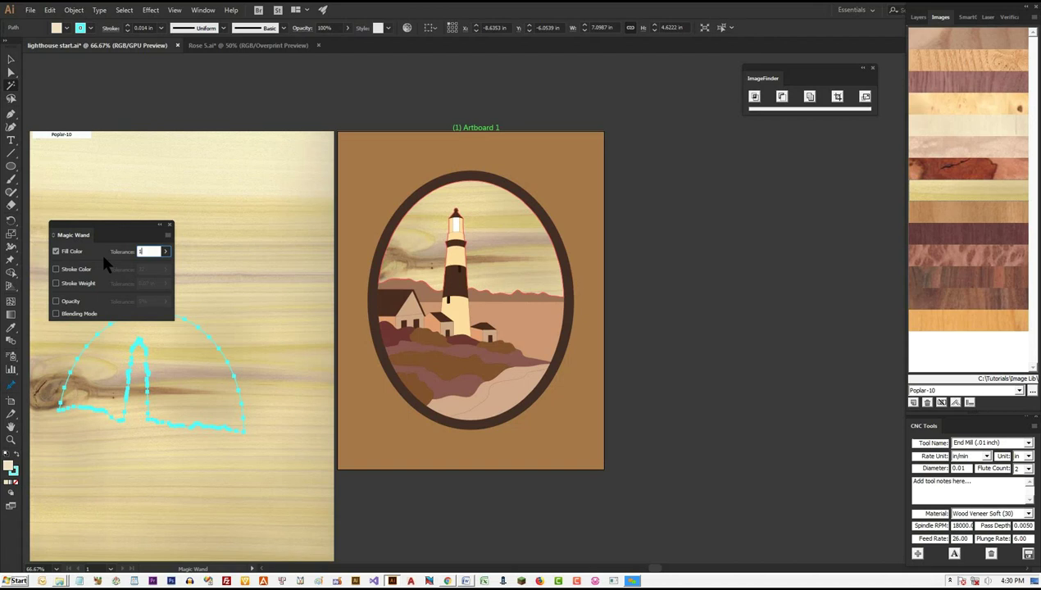
{"action": "key", "text": "Return"}
{"action": "left_click", "coordinate": [170, 226]}
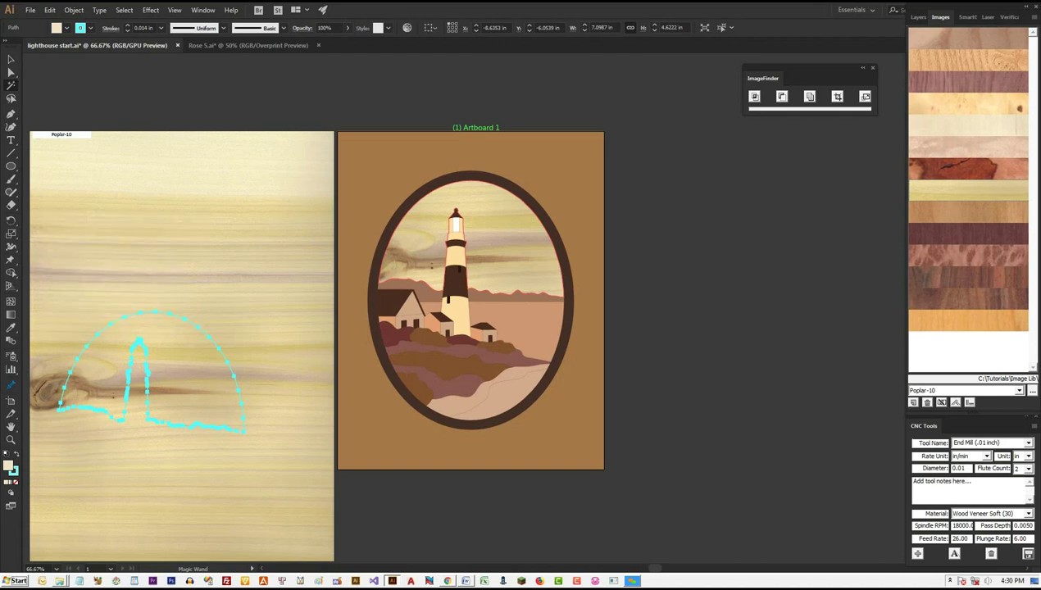
- Fill the water regions with the Ash-Olive-10 veneer and shift their outlines lower on the sheet
{"action": "left_click", "coordinate": [521, 323]}
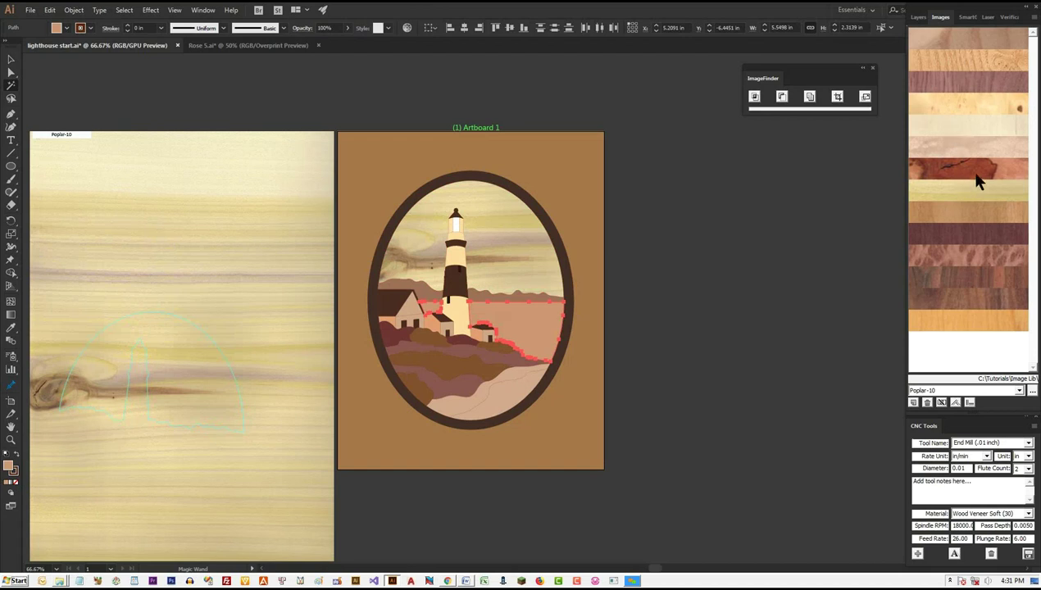
{"action": "left_click", "coordinate": [982, 37]}
{"action": "key", "text": "v"}
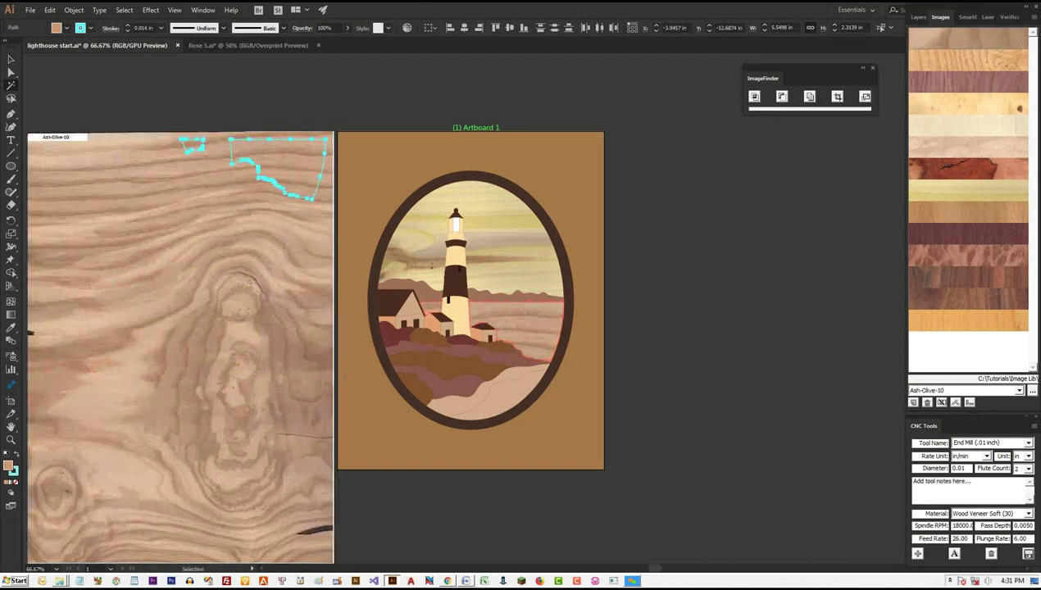
{"action": "left_click_drag", "start_coordinate": [279, 164], "coordinate": [266, 186]}
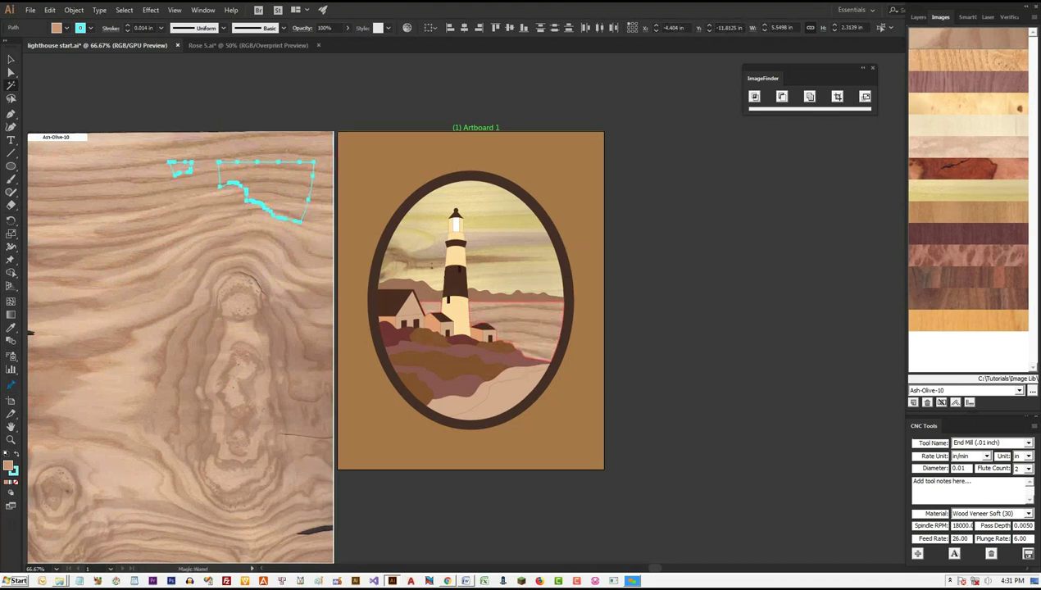
{"action": "left_click", "coordinate": [181, 347]}
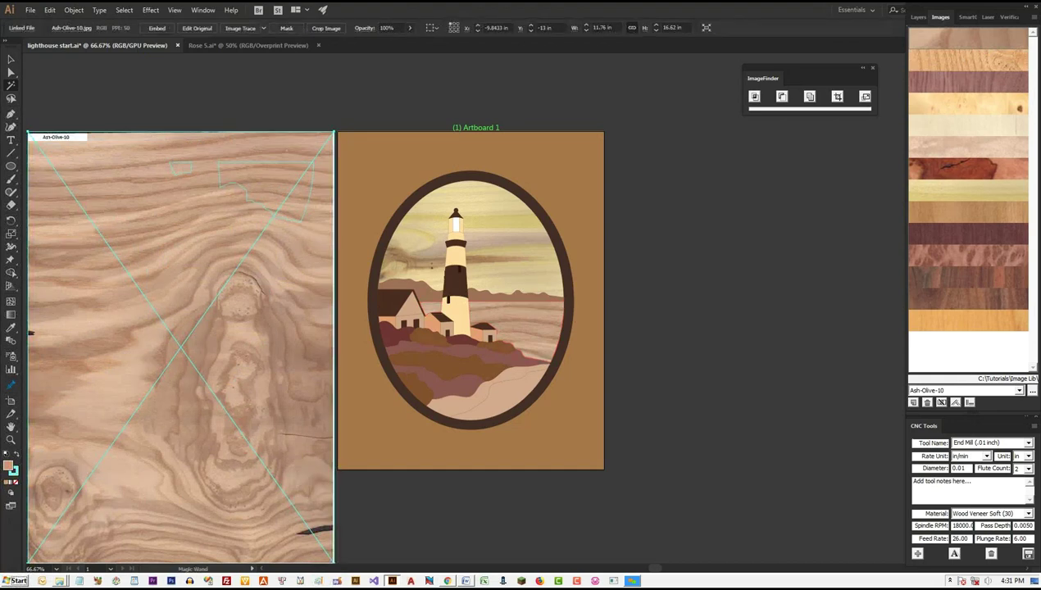
- Fill the distant hills with Pimentowood-Burl-10, rotate and move their outlines along the sheet's dark edge streak, and clear the selection
{"action": "left_click", "coordinate": [508, 296]}
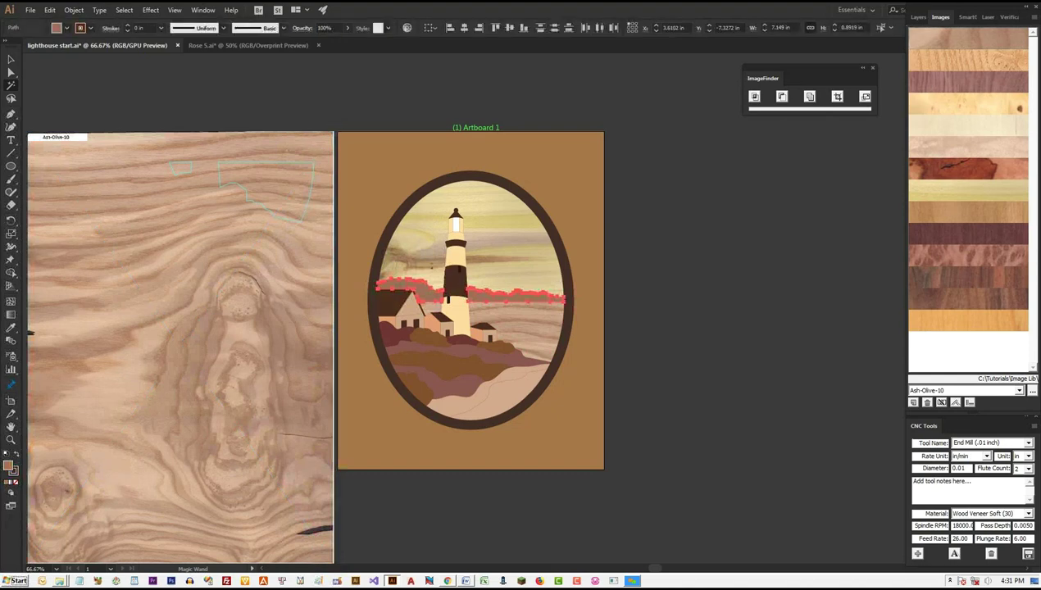
{"action": "left_click", "coordinate": [965, 173]}
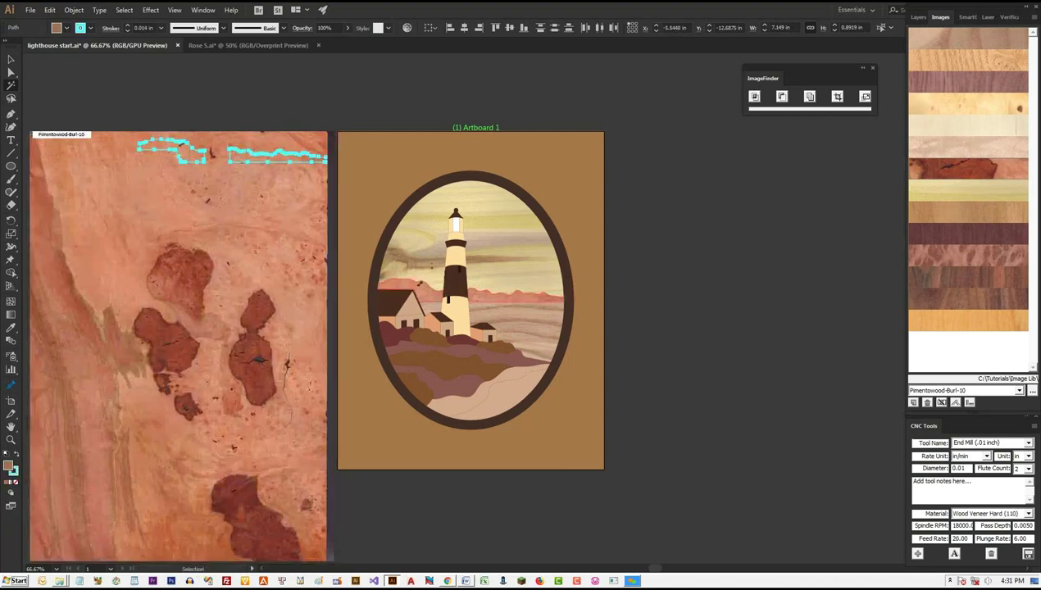
{"action": "left_click_drag", "start_coordinate": [231, 154], "coordinate": [136, 274]}
{"action": "key", "text": "r"}
{"action": "left_click_drag", "start_coordinate": [231, 279], "coordinate": [95, 344]}
{"action": "left_click", "coordinate": [54, 226], "text": "ctrl+shift"}
{"action": "key", "text": "ctrl+shift+a"}
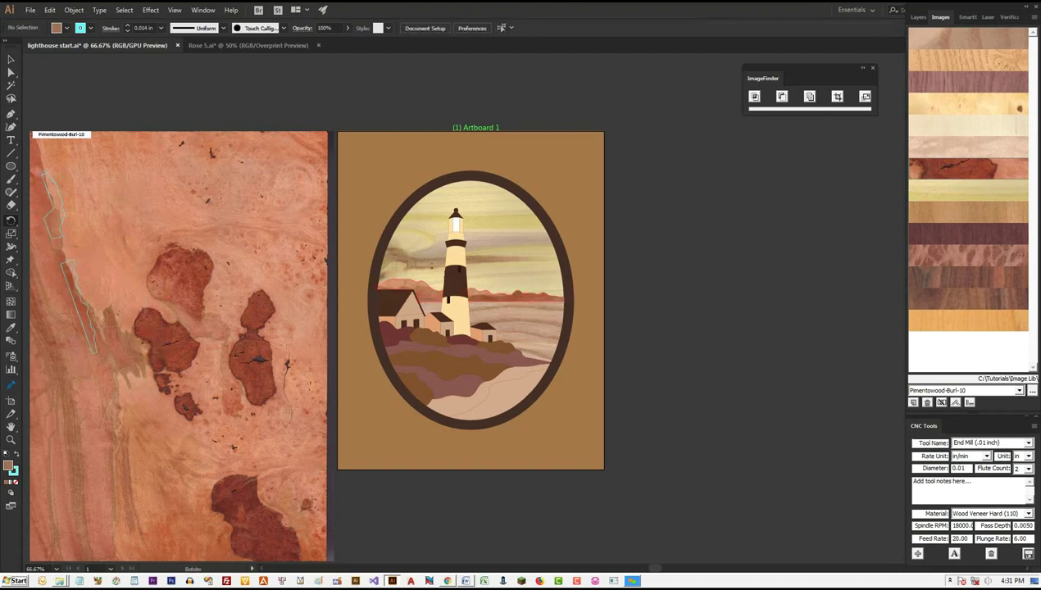
- Fill the lowest shore region with the water's Ash-Olive-10 veneer, and rotate and move its outline over the curved grain
{"action": "left_click", "coordinate": [12, 59]}
{"action": "scroll", "coordinate": [287, 309], "scroll_direction": "up", "scroll_amount": 2}
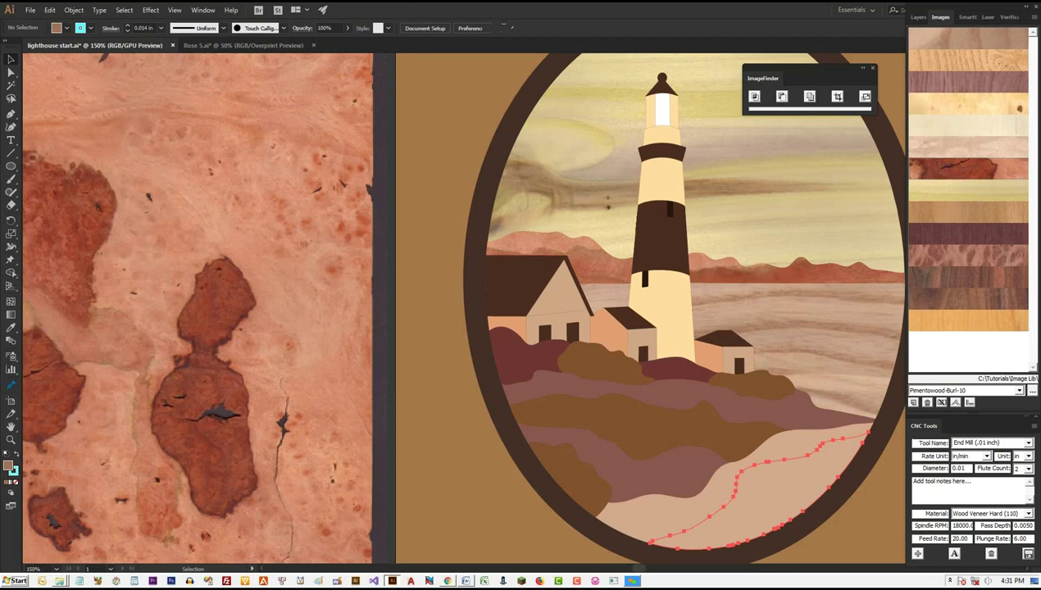
{"action": "left_click", "coordinate": [282, 422]}
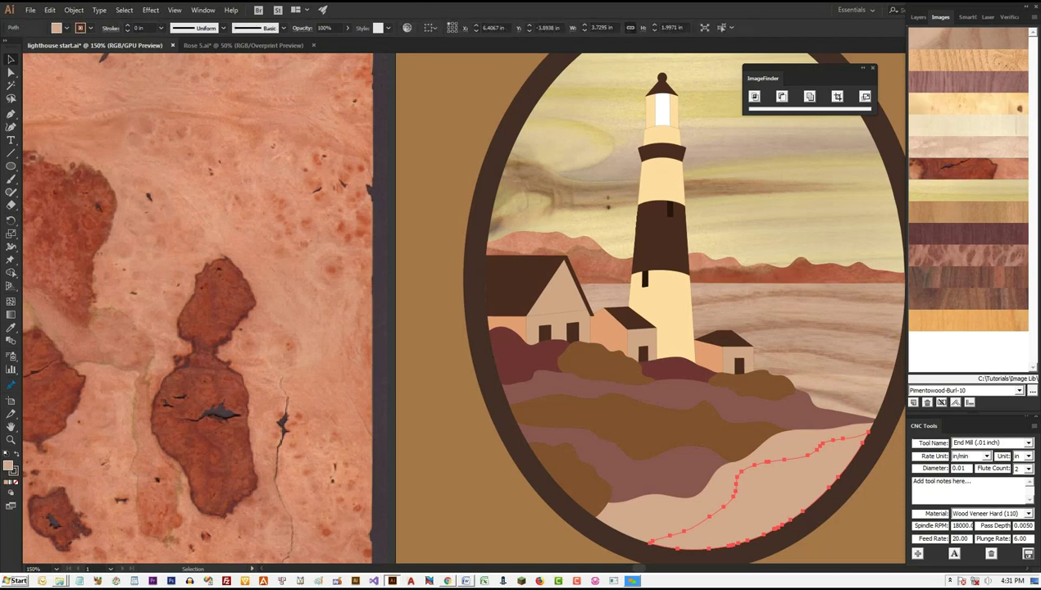
{"action": "left_click", "coordinate": [11, 386]}
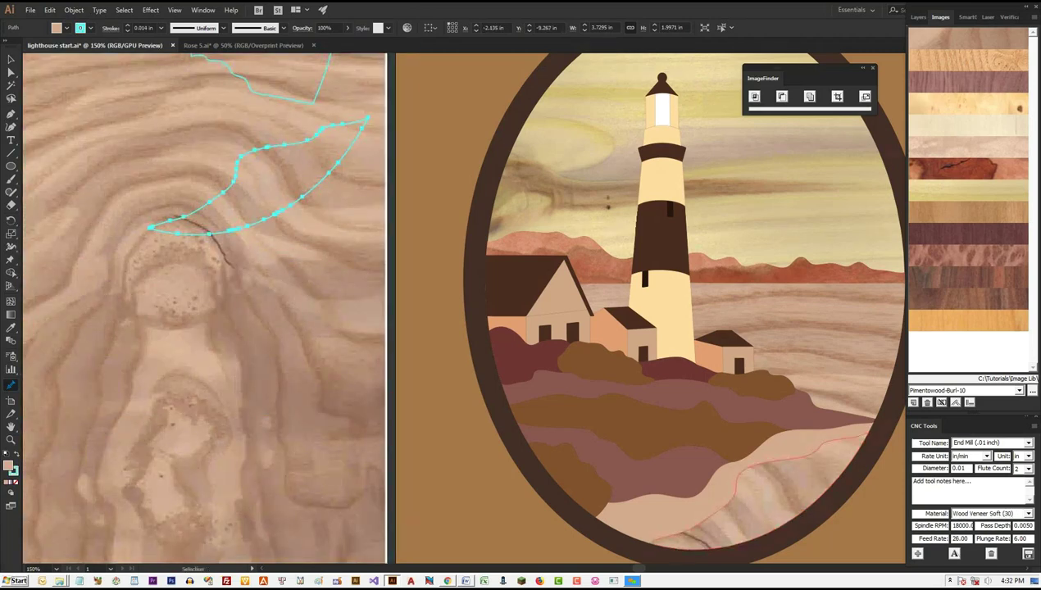
{"action": "left_click_drag", "start_coordinate": [259, 177], "coordinate": [174, 166]}
{"action": "key", "text": "r"}
{"action": "left_click_drag", "start_coordinate": [283, 107], "coordinate": [349, 161]}
{"action": "left_click_drag", "start_coordinate": [295, 185], "coordinate": [219, 161]}
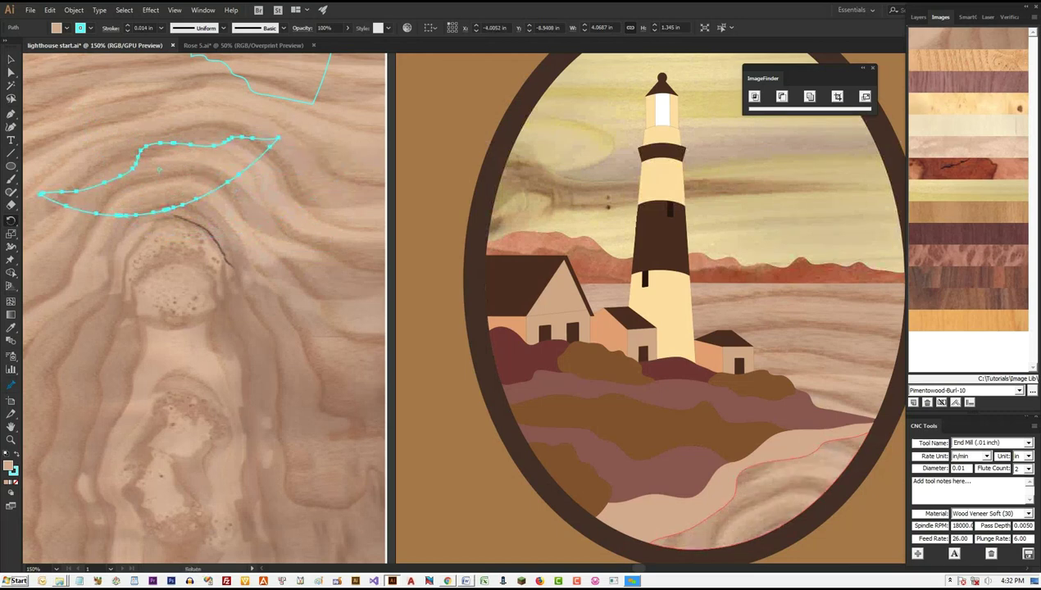
- Fill all the rocks, bushes and the upper sand strip with the hills' Pimentowood-Burl-10 veneer and clear the selection
{"action": "left_click", "coordinate": [694, 484]}
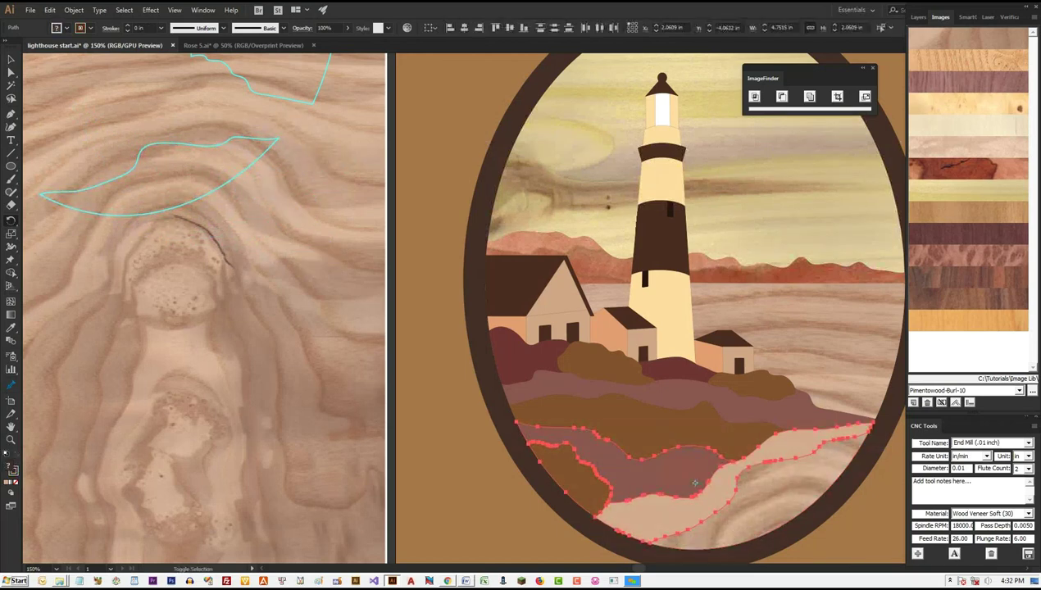
{"action": "left_click", "coordinate": [640, 427], "text": "ctrl+shift"}
{"action": "left_click", "coordinate": [691, 469], "text": "shift"}
{"action": "left_click", "coordinate": [674, 369], "text": "ctrl+shift"}
{"action": "left_click", "coordinate": [598, 362], "text": "ctrl+shift"}
{"action": "left_click", "coordinate": [520, 357], "text": "ctrl+shift"}
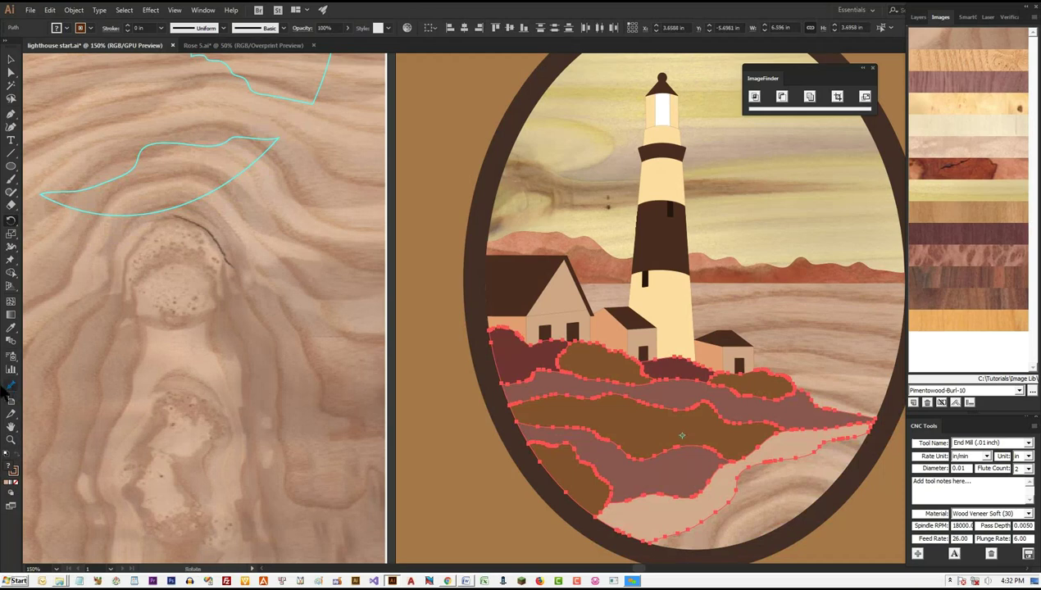
{"action": "left_click", "coordinate": [10, 385]}
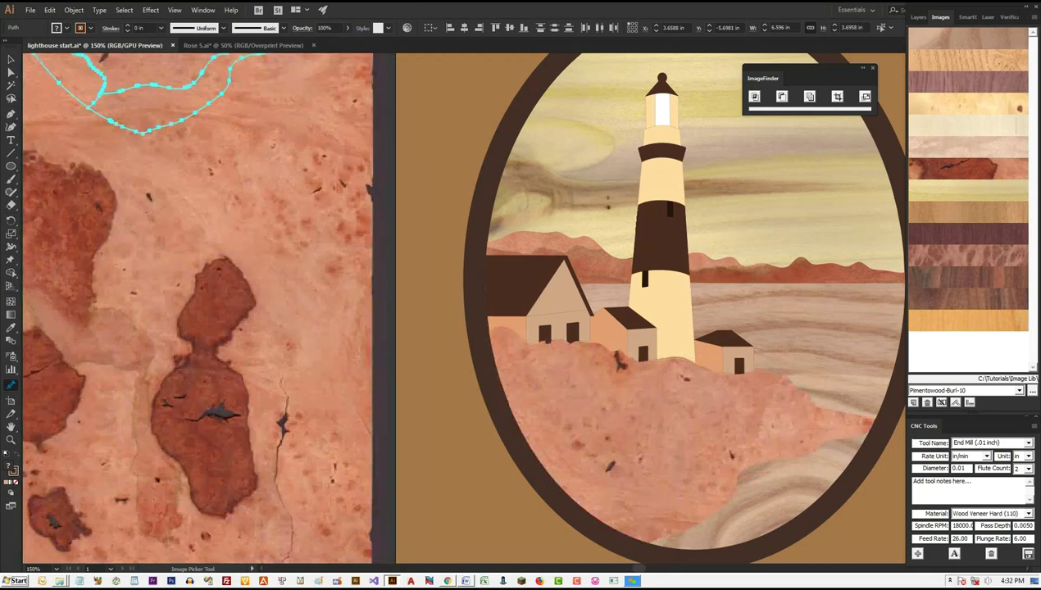
{"action": "scroll", "coordinate": [686, 359], "scroll_direction": "down", "scroll_amount": 2}
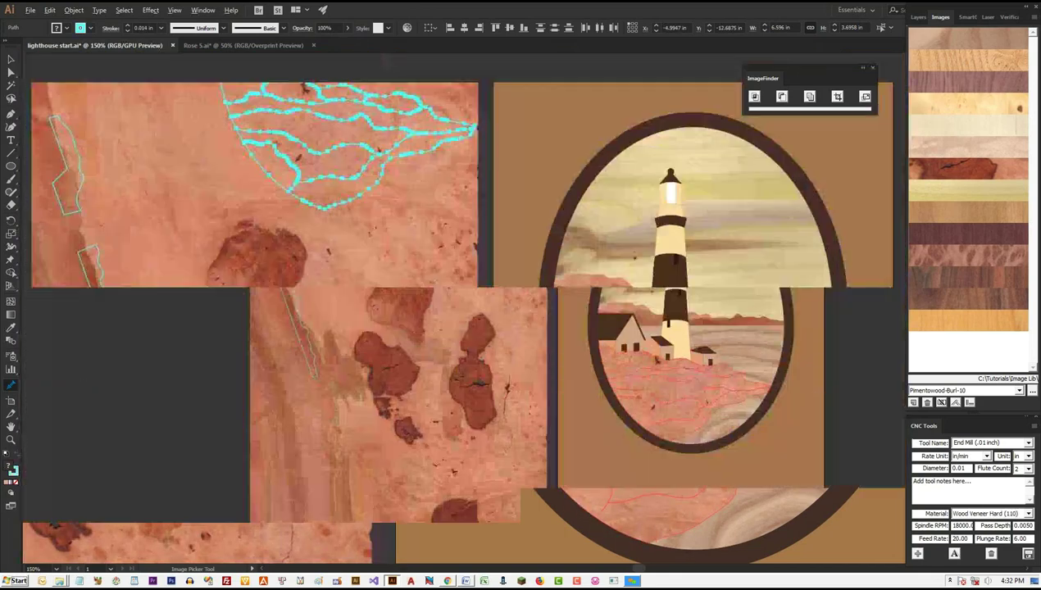
{"action": "left_click", "coordinate": [11, 59]}
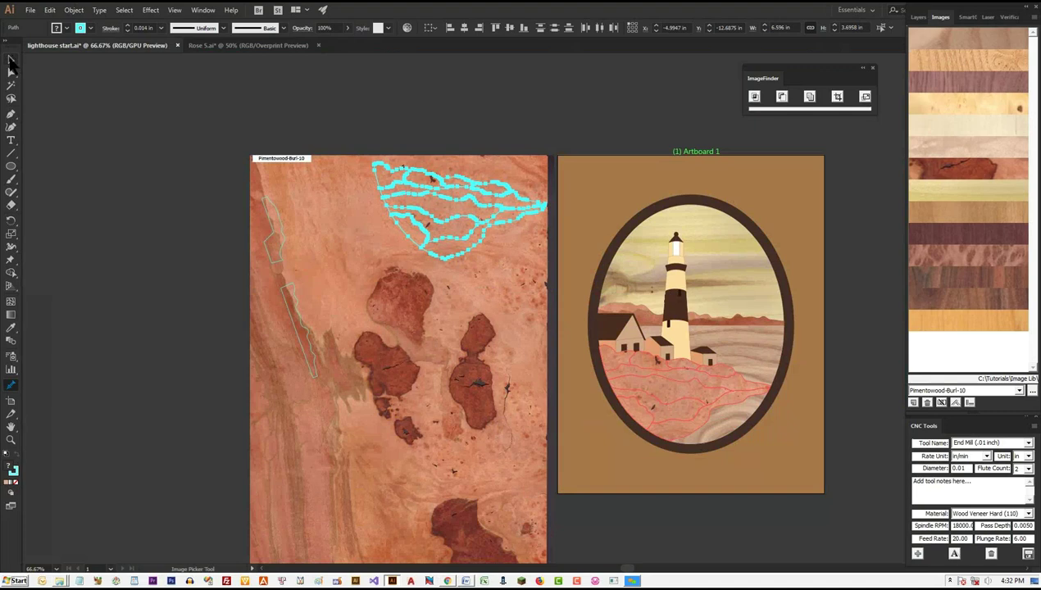
{"action": "key", "text": "ctrl+shift+a"}
{"action": "key", "text": "ctrl+shift+a"}
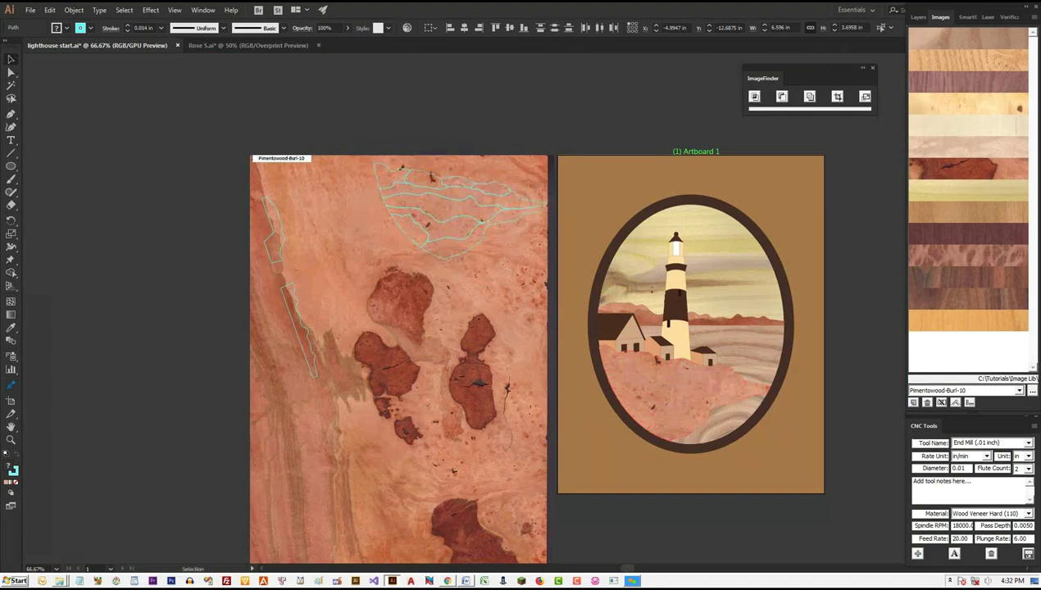
- Move the outlines of the sand strip, the lower-left rock and the lower purple slope over the Pimentowood-Burl-10 sheet's dark knots
{"action": "left_click_drag", "start_coordinate": [463, 249], "coordinate": [446, 363]}
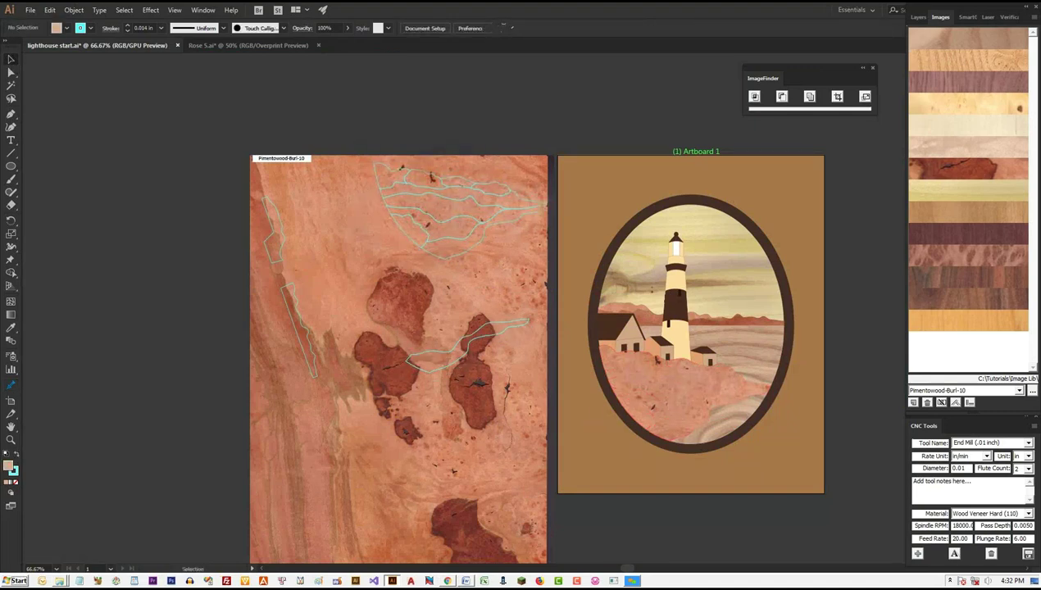
{"action": "left_click", "coordinate": [408, 233]}
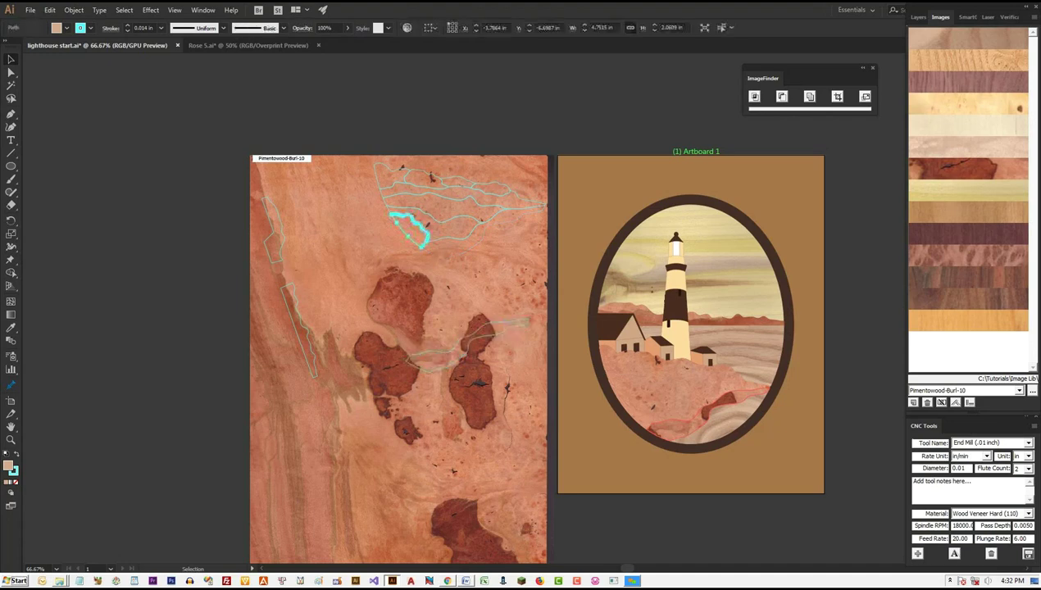
{"action": "left_click_drag", "start_coordinate": [407, 228], "coordinate": [417, 286]}
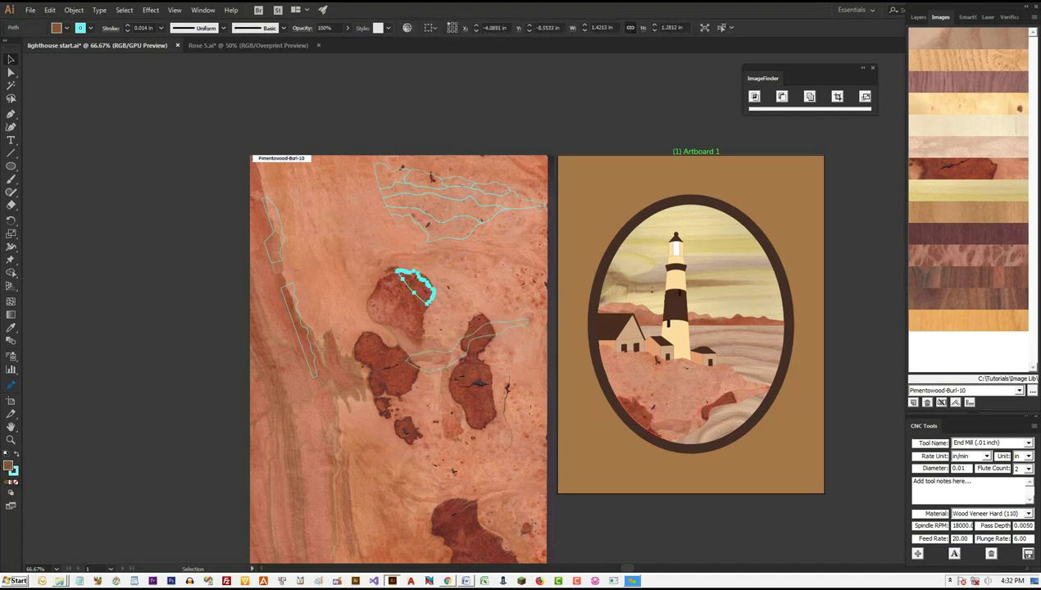
{"action": "left_click_drag", "start_coordinate": [434, 230], "coordinate": [363, 318]}
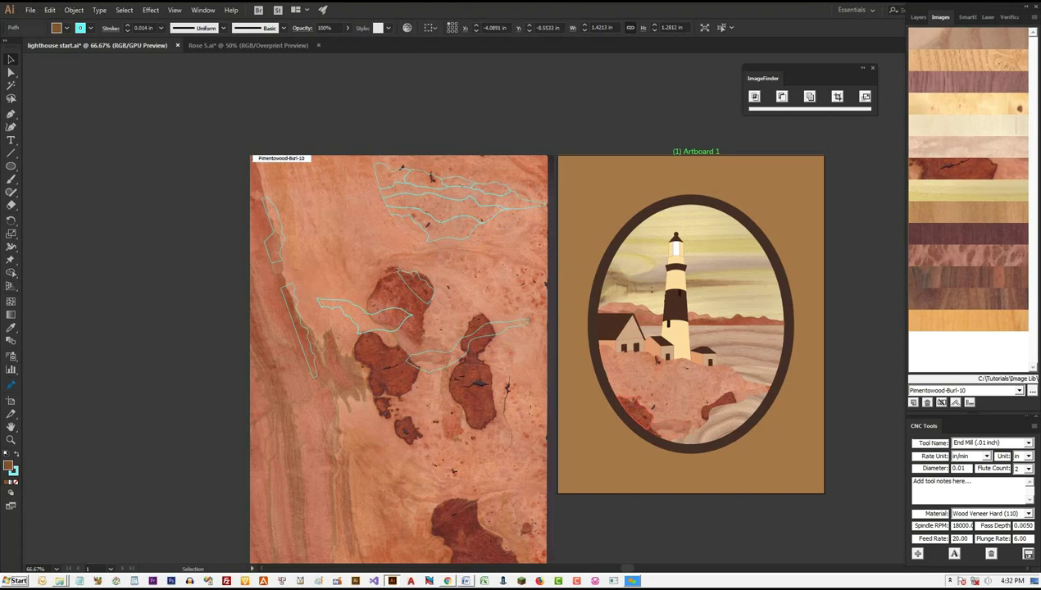
- Rotate and move the large brown rock outline along the sheet's brown streaks, and move the upper purple slope outline below the knots
{"action": "left_click_drag", "start_coordinate": [443, 210], "coordinate": [353, 457]}
{"action": "key", "text": "r"}
{"action": "key", "text": "v"}
{"action": "left_click_drag", "start_coordinate": [463, 197], "coordinate": [444, 468]}
- Spread the four small bush outlines over and around the dark knots on the Pimentowood-Burl-10 sheet and clear the selection
{"action": "left_click_drag", "start_coordinate": [426, 178], "coordinate": [469, 310]}
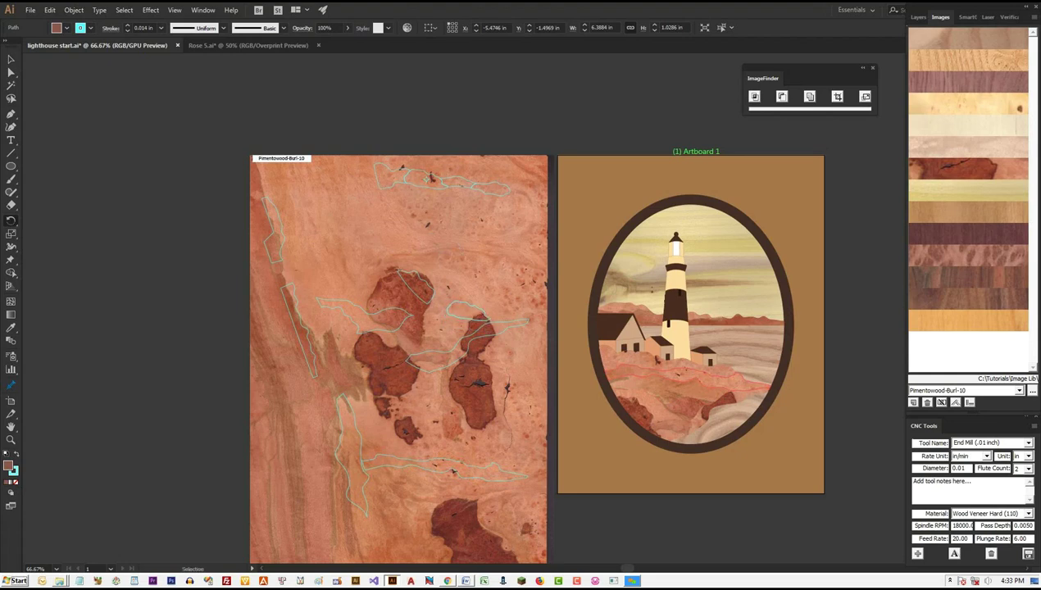
{"action": "left_click_drag", "start_coordinate": [392, 176], "coordinate": [376, 290]}
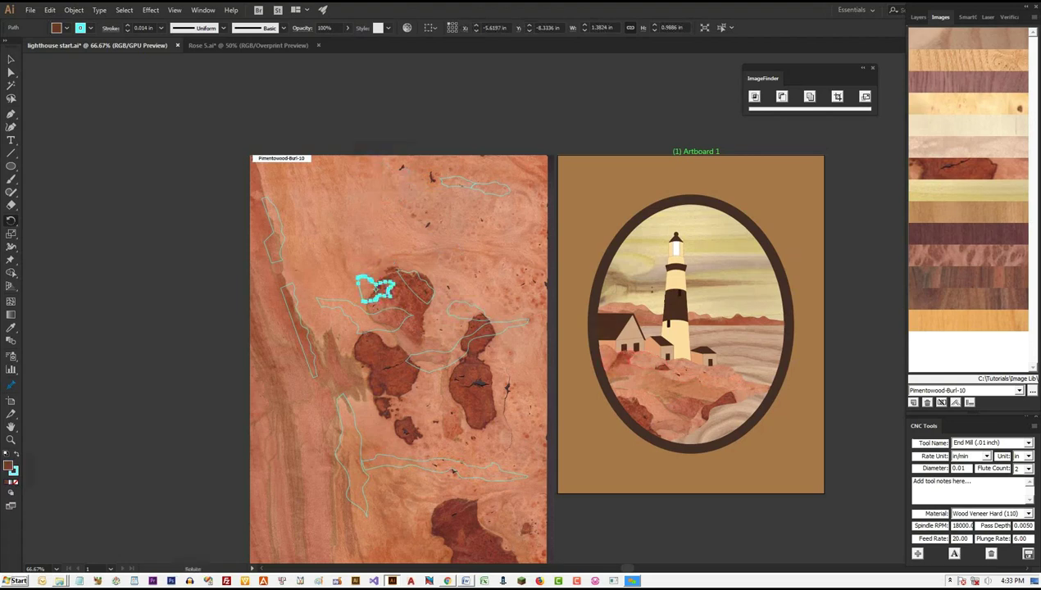
{"action": "left_click_drag", "start_coordinate": [458, 183], "coordinate": [452, 427]}
{"action": "left_click_drag", "start_coordinate": [490, 190], "coordinate": [427, 330]}
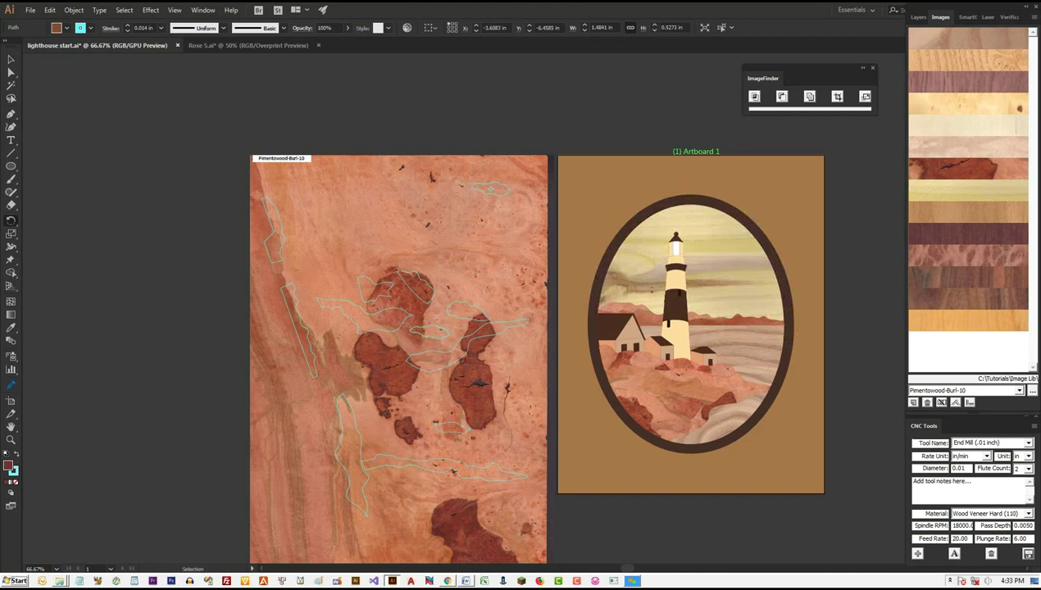
{"action": "key", "text": "ctrl+shift+a"}
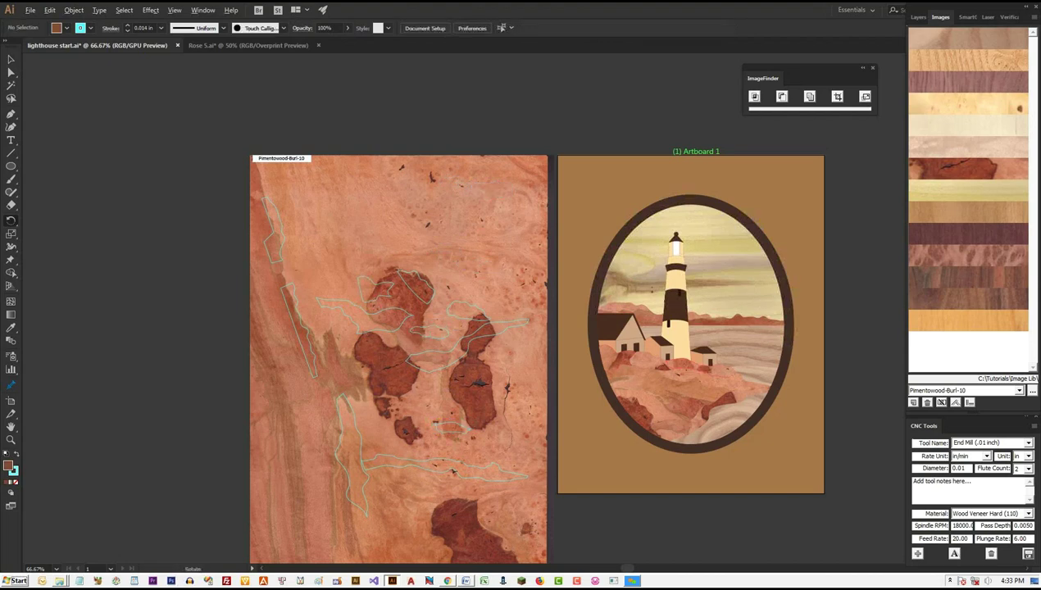
- Select the beige front walls of the houses by colour and fill them with the Holly-10 veneer
{"action": "scroll", "coordinate": [721, 359], "scroll_direction": "up", "scroll_amount": 3}
{"action": "scroll", "coordinate": [720, 357], "scroll_direction": "up", "scroll_amount": 2}
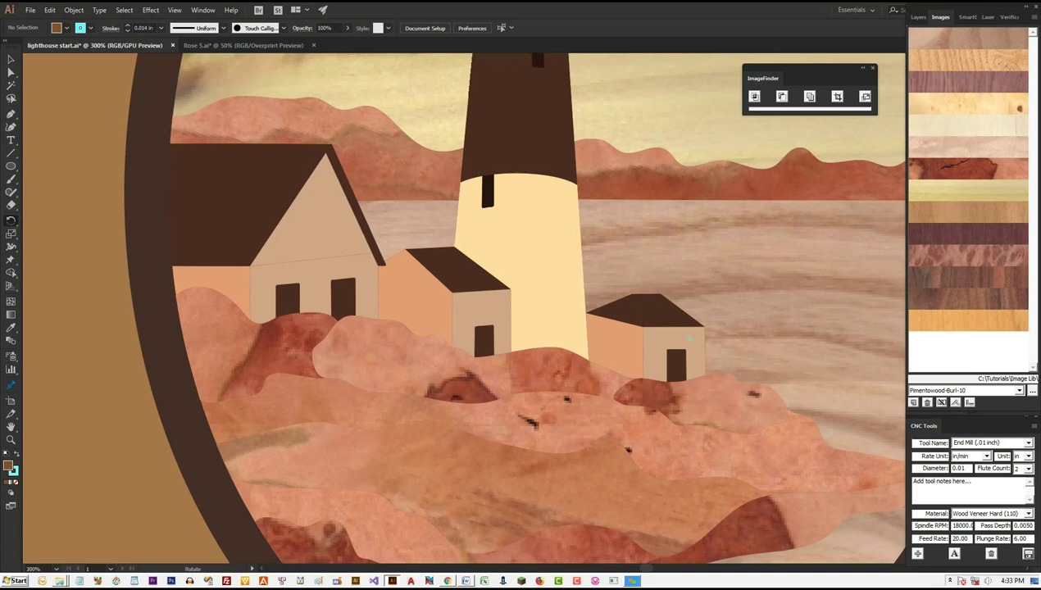
{"action": "left_click", "coordinate": [10, 85]}
{"action": "left_click", "coordinate": [688, 342]}
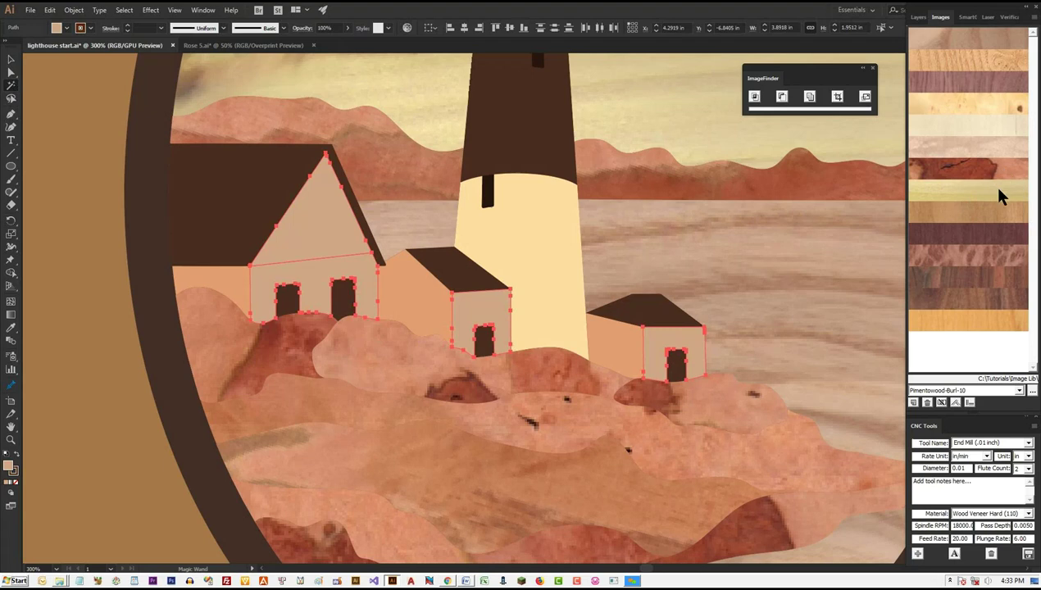
{"action": "left_click", "coordinate": [992, 127]}
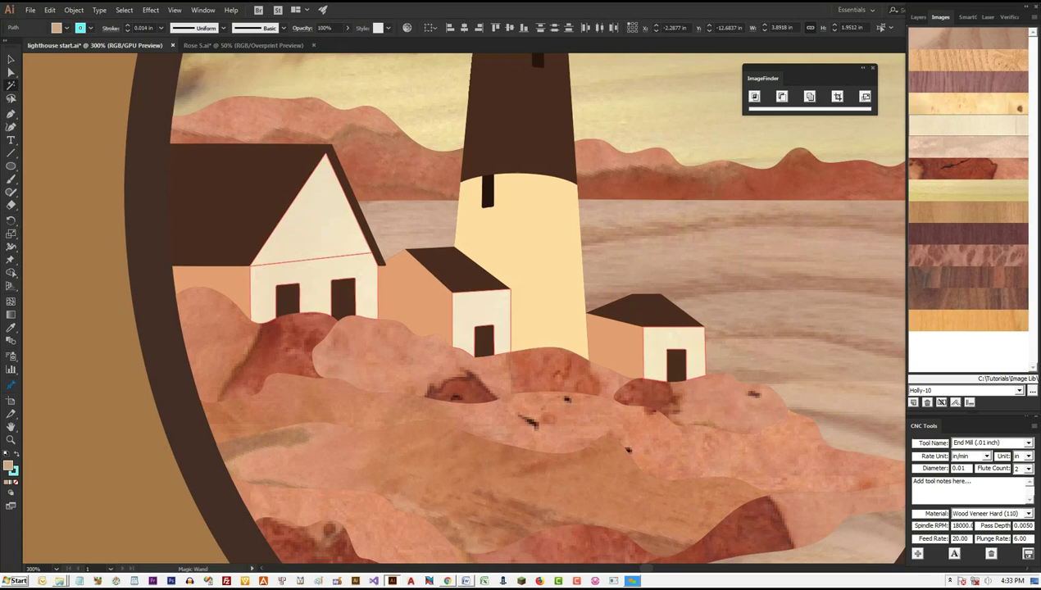
- Fill the cream lighthouse sections with Buckeye-10, and the dark tower band, roofs and doors with Rosewood-Arruda-10
{"action": "left_click", "coordinate": [533, 246]}
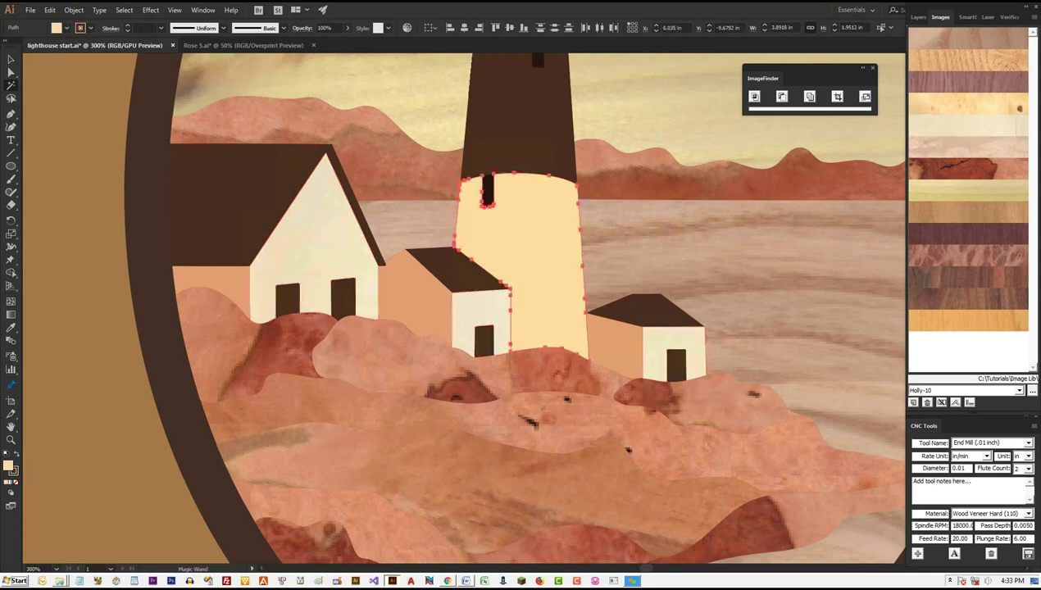
{"action": "left_click", "coordinate": [985, 105]}
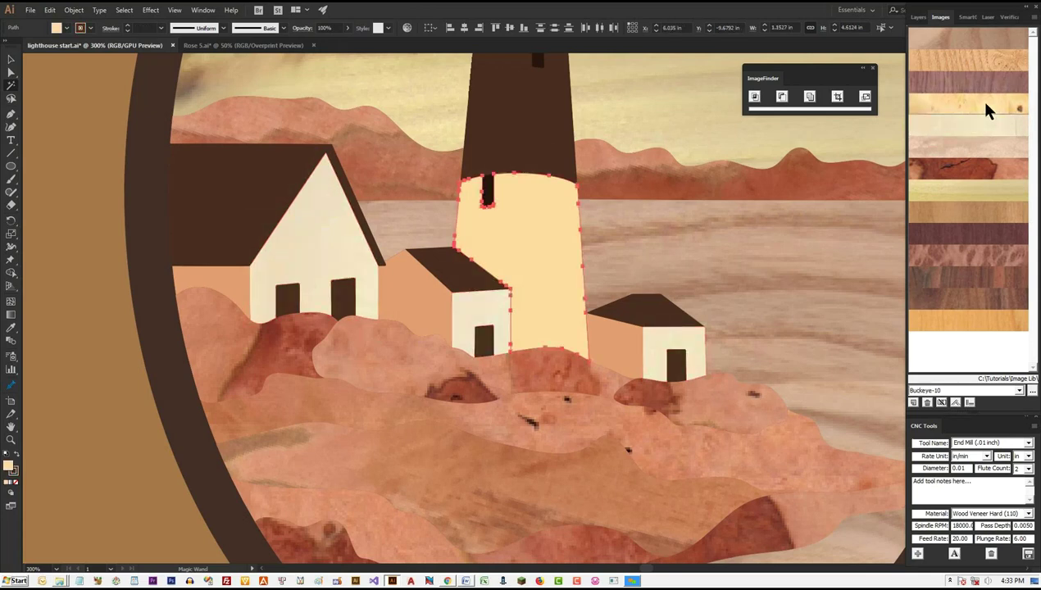
{"action": "left_click", "coordinate": [526, 125]}
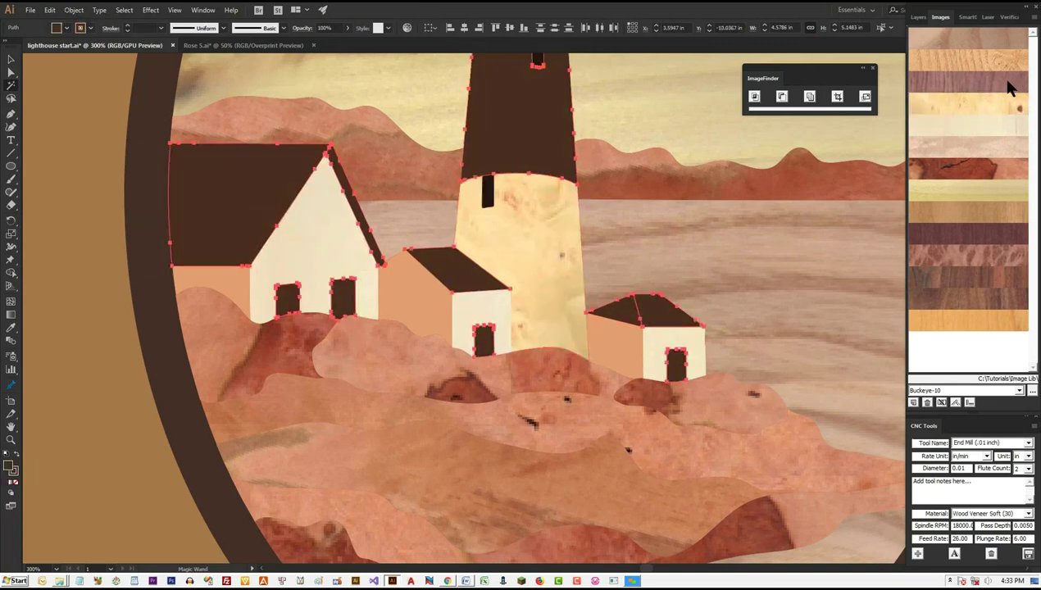
{"action": "left_click", "coordinate": [986, 281]}
- Fill the orange side walls of the houses with Ash-Olive-10 and the two black tower windows with Rosewood-Arruda-10
{"action": "left_click", "coordinate": [413, 299]}
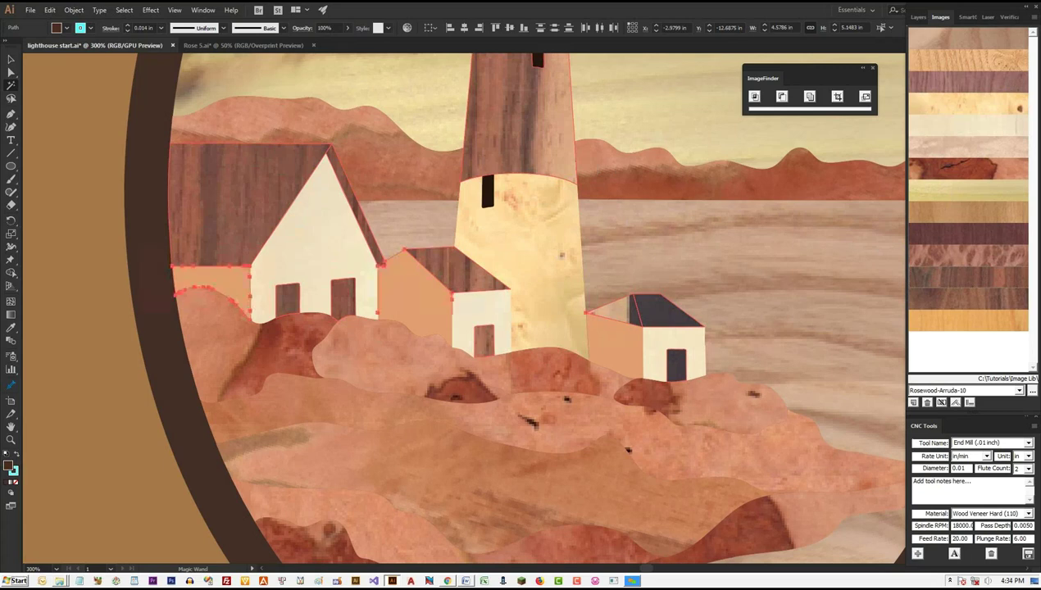
{"action": "left_click", "coordinate": [992, 37]}
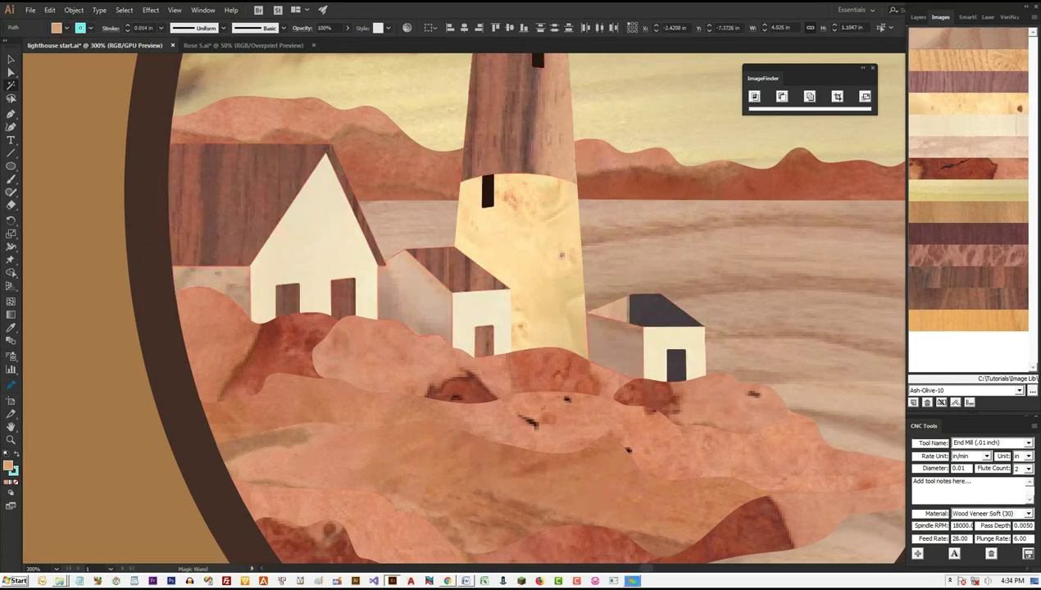
{"action": "scroll", "coordinate": [532, 307], "scroll_direction": "up", "scroll_amount": 5}
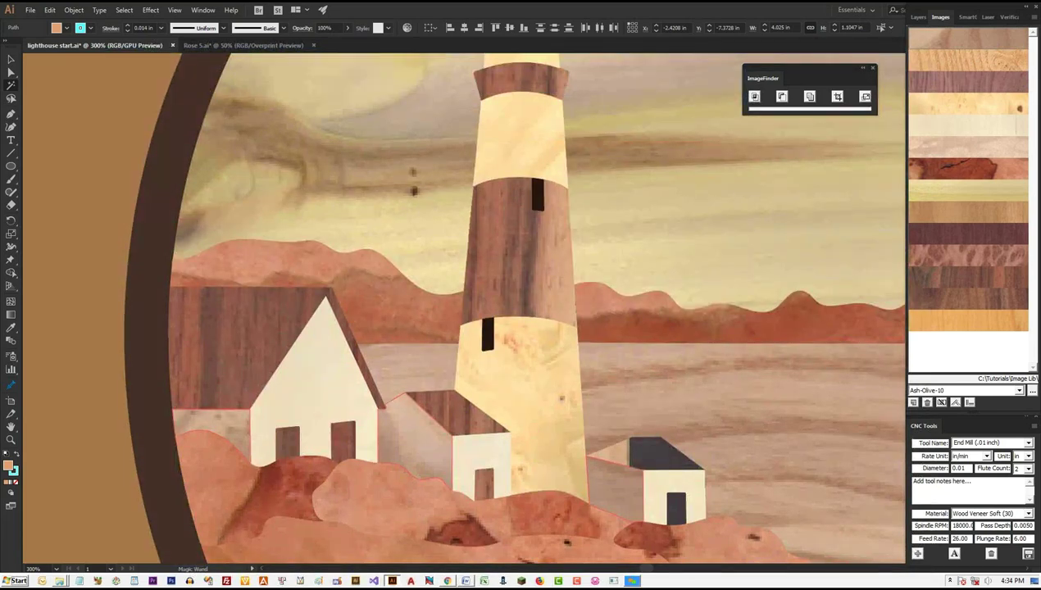
{"action": "left_click", "coordinate": [488, 334]}
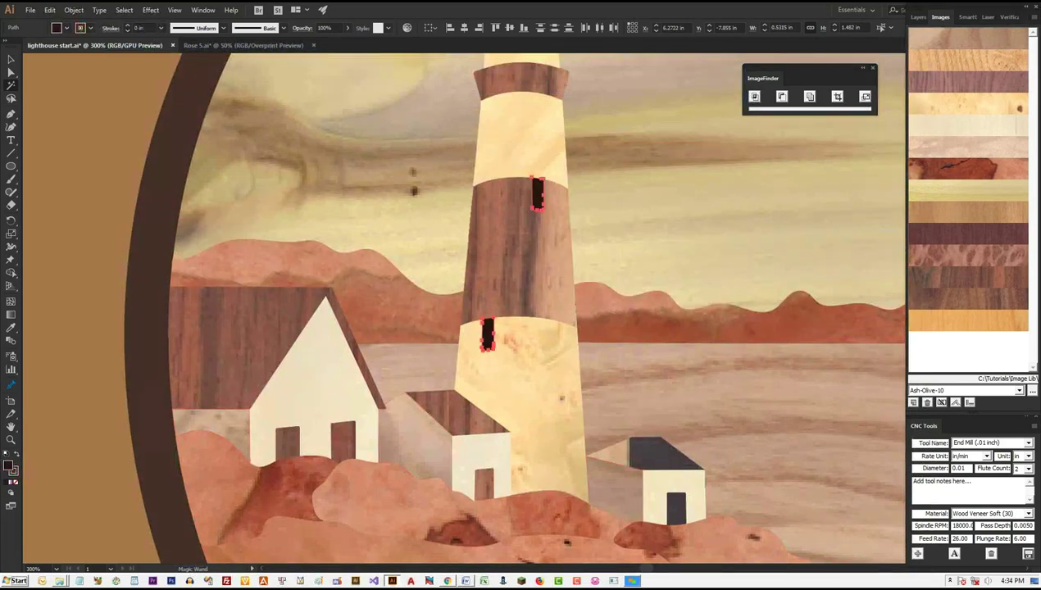
{"action": "left_click", "coordinate": [972, 279]}
{"action": "scroll", "coordinate": [761, 305], "scroll_direction": "down", "scroll_amount": 3}
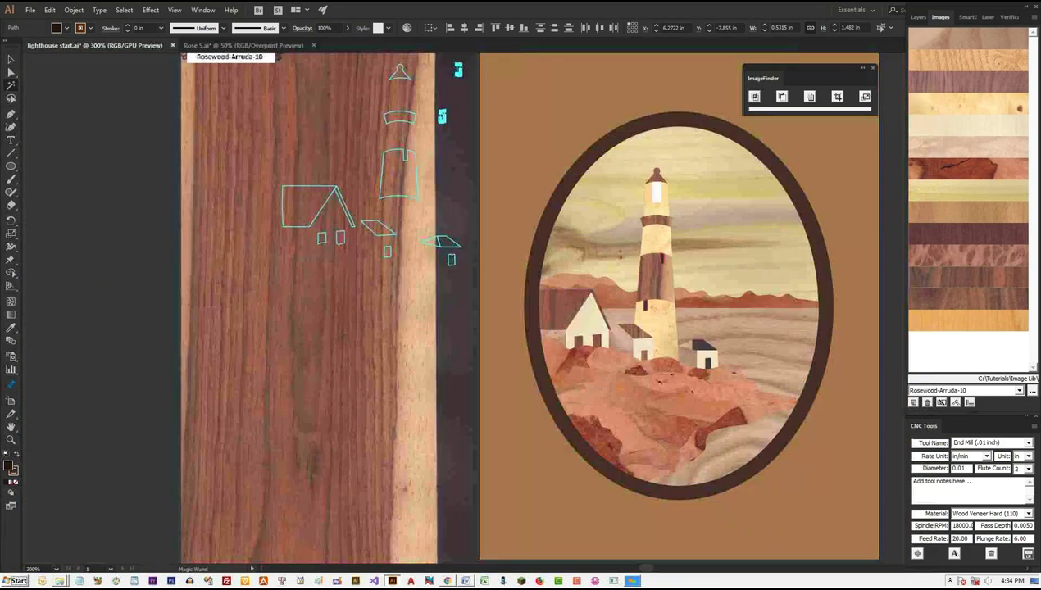
- Reposition the lighthouse band and cap outlines near the pale streak of the Rosewood-Arruda-10 sheet, rotating the narrow band and the large house's roof
{"action": "key", "text": "v"}
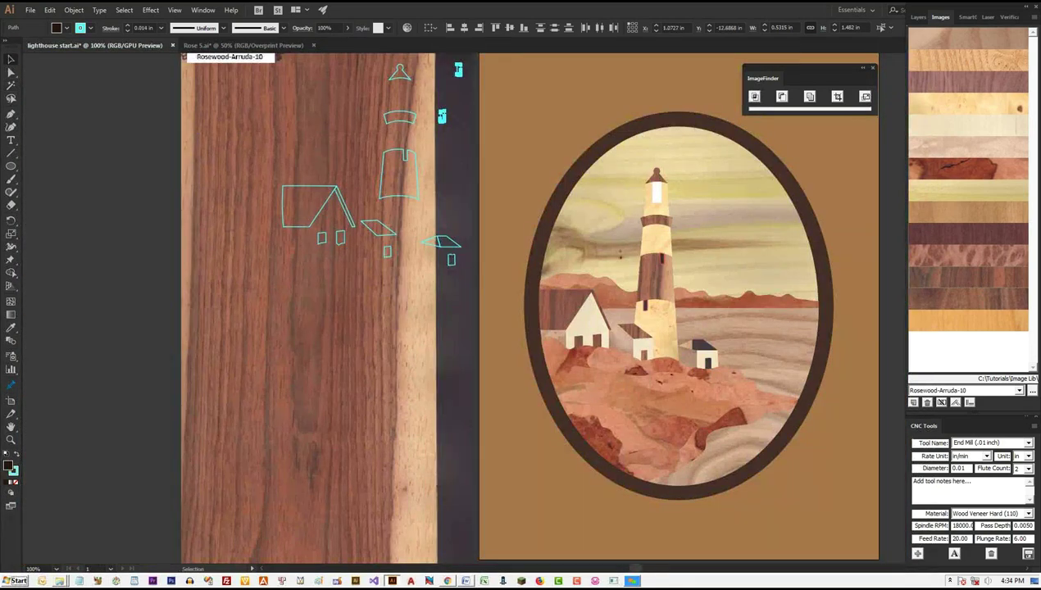
{"action": "scroll", "coordinate": [526, 306], "scroll_direction": "up", "scroll_amount": 2}
{"action": "left_click_drag", "start_coordinate": [405, 205], "coordinate": [400, 227]}
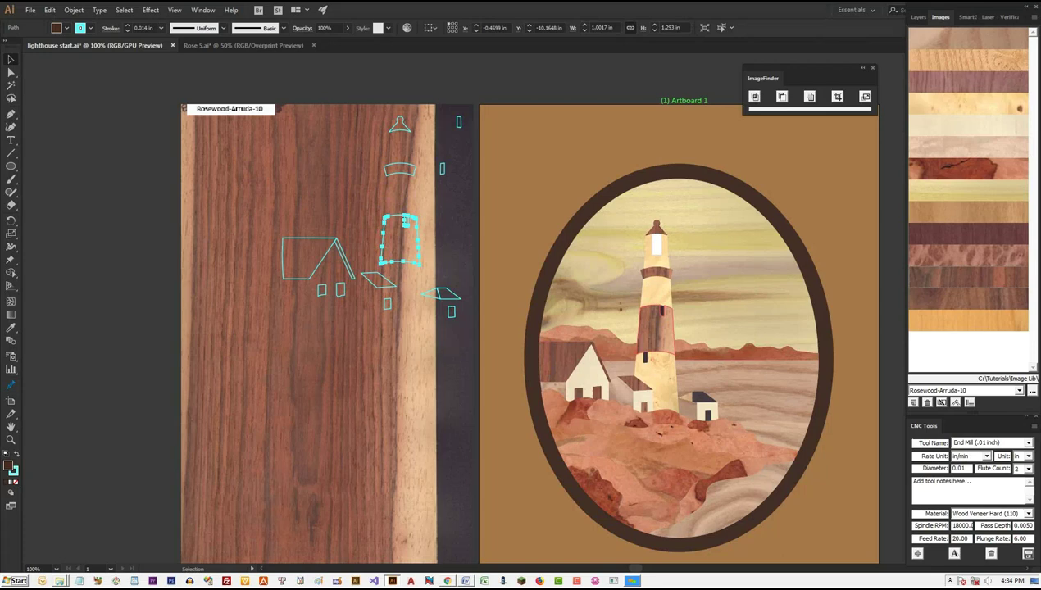
{"action": "mouse_move", "coordinate": [400, 167]}
{"action": "left_mouse_down"}
{"action": "mouse_move", "coordinate": [407, 187]}
{"action": "mouse_move", "coordinate": [392, 186]}
{"action": "left_mouse_up"}
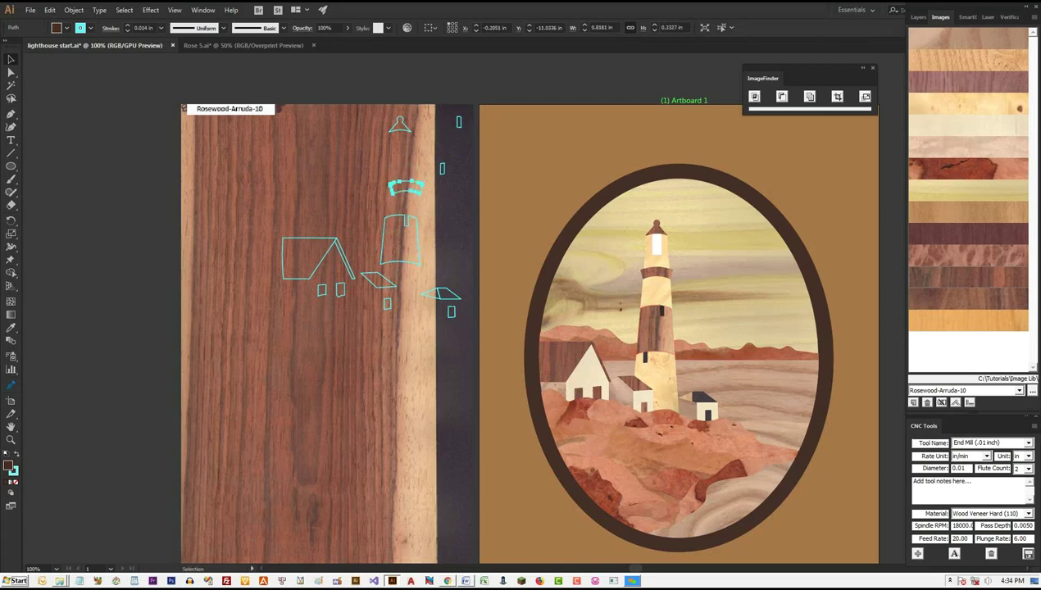
{"action": "key", "text": "r"}
{"action": "left_click_drag", "start_coordinate": [392, 186], "coordinate": [393, 180]}
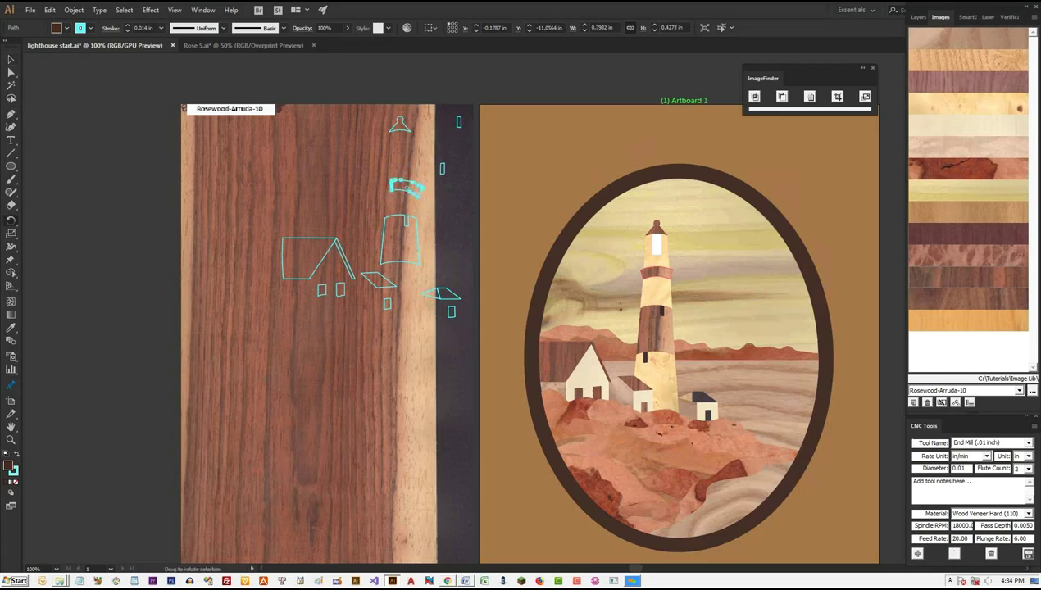
{"action": "left_click_drag", "start_coordinate": [399, 124], "coordinate": [413, 154]}
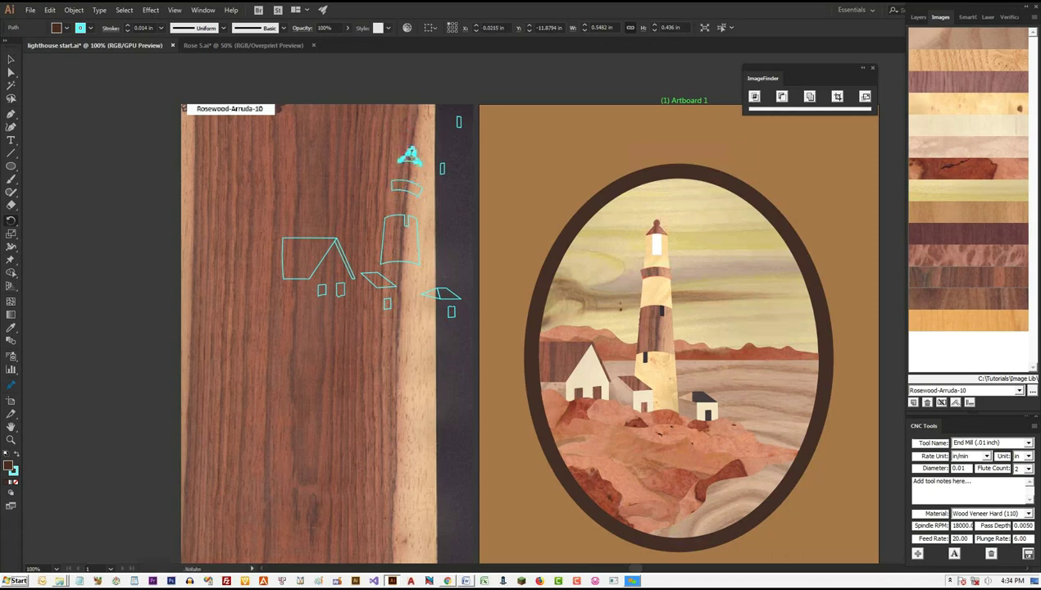
{"action": "left_click_drag", "start_coordinate": [335, 239], "coordinate": [326, 218]}
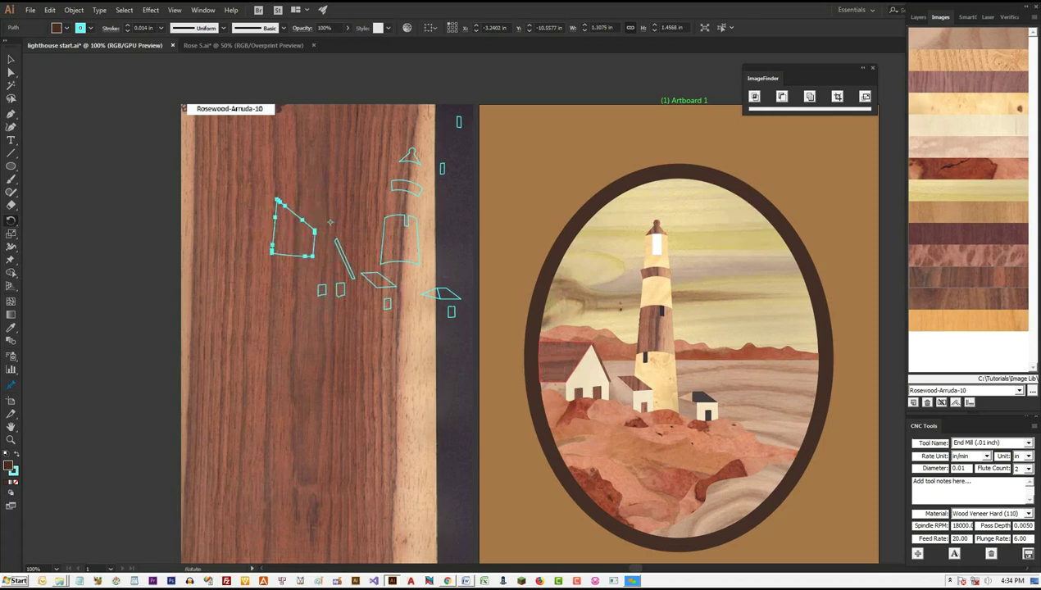
- Move the small house's two roof outlines off the dark strip onto the brown rosewood grain and rotate the larger one
{"action": "key", "text": "v"}
{"action": "left_click", "coordinate": [689, 397]}
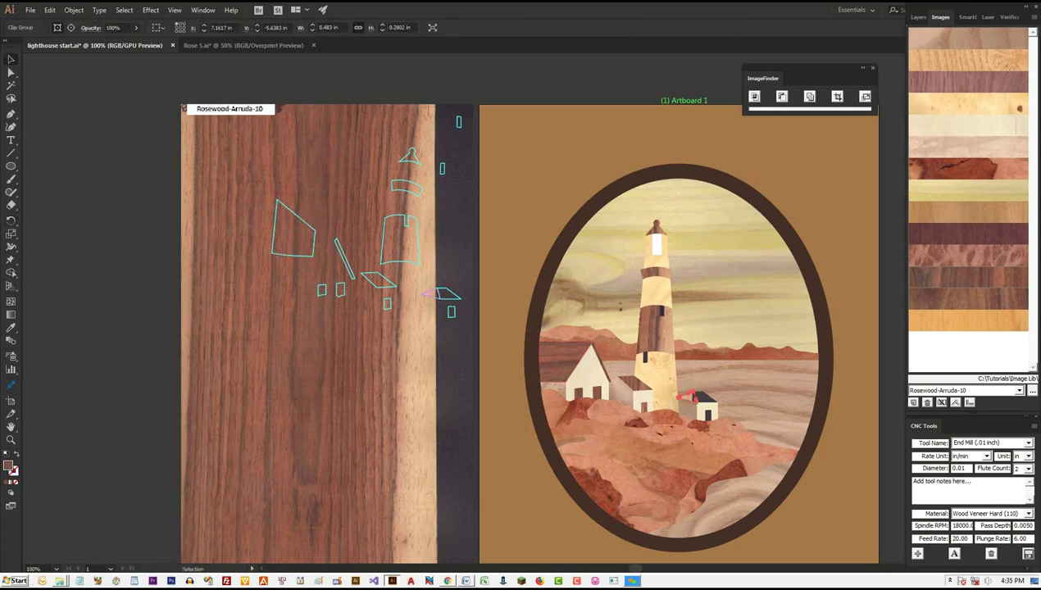
{"action": "left_click_drag", "start_coordinate": [433, 293], "coordinate": [365, 331]}
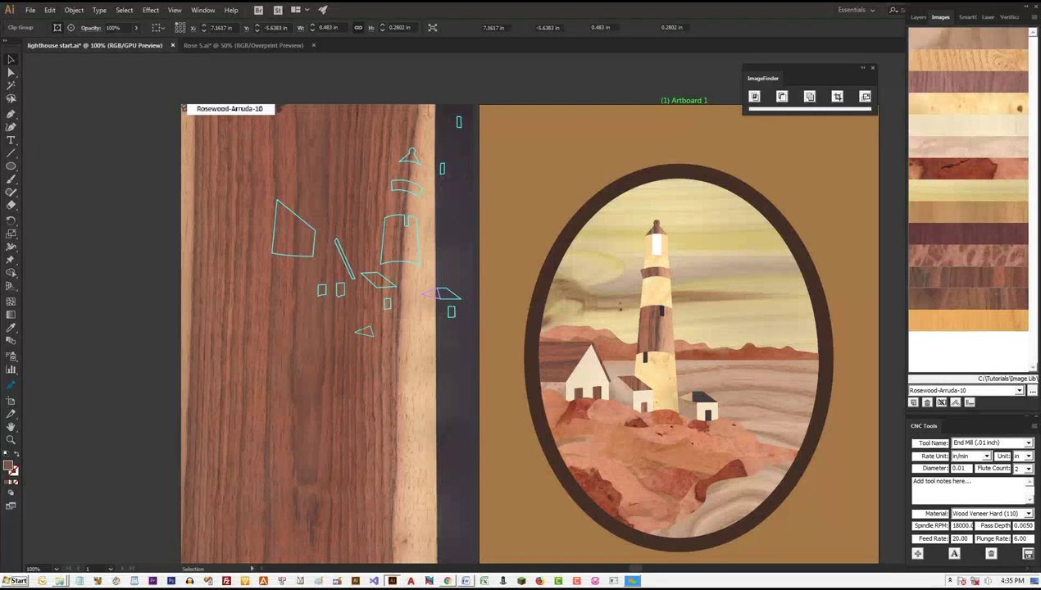
{"action": "left_click", "coordinate": [703, 397]}
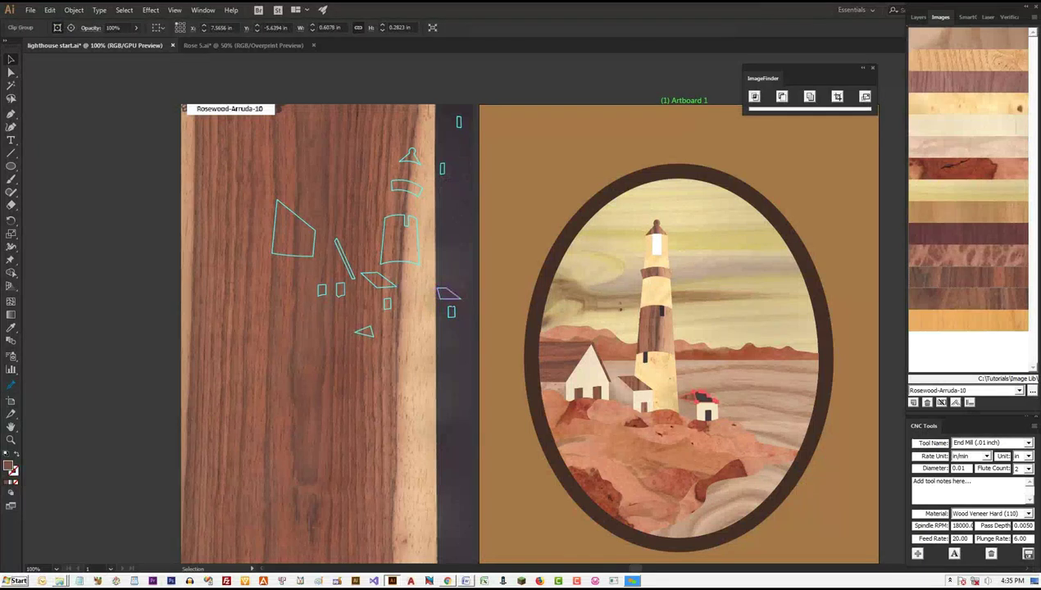
{"action": "left_click_drag", "start_coordinate": [447, 293], "coordinate": [380, 354]}
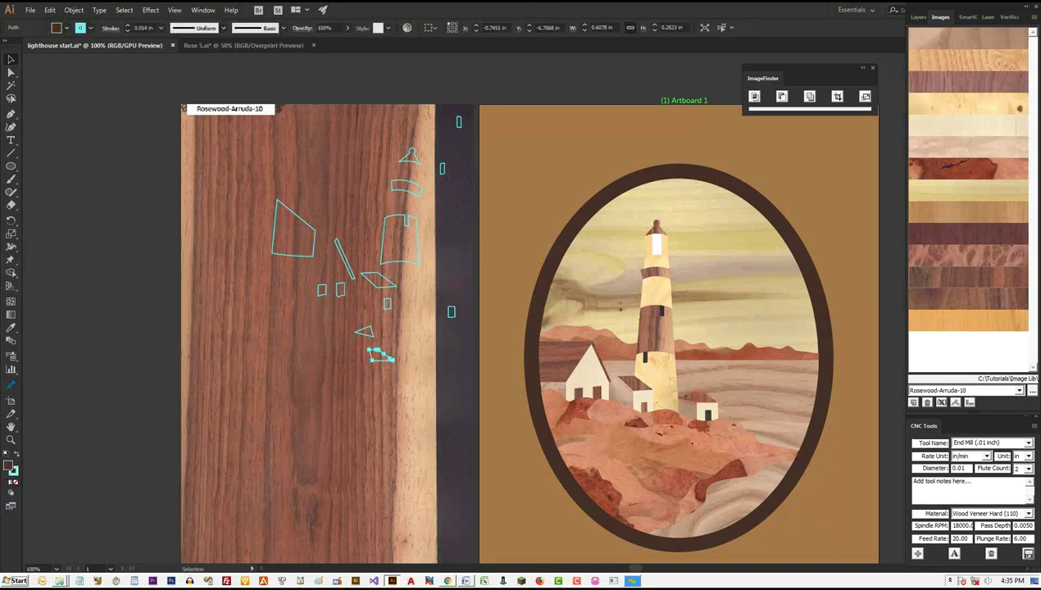
{"action": "key", "text": "r"}
{"action": "left_click_drag", "start_coordinate": [392, 360], "coordinate": [385, 366]}
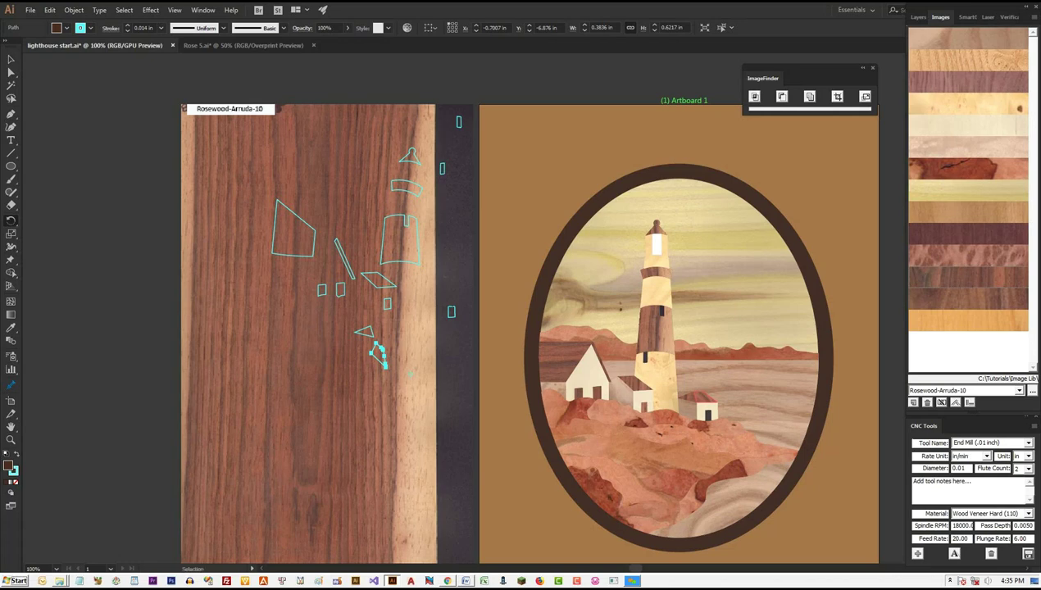
- Examine the Verification counts and inspect the sky region together with its matching outline on the Poplar-10 sheet
{"action": "left_click", "coordinate": [655, 244], "text": "ctrl"}
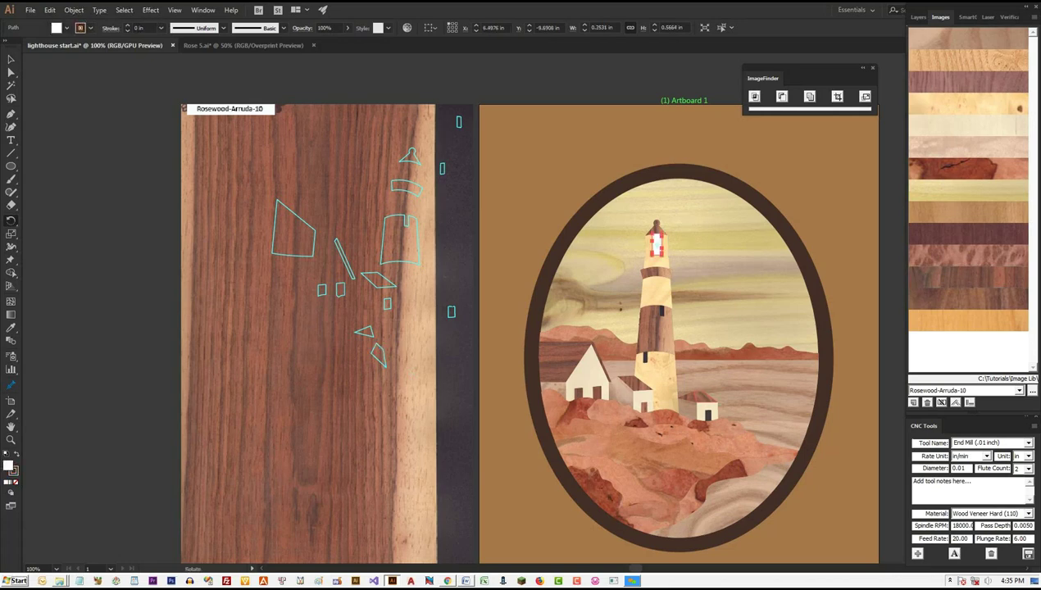
{"action": "key", "text": "ctrl+shift+a"}
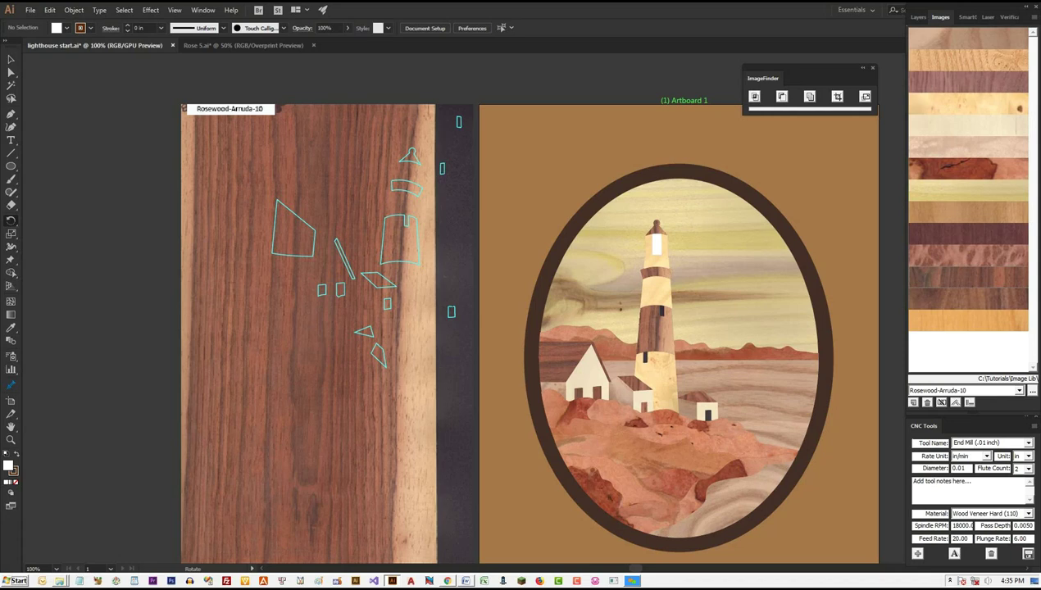
{"action": "left_click", "coordinate": [1008, 18]}
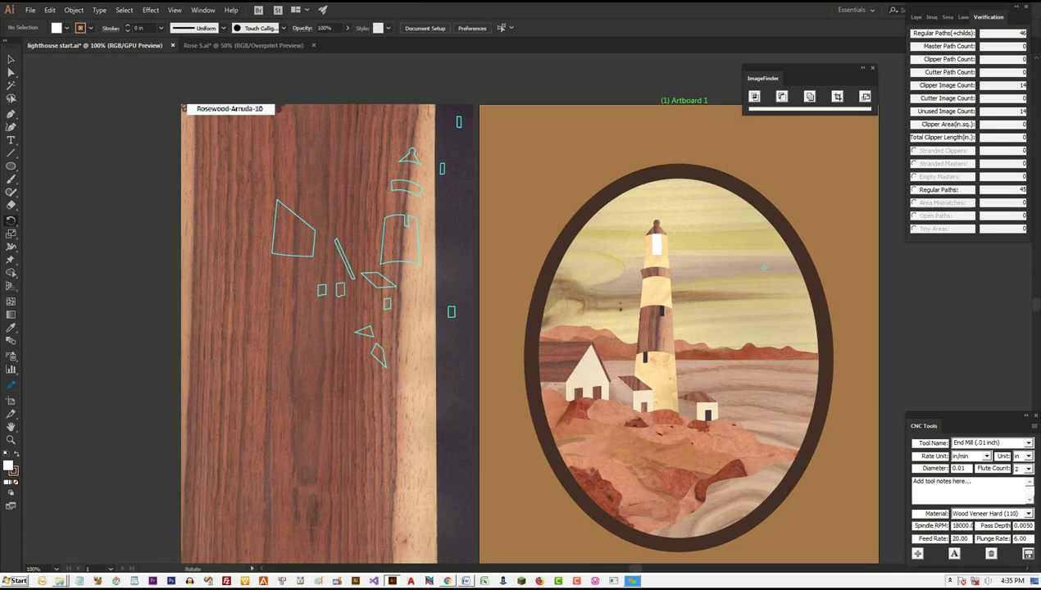
{"action": "key", "text": "v"}
{"action": "left_click", "coordinate": [696, 252]}
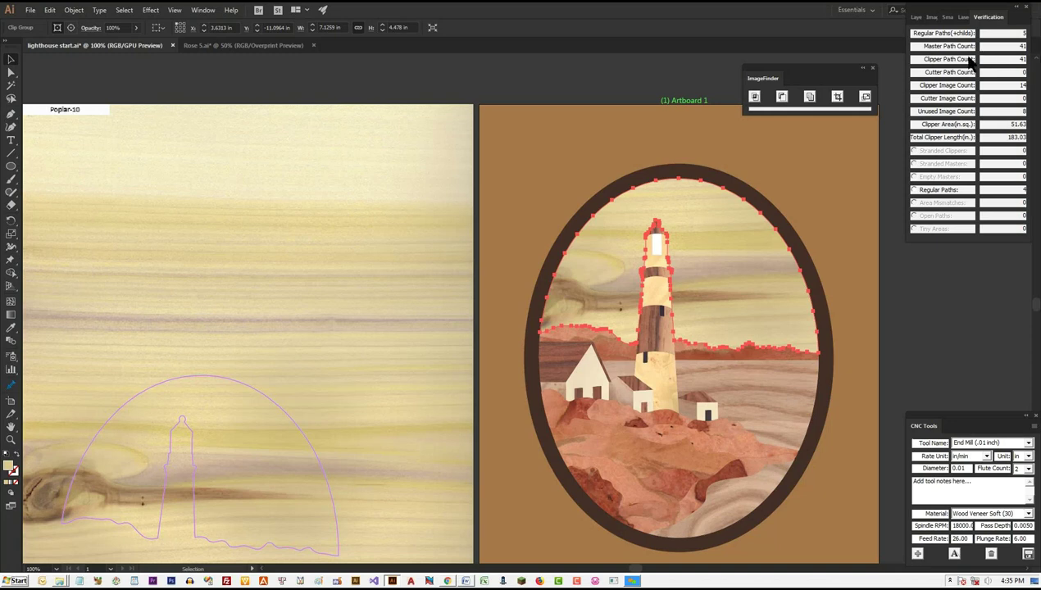
{"action": "left_click", "coordinate": [72, 484]}
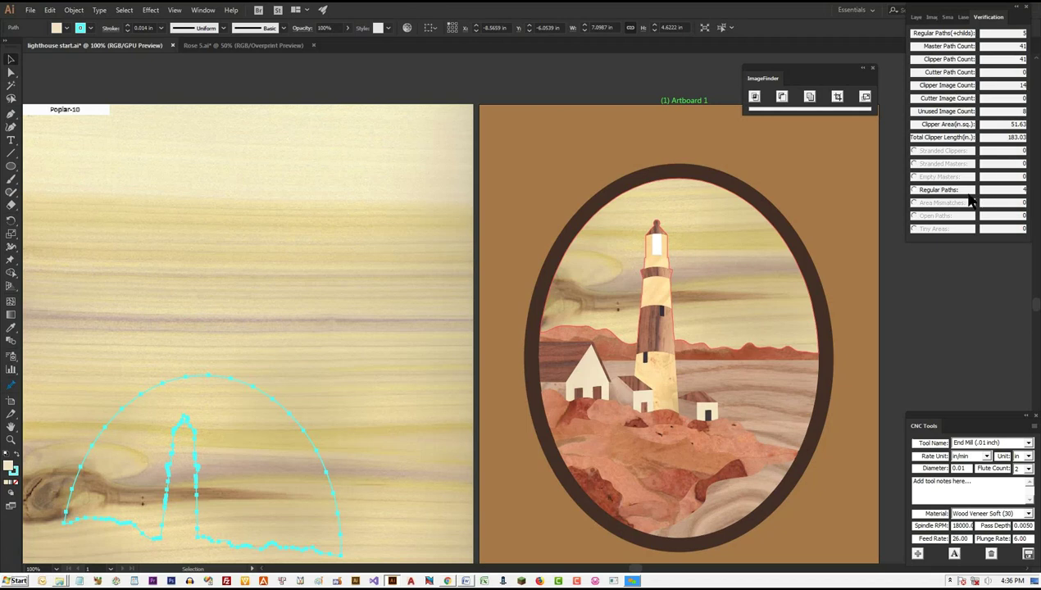
- Select the remaining regular paths through the Verification check and exclude the brown background from the selection
{"action": "left_click", "coordinate": [914, 191]}
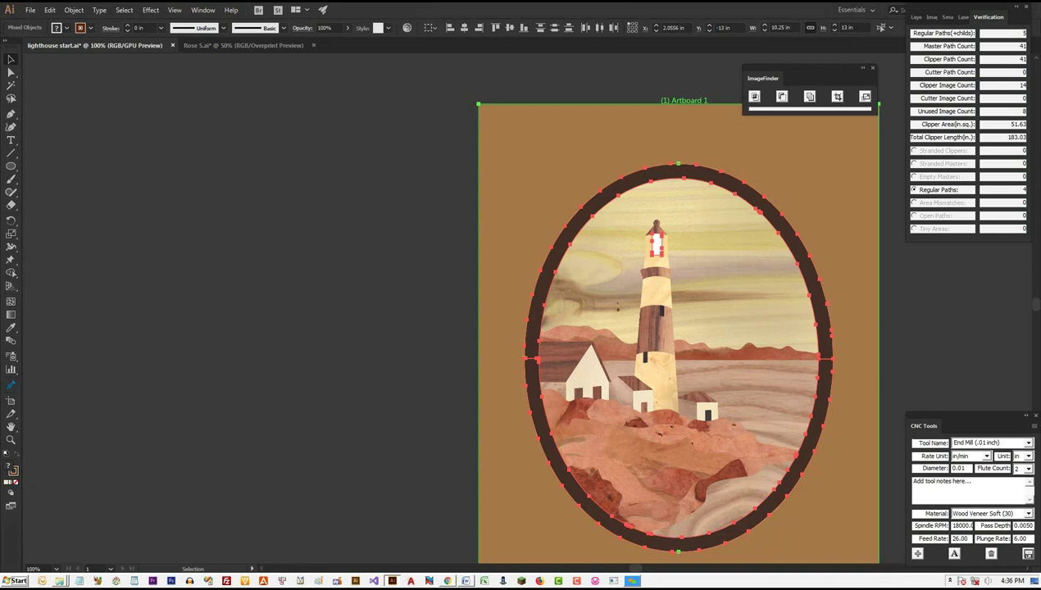
{"action": "left_click", "coordinate": [508, 147], "text": "shift"}
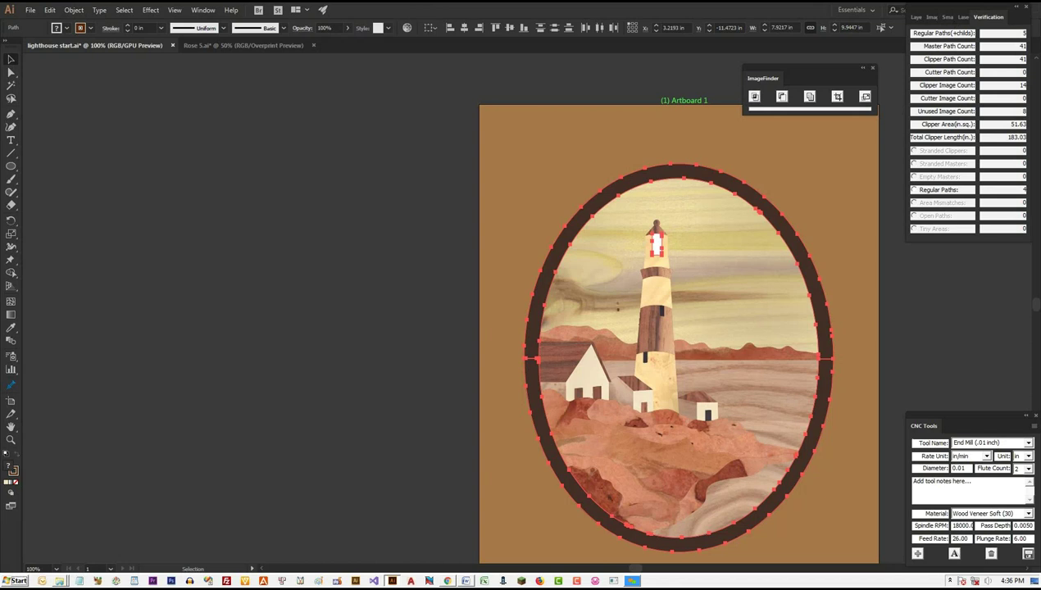
{"action": "key", "text": "ctrl+h"}
- Fill the upper and lower halves of the oval frame with the Purpleheart-10 veneer
{"action": "left_click", "coordinate": [758, 209]}
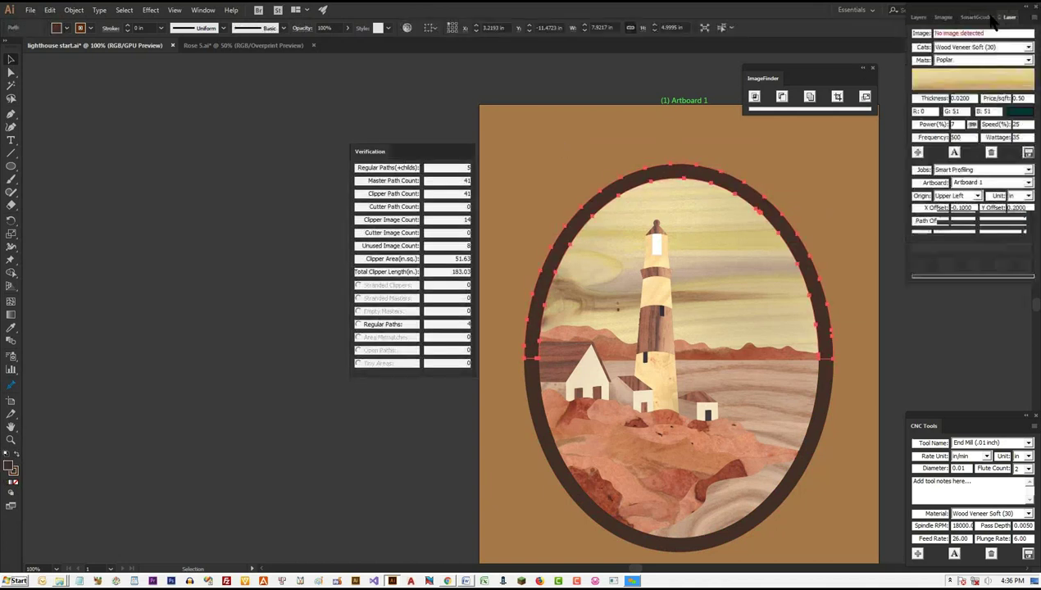
{"action": "left_click", "coordinate": [942, 18]}
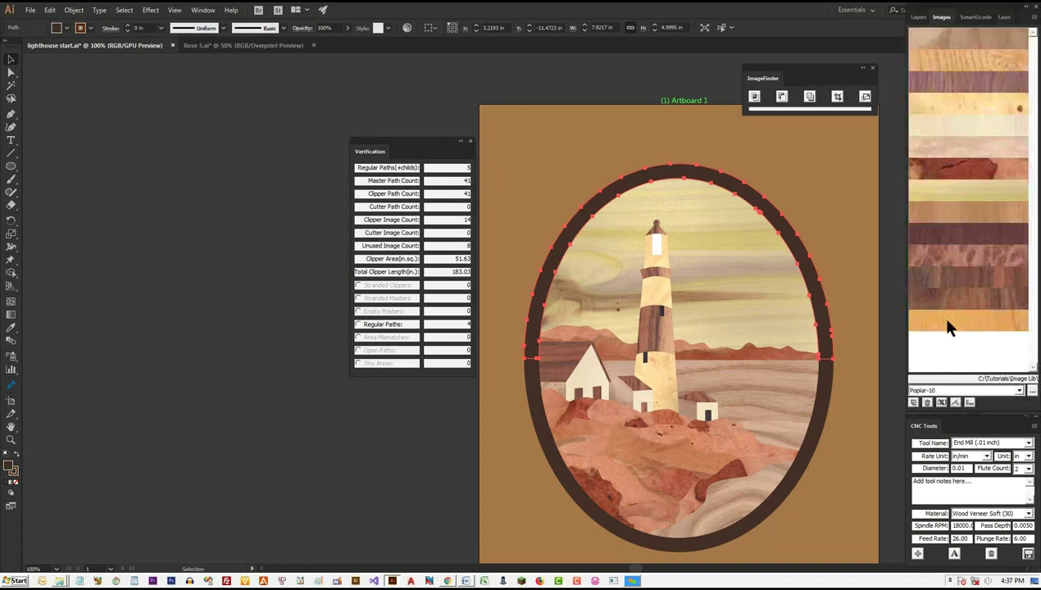
{"action": "left_click", "coordinate": [1006, 242]}
{"action": "double_click", "coordinate": [1006, 242]}
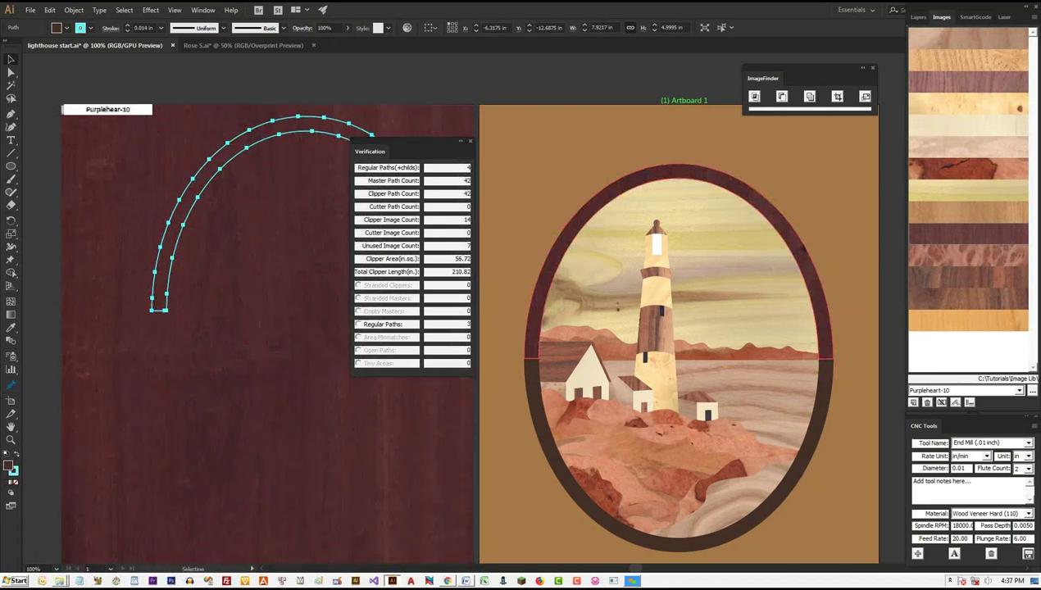
{"action": "left_click", "coordinate": [542, 427]}
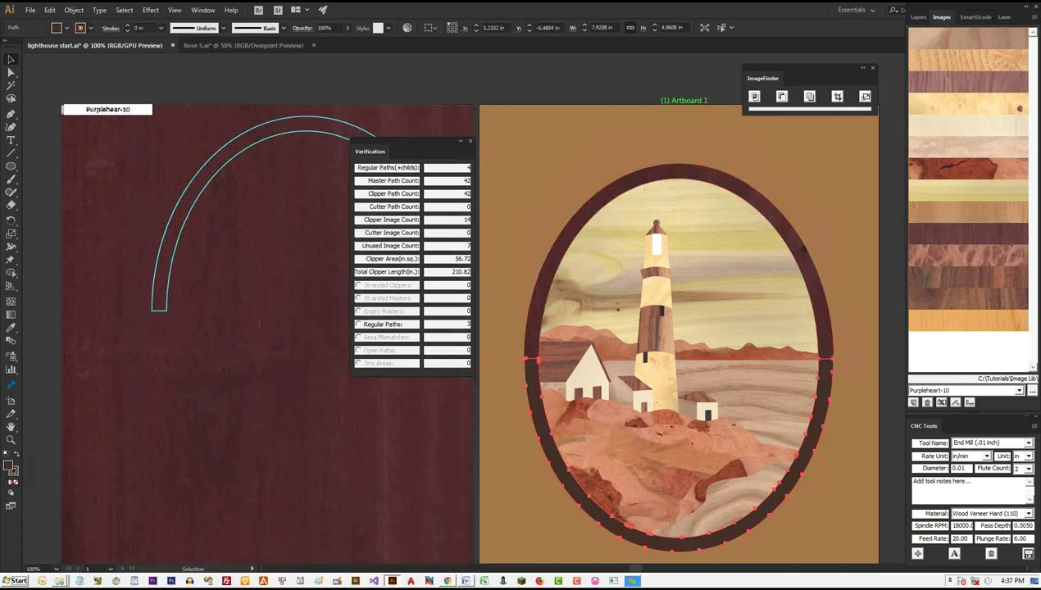
{"action": "double_click", "coordinate": [991, 234]}
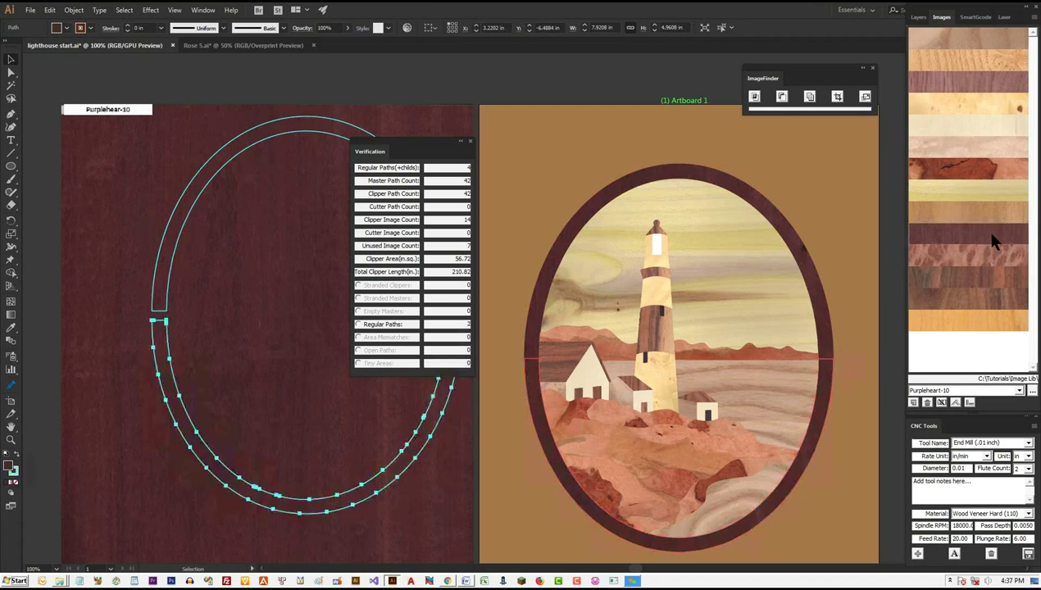
- Recheck which regular paths are still unfilled, clear the selection, and collapse the Verification panel out of the way
{"action": "left_click", "coordinate": [358, 325]}
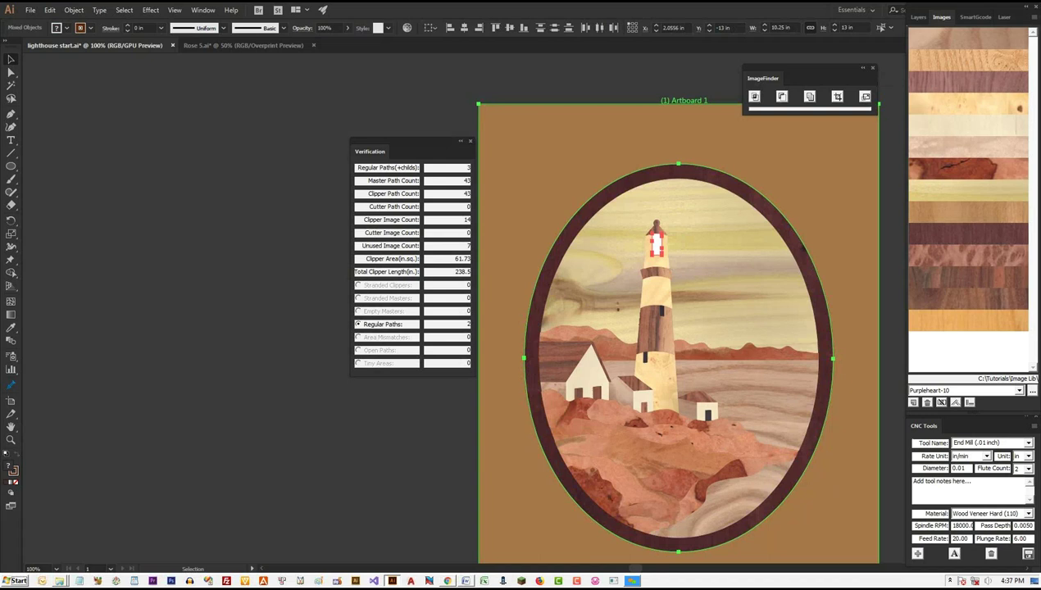
{"action": "key", "text": "ctrl+shift+a"}
{"action": "left_click_drag", "start_coordinate": [440, 140], "coordinate": [421, 126]}
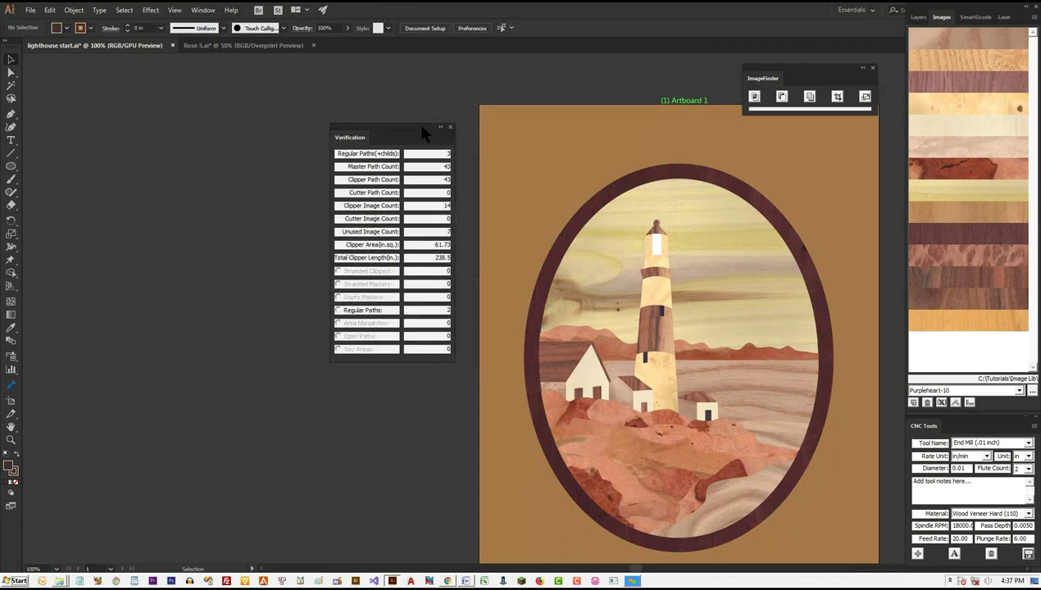
{"action": "left_click", "coordinate": [442, 129]}
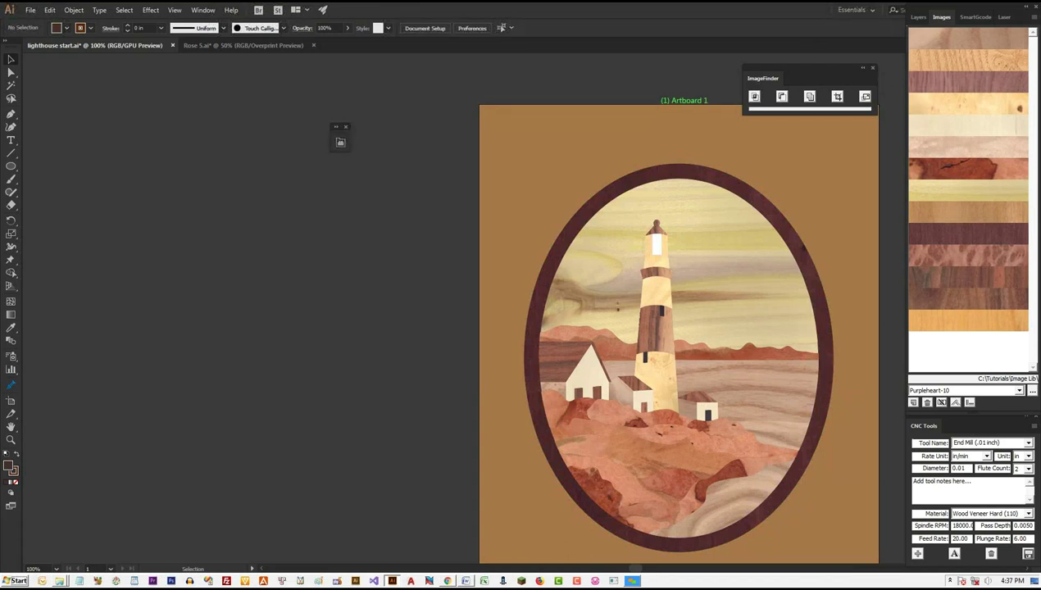
{"action": "key", "text": "ctrl+minus"}
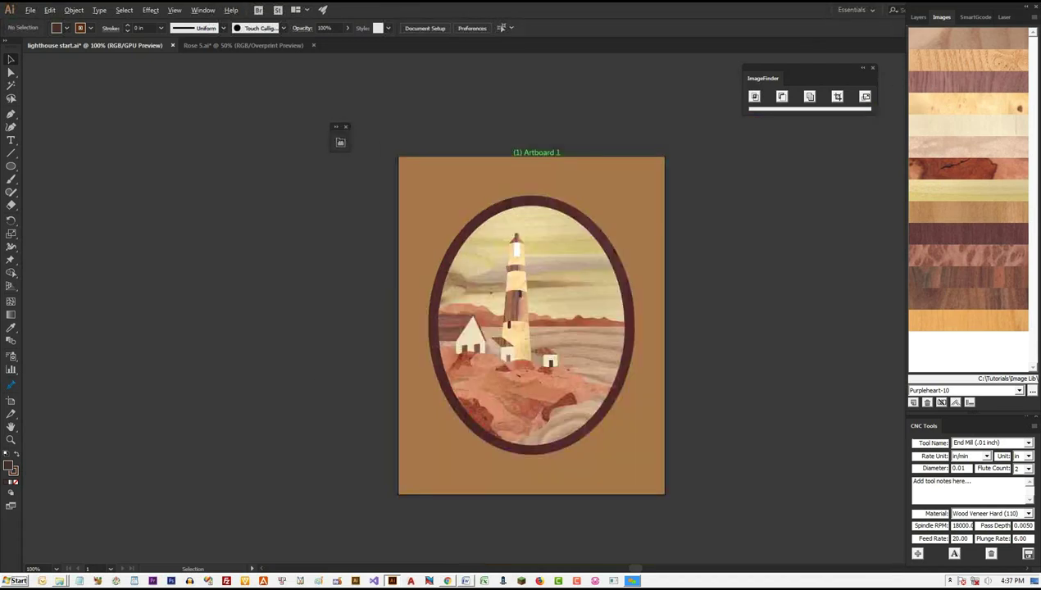
{"action": "scroll", "coordinate": [466, 352], "scroll_direction": "up", "scroll_amount": 3}
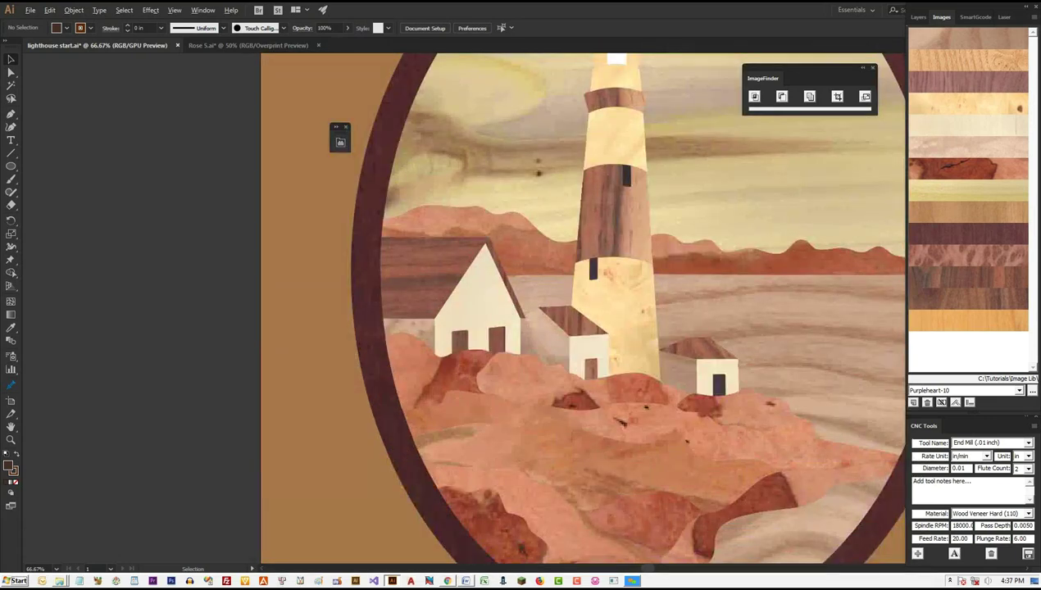
{"action": "scroll", "coordinate": [394, 366], "scroll_direction": "up", "scroll_amount": 3}
{"action": "scroll", "coordinate": [363, 340], "scroll_direction": "down", "scroll_amount": 6}
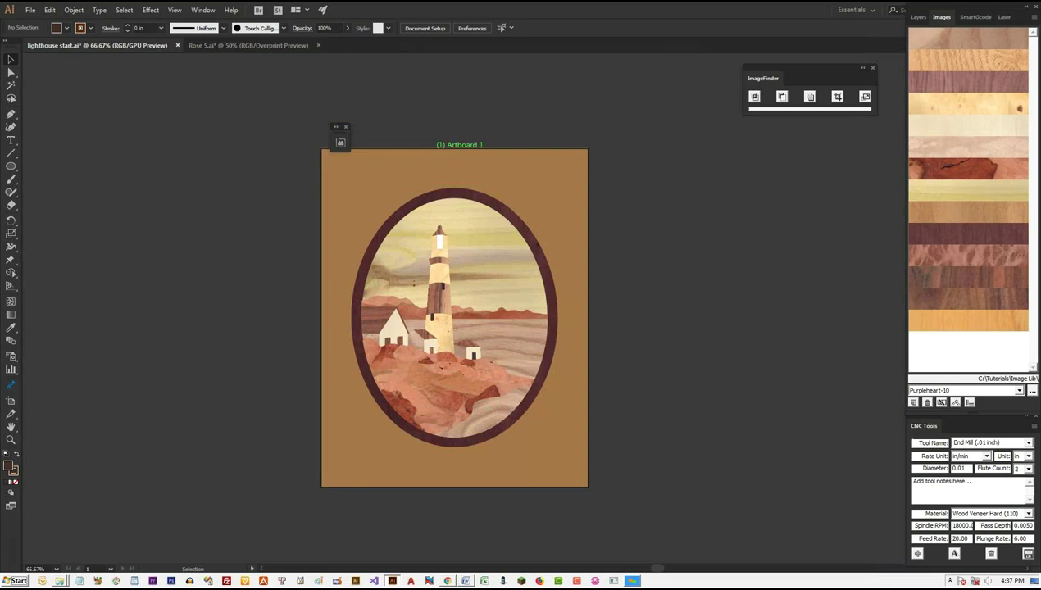
{"action": "left_click_drag", "start_coordinate": [212, 223], "coordinate": [317, 214]}
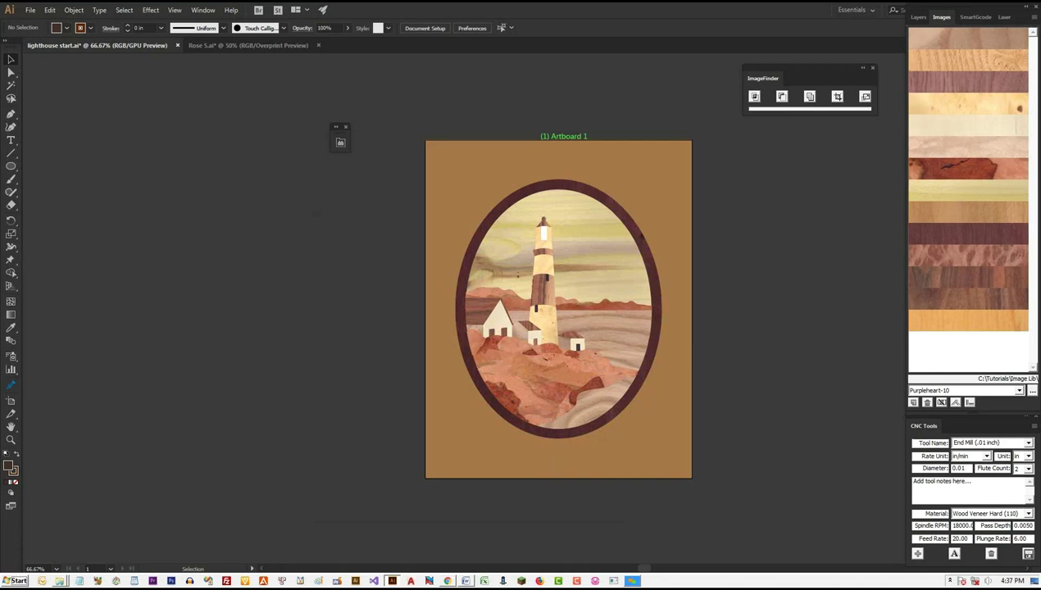
- Move the outline of the lighthouse's wide dark band lower on the Rosewood-Arruda-10 sheet
{"action": "left_click", "coordinate": [542, 289]}
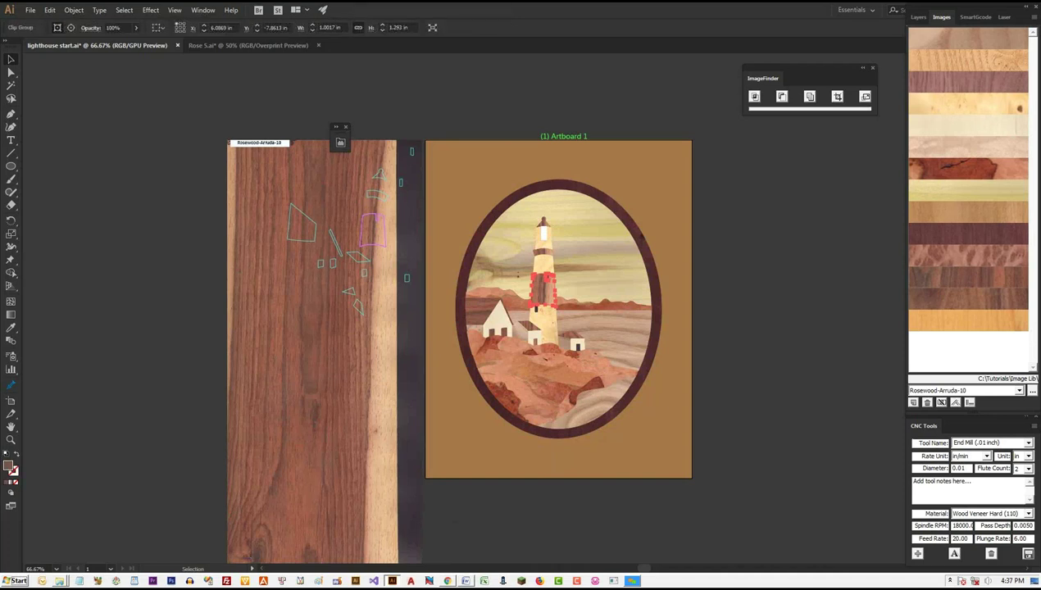
{"action": "left_click_drag", "start_coordinate": [373, 230], "coordinate": [369, 346]}
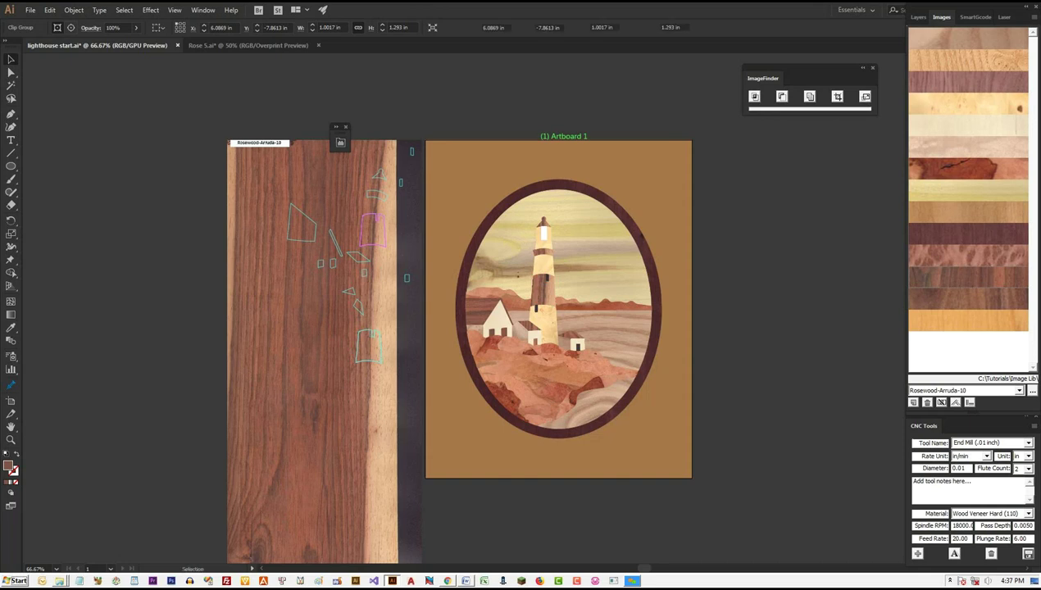
{"action": "left_click", "coordinate": [367, 344]}
{"action": "key", "text": "ctrl+h"}
- Shift the outline of the water region beside the lighthouse slightly up and left on the Ash-Olive-10 sheet, and clear the selection
{"action": "left_click", "coordinate": [614, 334]}
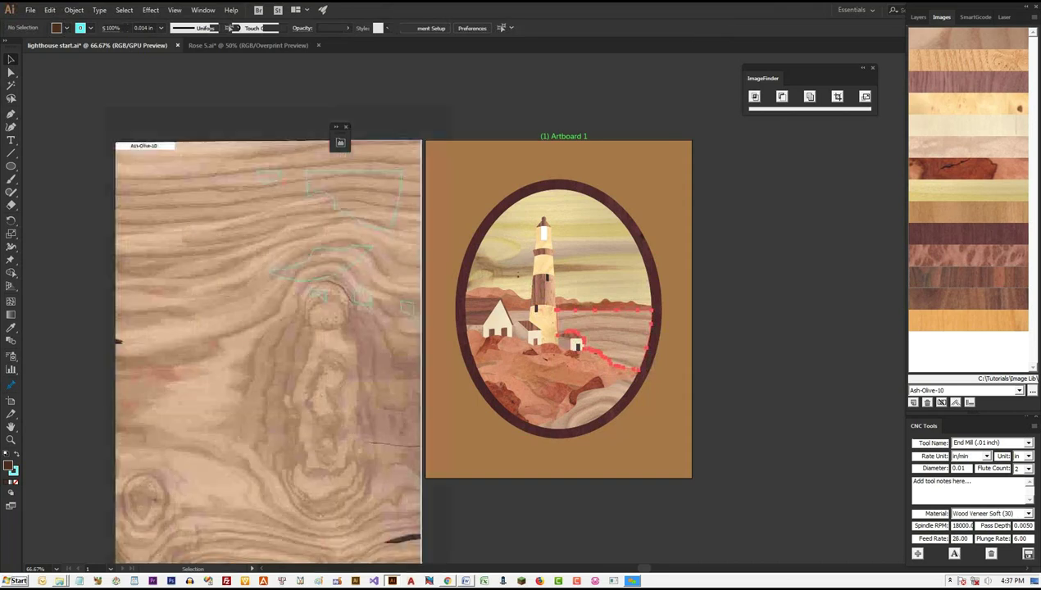
{"action": "left_click", "coordinate": [353, 192]}
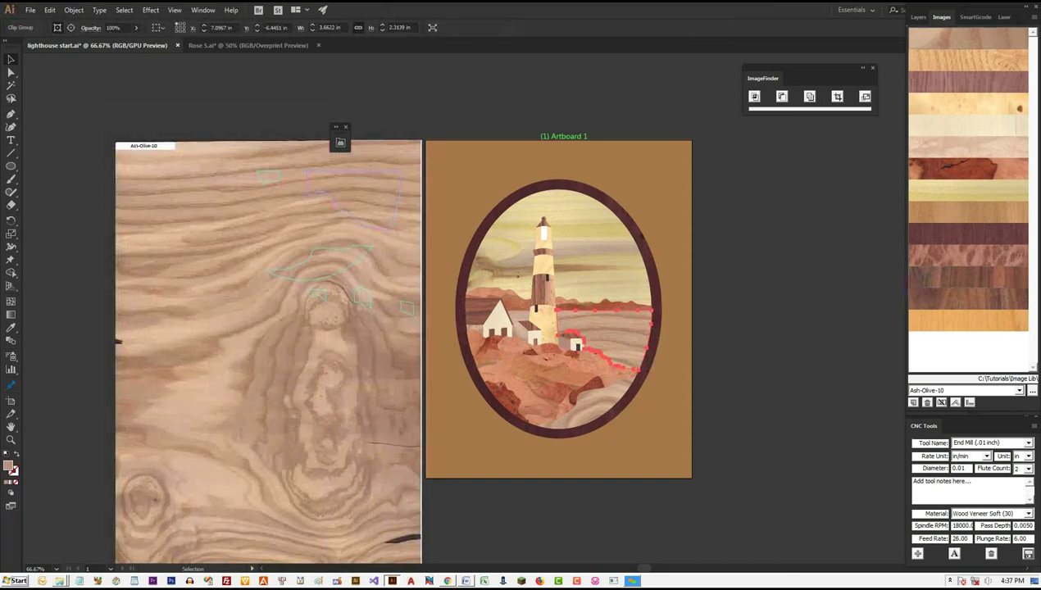
{"action": "left_click_drag", "start_coordinate": [334, 205], "coordinate": [317, 199]}
{"action": "key", "text": "ctrl+shift+a"}
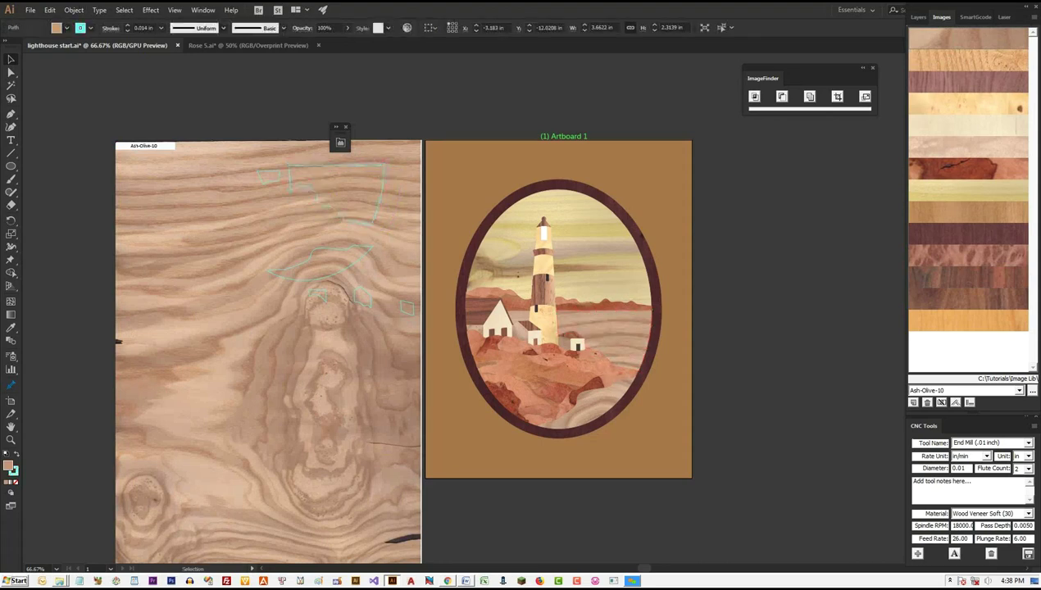
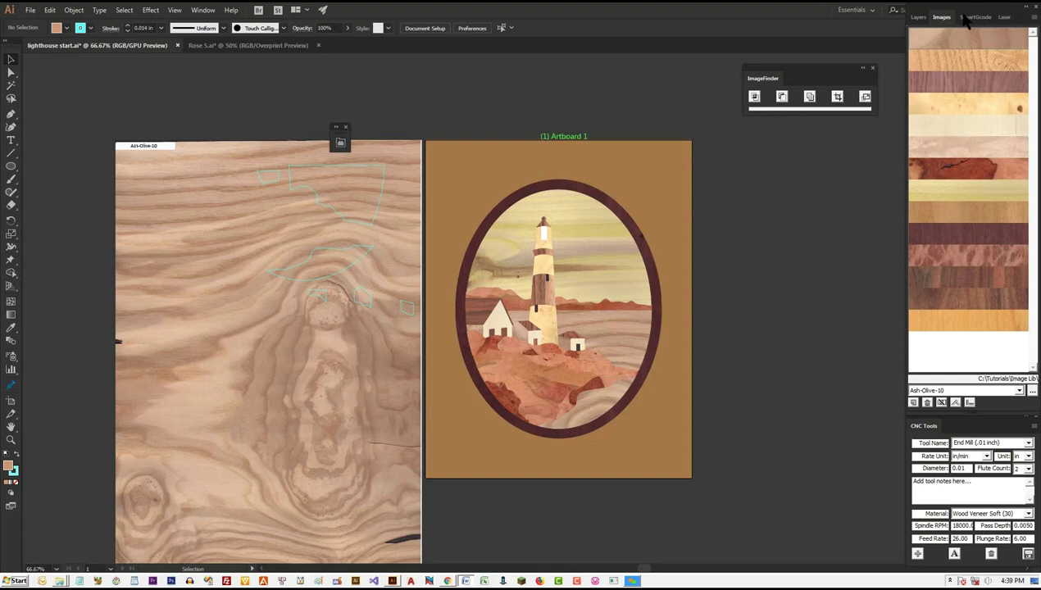
- View the SmartGcode settings, switch to the Laser settings, and reposition the ImageFinder panel beside the artboard
{"action": "left_click", "coordinate": [969, 17]}
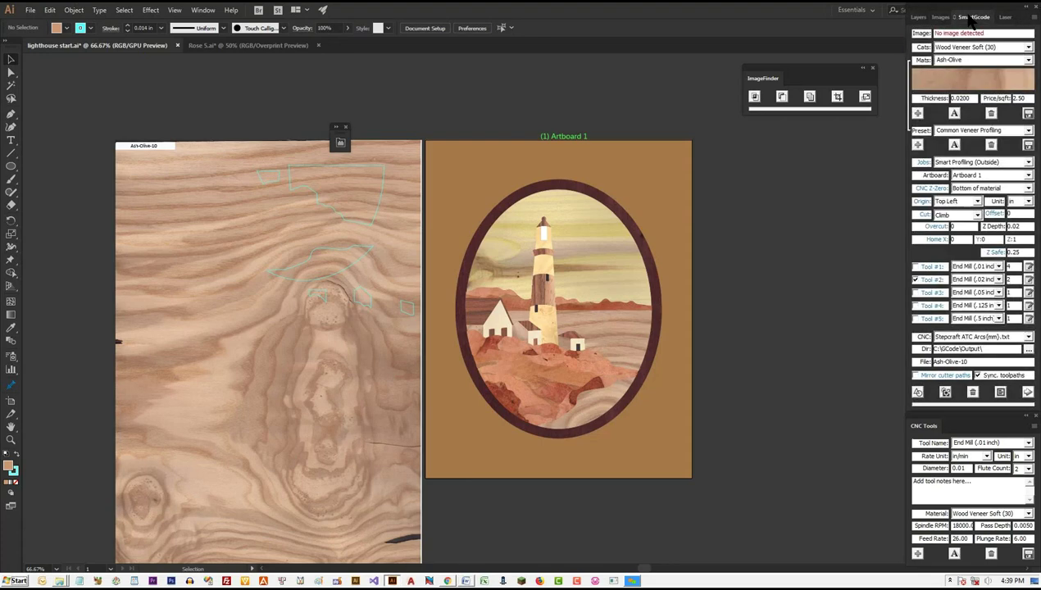
{"action": "left_click", "coordinate": [1006, 18]}
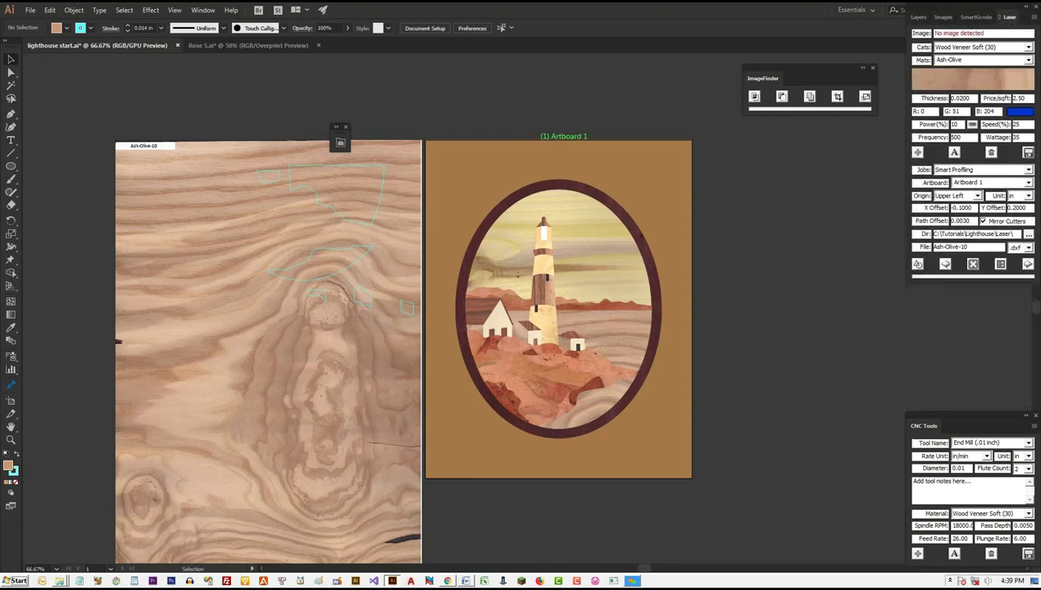
{"action": "left_click_drag", "start_coordinate": [683, 162], "coordinate": [743, 144]}
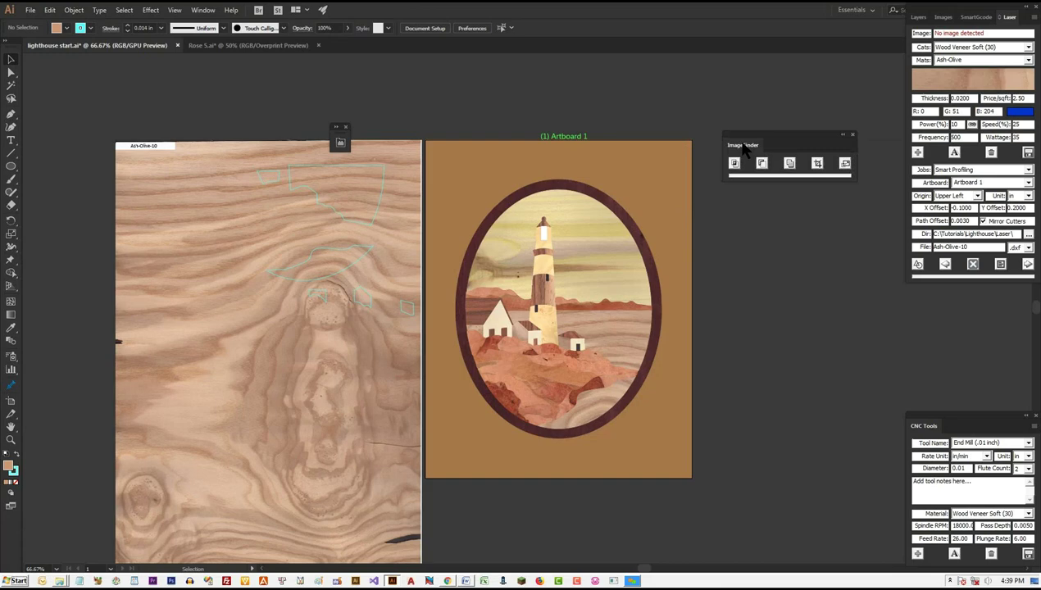
- Check the Verification counts, and move the collapsed panel off the Ash-Olive-10 sheet
{"action": "left_click", "coordinate": [340, 144]}
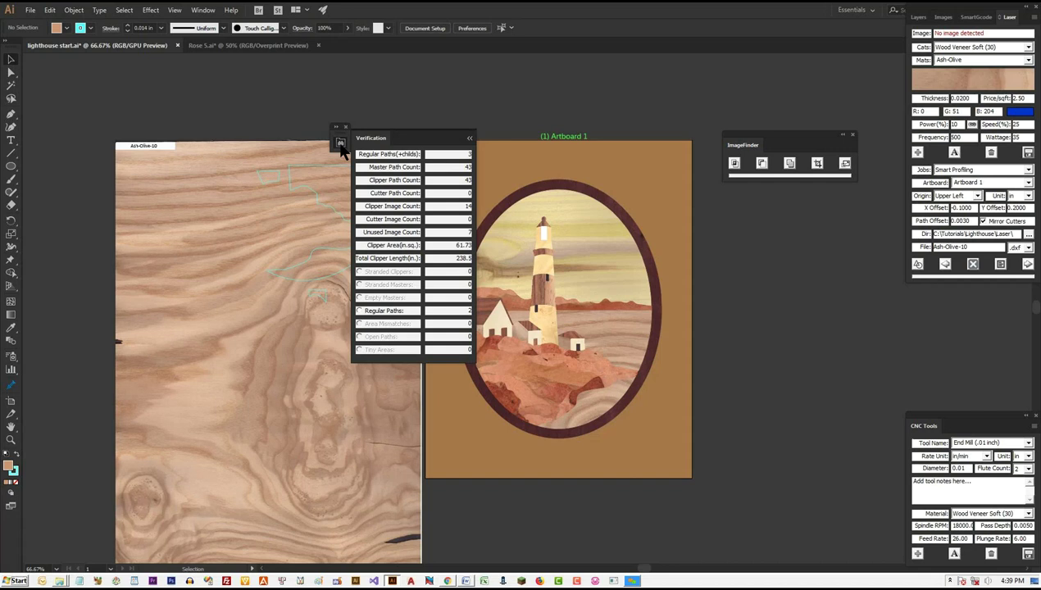
{"action": "left_click", "coordinate": [341, 145]}
{"action": "left_click_drag", "start_coordinate": [341, 148], "coordinate": [299, 85]}
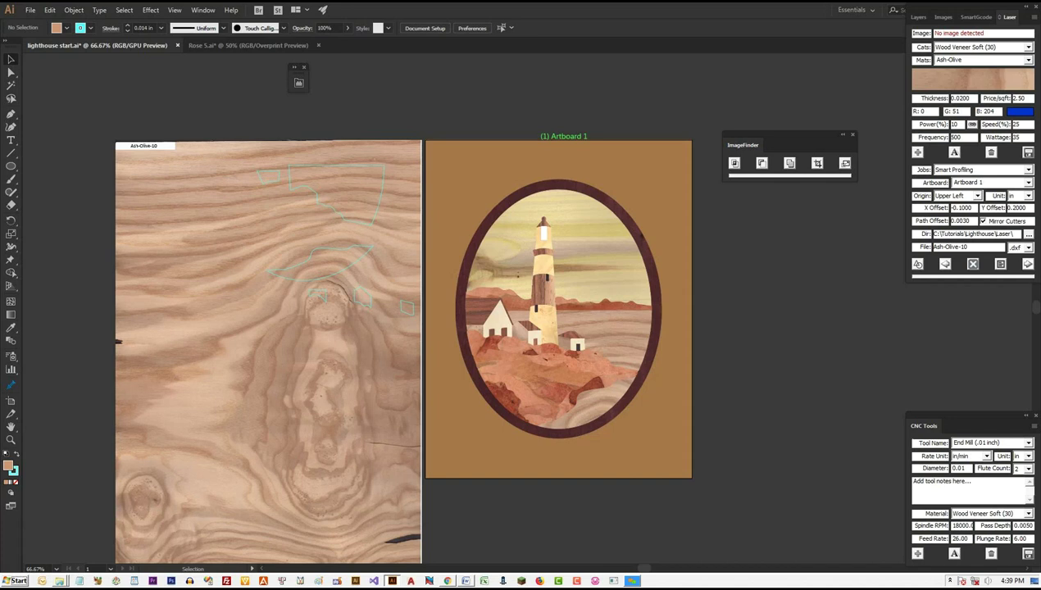
- Examine the laser output file formats and the Epilog Engraver's printing preferences, and cancel without printing
{"action": "left_click", "coordinate": [1027, 246]}
{"action": "left_click", "coordinate": [983, 258]}
{"action": "left_click", "coordinate": [30, 11]}
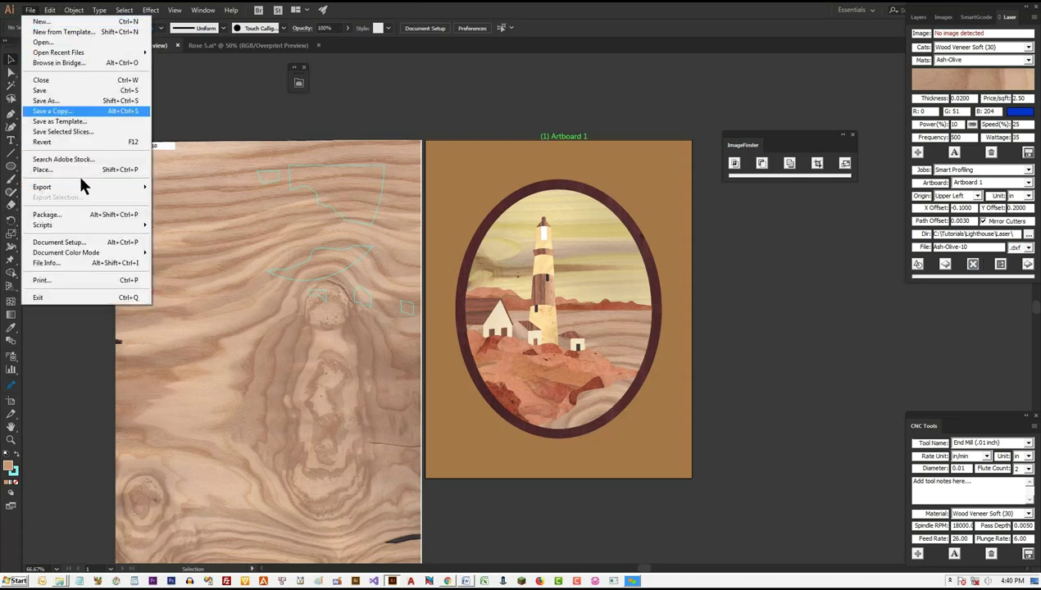
{"action": "left_click", "coordinate": [90, 280]}
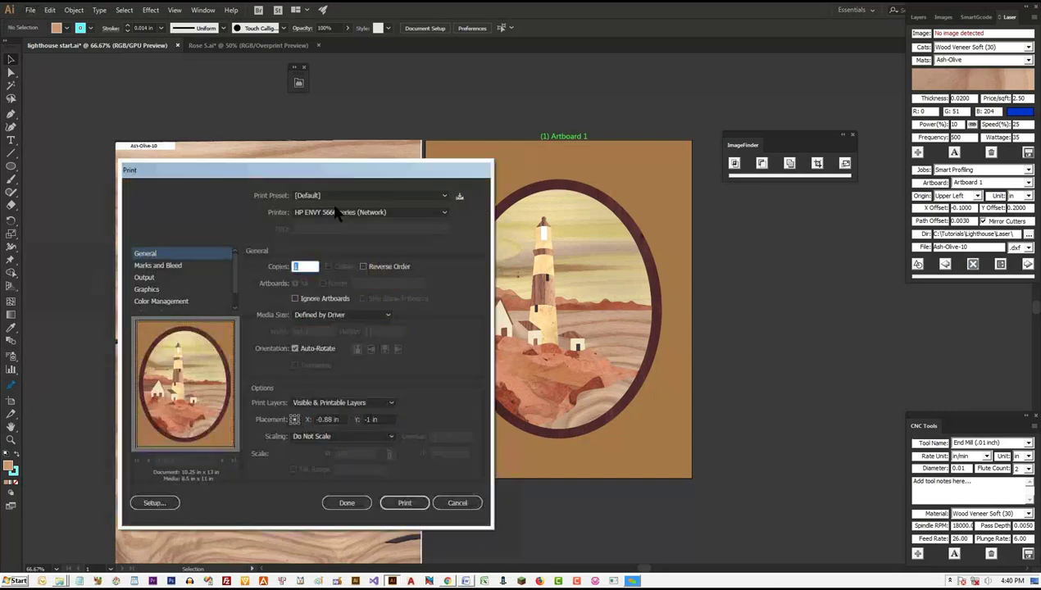
{"action": "left_click", "coordinate": [338, 212]}
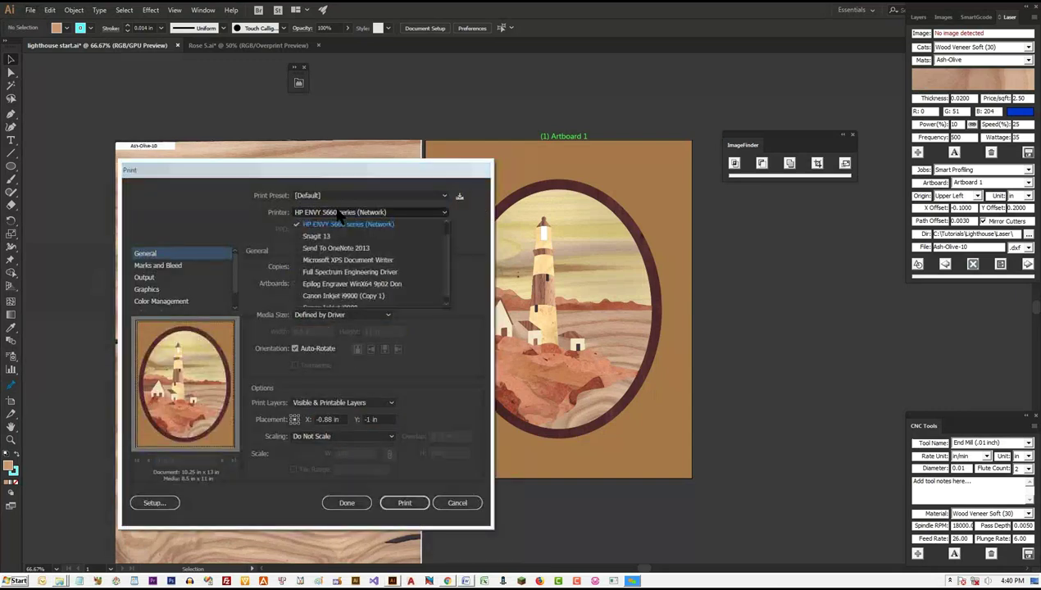
{"action": "left_click", "coordinate": [341, 286]}
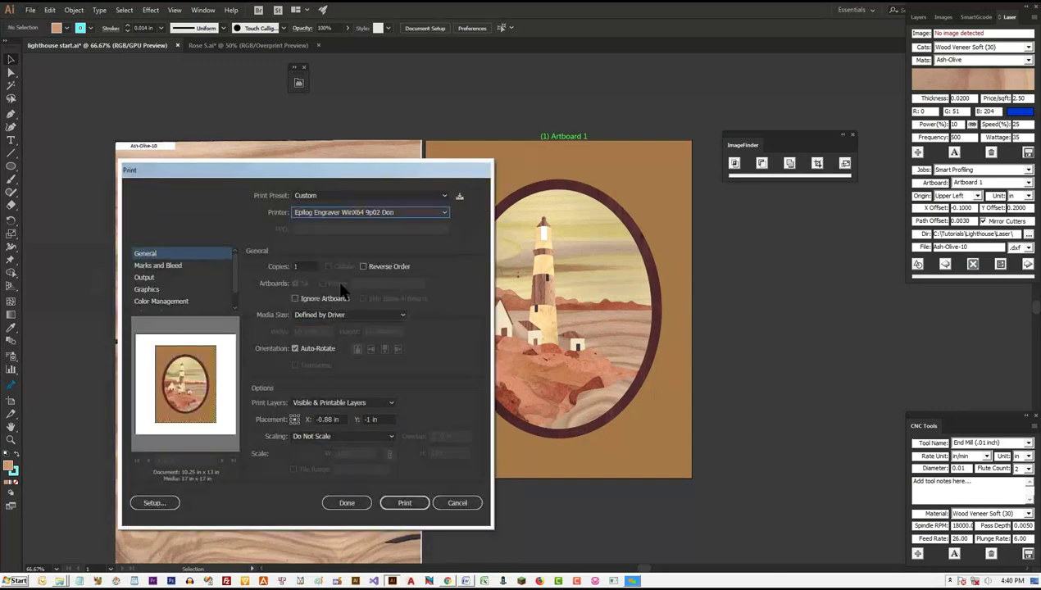
{"action": "left_click", "coordinate": [163, 503]}
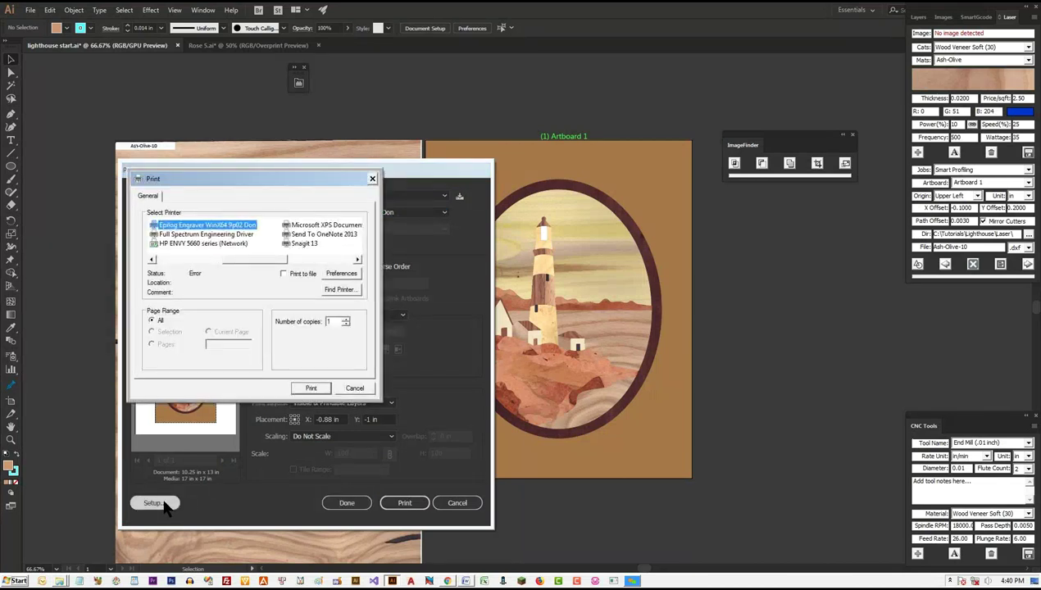
{"action": "left_click", "coordinate": [346, 277]}
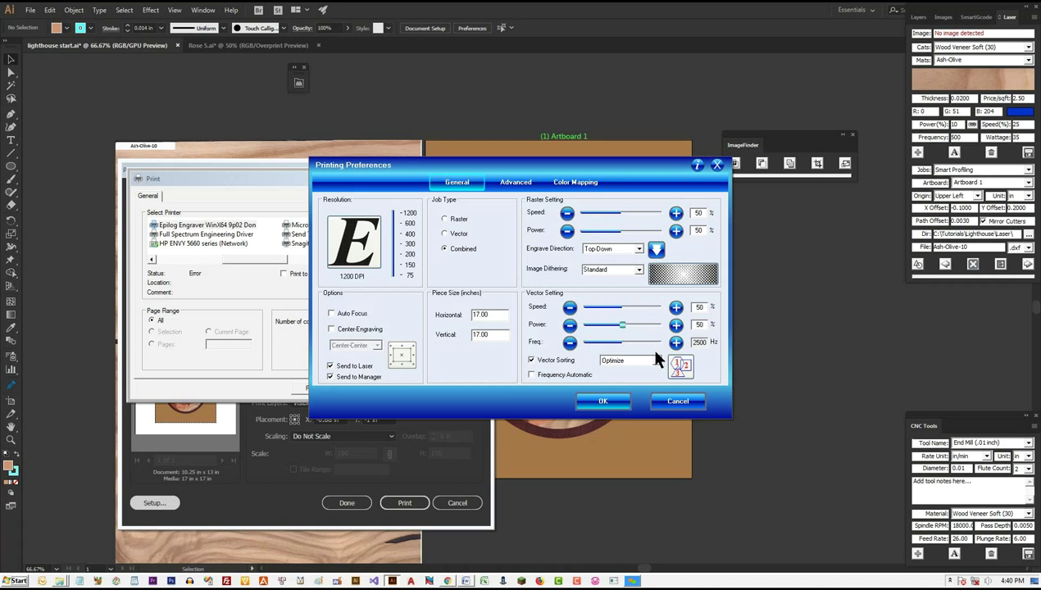
{"action": "left_click", "coordinate": [674, 403]}
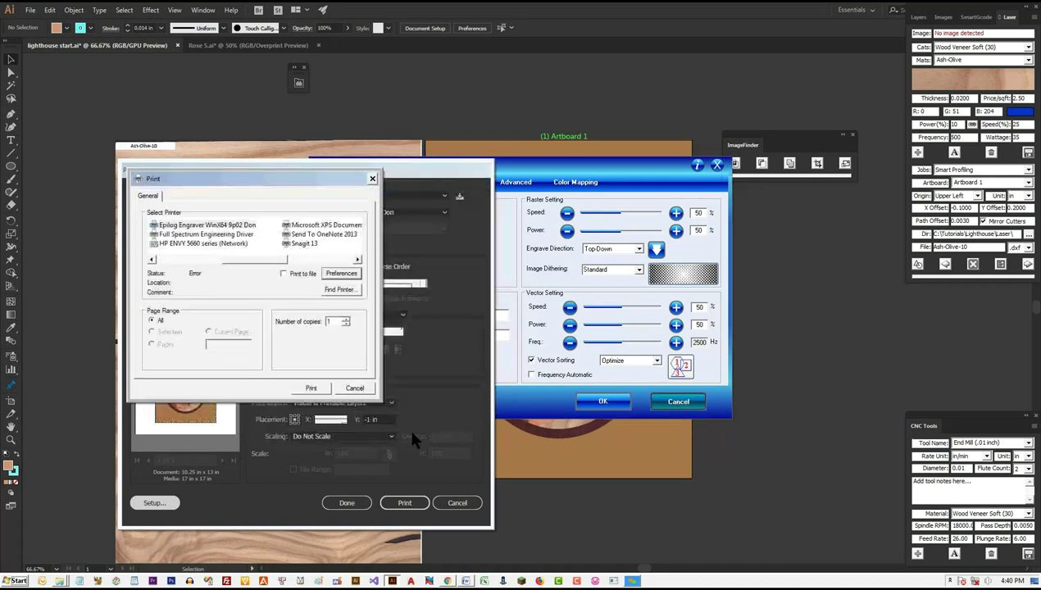
{"action": "left_click", "coordinate": [354, 387]}
{"action": "left_click", "coordinate": [464, 502]}
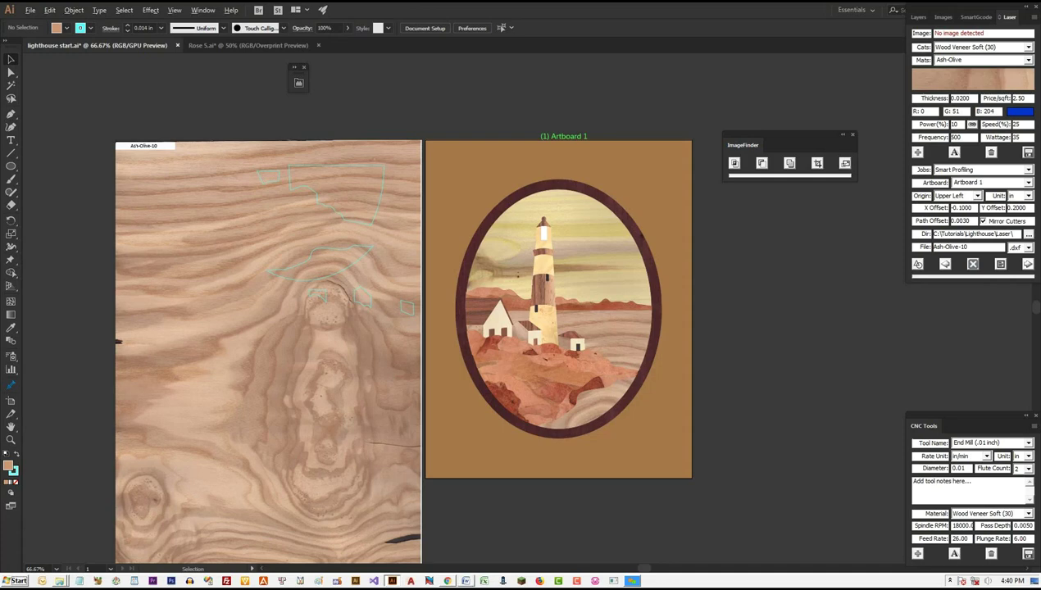
- Draw a second artboard about 11.89 by 7.92 in directly above Artboard 1
{"action": "key", "text": "ctrl+minus"}
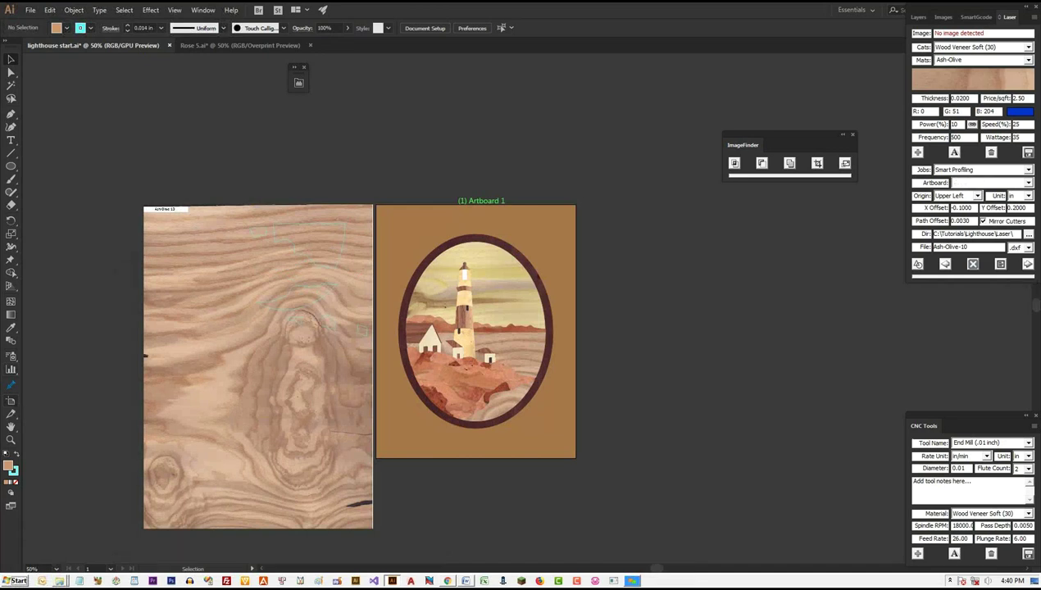
{"action": "left_click", "coordinate": [11, 401]}
{"action": "left_click_drag", "start_coordinate": [376, 203], "coordinate": [613, 68]}
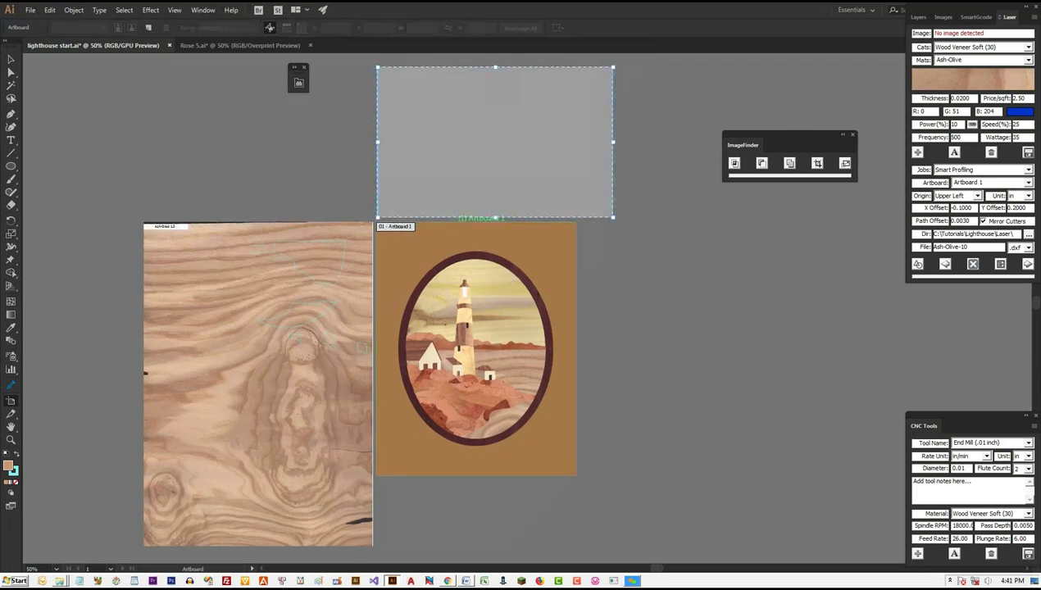
{"action": "scroll", "coordinate": [484, 311], "scroll_direction": "up", "scroll_amount": 1}
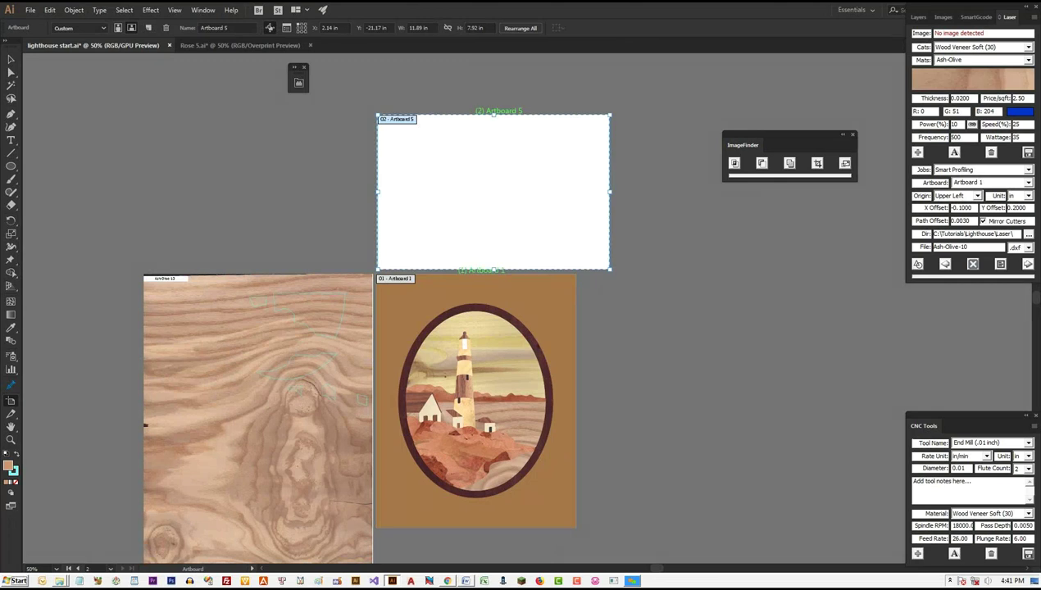
{"action": "left_click", "coordinate": [9, 62]}
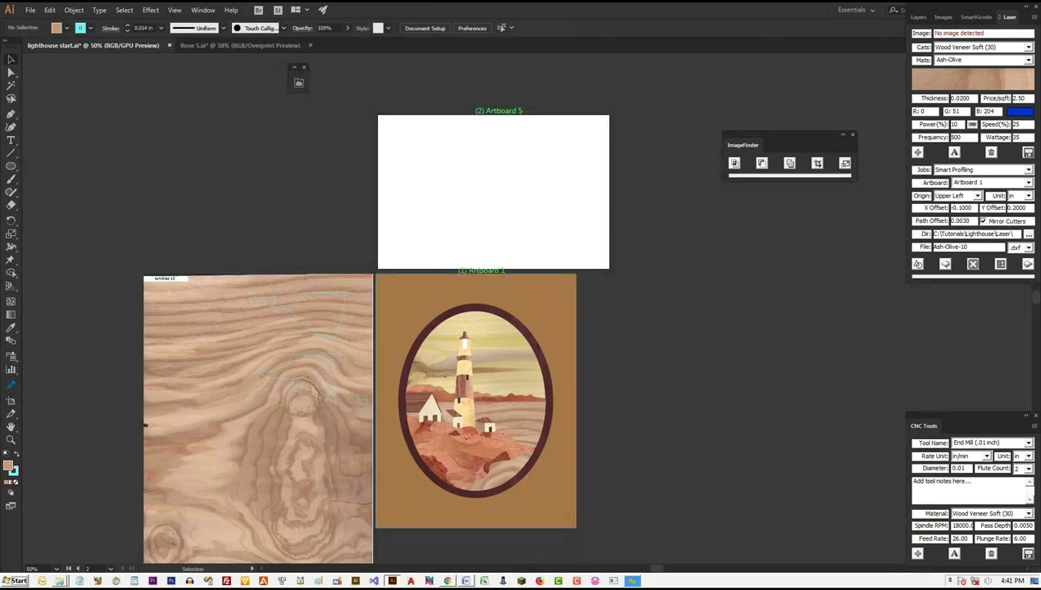
- Move the brown background with the oval cutout from Artboard 1 onto the new artboard, and deselect it
{"action": "left_click", "coordinate": [532, 299]}
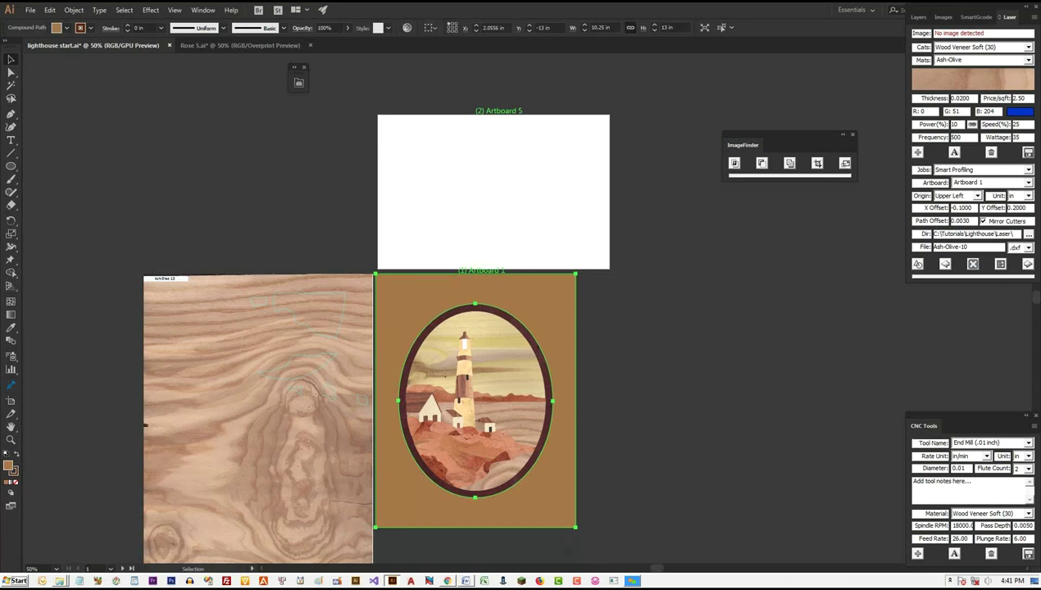
{"action": "left_click_drag", "start_coordinate": [475, 402], "coordinate": [485, 141]}
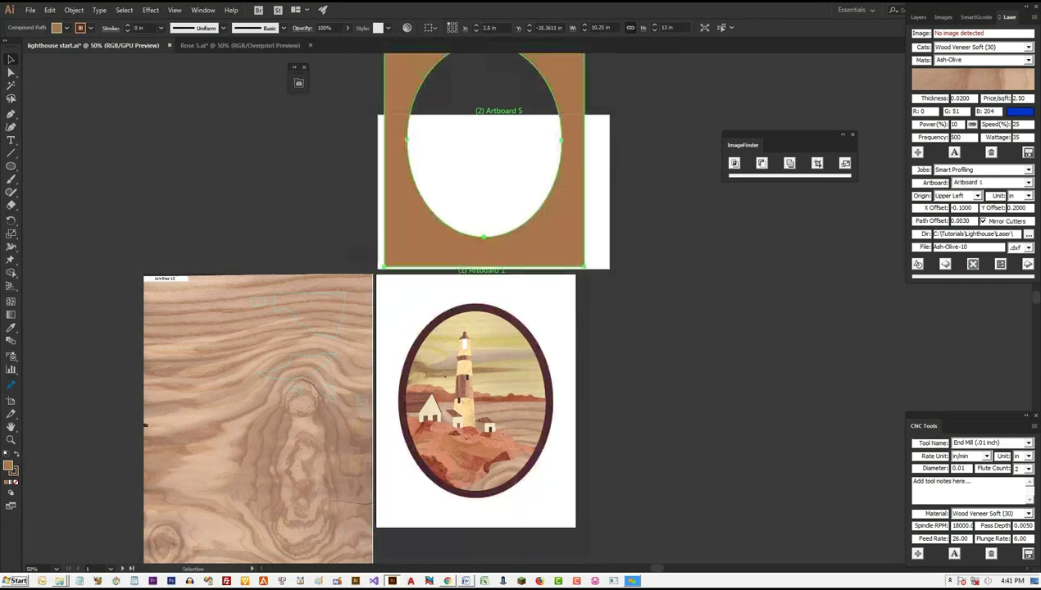
{"action": "left_click", "coordinate": [485, 141]}
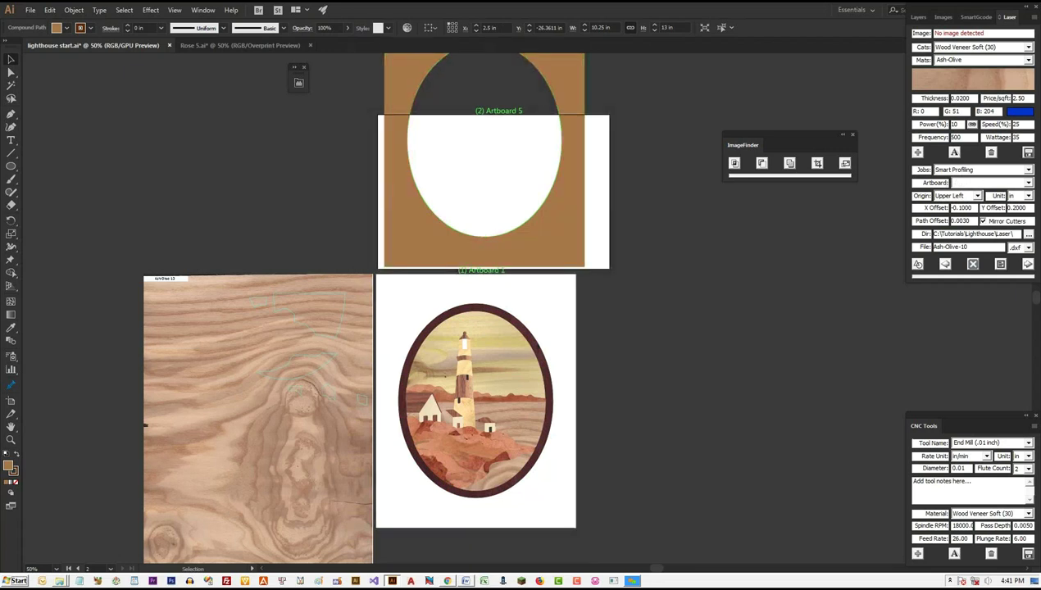
{"action": "scroll", "coordinate": [377, 307], "scroll_direction": "up", "scroll_amount": 3}
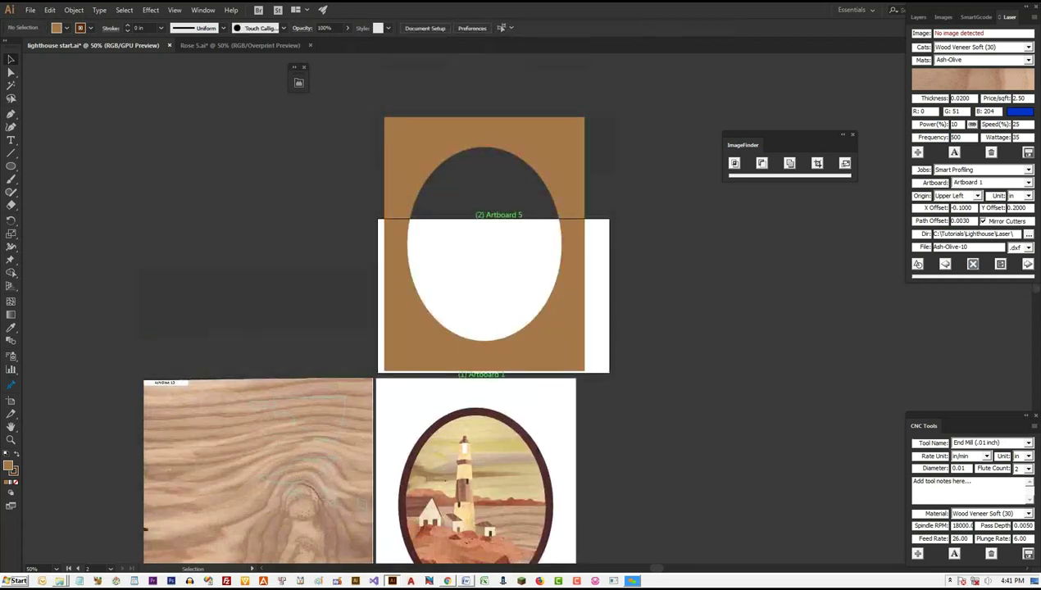
{"action": "left_click", "coordinate": [13, 170]}
{"action": "left_click", "coordinate": [175, 10]}
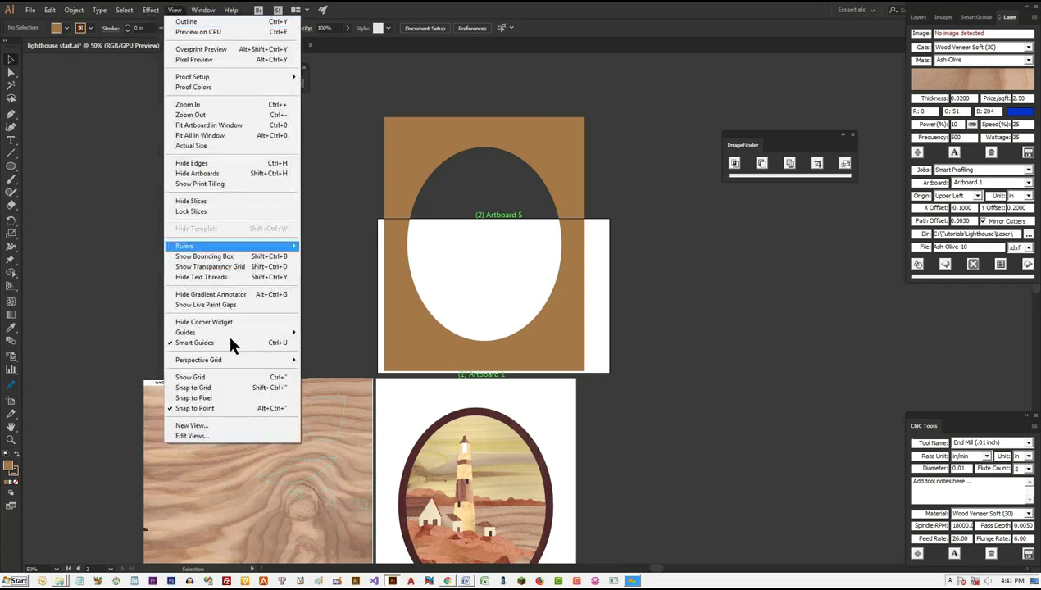
{"action": "left_click", "coordinate": [226, 342]}
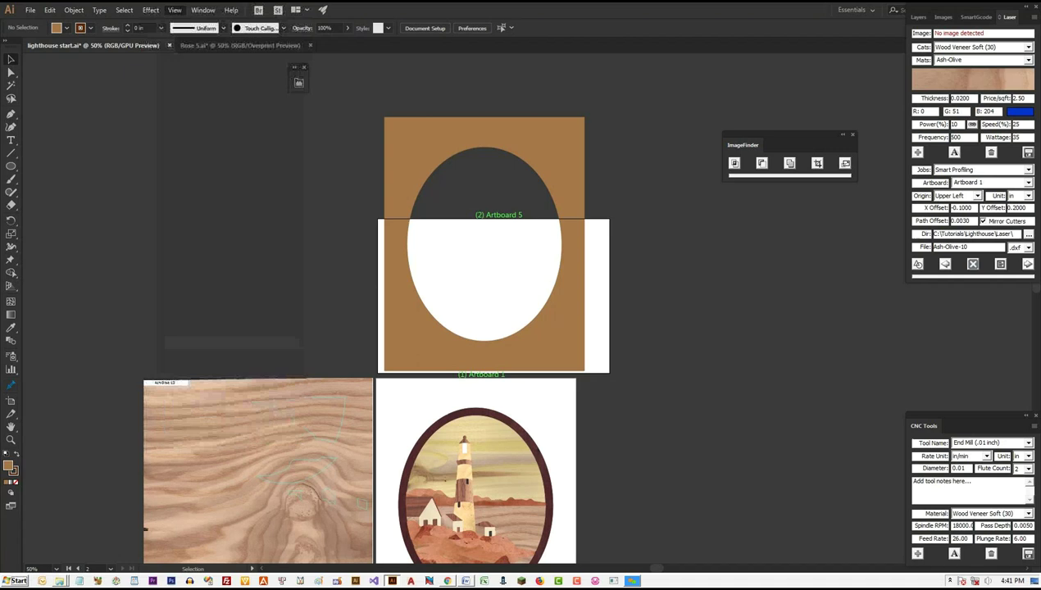
{"action": "left_click", "coordinate": [176, 10]}
{"action": "left_click", "coordinate": [209, 343]}
- Extend the new artboard upward to the brown background's upper edge, making it about 13.14 in high
{"action": "left_click", "coordinate": [11, 401]}
{"action": "key", "text": "shift+o"}
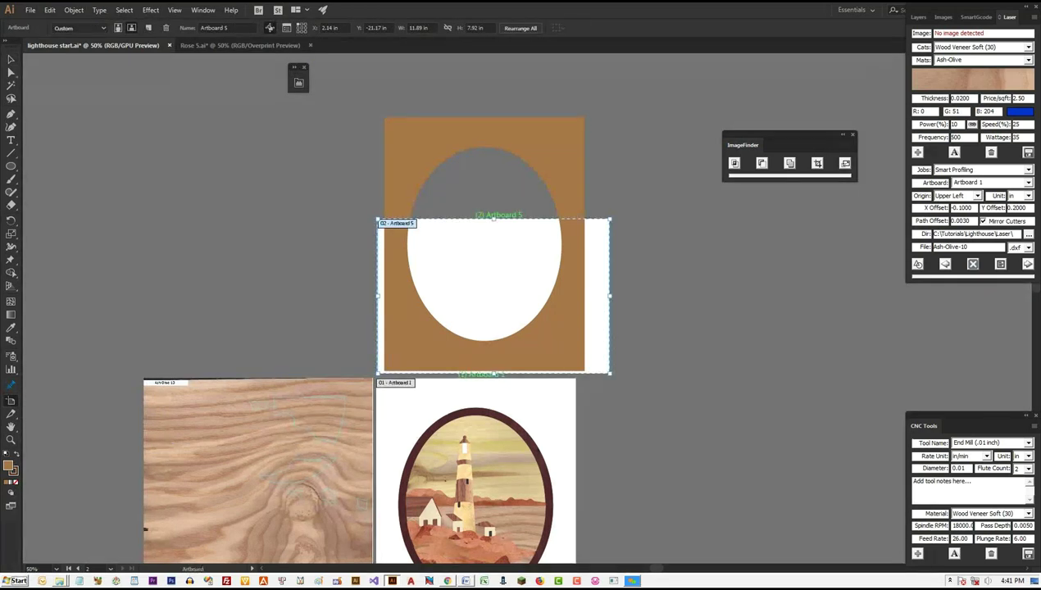
{"action": "left_click_drag", "start_coordinate": [493, 219], "coordinate": [493, 215]}
{"action": "left_click_drag", "start_coordinate": [493, 108], "coordinate": [493, 117]}
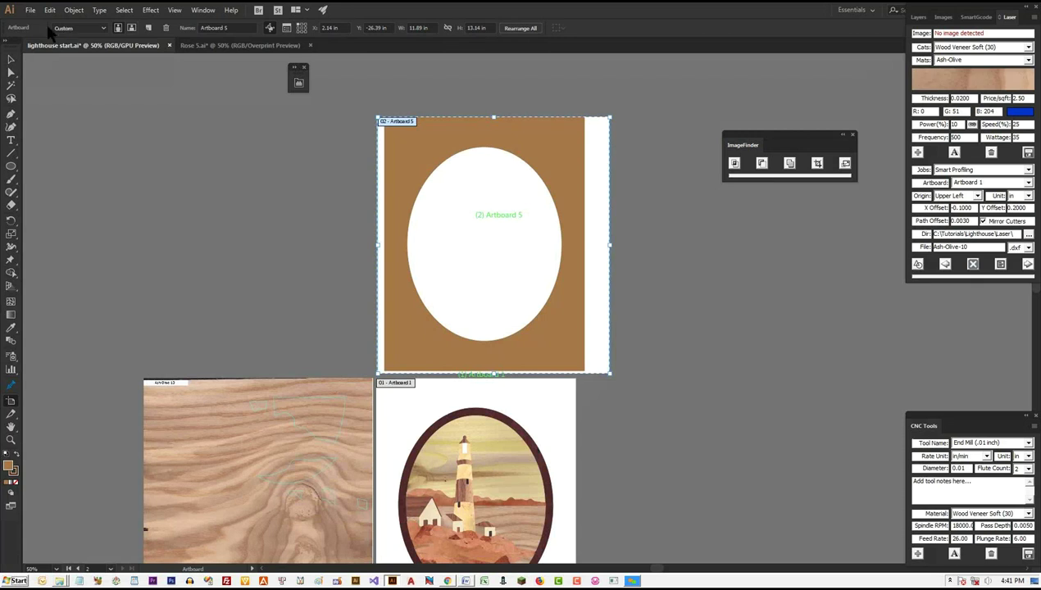
{"action": "key", "text": "Escape"}
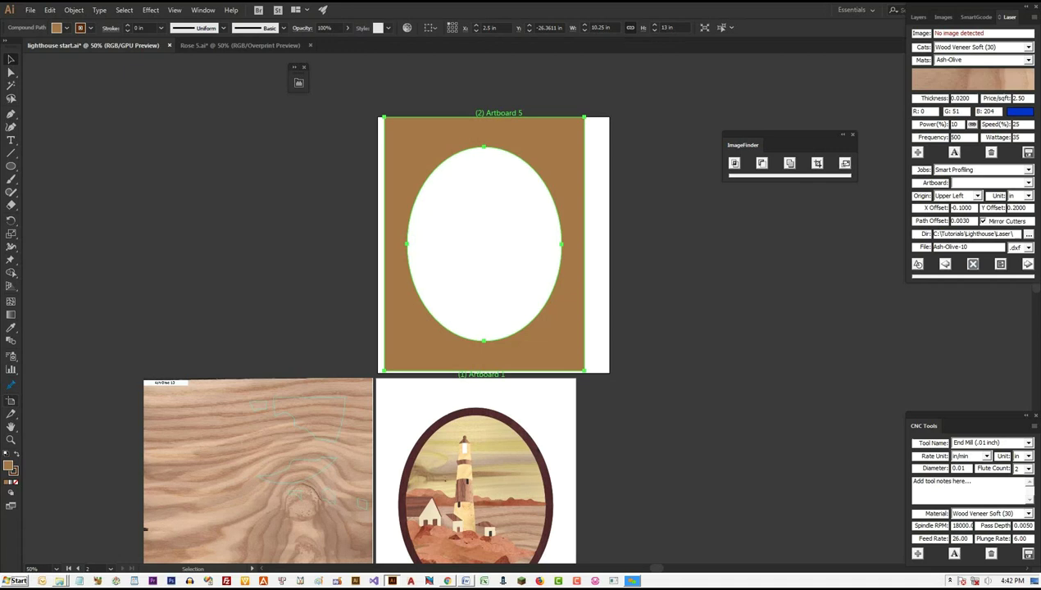
- Set the new artboard's width to 12 in
{"action": "key", "text": "shift+o"}
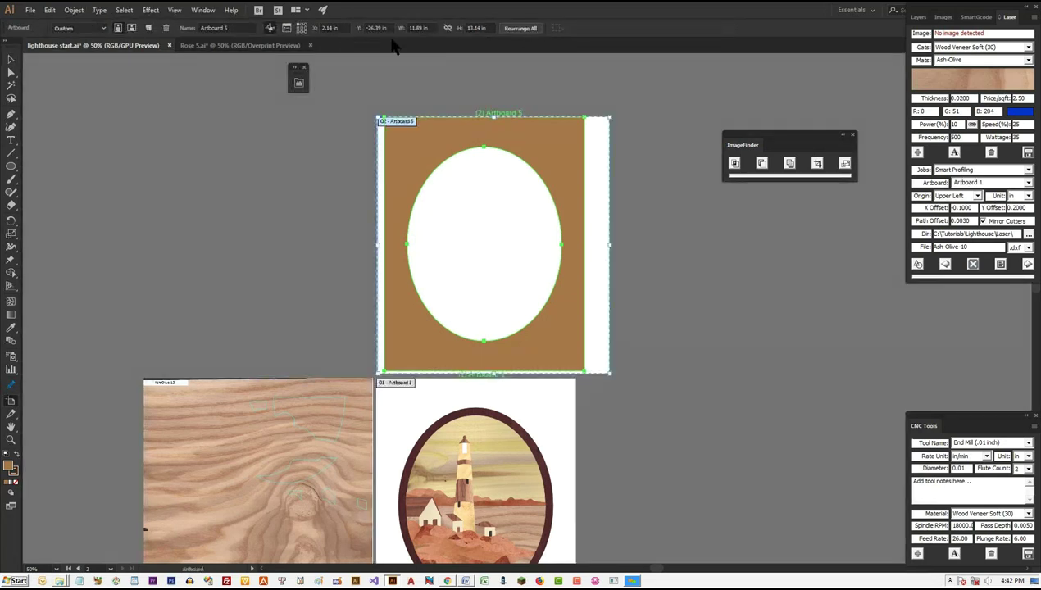
{"action": "left_click", "coordinate": [414, 28]}
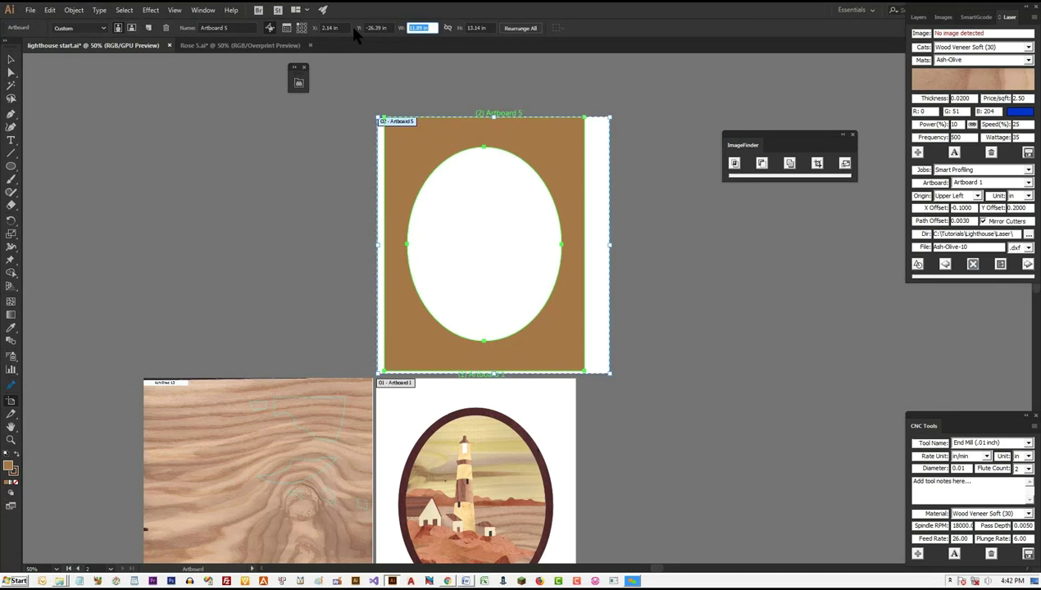
{"action": "type", "text": "12"}
{"action": "key", "text": "Return"}
{"action": "key", "text": "Escape"}
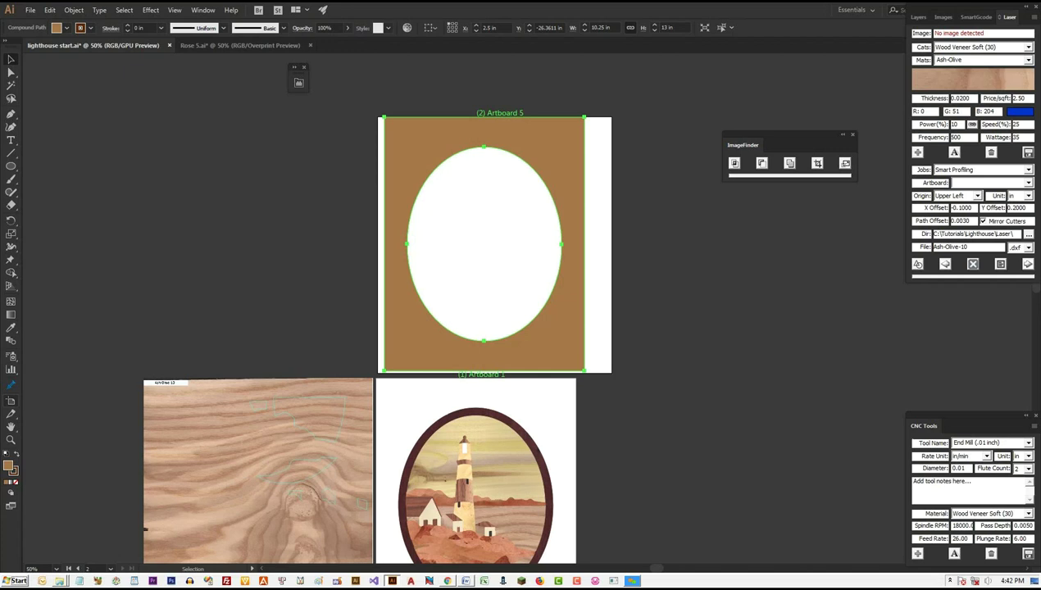
- Resize the new artboard above Artboard 1 to 10.25 in wide by 13 in high
{"action": "key", "text": "shift+o"}
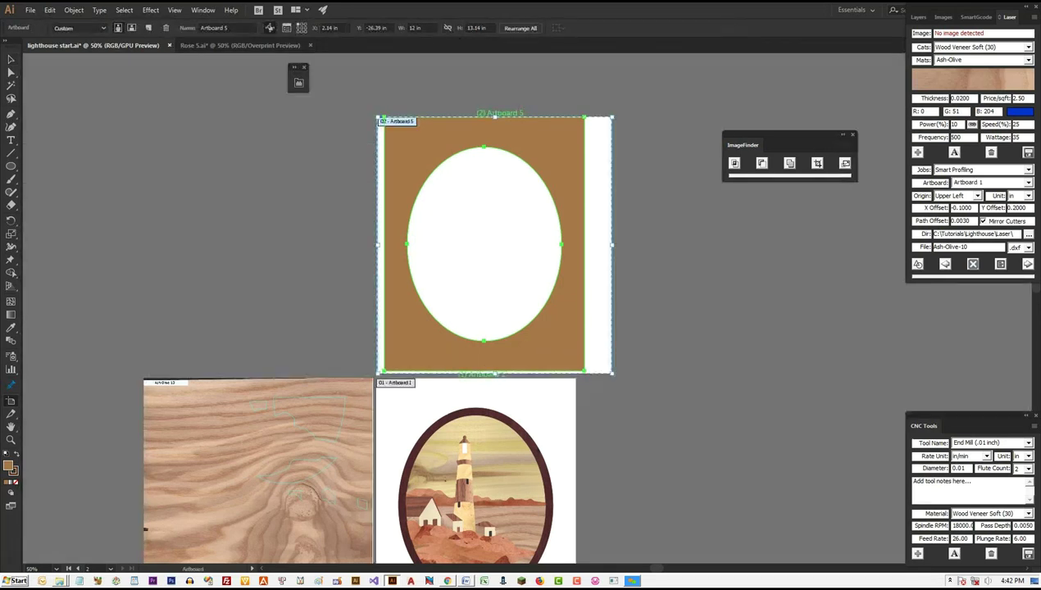
{"action": "left_click_drag", "start_coordinate": [424, 28], "coordinate": [338, 10]}
{"action": "type", "text": "8"}
{"action": "type", "text": ".25"}
{"action": "type", "text": "0"}
{"action": "left_click", "coordinate": [447, 29]}
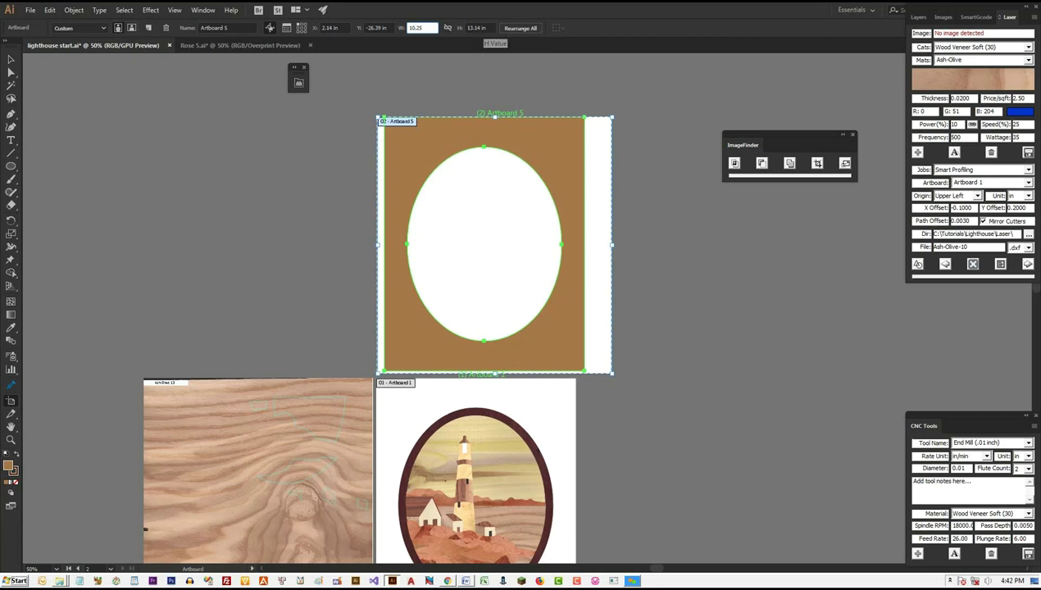
{"action": "key", "text": "Tab"}
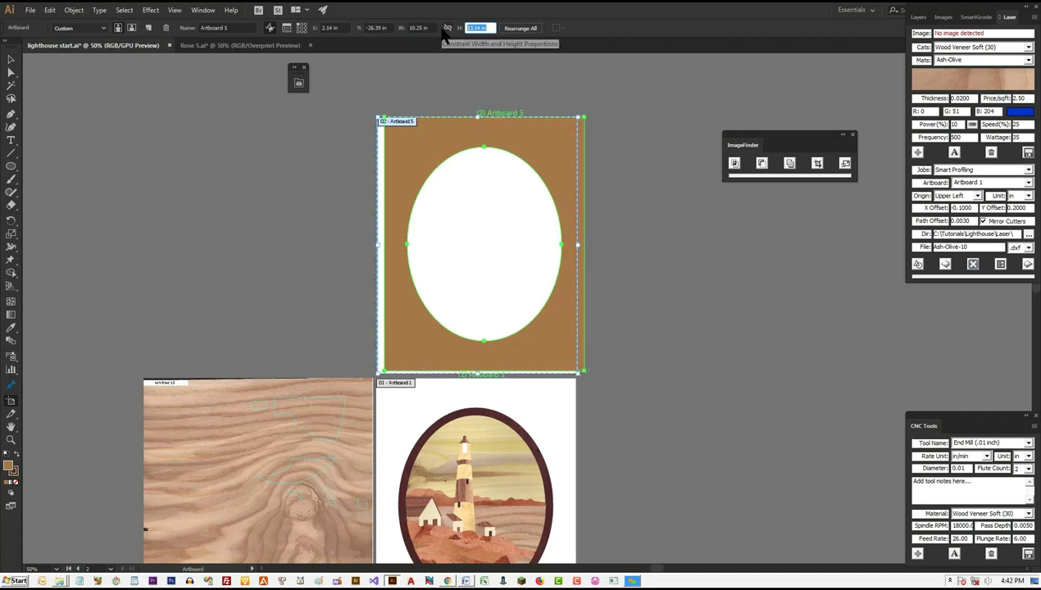
{"action": "type", "text": "13"}
{"action": "key", "text": "Return"}
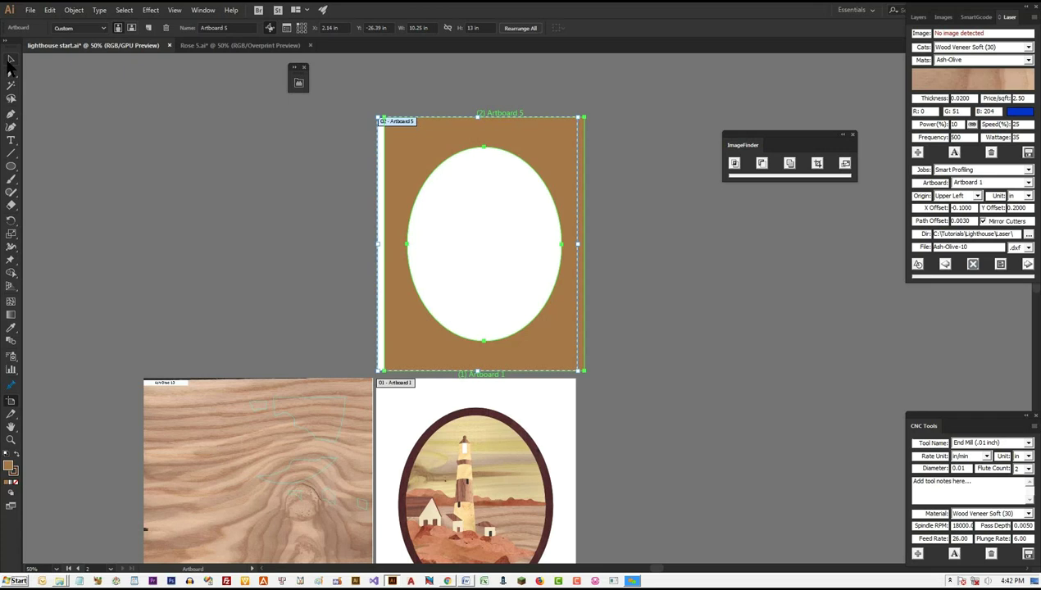
- Move the brown background with the oval cutout roughly onto the resized artboard's upper-left corner
{"action": "key", "text": "v"}
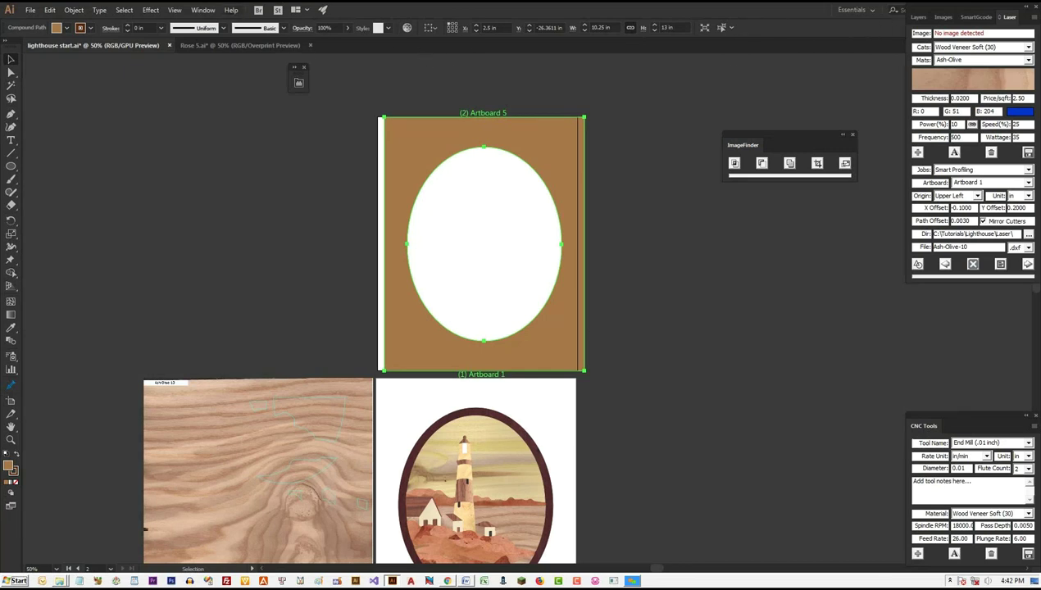
{"action": "mouse_move", "coordinate": [547, 152]}
{"action": "left_mouse_down"}
{"action": "mouse_move", "coordinate": [549, 178]}
{"action": "mouse_move", "coordinate": [546, 165]}
{"action": "left_mouse_up"}
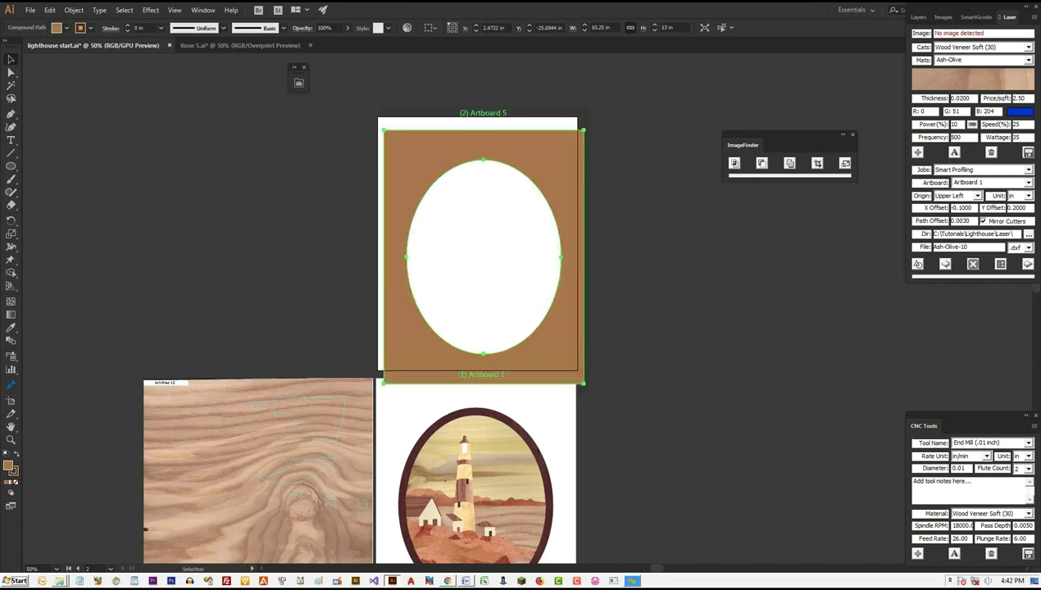
{"action": "scroll", "coordinate": [359, 109], "scroll_direction": "up", "scroll_amount": 3}
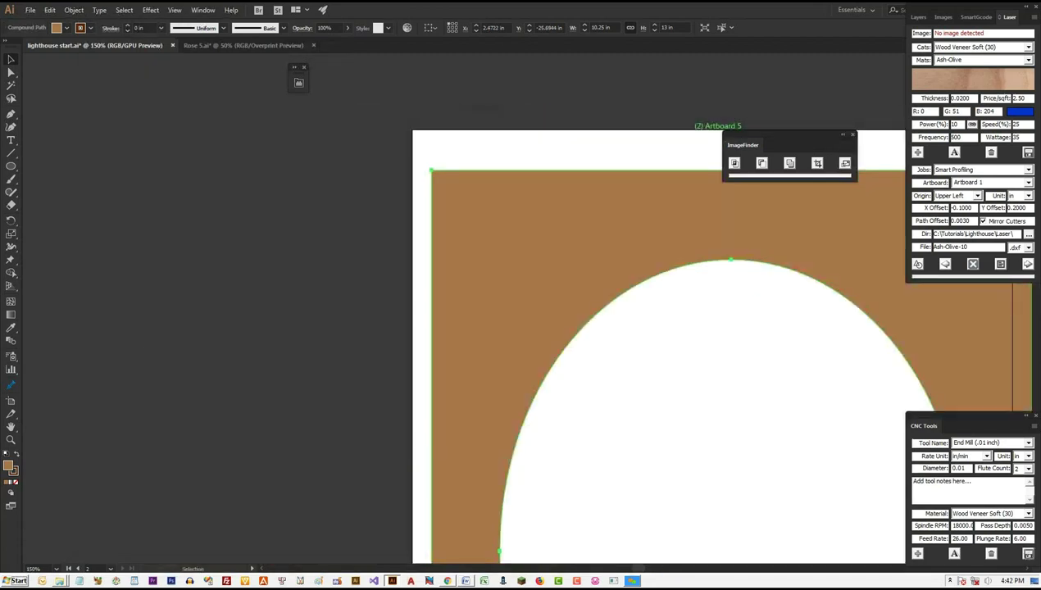
{"action": "left_click_drag", "start_coordinate": [431, 169], "coordinate": [413, 131]}
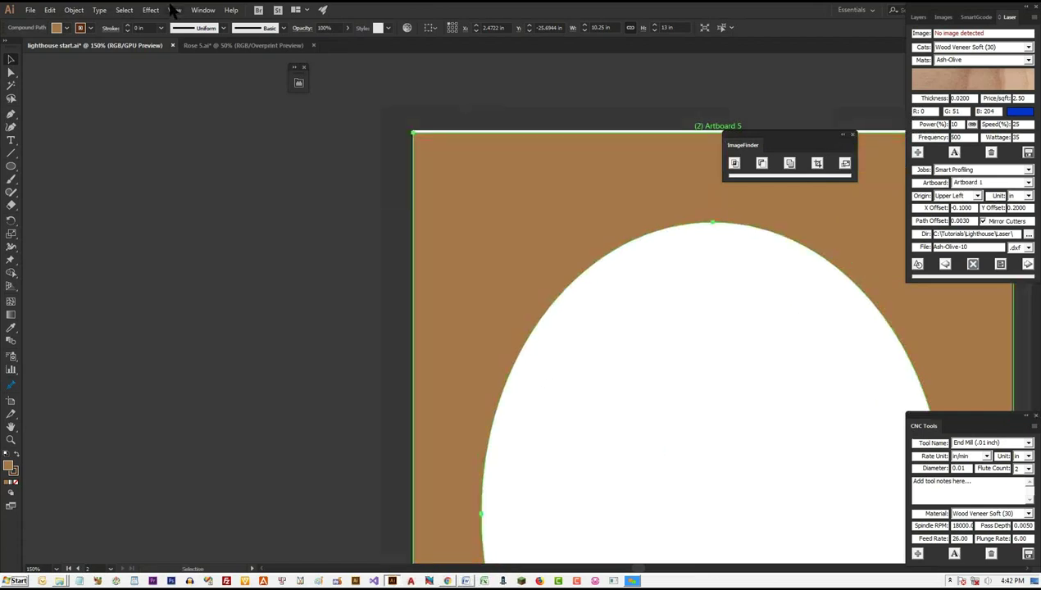
- Turn on Smart Guides and snap the brown background's upper-left corner to the artboard's corner
{"action": "left_click", "coordinate": [175, 9]}
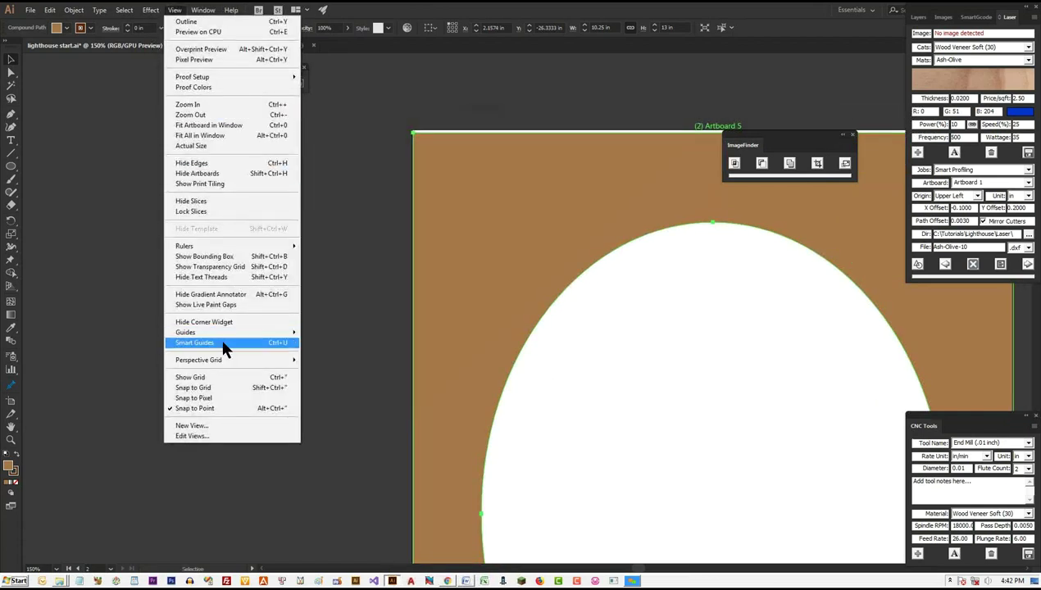
{"action": "left_click", "coordinate": [193, 343]}
{"action": "mouse_move", "coordinate": [413, 131]}
{"action": "left_mouse_down"}
{"action": "mouse_move", "coordinate": [459, 148]}
{"action": "mouse_move", "coordinate": [411, 129]}
{"action": "left_mouse_up"}
{"action": "key", "text": "ctrl+minus"}
{"action": "key", "text": "ctrl+minus"}
{"action": "key", "text": "ctrl+minus"}
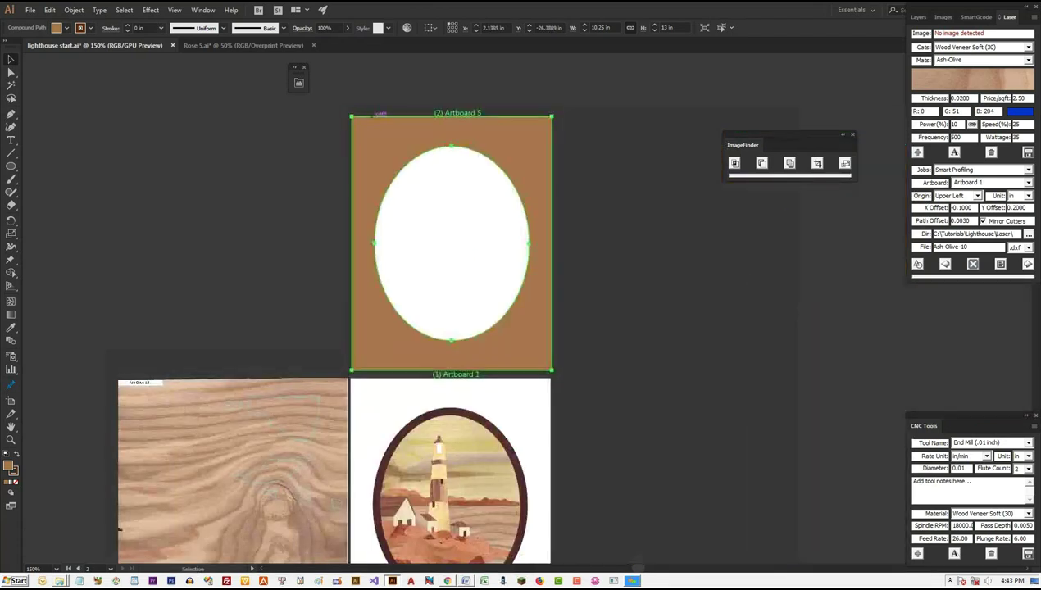
{"action": "right_click", "coordinate": [507, 146]}
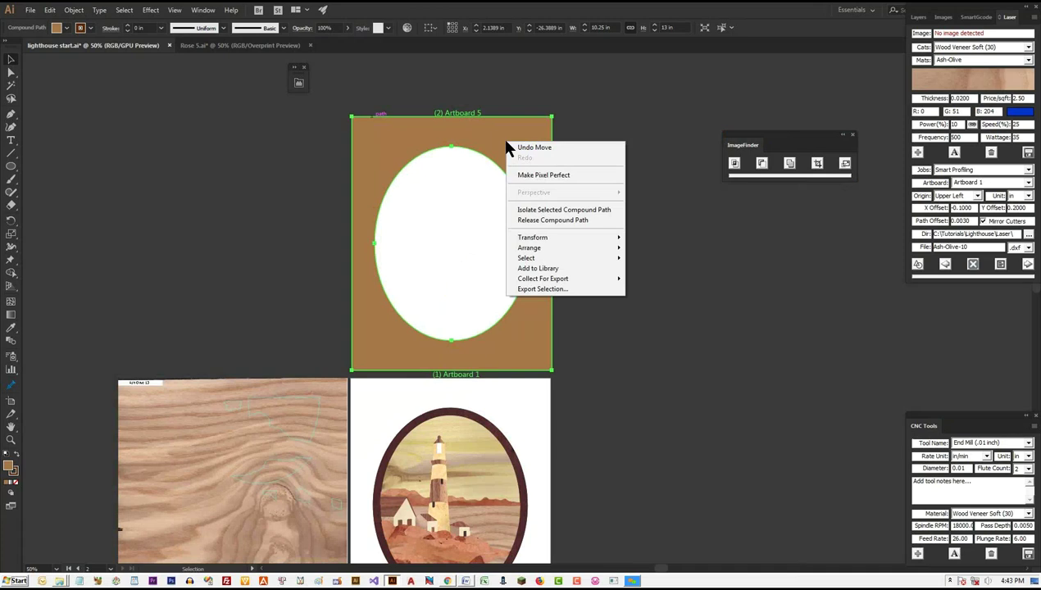
{"action": "left_click", "coordinate": [441, 185]}
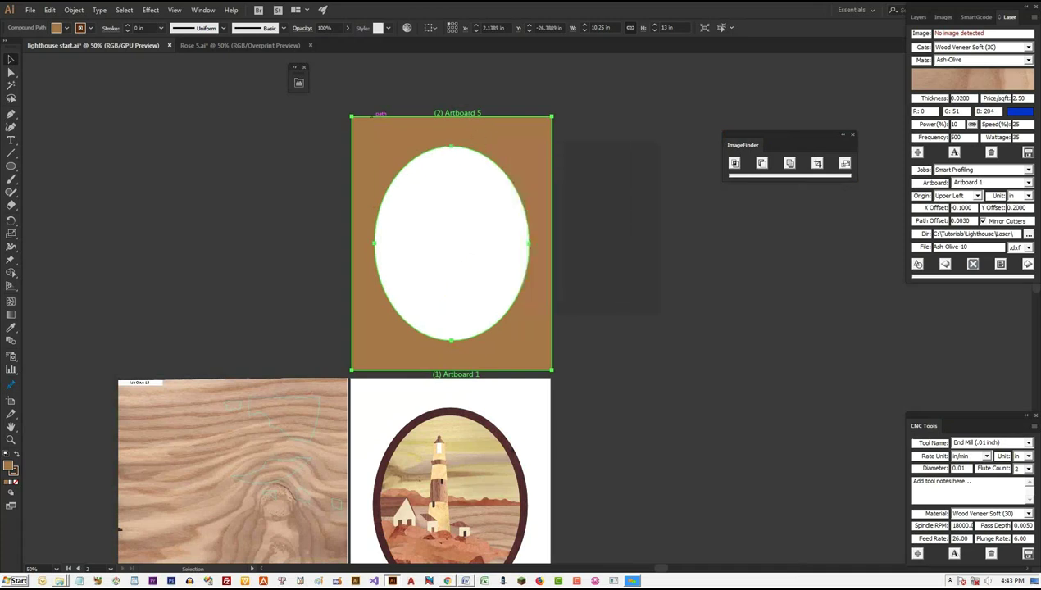
{"action": "key", "text": "ctrl+shift+a"}
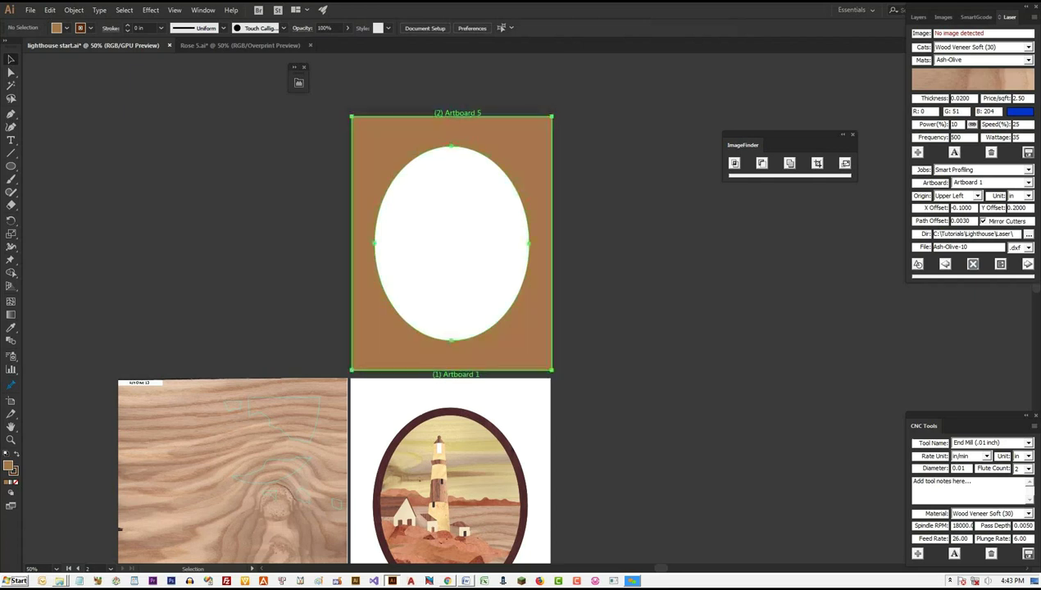
{"action": "key", "text": "ctrl+z"}
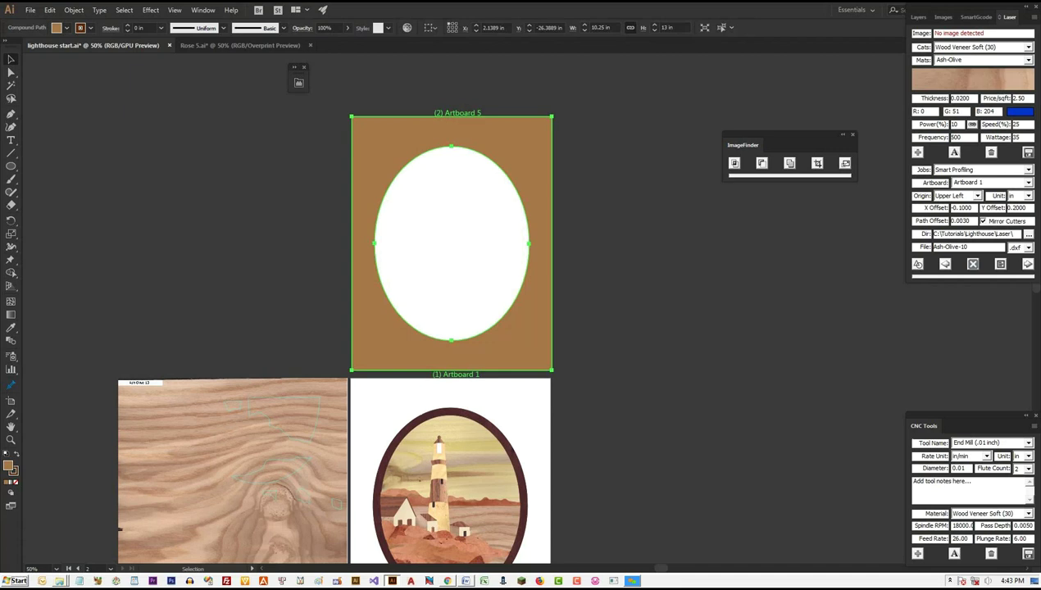
- Release the brown background's compound path, delete the outer rectangle, and select the remaining oval
{"action": "right_click", "coordinate": [513, 160]}
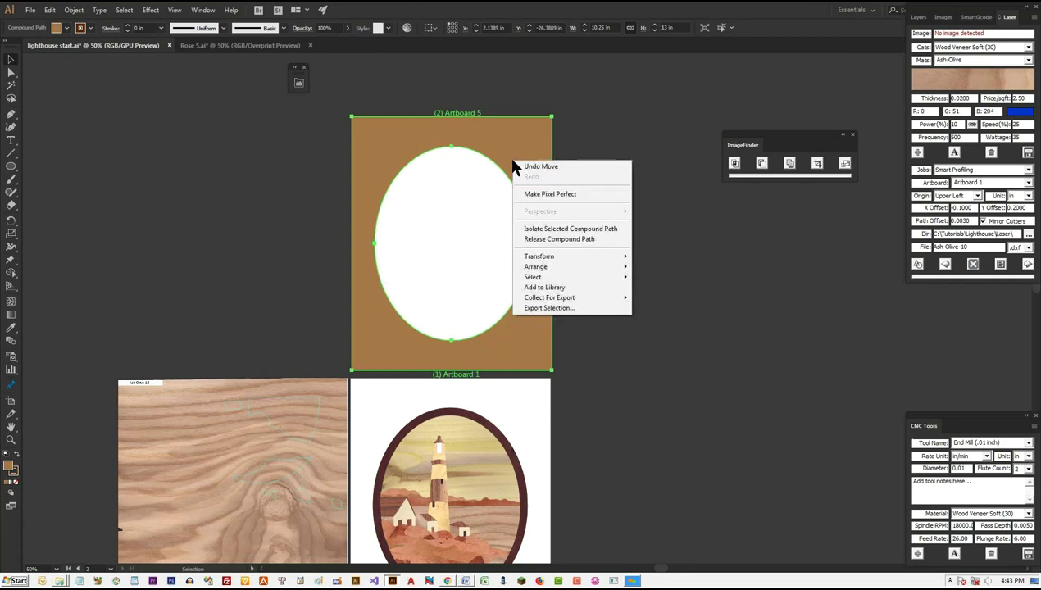
{"action": "left_click", "coordinate": [544, 240]}
{"action": "key", "text": "ctrl+shift+a"}
{"action": "left_click", "coordinate": [537, 239]}
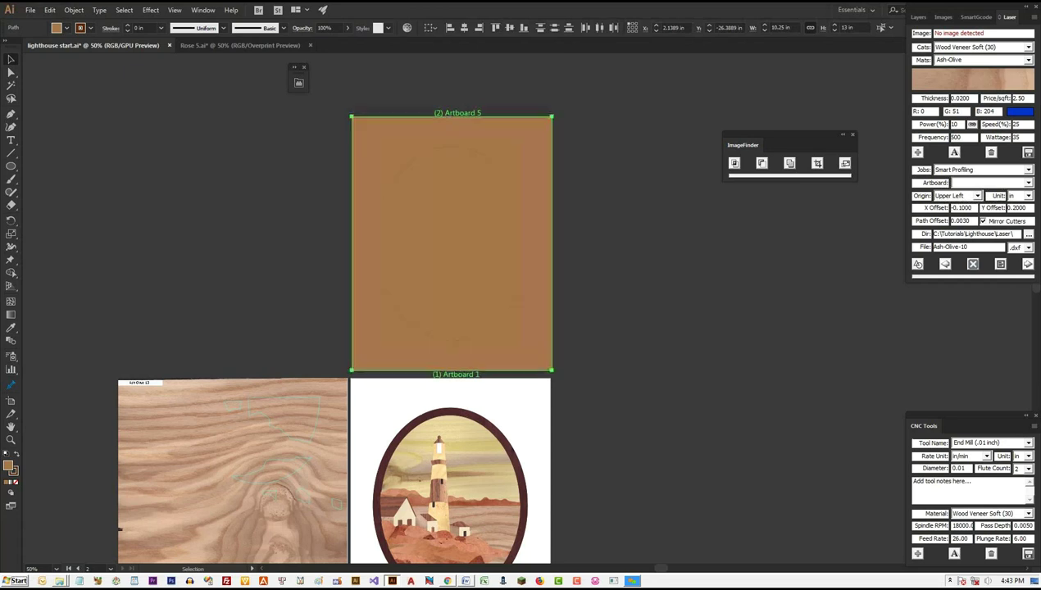
{"action": "left_click", "coordinate": [552, 191]}
{"action": "key", "text": "Delete"}
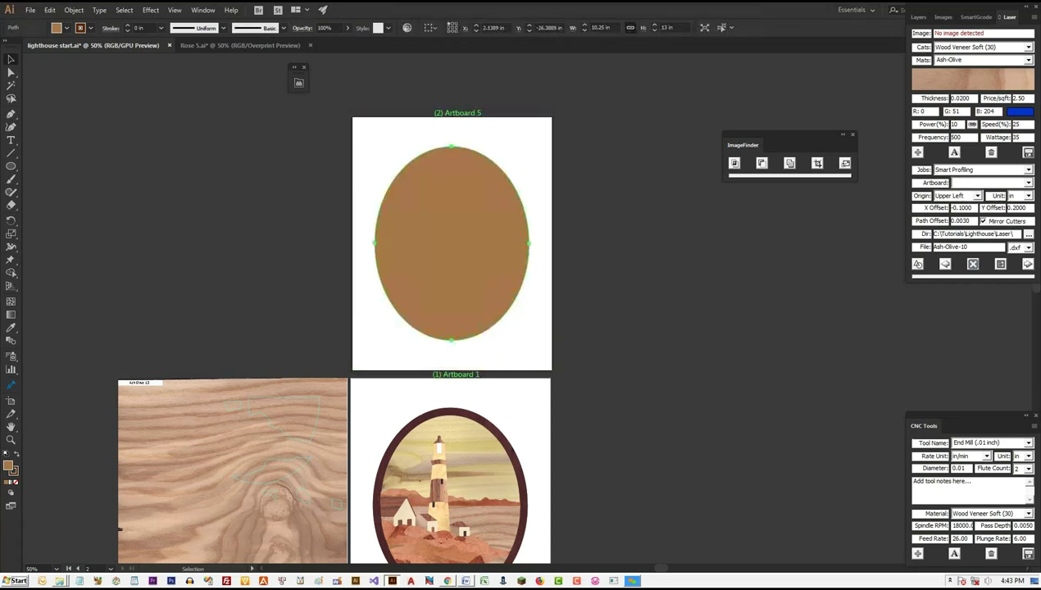
{"action": "left_click", "coordinate": [452, 243]}
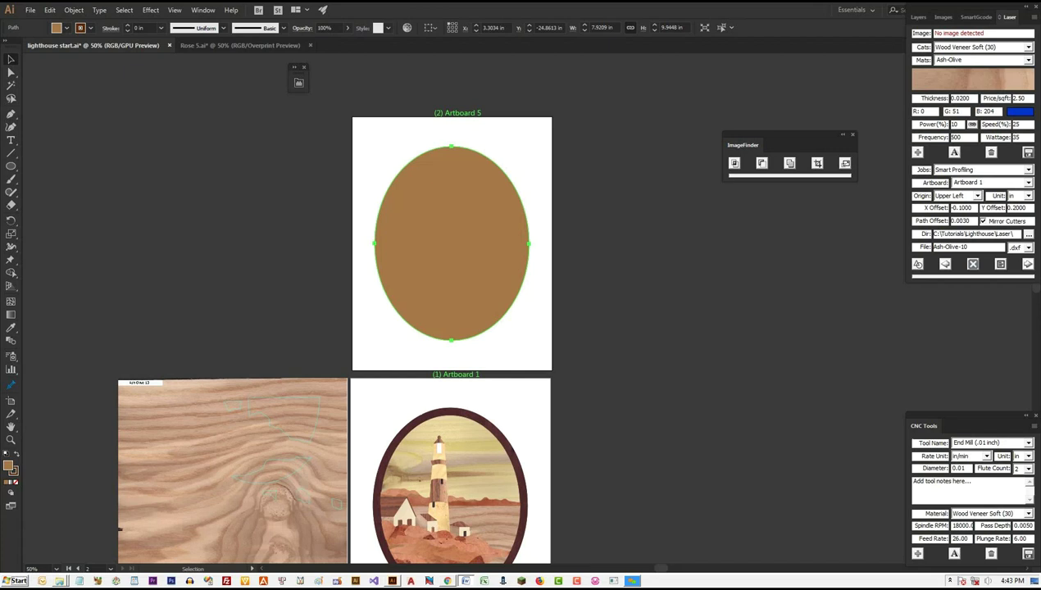
- Draw a third artboard about 14.53 by 17.92 in directly to the right of Artboard 1, and deselect everything
{"action": "scroll", "coordinate": [334, 309], "scroll_direction": "down", "scroll_amount": 3}
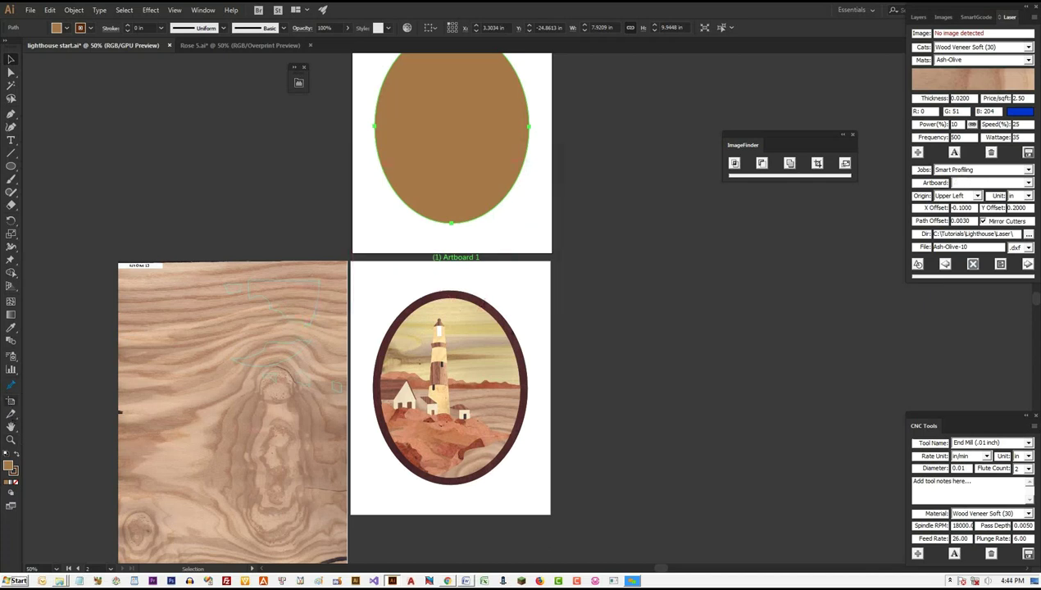
{"action": "key", "text": "shift+o"}
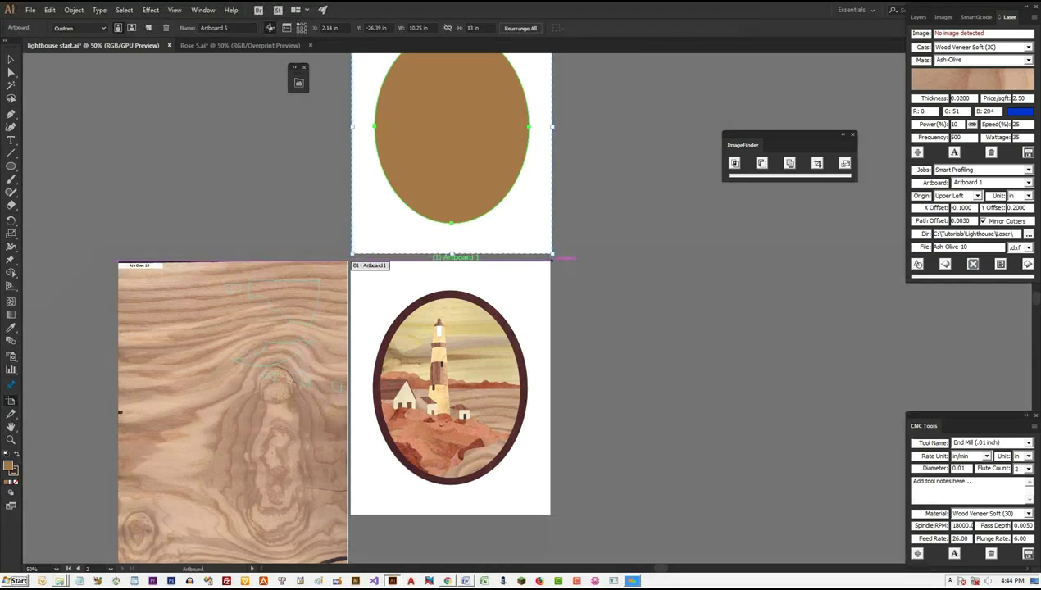
{"action": "left_click_drag", "start_coordinate": [552, 261], "coordinate": [836, 542]}
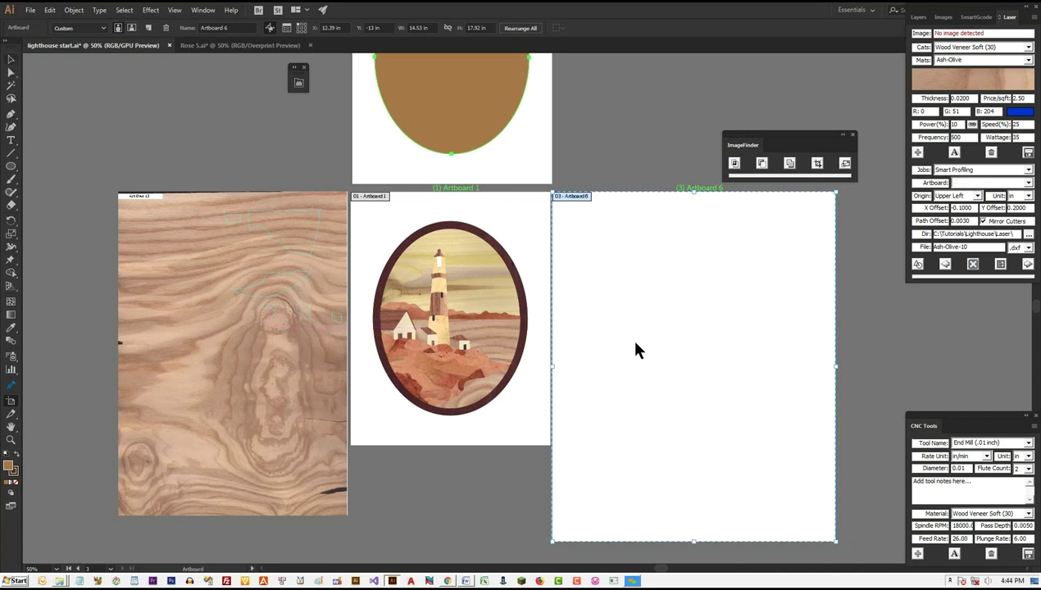
{"action": "key", "text": "v"}
{"action": "key", "text": "ctrl+shift+a"}
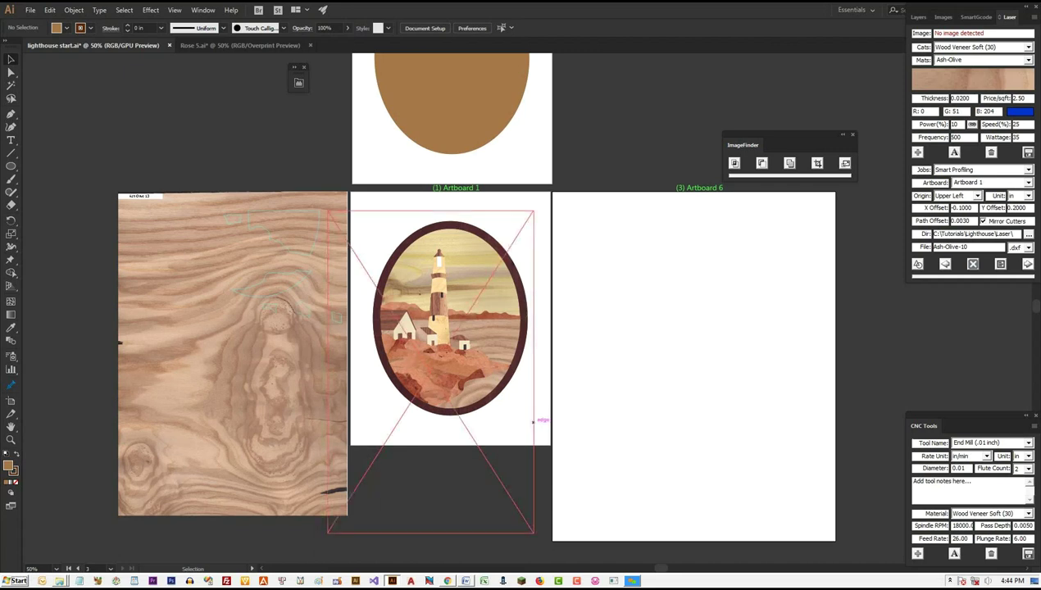
- Turn off Smart Guides and select all the lighthouse design pieces on Artboard 1
{"action": "left_click_drag", "start_coordinate": [533, 421], "coordinate": [533, 420]}
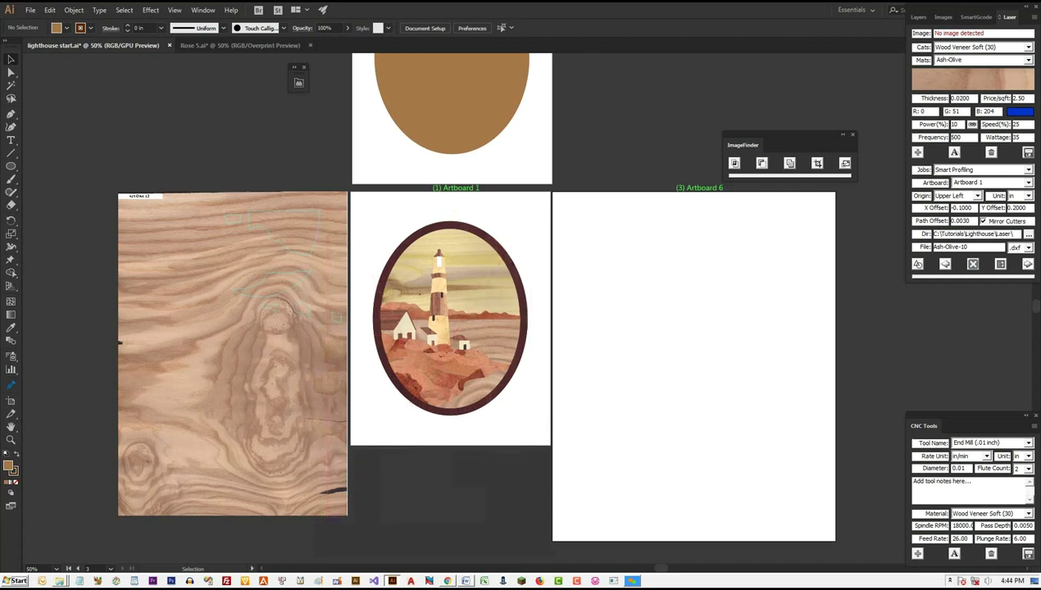
{"action": "left_click", "coordinate": [175, 10]}
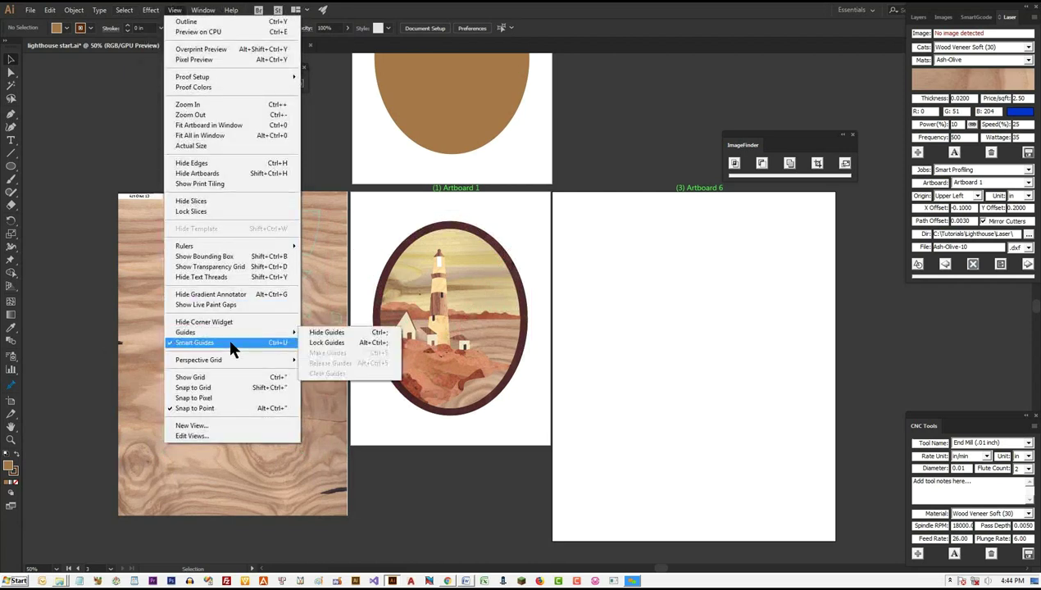
{"action": "left_click", "coordinate": [229, 343]}
{"action": "left_click_drag", "start_coordinate": [360, 208], "coordinate": [532, 432]}
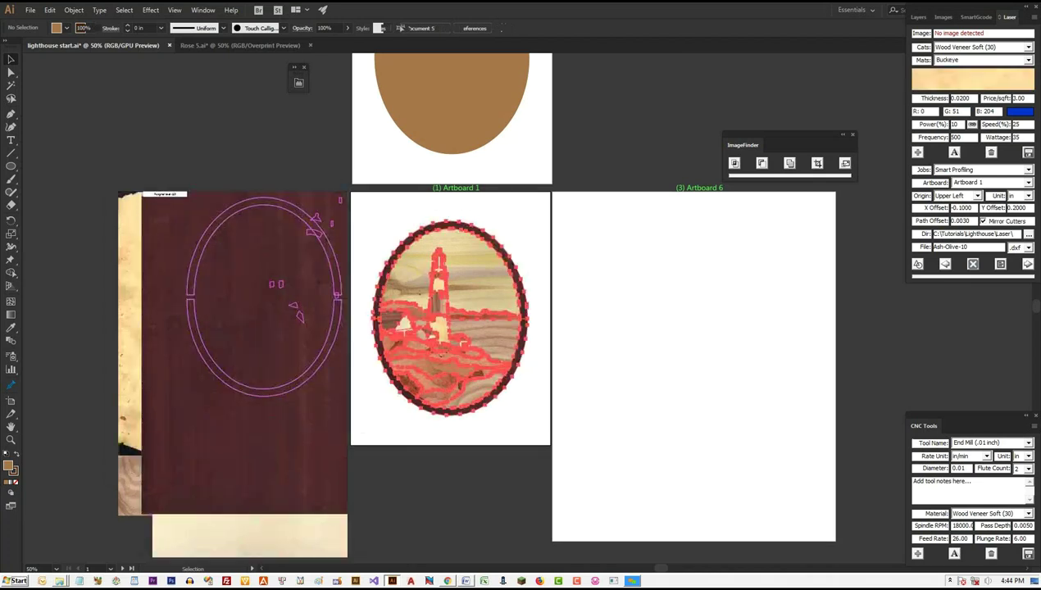
- Generate Smart Profiling (Outside) toolpaths in SmartGcode for the selected pieces, with Artboard 6 as the target artboard
{"action": "left_click", "coordinate": [975, 20]}
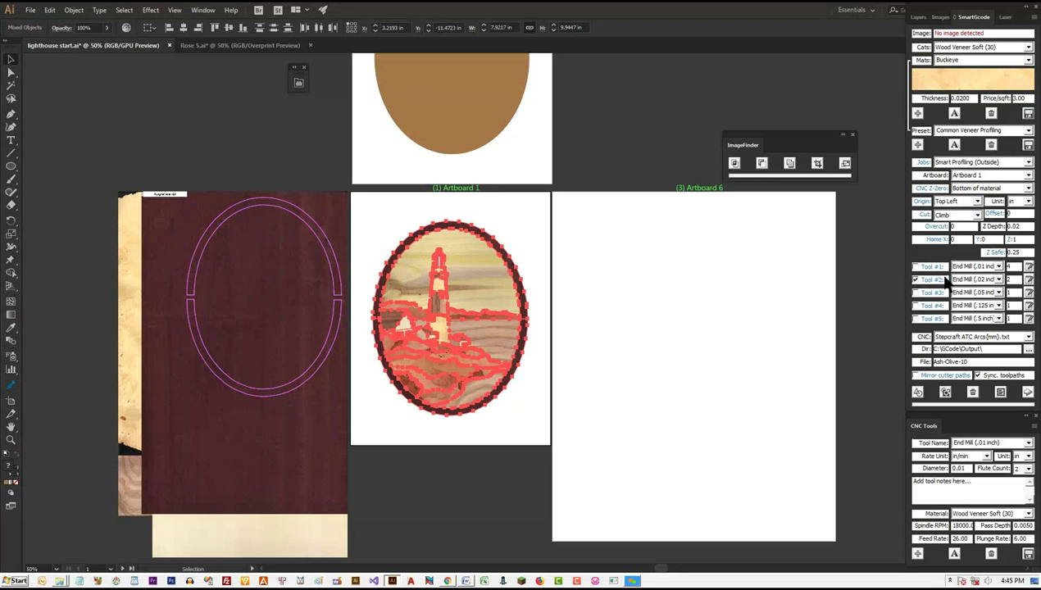
{"action": "left_click", "coordinate": [947, 394]}
{"action": "left_click", "coordinate": [1028, 177]}
{"action": "left_click", "coordinate": [996, 200]}
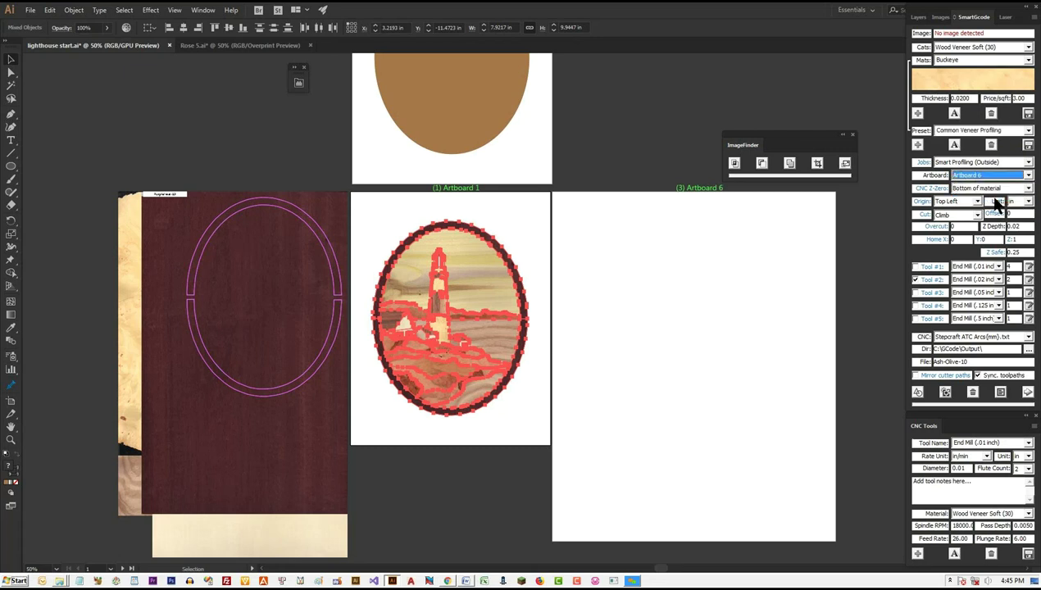
{"action": "left_click", "coordinate": [944, 392]}
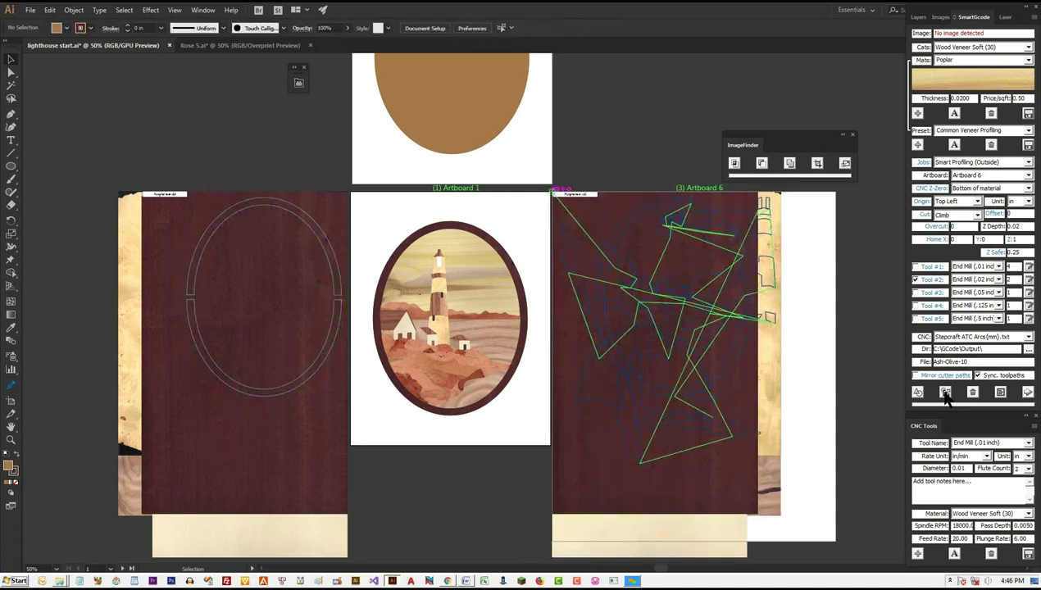
{"action": "left_click", "coordinate": [945, 393]}
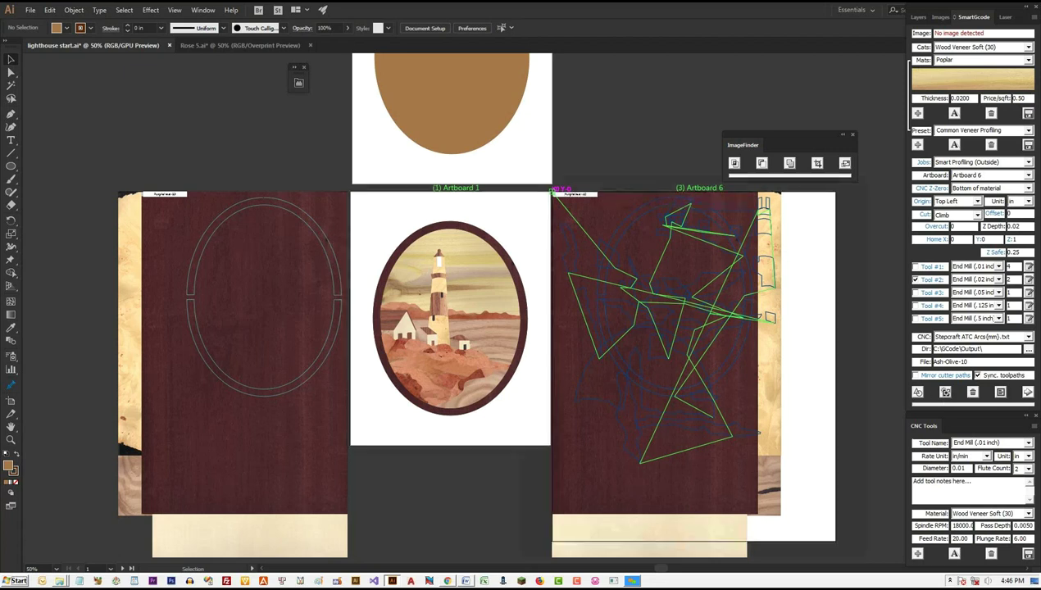
- Select the sky piece in the lighthouse design to display its Poplar veneer and toolpath
{"action": "key", "text": "space"}
{"action": "left_click_drag", "start_coordinate": [456, 294], "coordinate": [380, 300]}
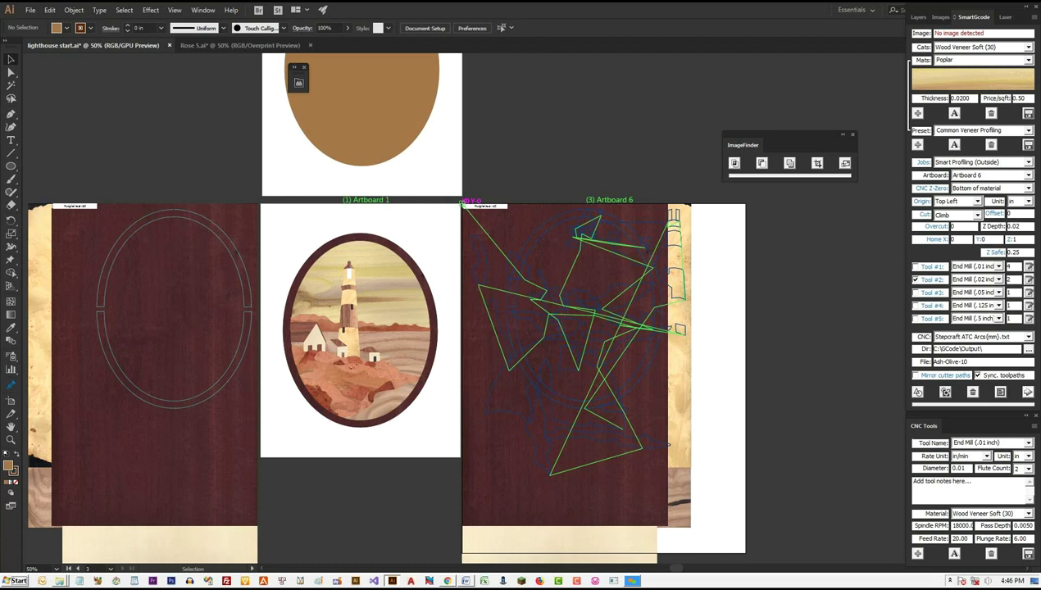
{"action": "left_click", "coordinate": [385, 287]}
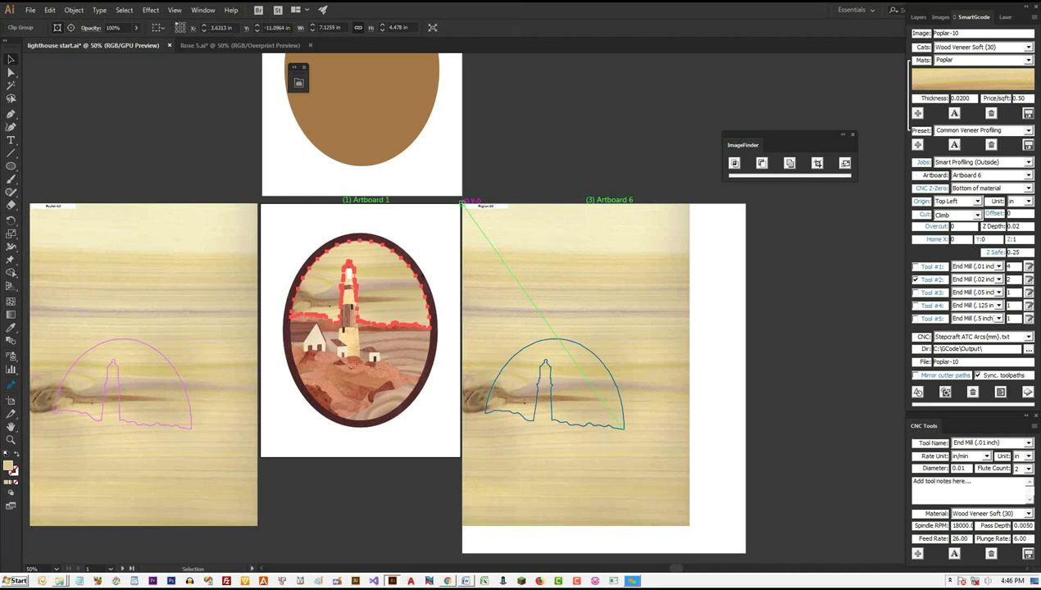
- Deselect everything and turn on tool diameter simulation to inspect the sharp lower-right corner of the sky toolpath on Artboard 6
{"action": "key", "text": "ctrl+shift+a"}
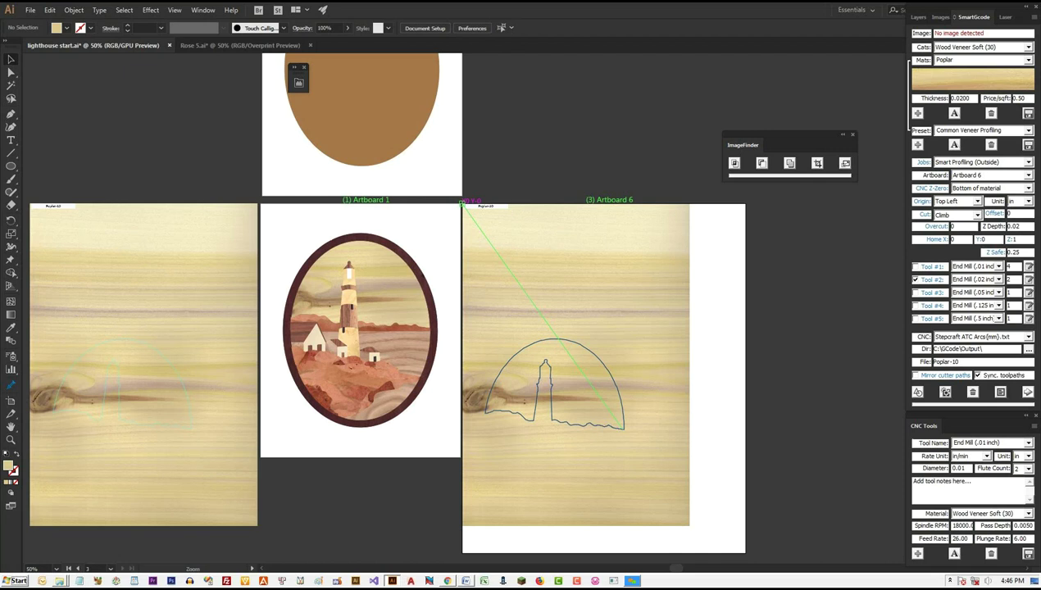
{"action": "key", "text": "v"}
{"action": "key", "text": "z"}
{"action": "key", "text": "v"}
{"action": "key", "text": "ctrl+space"}
{"action": "left_click", "coordinate": [622, 428]}
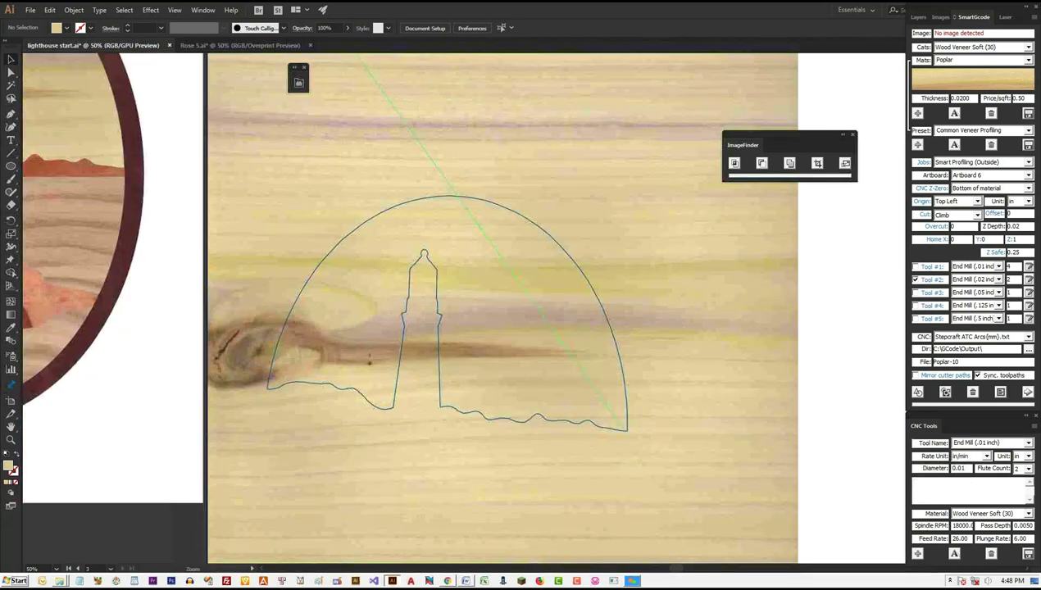
{"action": "left_click_drag", "start_coordinate": [626, 426], "coordinate": [713, 425]}
{"action": "scroll", "coordinate": [627, 430], "scroll_direction": "up", "scroll_amount": 3}
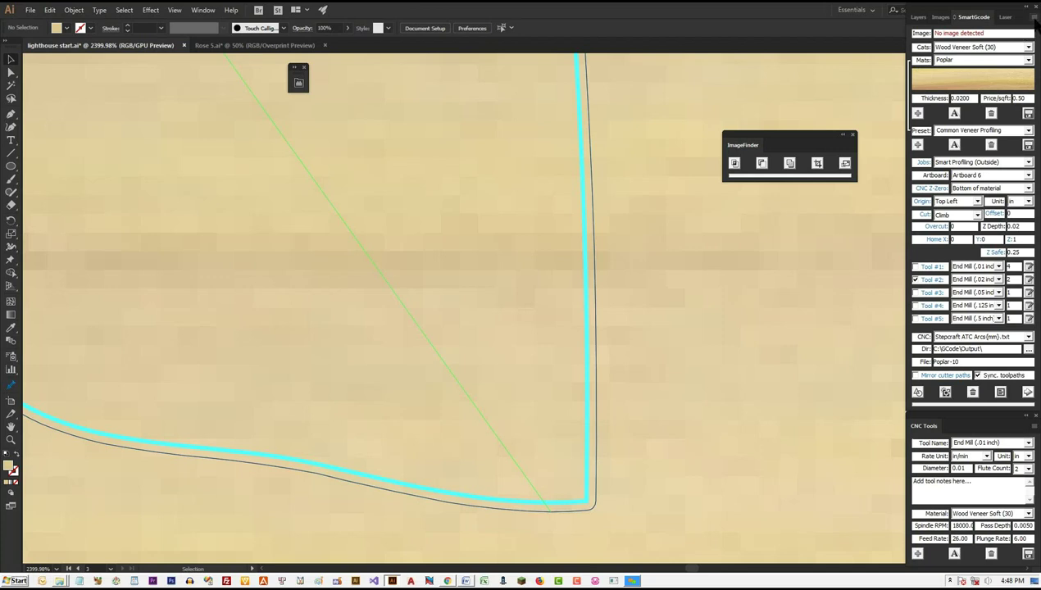
{"action": "left_click", "coordinate": [1034, 18]}
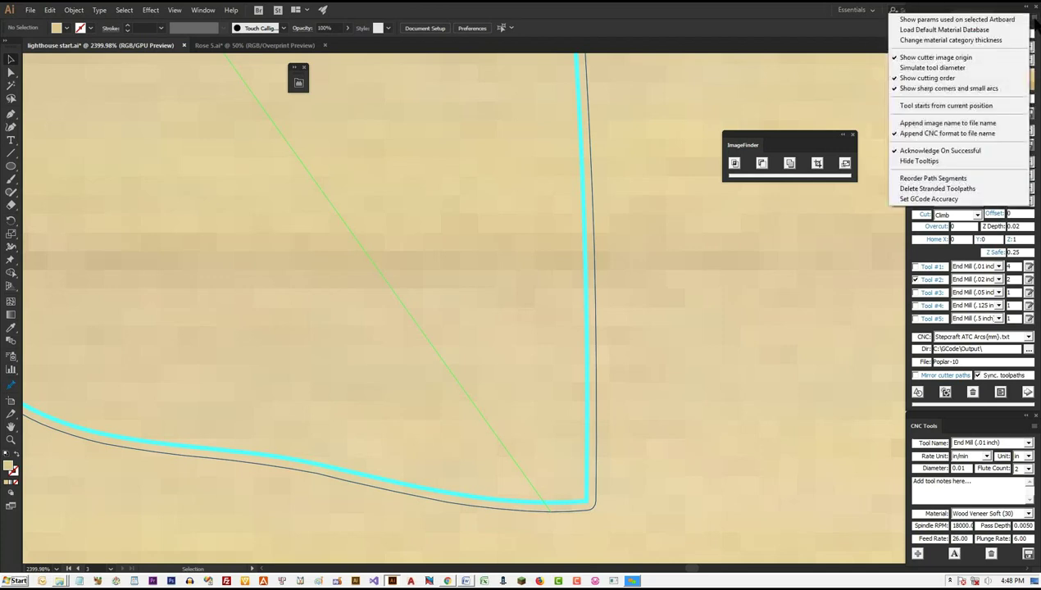
{"action": "left_click", "coordinate": [952, 69]}
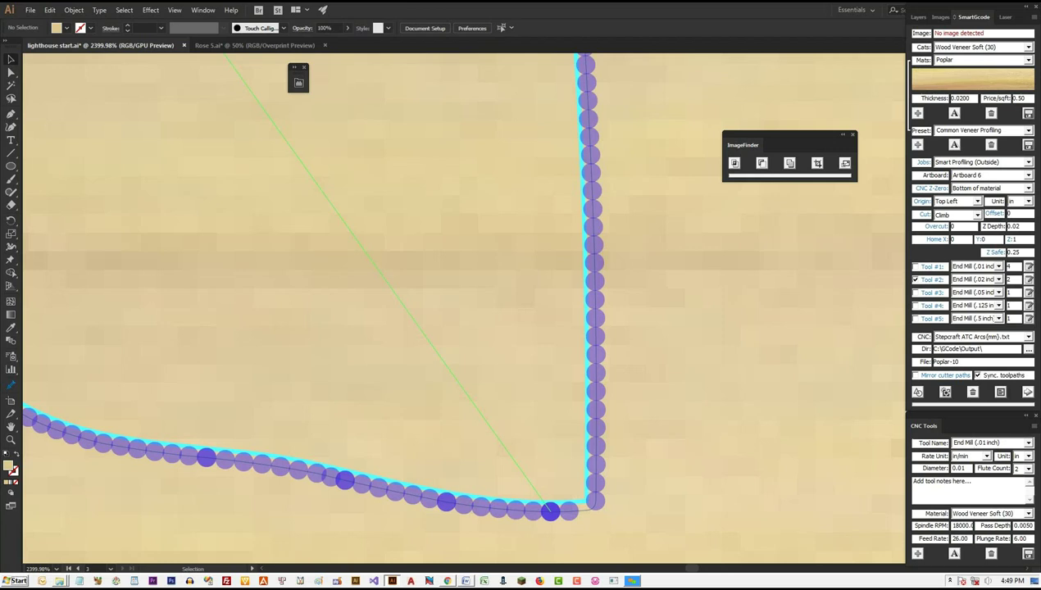
- Select the Poplar veneer group with the sky toolpath on Artboard 6 and switch to the Group Selection tool
{"action": "scroll", "coordinate": [606, 439], "scroll_direction": "down", "scroll_amount": 7}
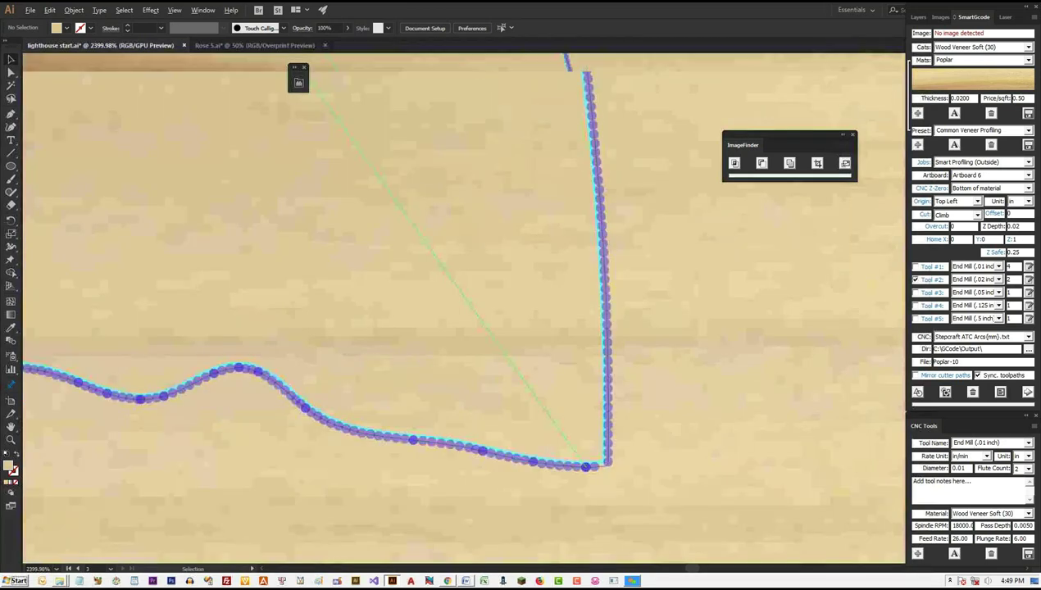
{"action": "scroll", "coordinate": [614, 436], "scroll_direction": "down", "scroll_amount": 5}
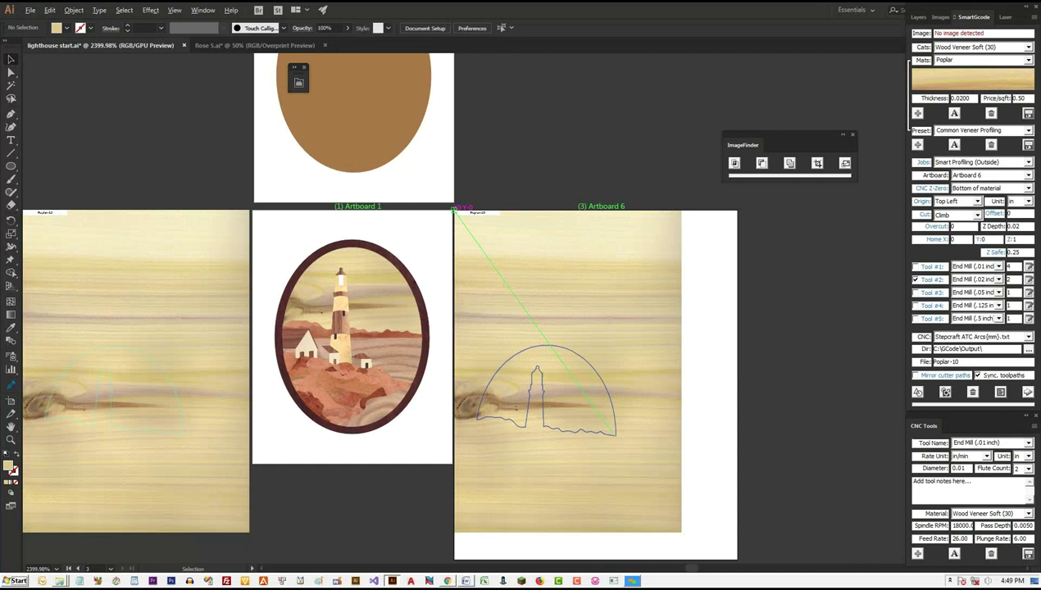
{"action": "scroll", "coordinate": [461, 310], "scroll_direction": "up", "scroll_amount": 1}
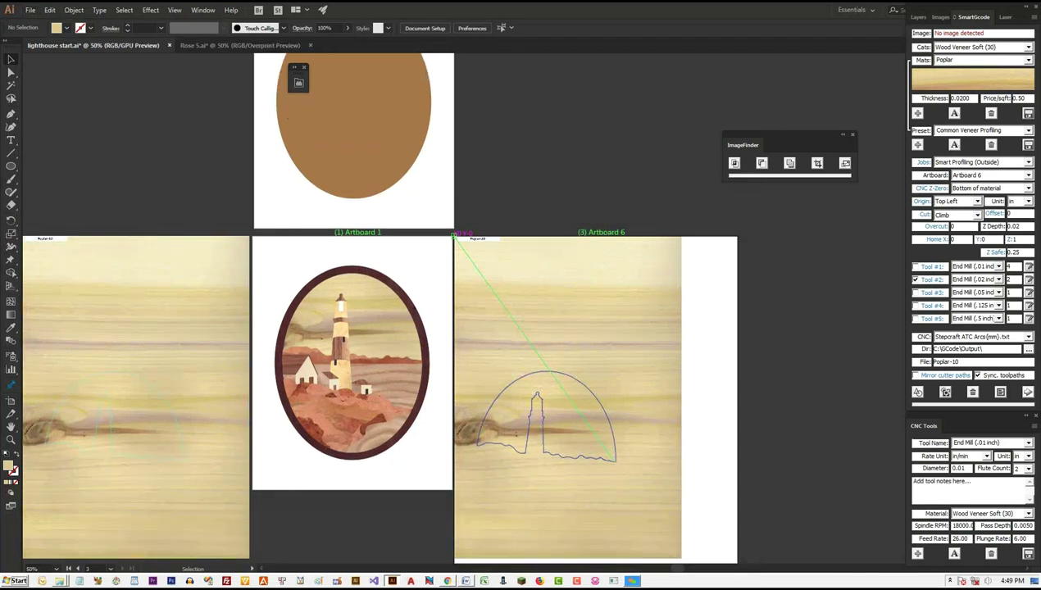
{"action": "scroll", "coordinate": [567, 435], "scroll_direction": "up", "scroll_amount": 2}
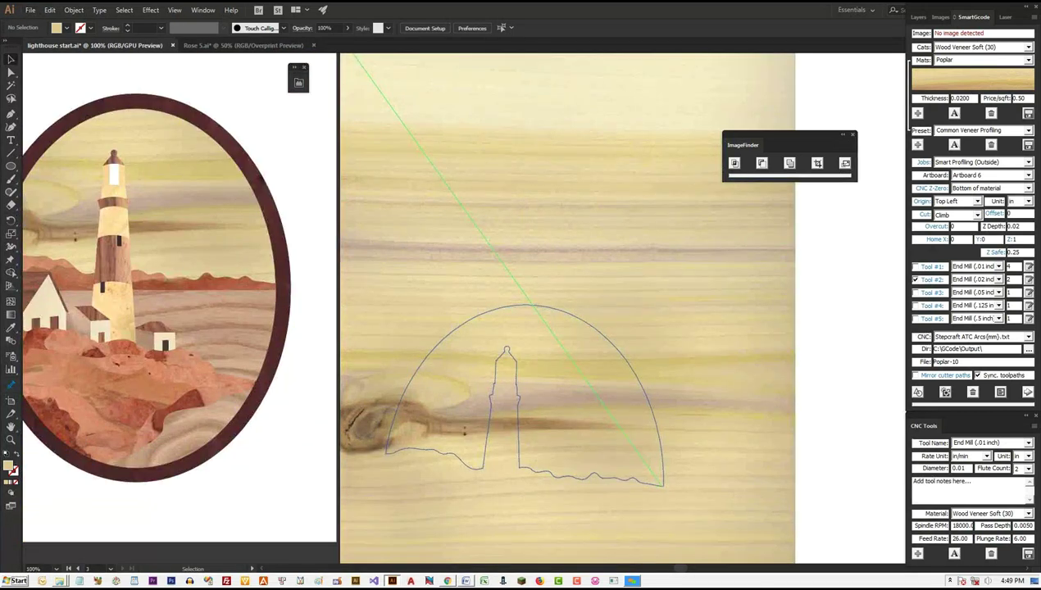
{"action": "left_click_drag", "start_coordinate": [566, 435], "coordinate": [573, 417]}
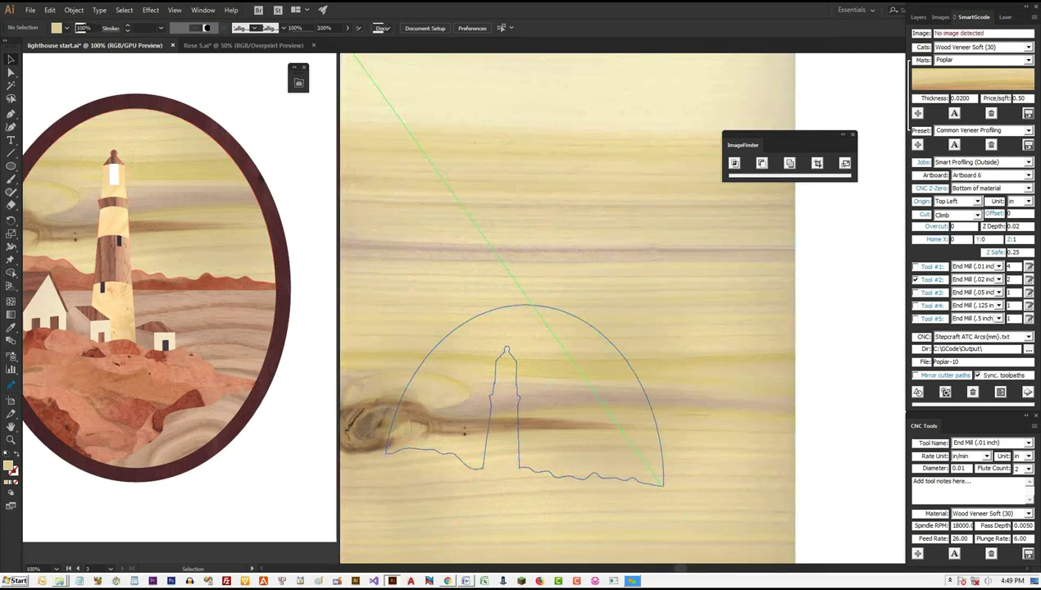
{"action": "key", "text": "ctrl+a"}
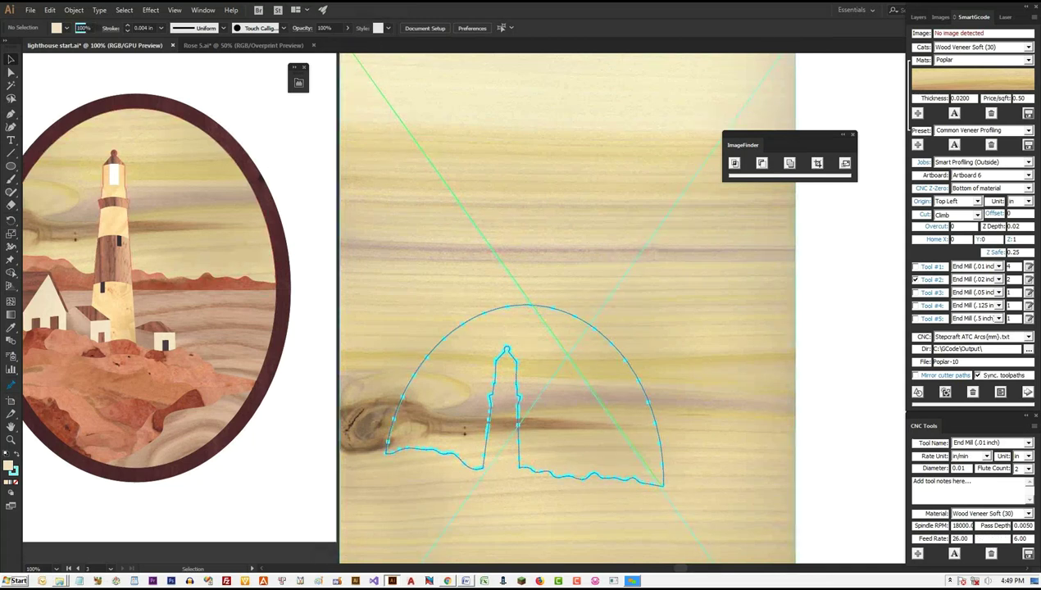
{"action": "left_click_drag", "start_coordinate": [11, 72], "coordinate": [62, 105]}
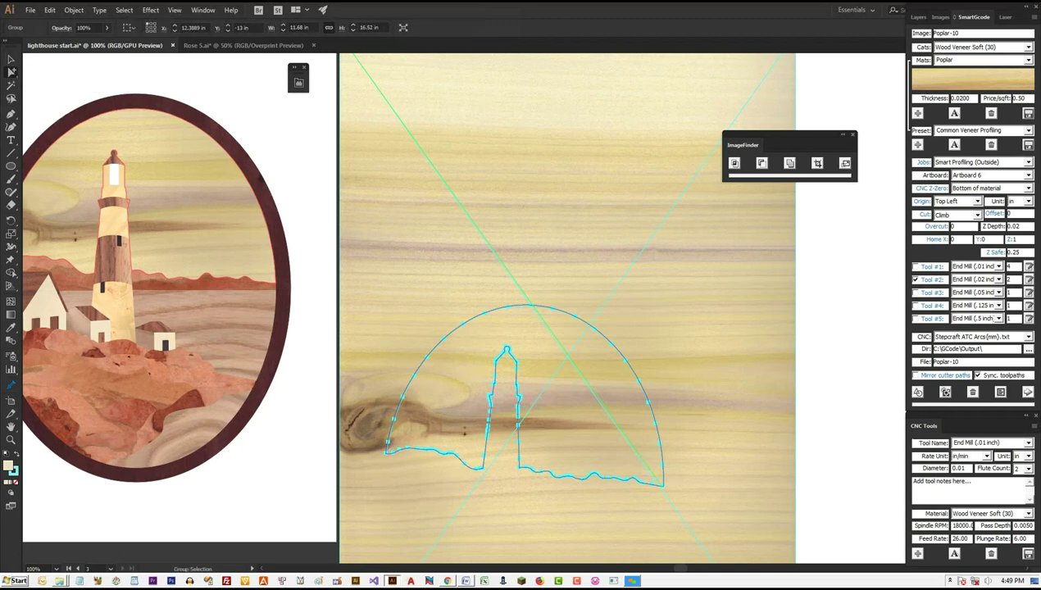
- Move the sky toolpath outline upward on the right poplar sheet, away from the wood knot
{"action": "key", "text": "ctrl+shift+a"}
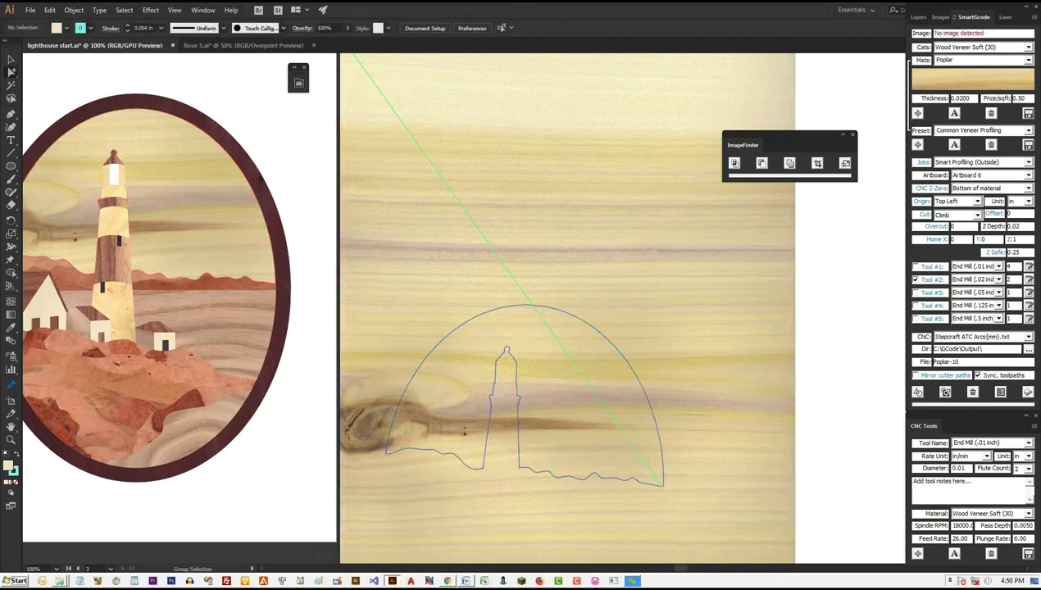
{"action": "left_click", "coordinate": [518, 426]}
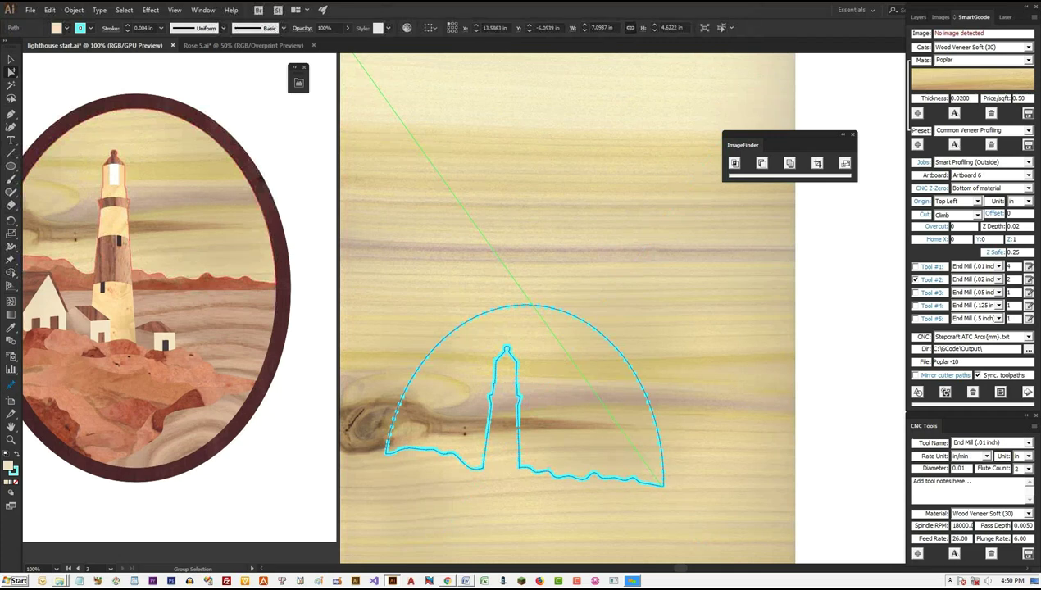
{"action": "left_click_drag", "start_coordinate": [518, 427], "coordinate": [528, 353]}
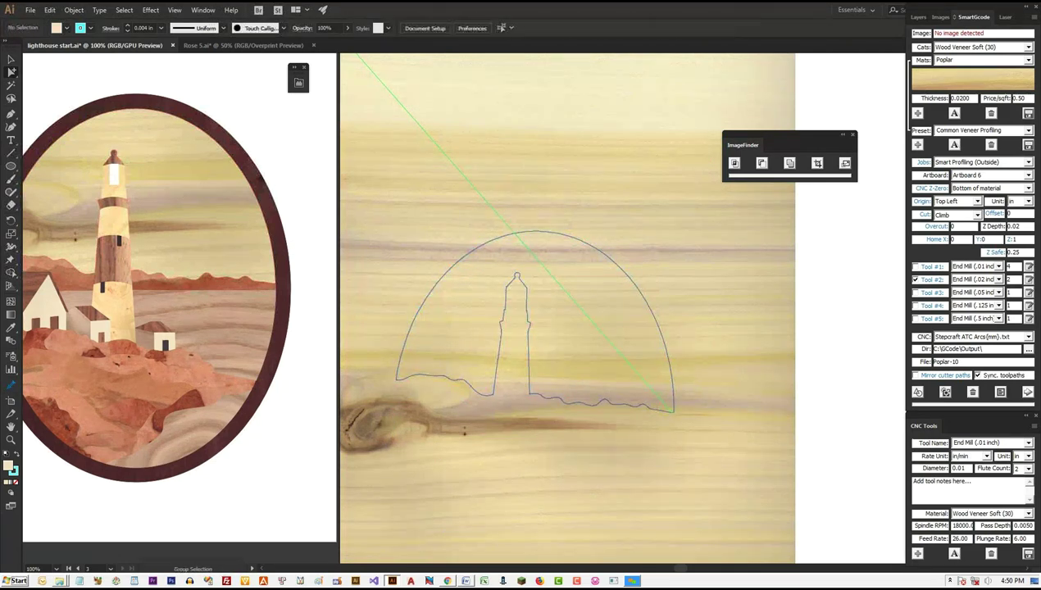
{"action": "scroll", "coordinate": [424, 310], "scroll_direction": "up", "scroll_amount": 5}
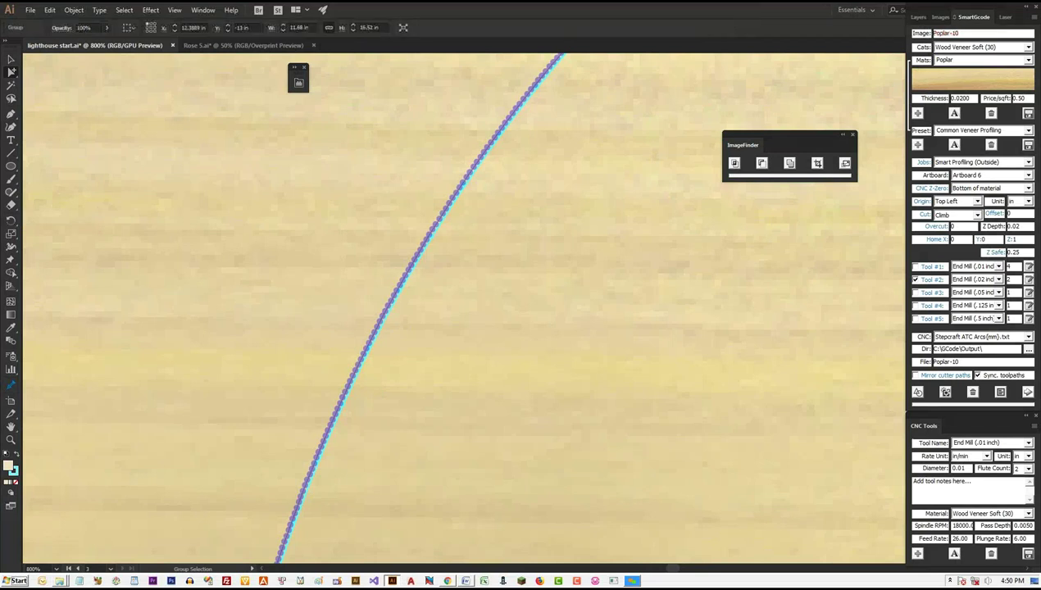
{"action": "scroll", "coordinate": [425, 309], "scroll_direction": "down", "scroll_amount": 5}
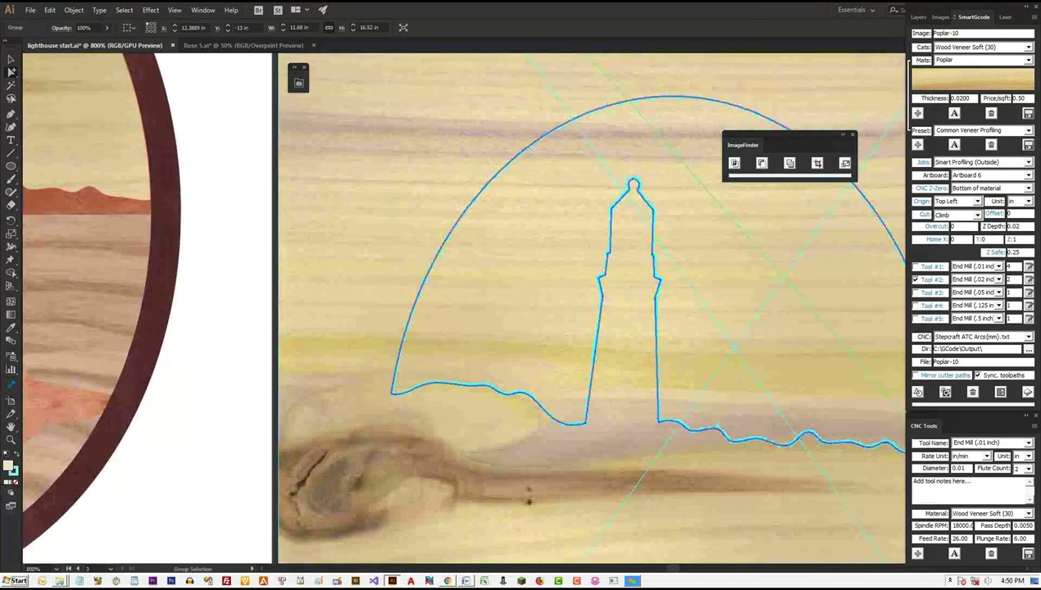
{"action": "key", "text": "r"}
{"action": "left_click_drag", "start_coordinate": [822, 415], "coordinate": [841, 339]}
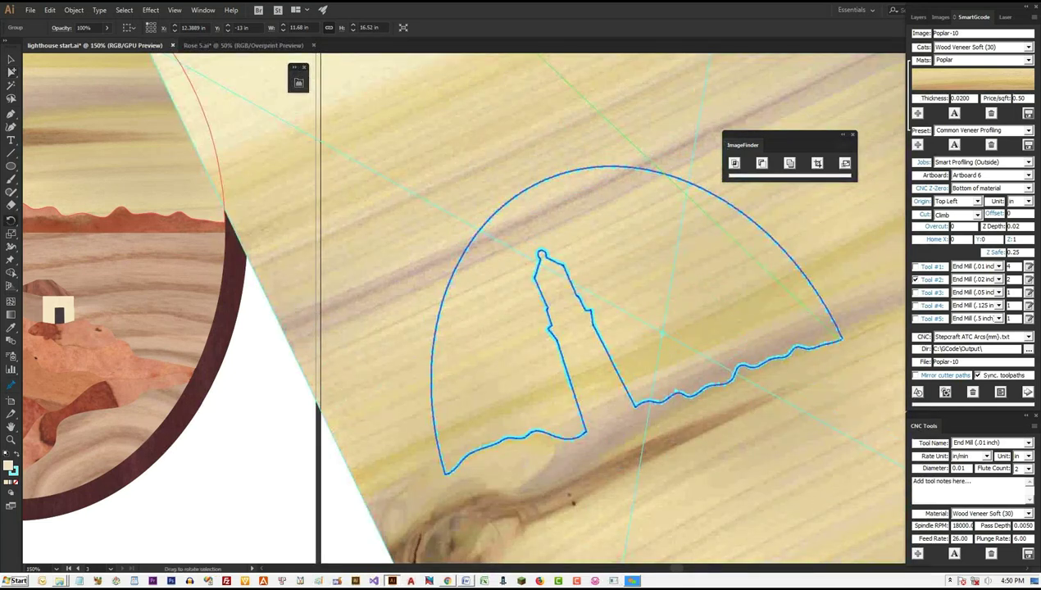
{"action": "key", "text": "ctrl+z"}
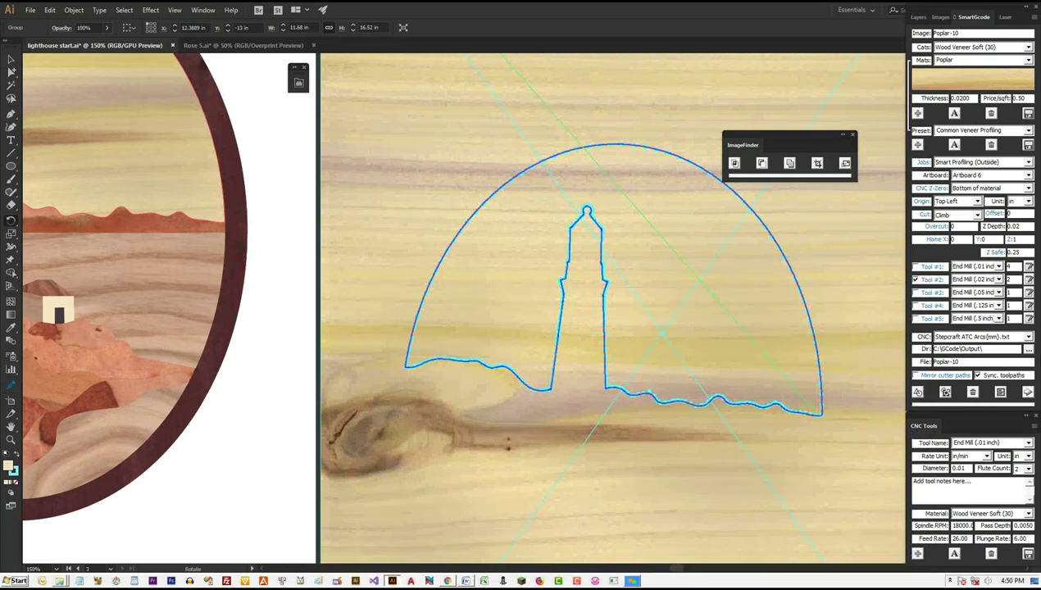
- Rotate only the sky toolpath outline counterclockwise on the right poplar sheet, leaving the wood image unrotated
{"action": "left_click", "coordinate": [13, 72]}
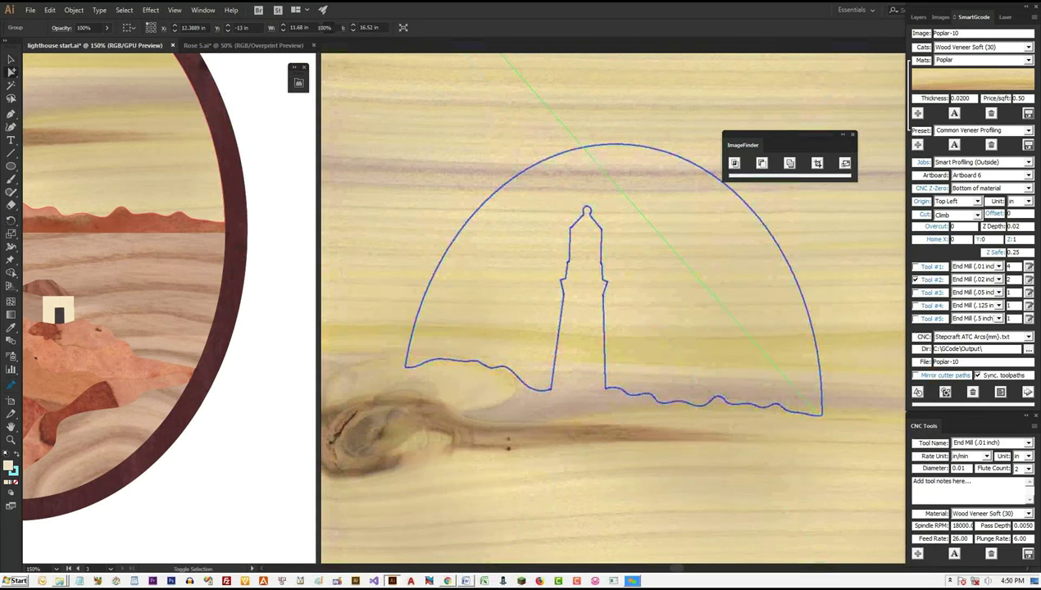
{"action": "key", "text": "ctrl+shift+a"}
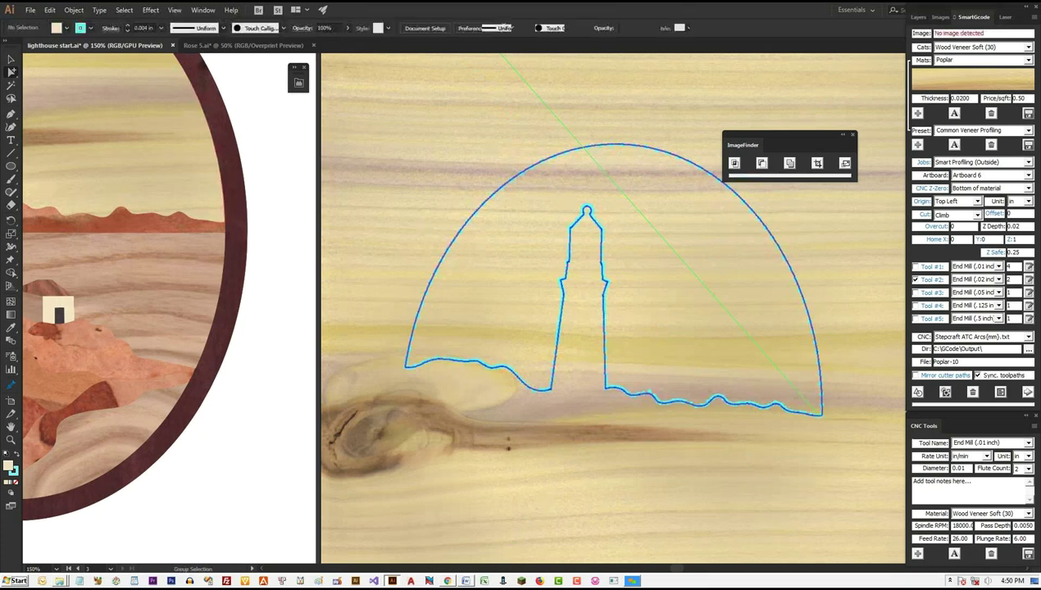
{"action": "key", "text": "ctrl+a"}
{"action": "key", "text": "r"}
{"action": "left_click_drag", "start_coordinate": [822, 414], "coordinate": [850, 351]}
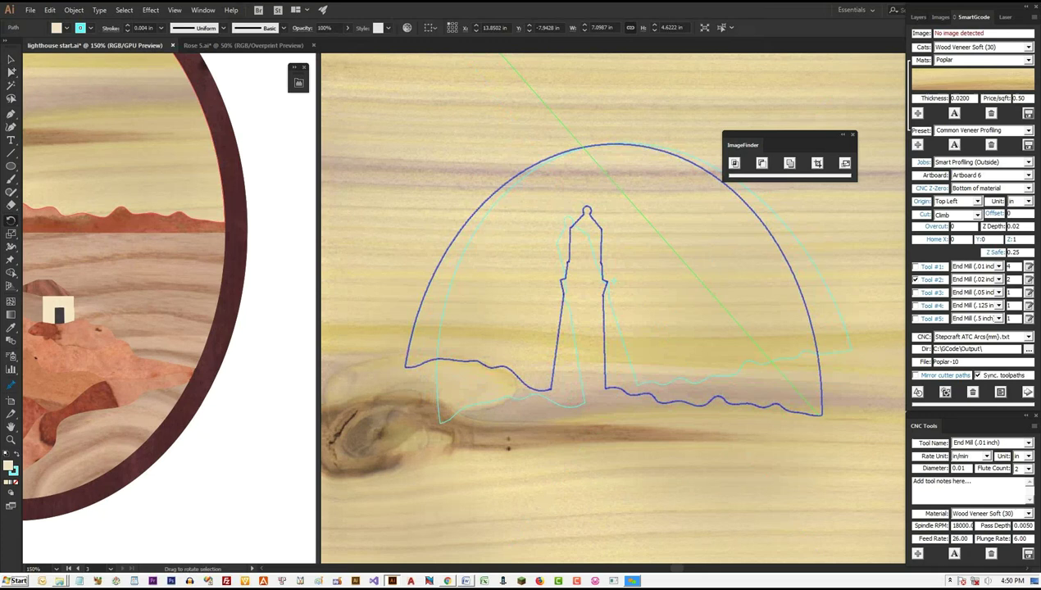
{"action": "left_click_drag", "start_coordinate": [443, 416], "coordinate": [440, 419]}
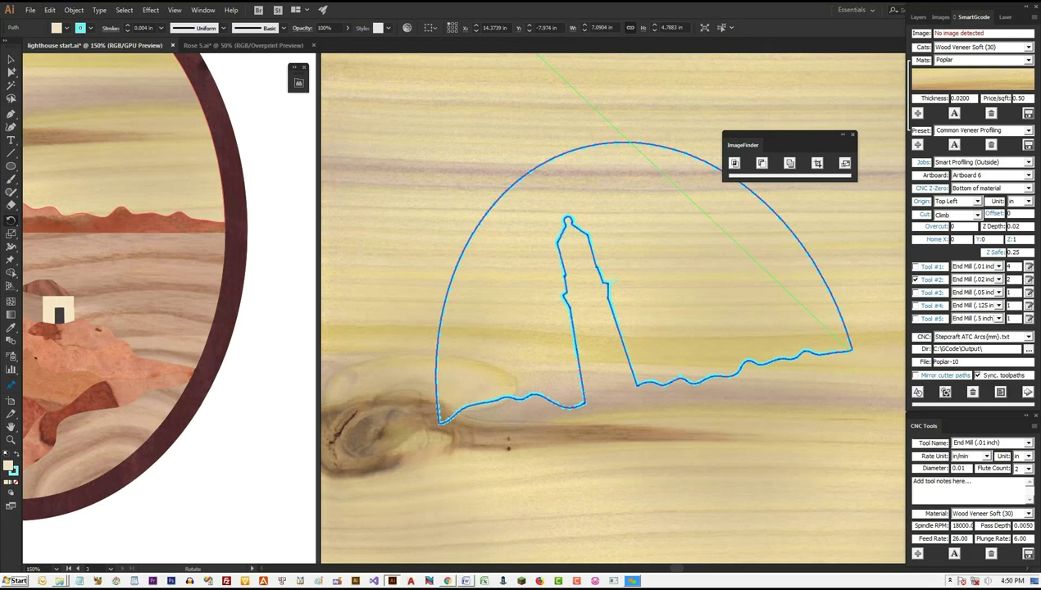
- Compare the rotated sky toolpath with the lighthouse picture and the source outline on the left poplar sheet
{"action": "key", "text": "ctrl+minus"}
{"action": "key", "text": "ctrl+minus"}
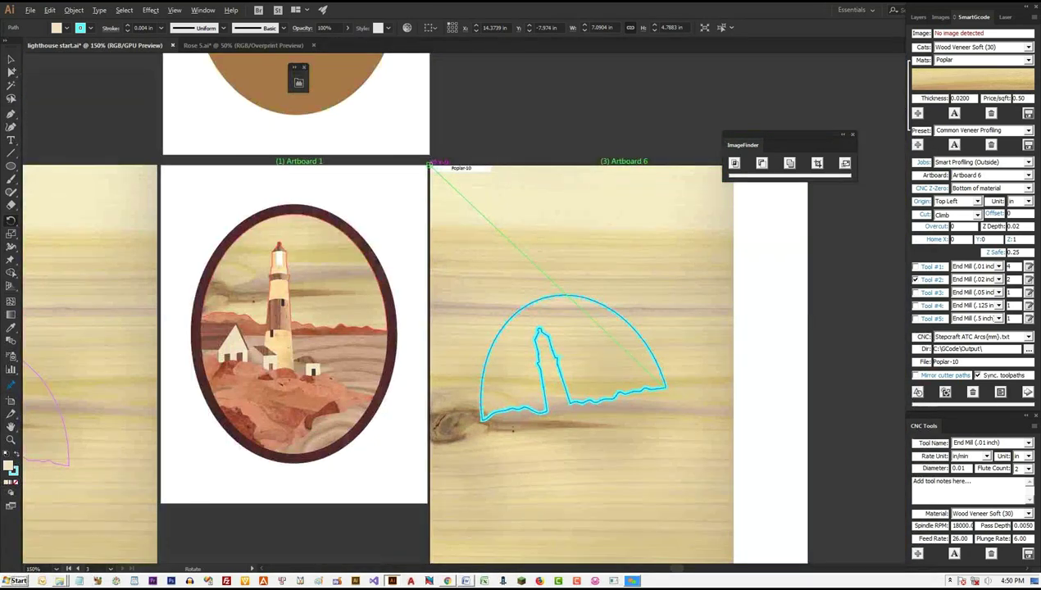
{"action": "key", "text": "ctrl+minus"}
{"action": "key", "text": "ctrl+minus"}
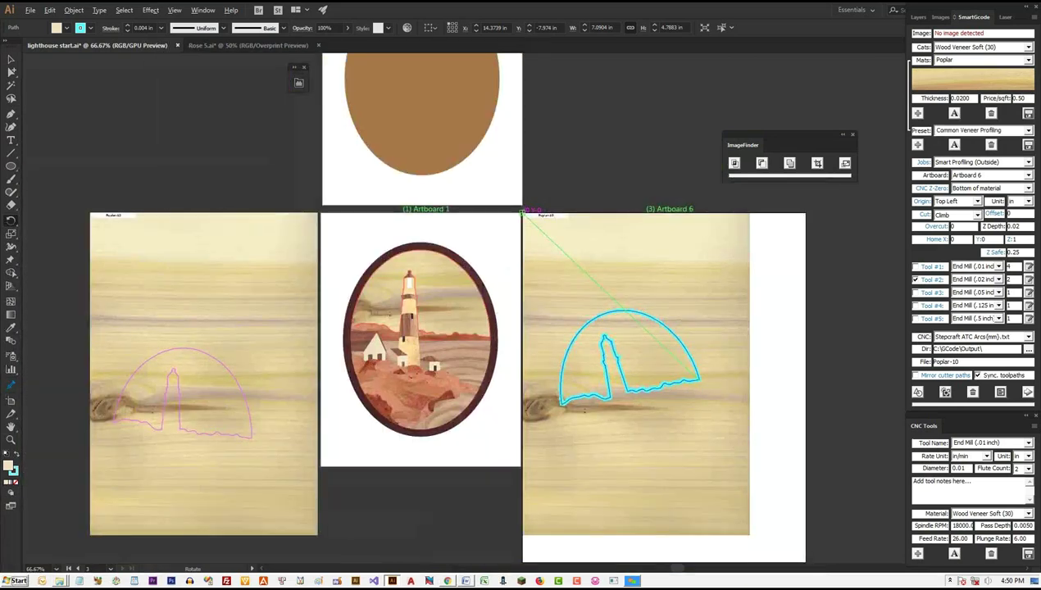
{"action": "key", "text": "ctrl+plus"}
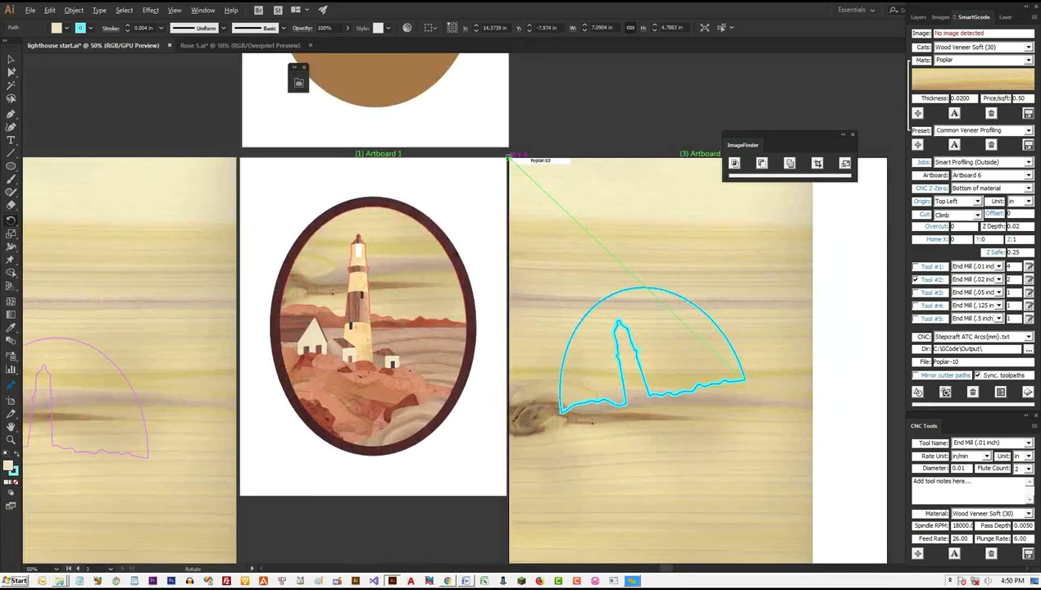
{"action": "key", "text": "ctrl+plus"}
{"action": "key", "text": "ctrl+plus"}
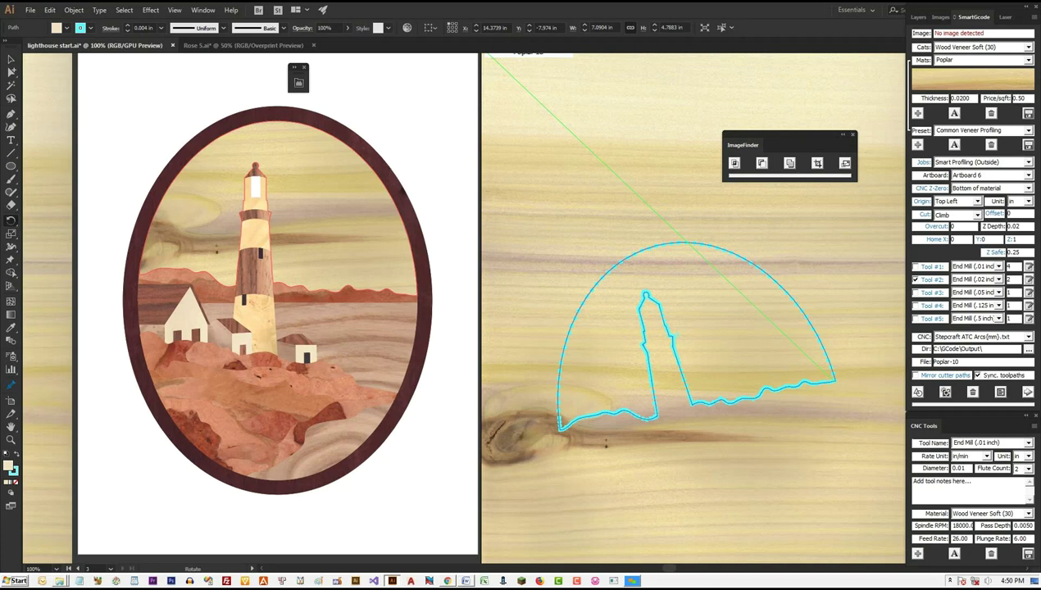
{"action": "key", "text": "ctrl+minus"}
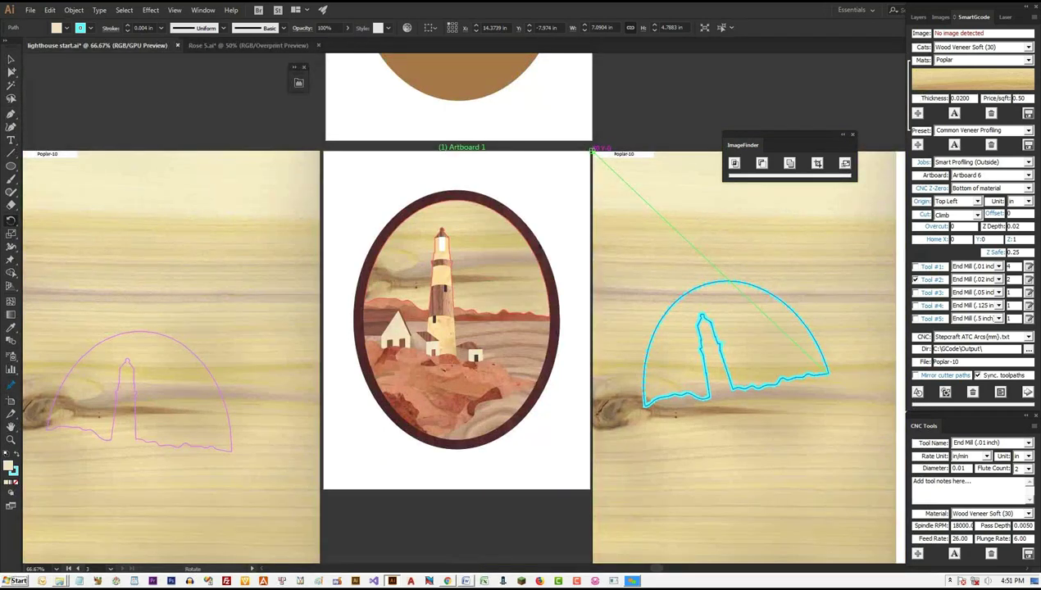
- Move the source sky outline on the left poplar sheet upward and back to its starting position
{"action": "key", "text": "v"}
{"action": "left_click_drag", "start_coordinate": [46, 428], "coordinate": [68, 390]}
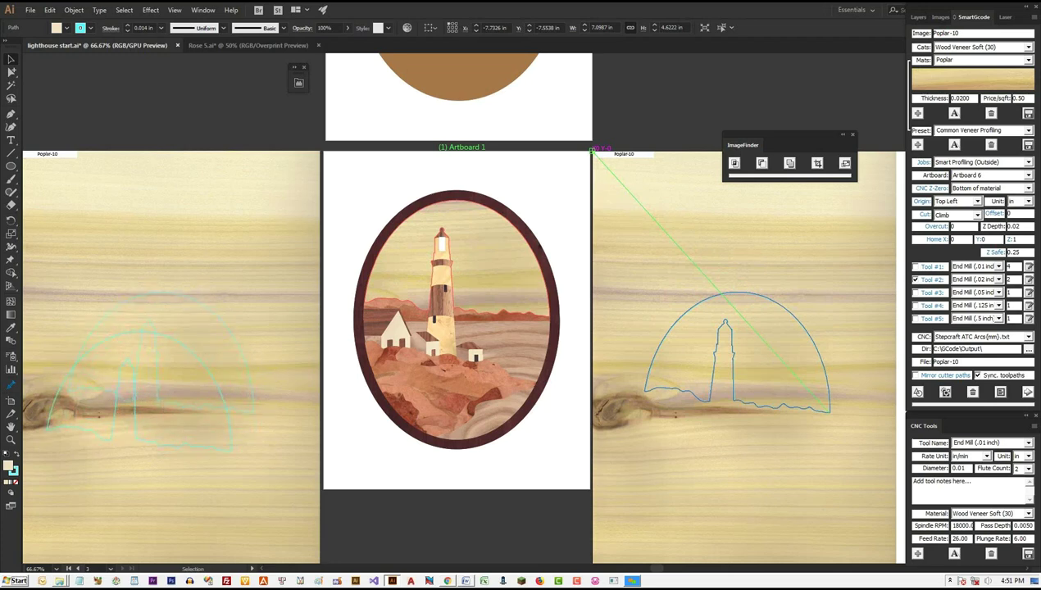
{"action": "left_click_drag", "start_coordinate": [164, 292], "coordinate": [142, 331]}
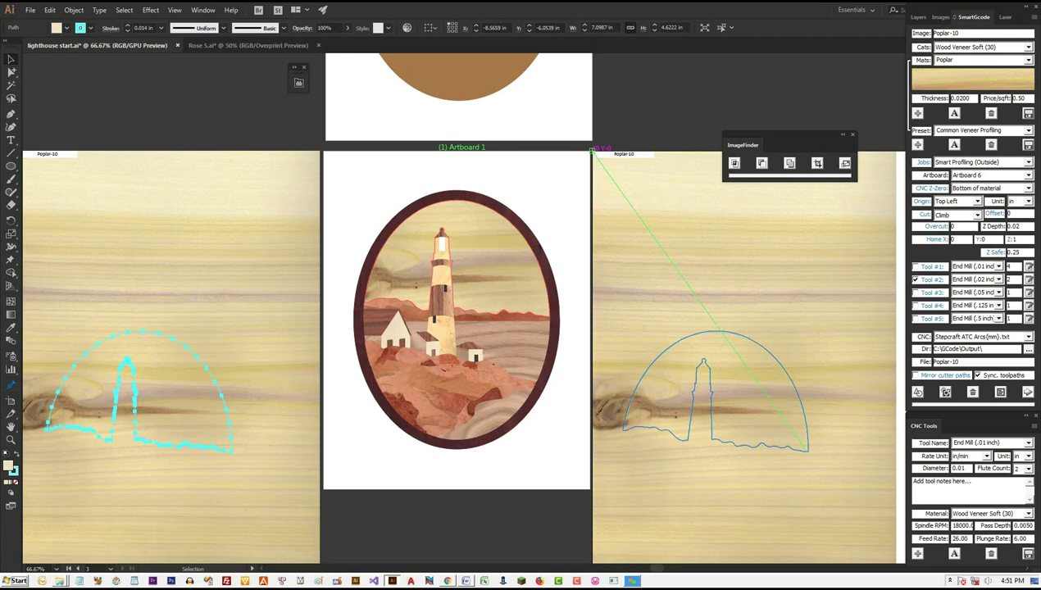
{"action": "key", "text": "ctrl+shift+a"}
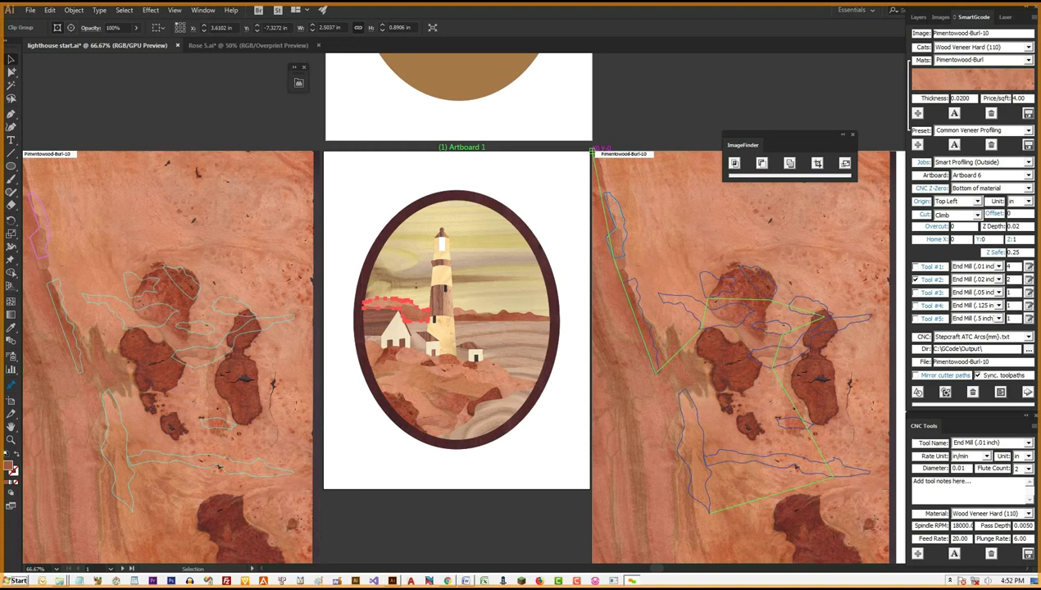
- Review the file formats available in the Export As dialog and close it without exporting
{"action": "left_click", "coordinate": [31, 11]}
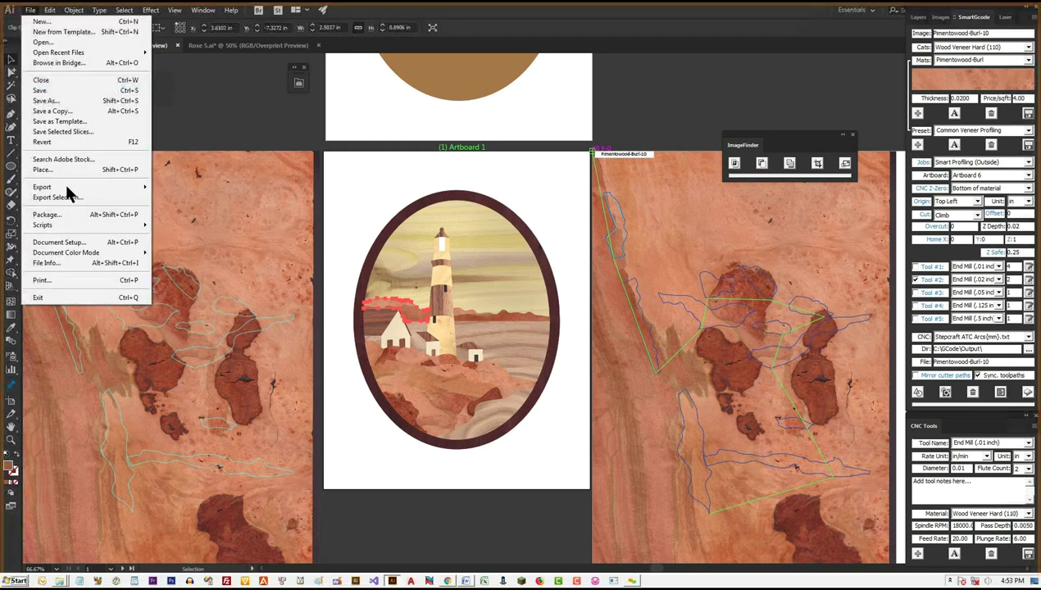
{"action": "mouse_move", "coordinate": [129, 197]}
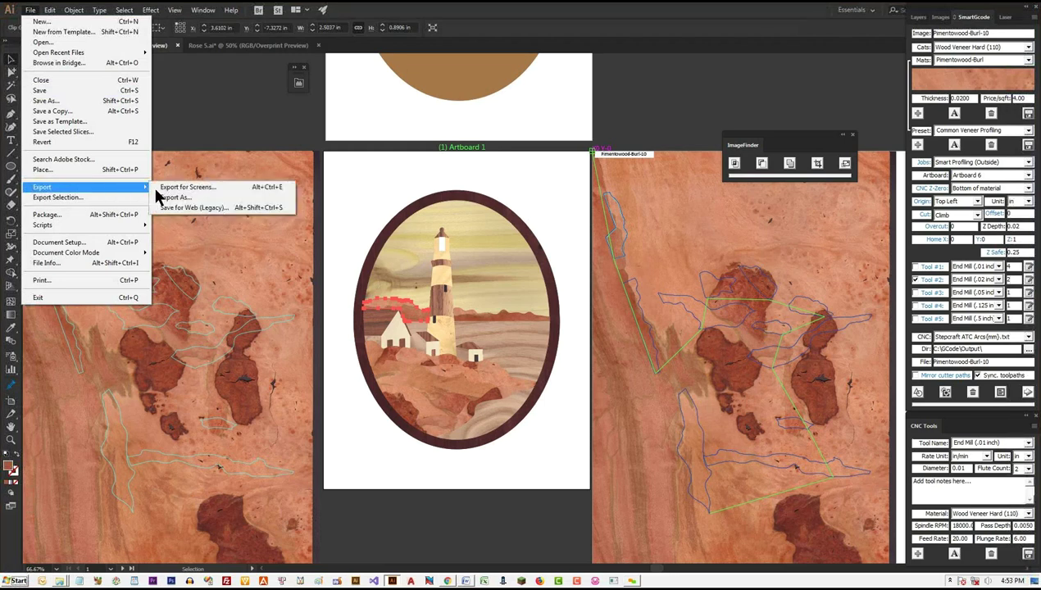
{"action": "left_click", "coordinate": [172, 199]}
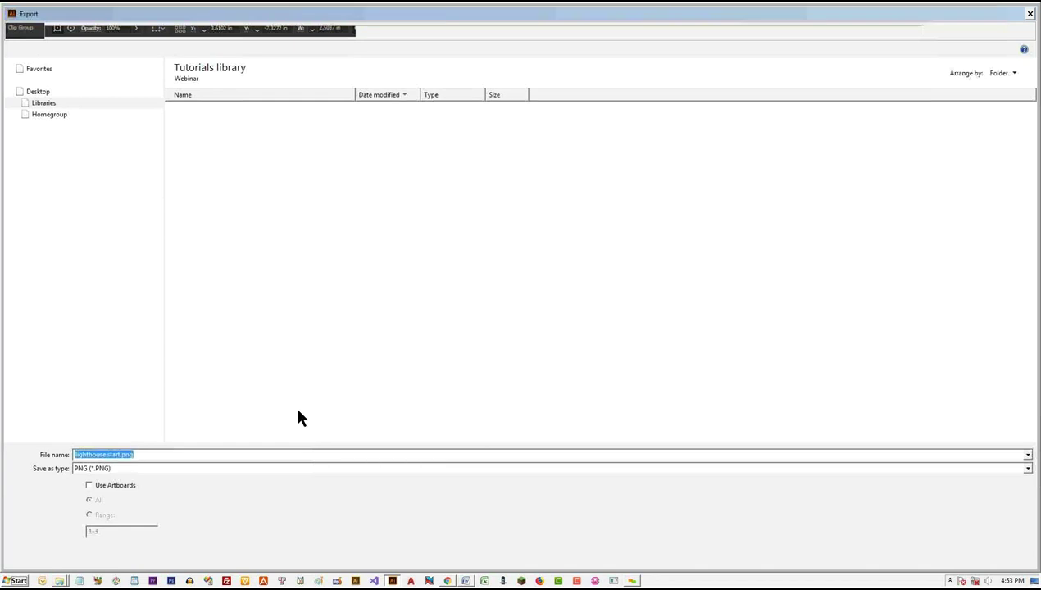
{"action": "left_click", "coordinate": [1027, 469]}
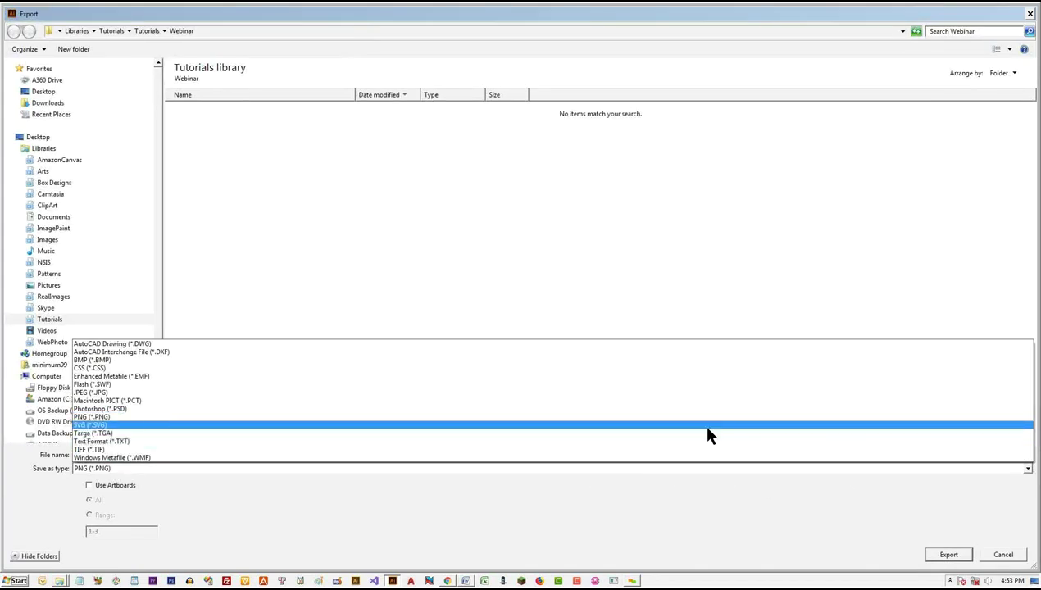
{"action": "left_click", "coordinate": [1012, 554]}
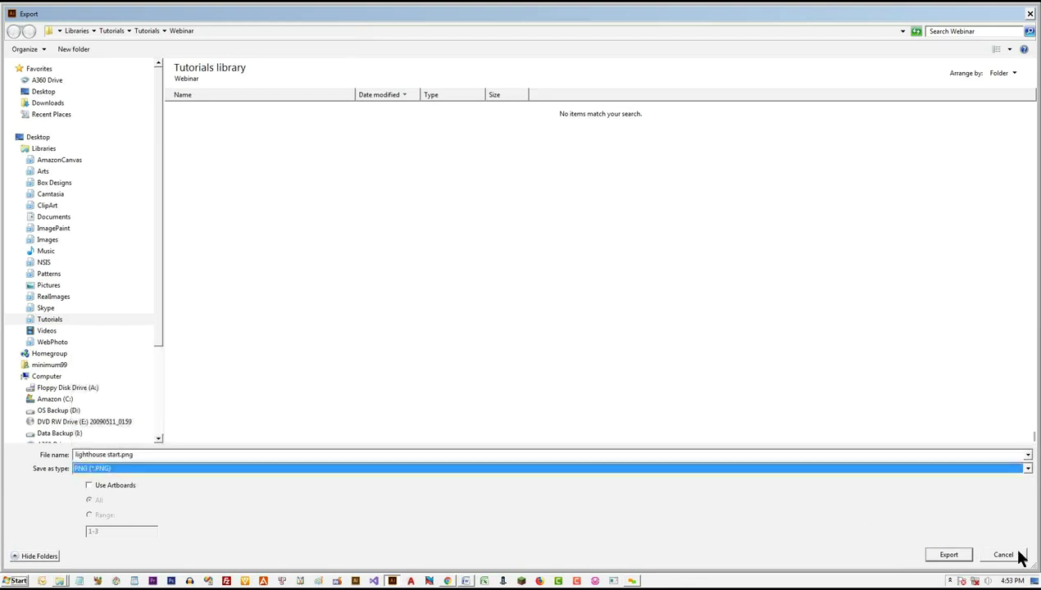
{"action": "left_click", "coordinate": [1011, 556]}
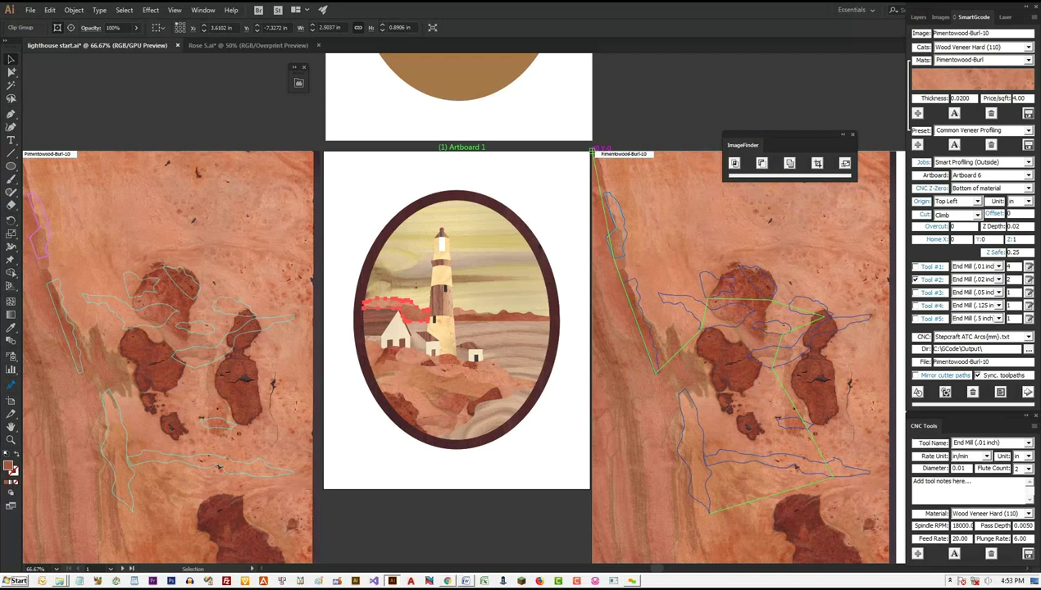
- Select the brown oval on Artboard 5 and set the material to Oak-Panel in the Wood Panel Hard (7) category
{"action": "key", "text": "ctrl+shift+a"}
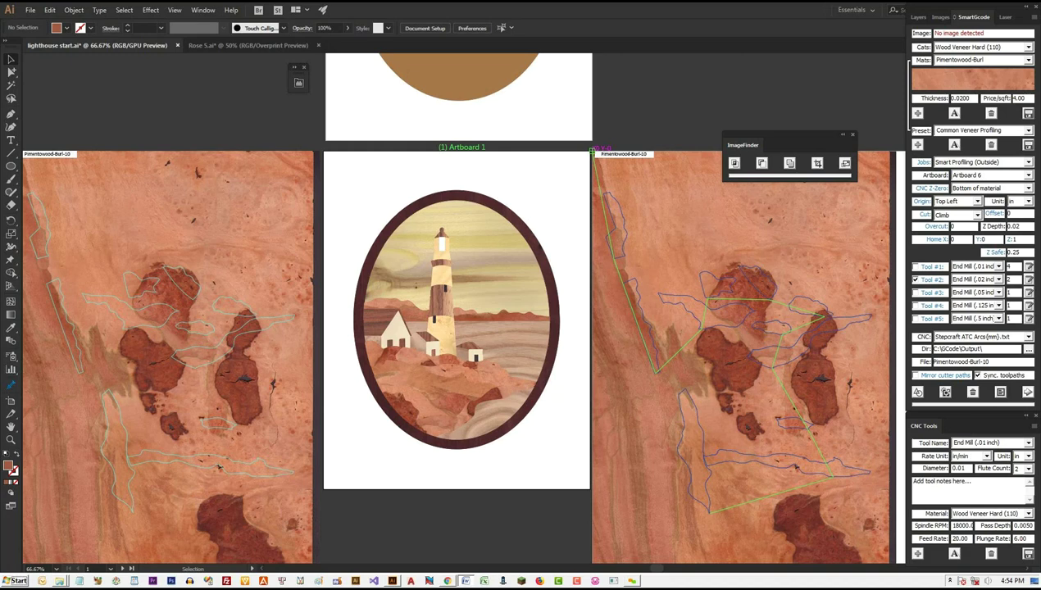
{"action": "key", "text": "space"}
{"action": "left_click_drag", "start_coordinate": [459, 197], "coordinate": [484, 519]}
{"action": "left_click", "coordinate": [482, 293]}
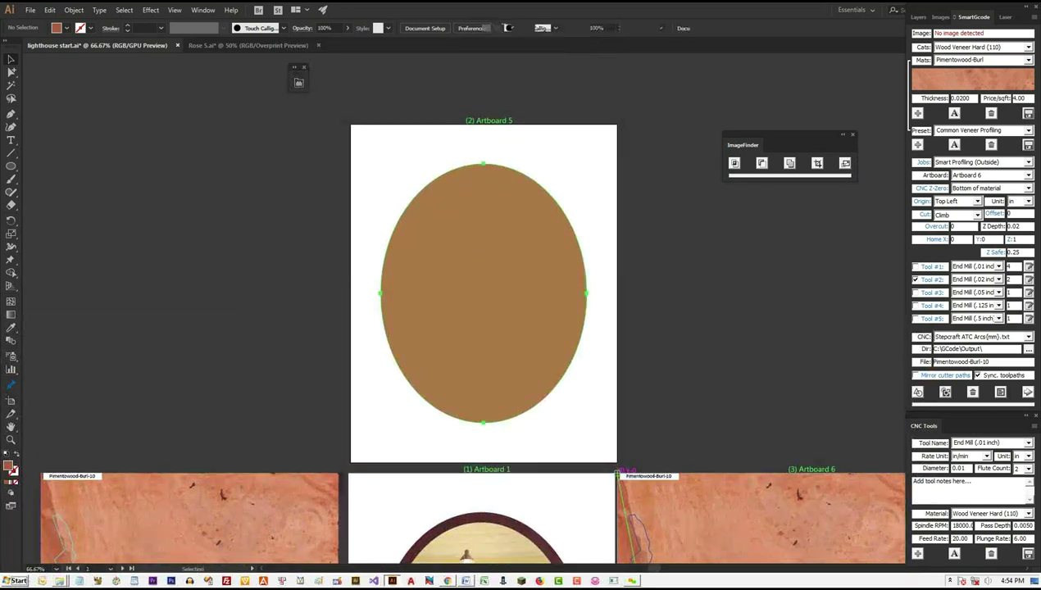
{"action": "left_click", "coordinate": [483, 345]}
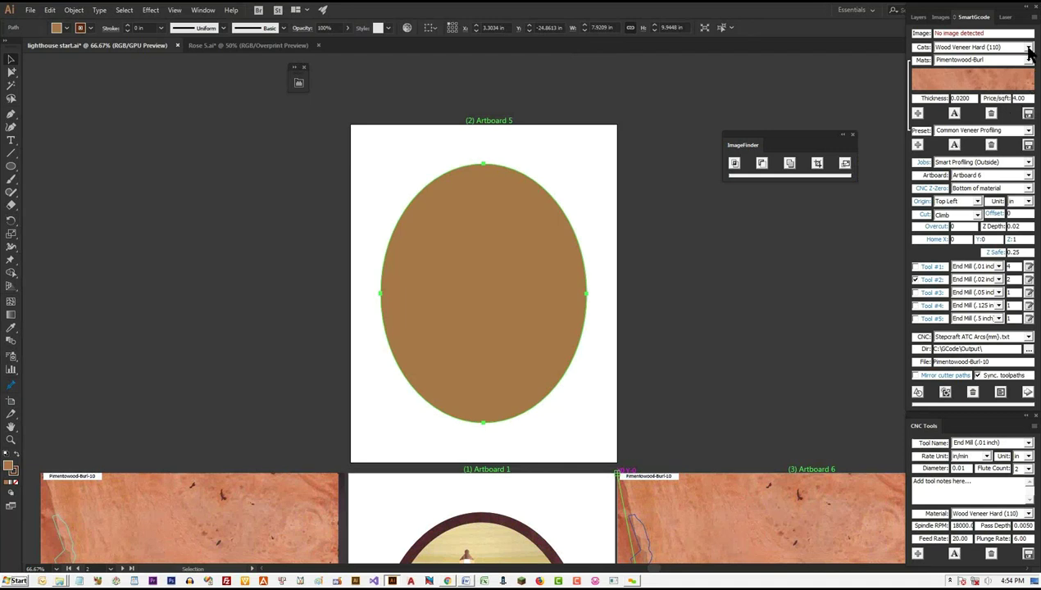
{"action": "left_click", "coordinate": [1029, 49]}
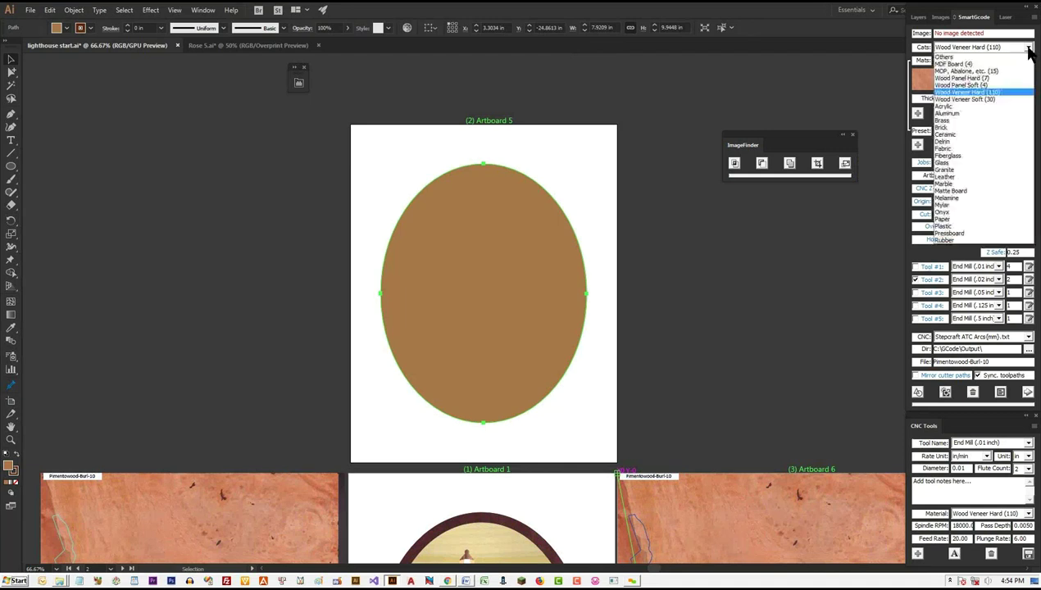
{"action": "left_click", "coordinate": [1003, 79]}
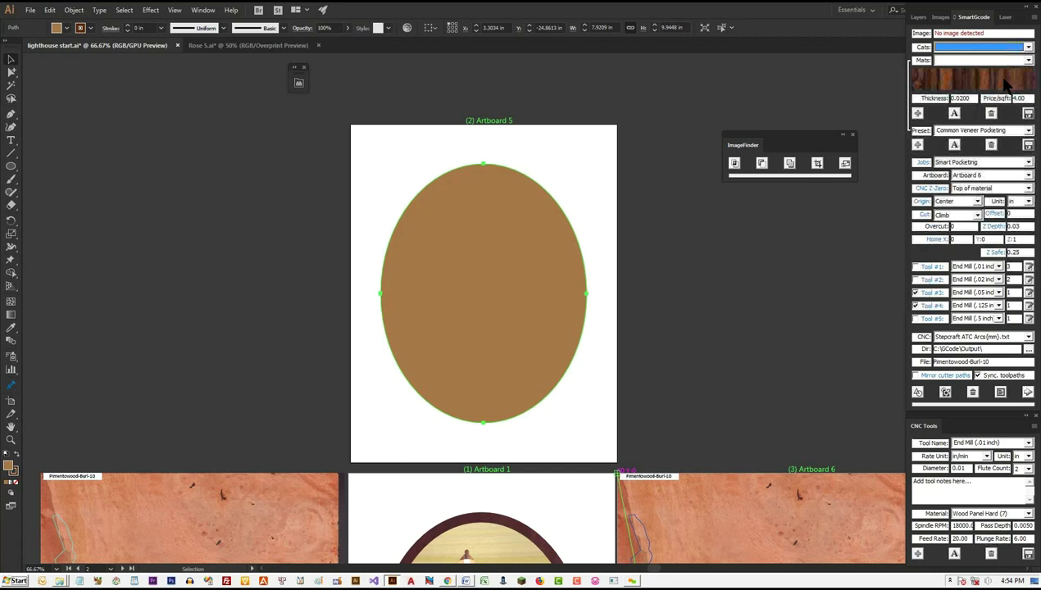
{"action": "left_click", "coordinate": [1028, 60]}
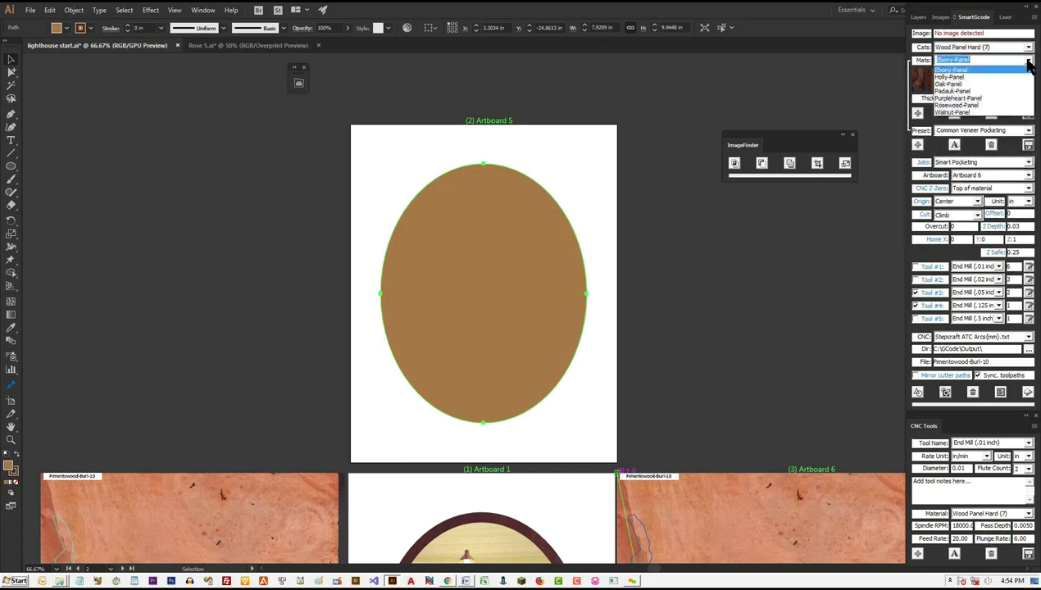
{"action": "left_click", "coordinate": [987, 83]}
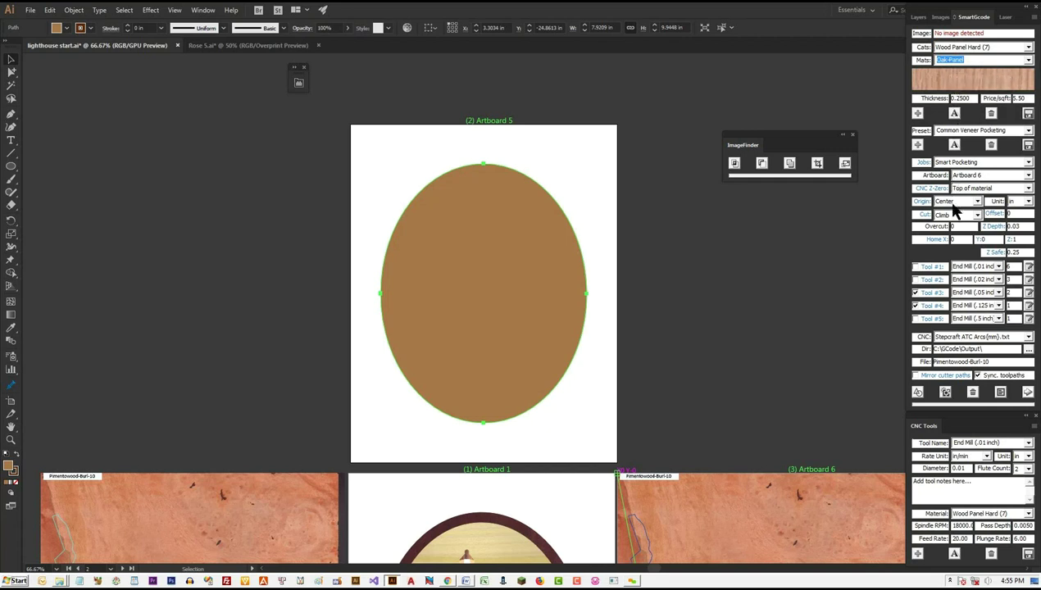
- Choose the Common Veneer Pocketing preset and set the job's artboard to Artboard 5
{"action": "left_click", "coordinate": [1028, 131]}
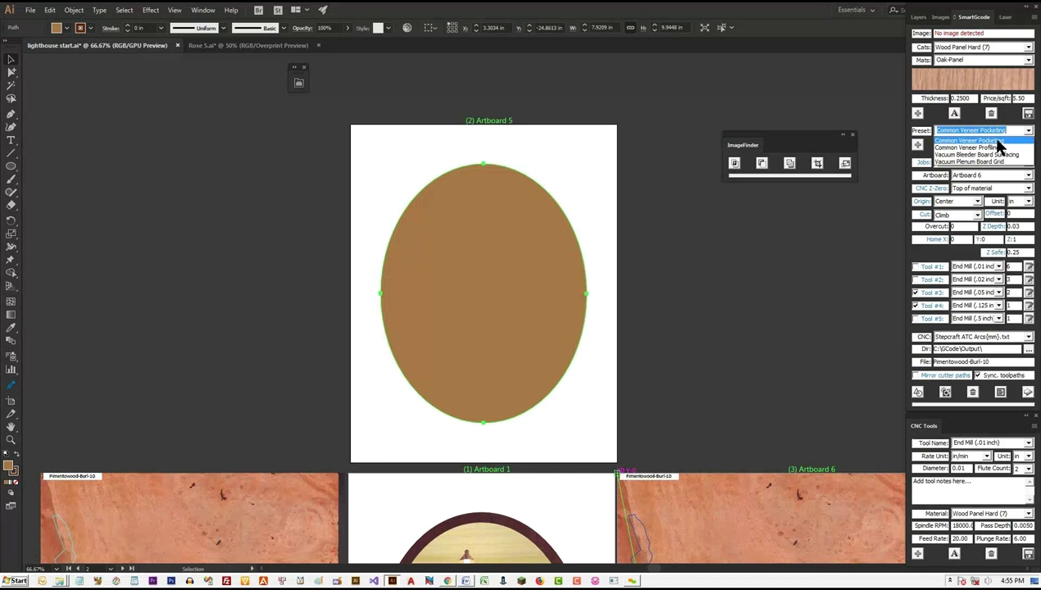
{"action": "left_click", "coordinate": [991, 141]}
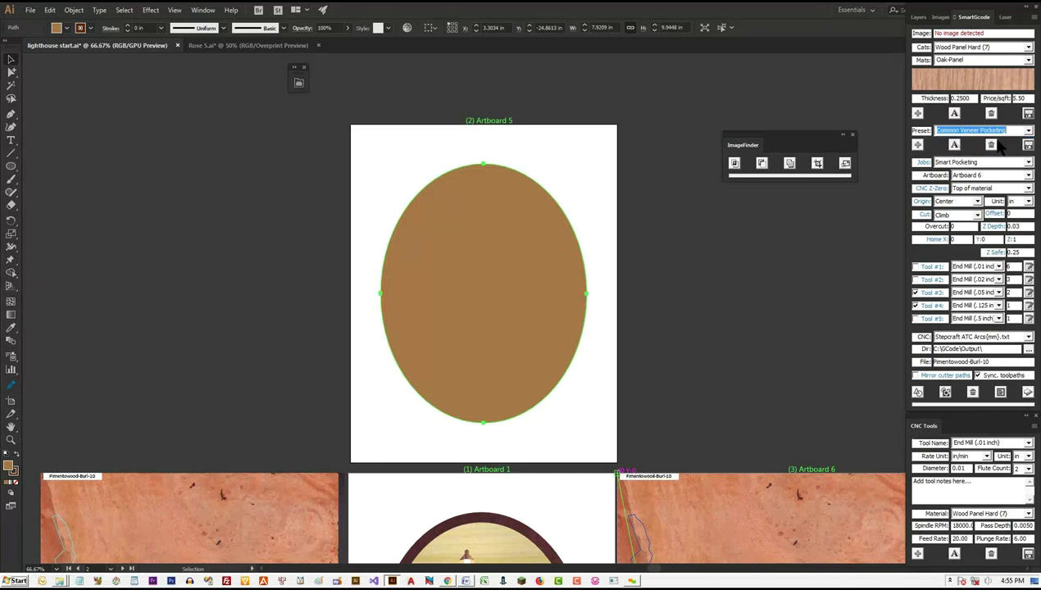
{"action": "left_click", "coordinate": [1028, 176]}
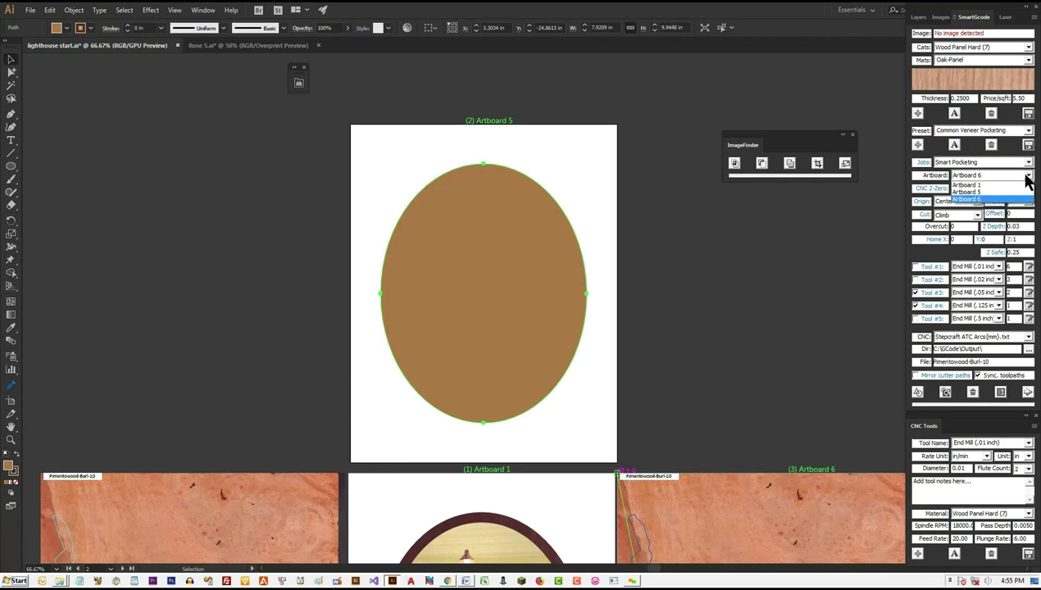
{"action": "left_click", "coordinate": [988, 192]}
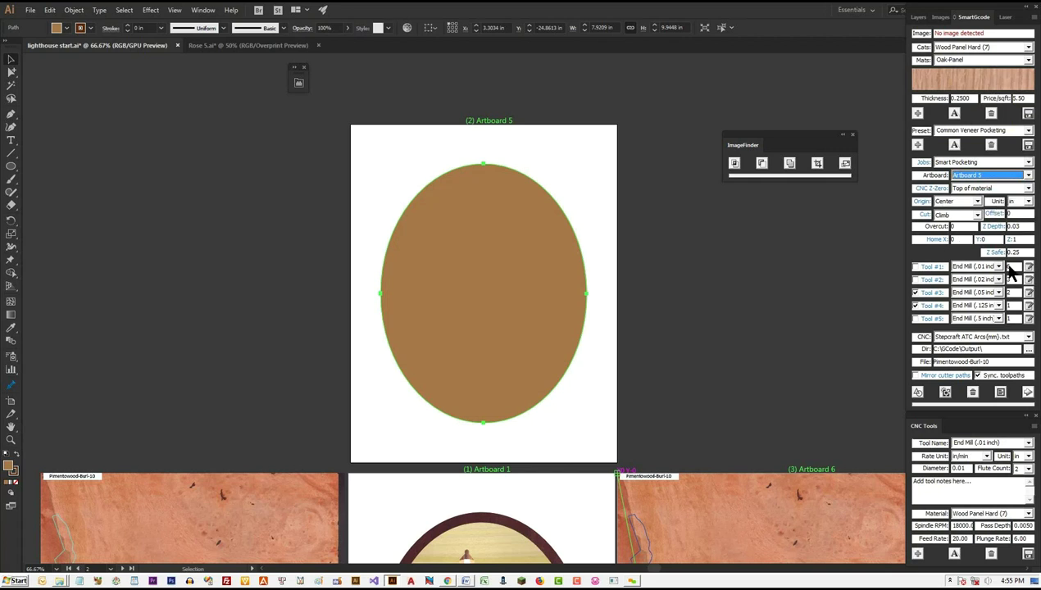
- Reapply the Common Veneer Pocketing preset, keeping the cut direction at Climb and the origin at Center
{"action": "left_click", "coordinate": [1027, 131]}
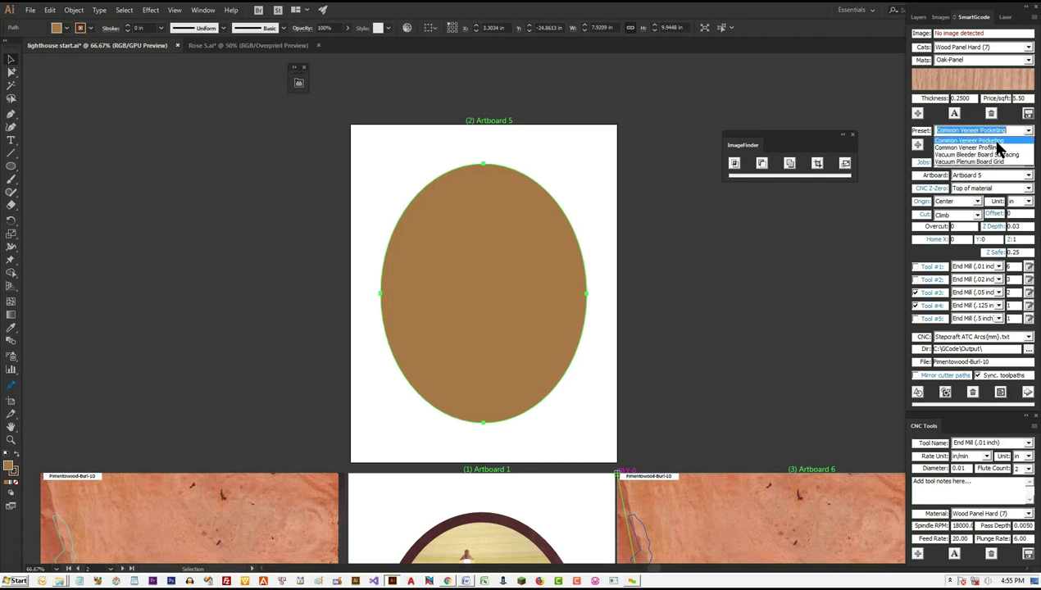
{"action": "left_click", "coordinate": [997, 142]}
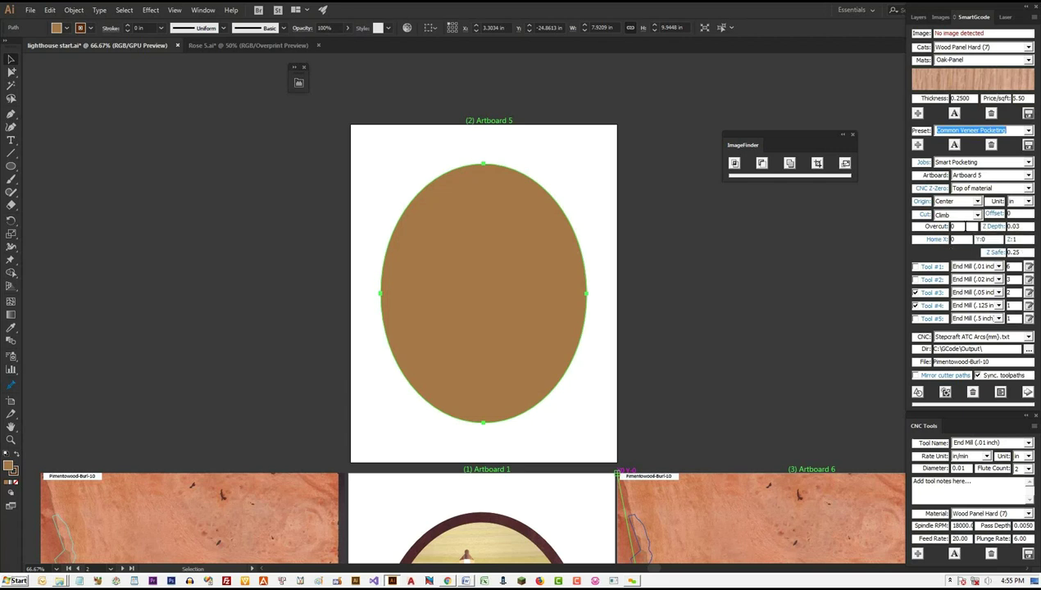
{"action": "left_click", "coordinate": [967, 215]}
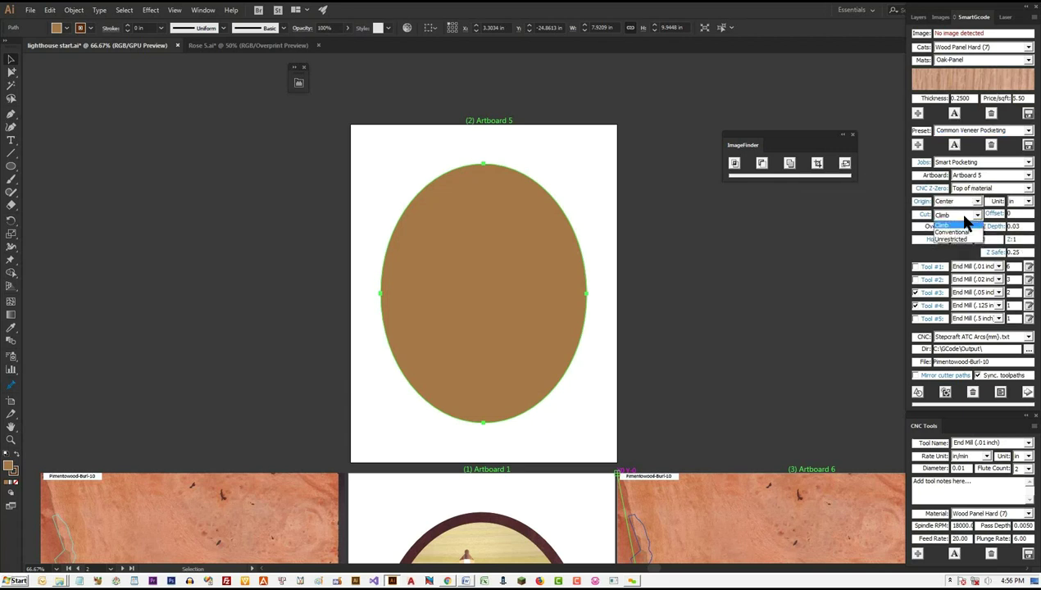
{"action": "left_click", "coordinate": [873, 213]}
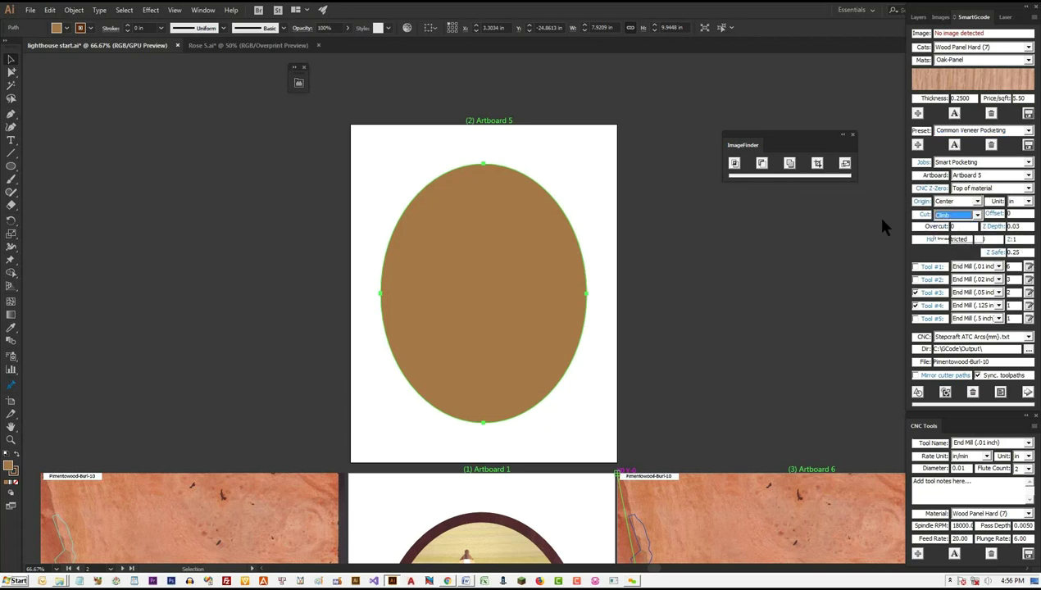
{"action": "left_click", "coordinate": [955, 202]}
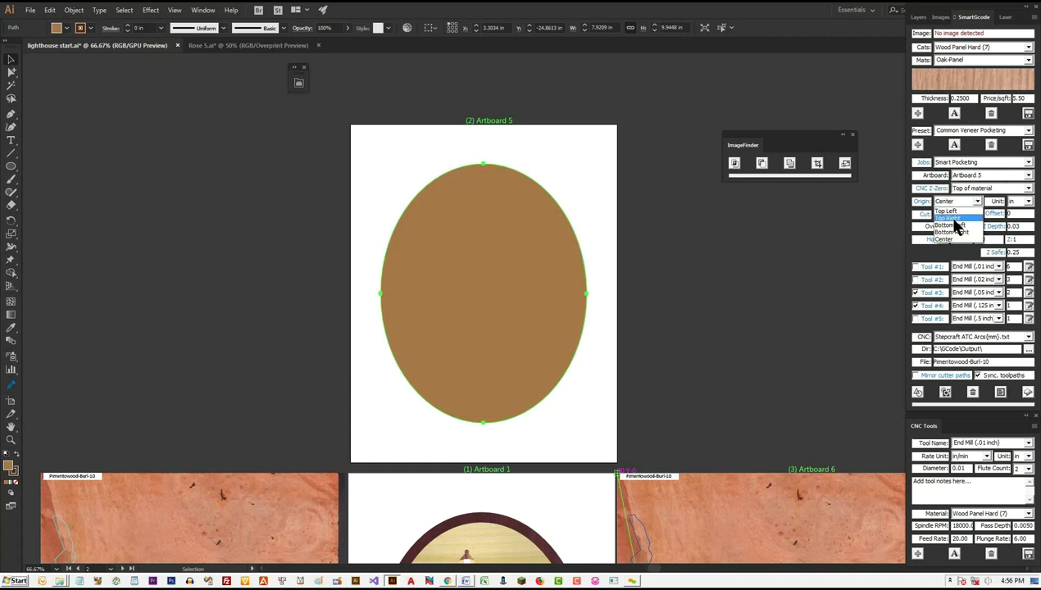
{"action": "left_click", "coordinate": [954, 240]}
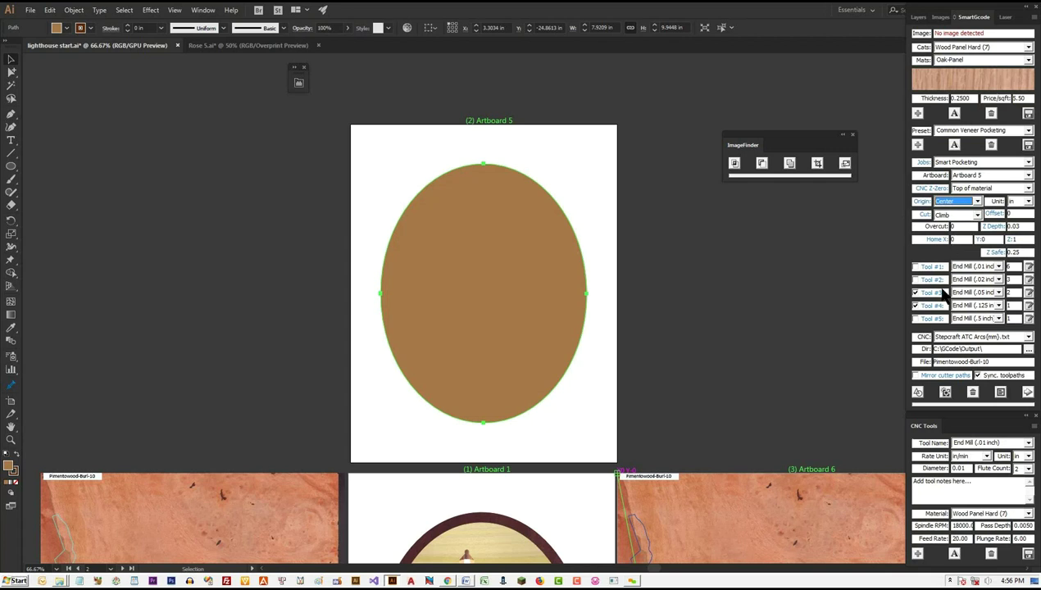
- Enable only Tool #5, the .5 inch end mill, and generate the pocketing toolpath for the oval
{"action": "left_click", "coordinate": [915, 293]}
{"action": "left_click", "coordinate": [915, 306]}
{"action": "left_click", "coordinate": [915, 318]}
{"action": "left_click", "coordinate": [946, 392]}
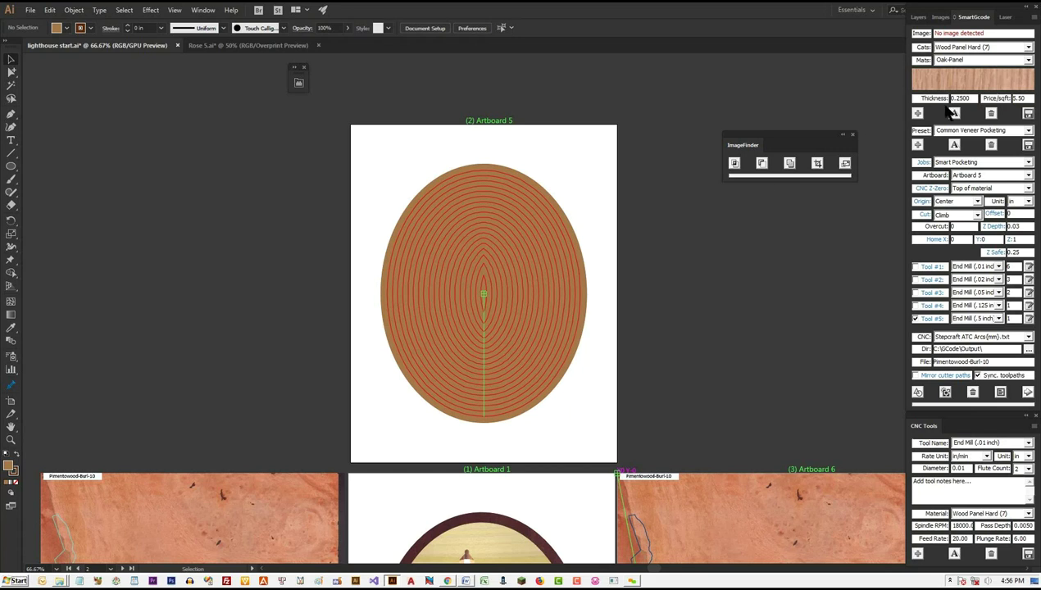
- Turn on tool diameter simulation and examine the overlapping cutter passes around the centre of the oval
{"action": "left_click", "coordinate": [1034, 18]}
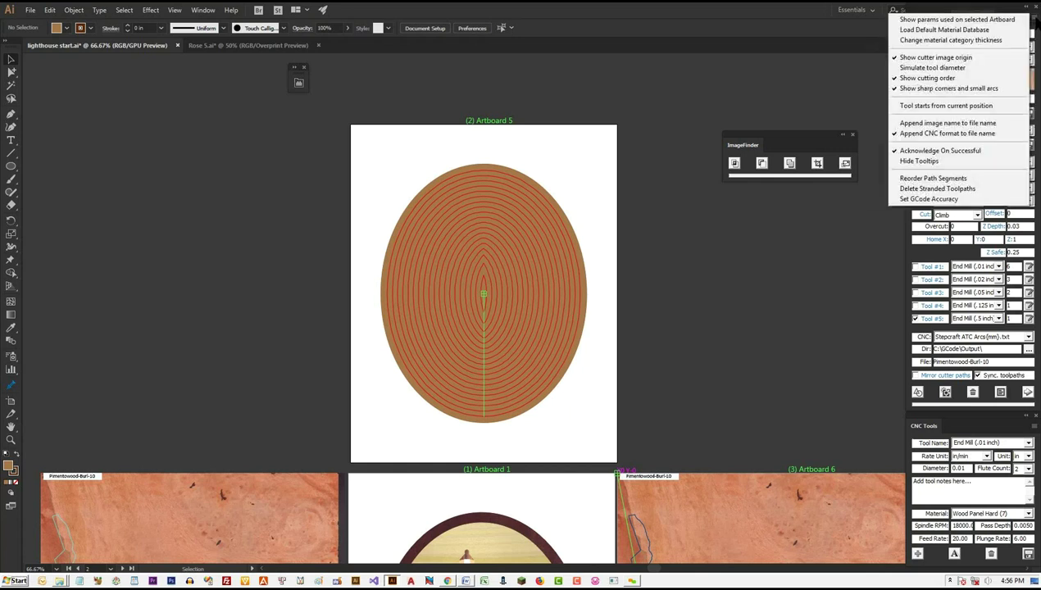
{"action": "left_click", "coordinate": [932, 69]}
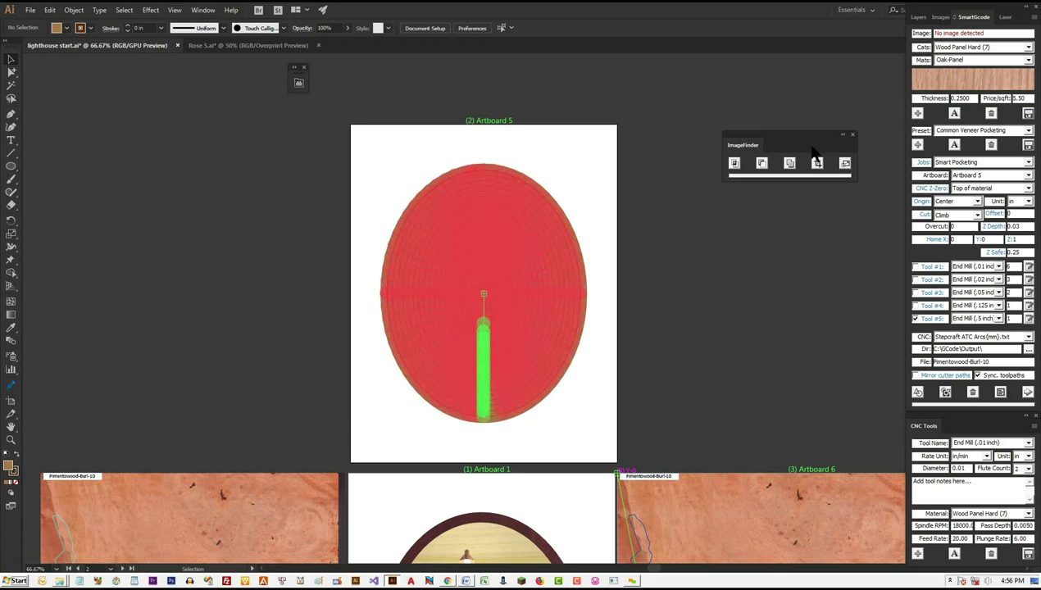
{"action": "key", "text": "ctrl+space"}
{"action": "left_click_drag", "start_coordinate": [499, 339], "coordinate": [586, 339]}
{"action": "key", "text": "ctrl+minus"}
{"action": "key", "text": "ctrl+minus"}
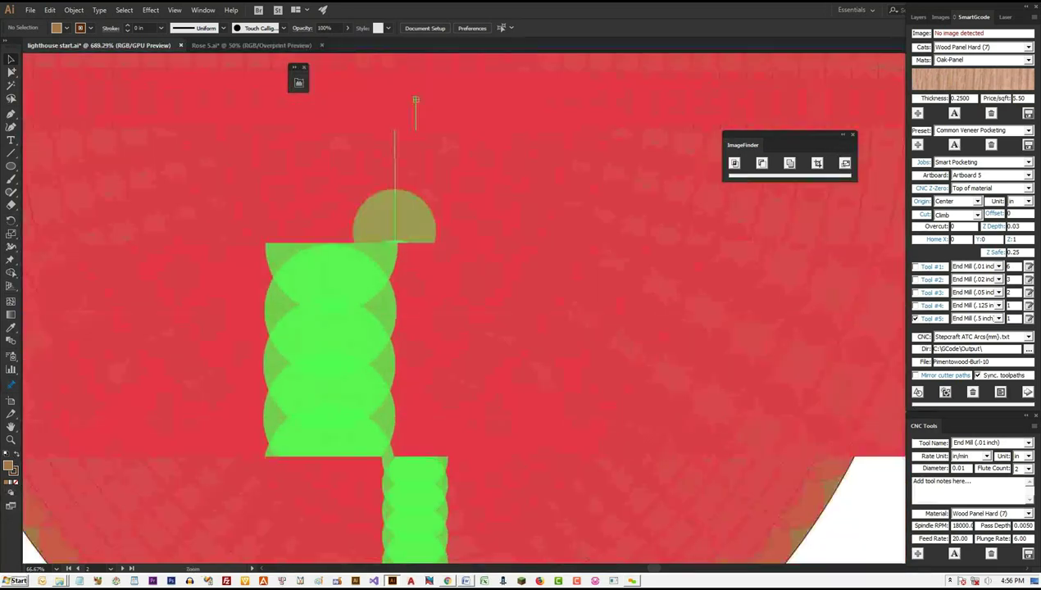
{"action": "key", "text": "ctrl+minus"}
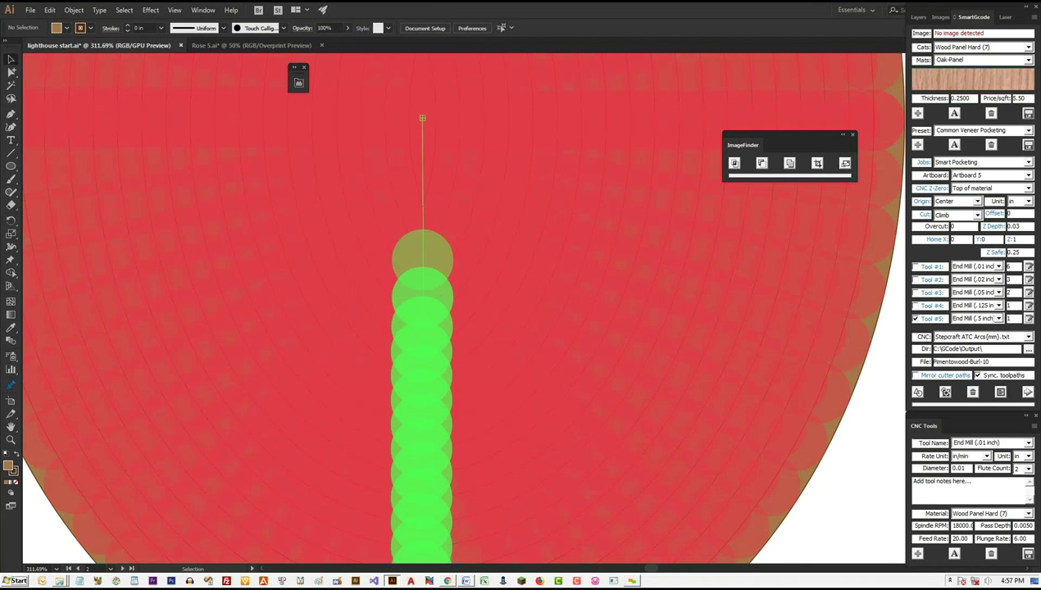
{"action": "key", "text": "ctrl+minus"}
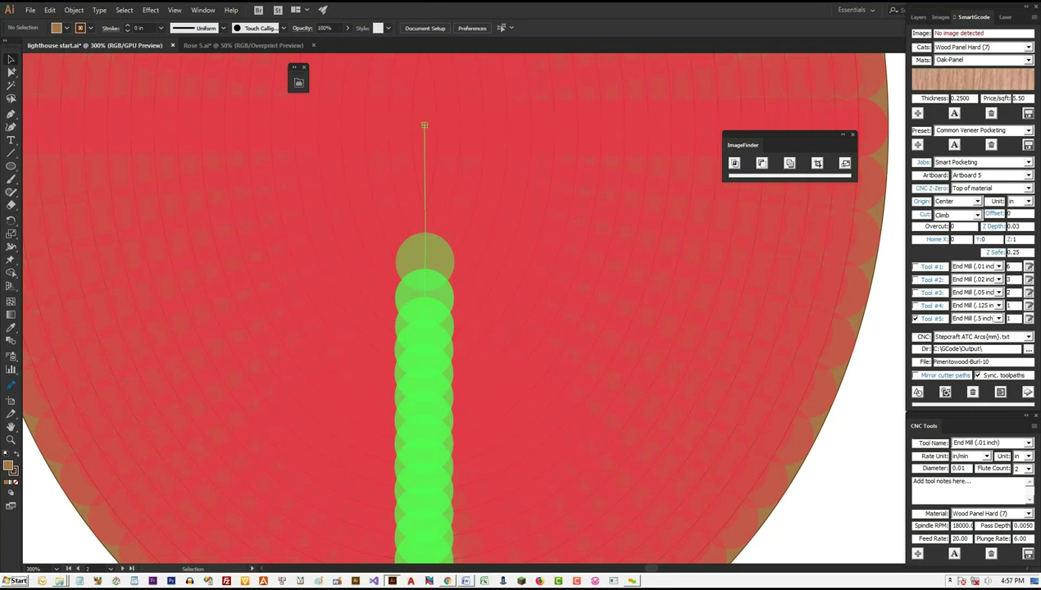
{"action": "key", "text": "ctrl+0"}
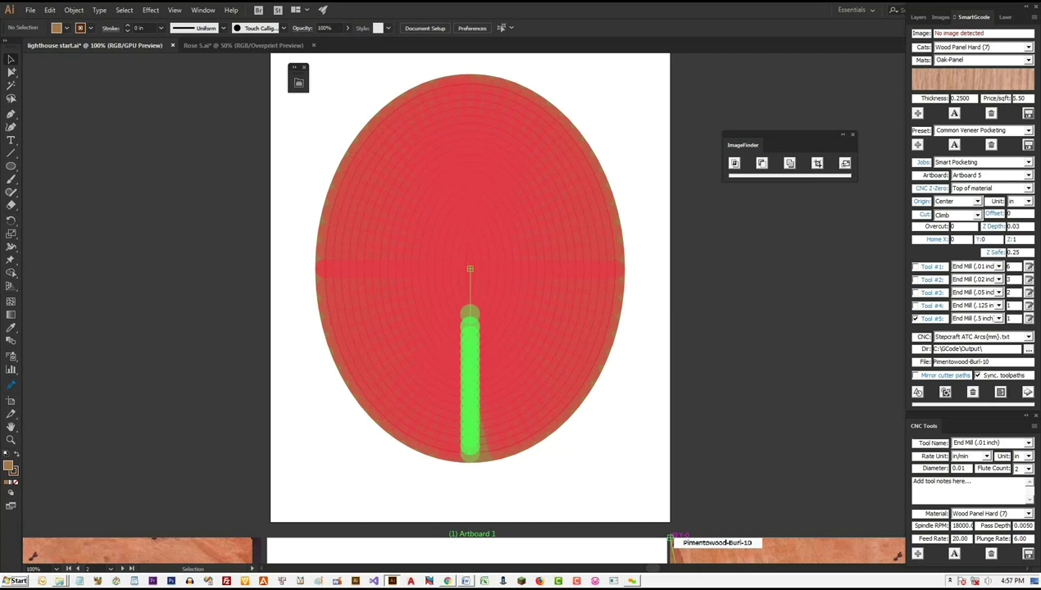
{"action": "key", "text": "ctrl+minus"}
{"action": "key", "text": "ctrl+minus"}
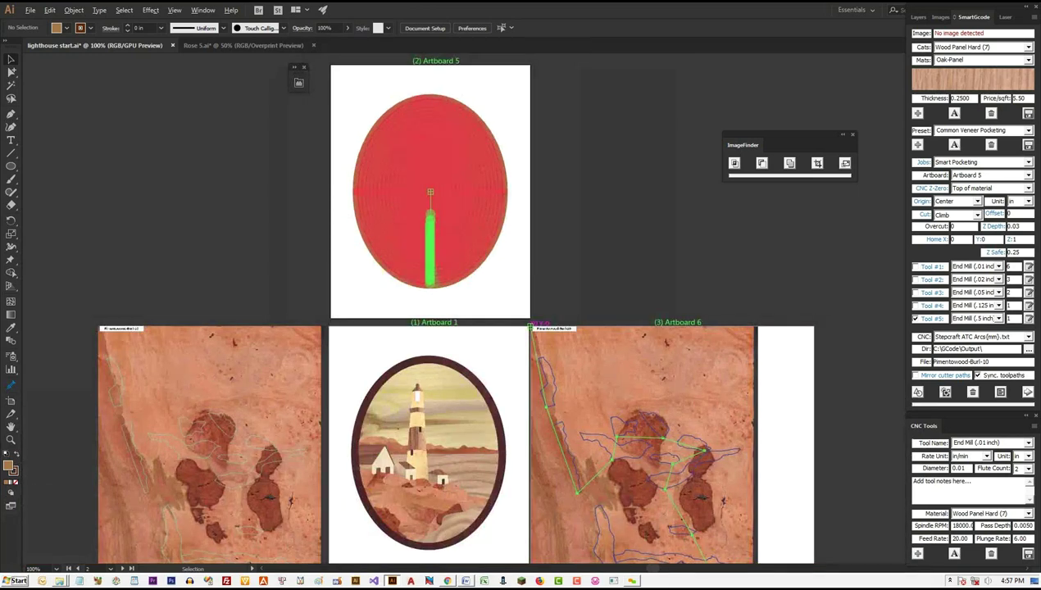
- Load the Pimentowood-Burl material and Common Veneer Profiling settings from the artwork on the burl sheet of Artboard 6
{"action": "scroll", "coordinate": [452, 311], "scroll_direction": "down", "scroll_amount": 3}
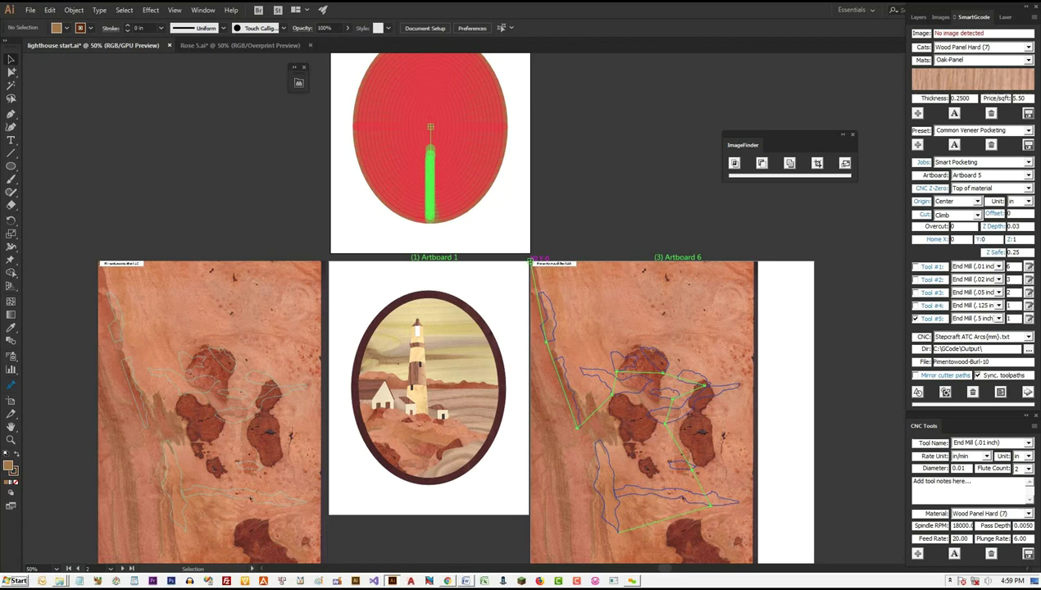
{"action": "scroll", "coordinate": [455, 307], "scroll_direction": "down", "scroll_amount": 2}
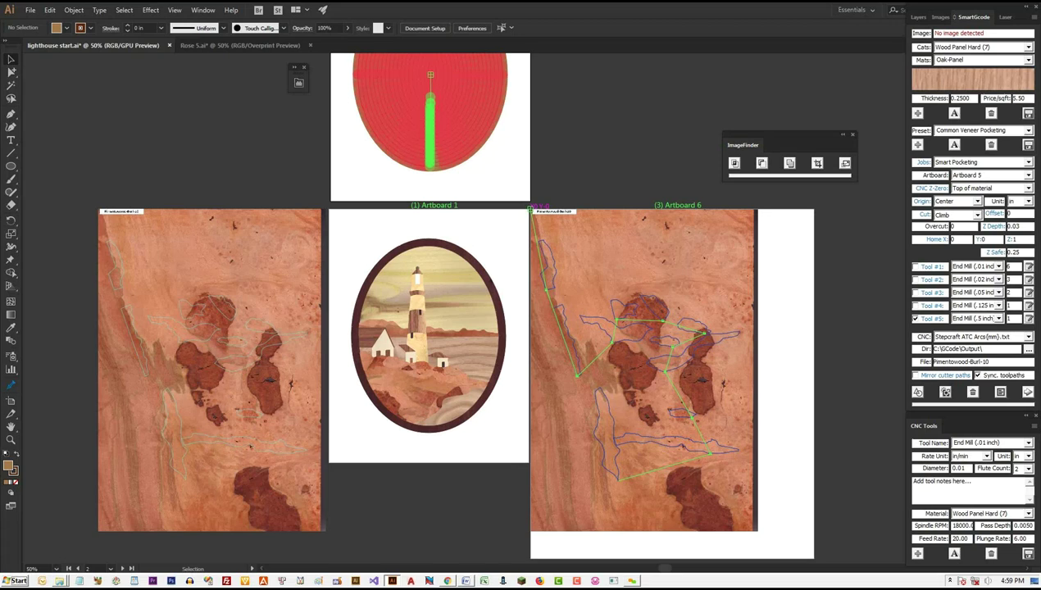
{"action": "mouse_move", "coordinate": [644, 369]}
{"action": "left_mouse_down"}
{"action": "mouse_move", "coordinate": [632, 368]}
{"action": "mouse_move", "coordinate": [645, 370]}
{"action": "left_mouse_up"}
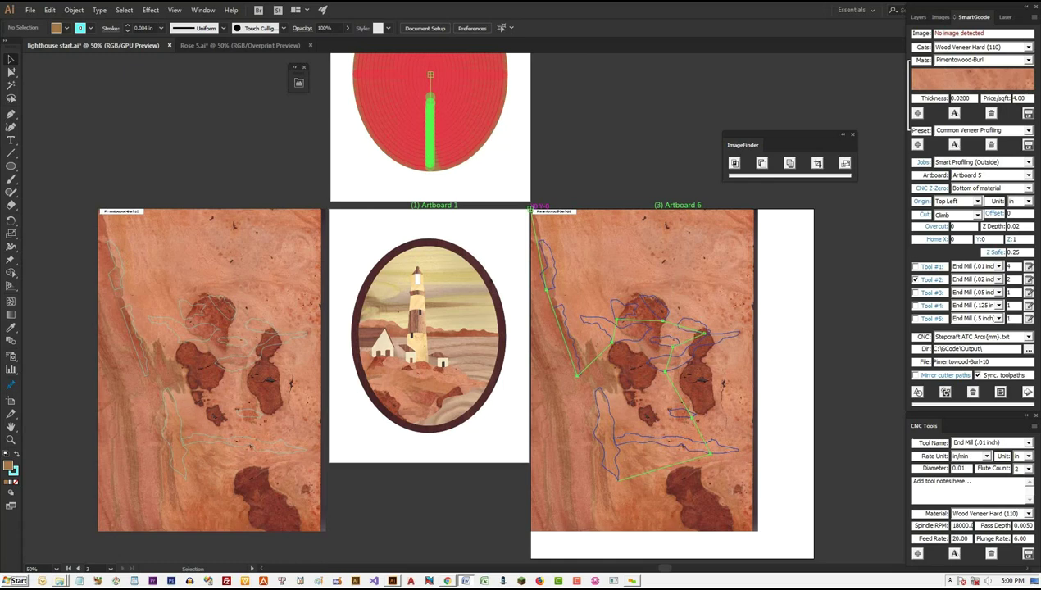
- Create a new blank document with the default settings
{"action": "left_click", "coordinate": [31, 11]}
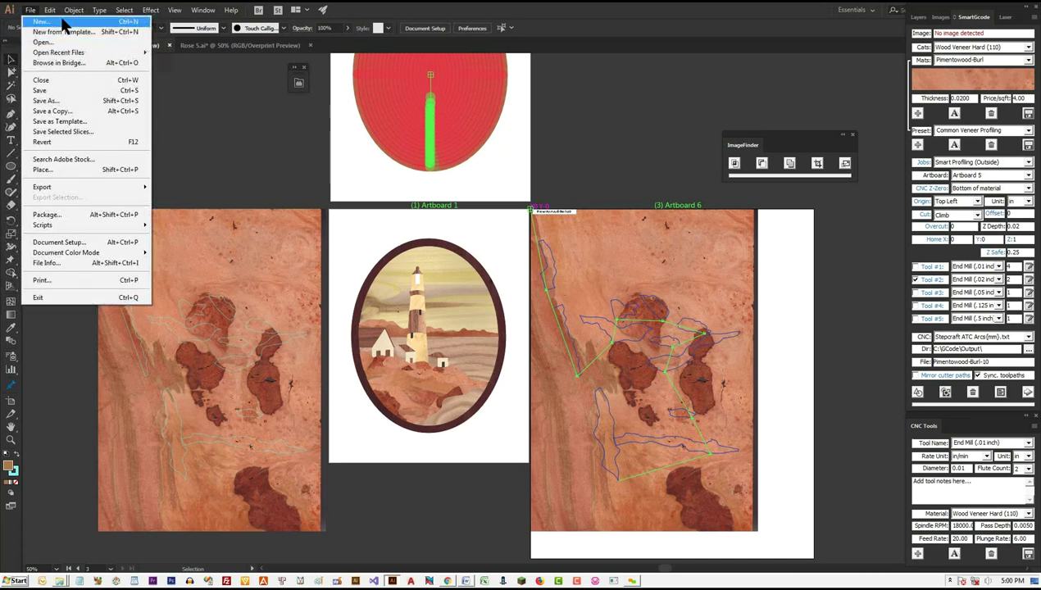
{"action": "left_click", "coordinate": [63, 21]}
{"action": "key", "text": "ctrl+n"}
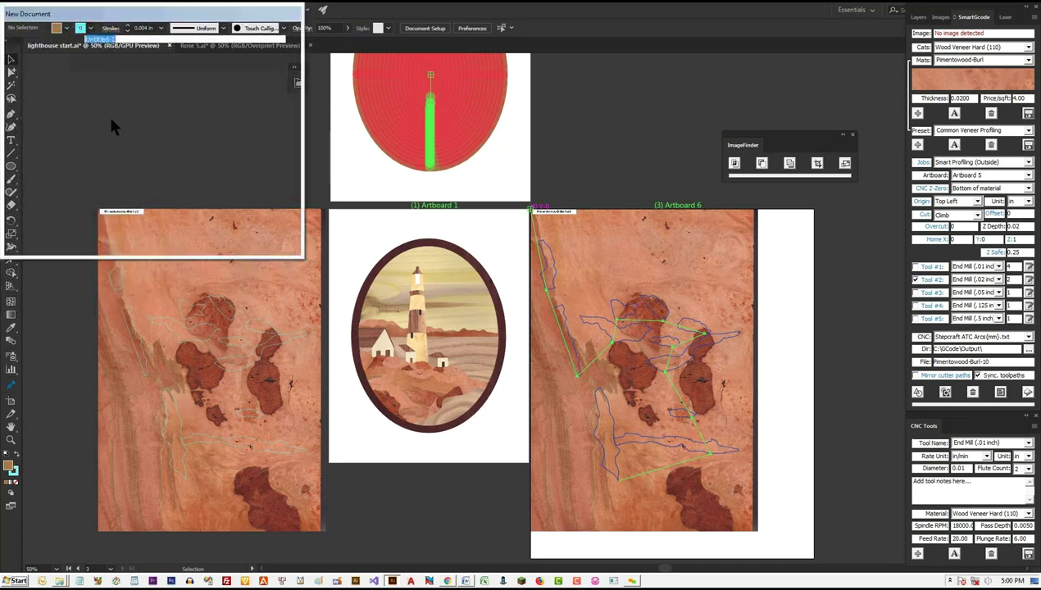
{"action": "left_click", "coordinate": [214, 232]}
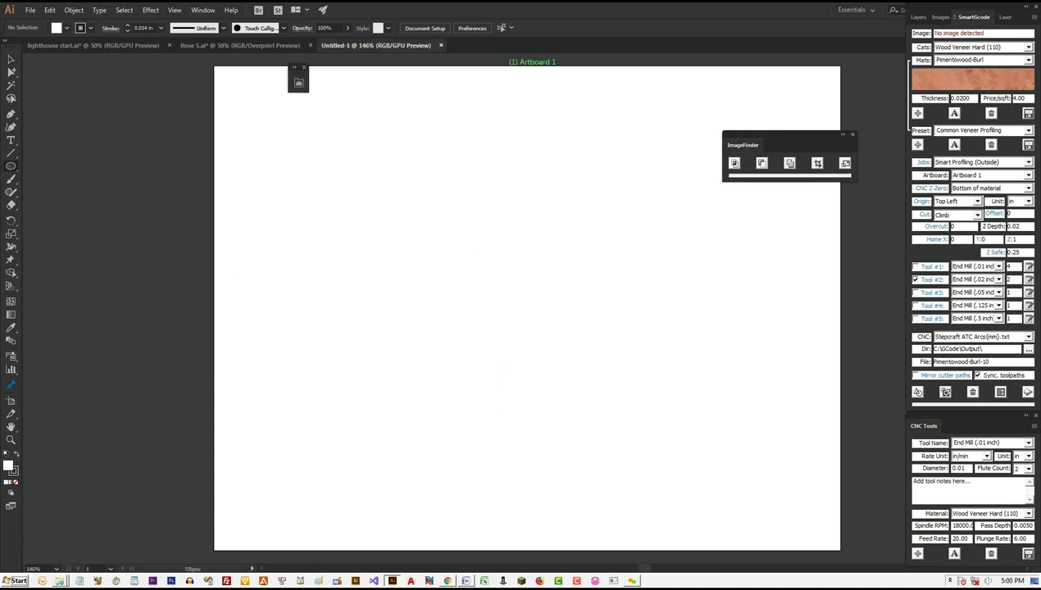
- Draw a rectangle about 2.15 by 1.74 in near the artboard's upper-left corner and generate its outside profiling toolpath with Tool #2
{"action": "left_click", "coordinate": [10, 166]}
{"action": "left_click", "coordinate": [59, 167]}
{"action": "left_click_drag", "start_coordinate": [263, 127], "coordinate": [385, 226]}
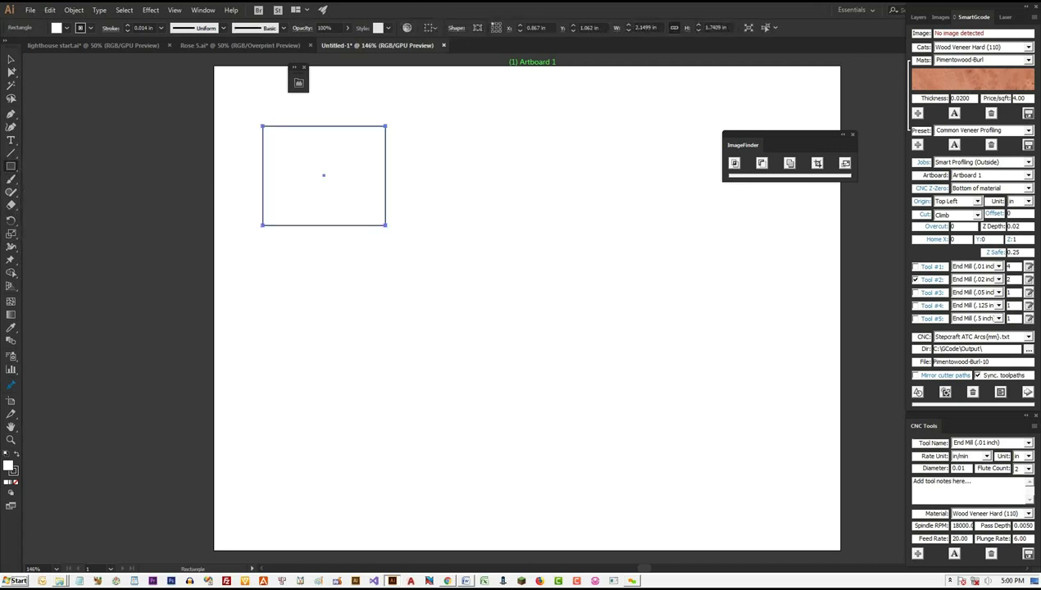
{"action": "left_click", "coordinate": [915, 280]}
{"action": "left_click", "coordinate": [915, 280]}
{"action": "left_click", "coordinate": [945, 393]}
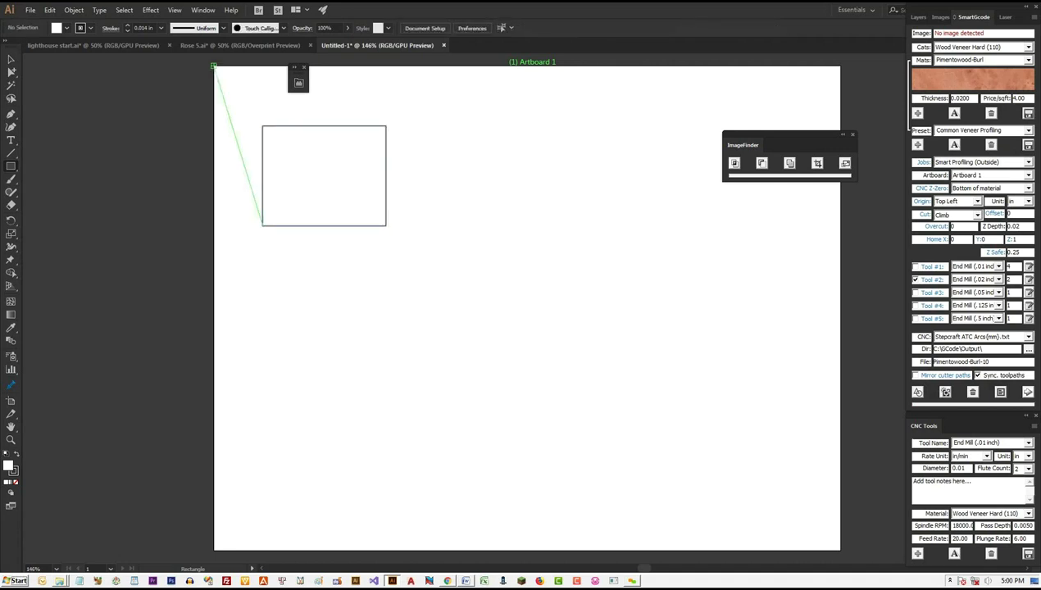
- Draw a second rectangle about 2.21 by 2.78 in below the first and generate its outside profiling toolpath with Tool #4
{"action": "left_click_drag", "start_coordinate": [262, 264], "coordinate": [388, 423]}
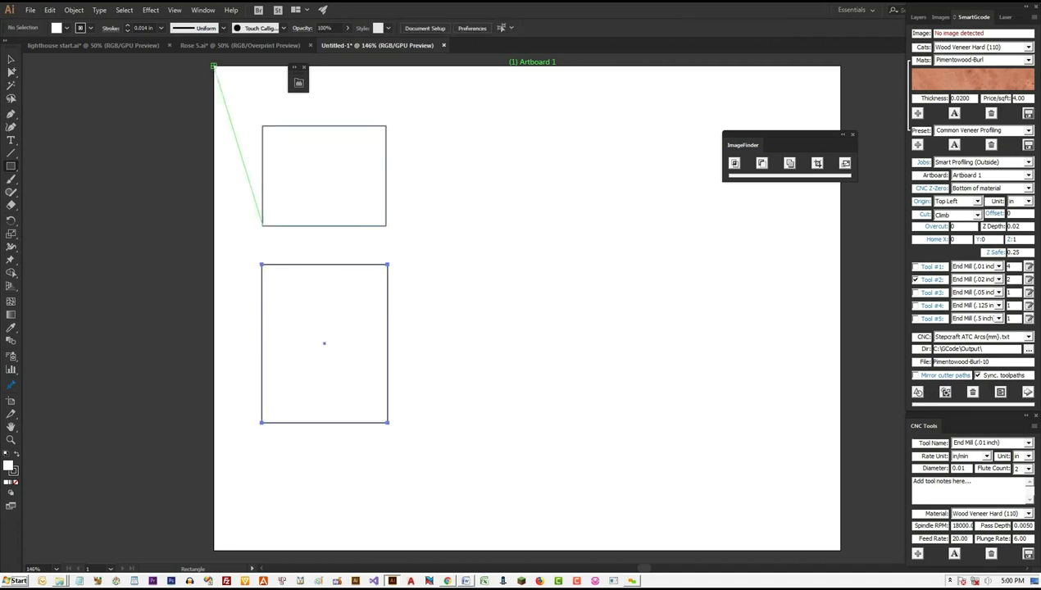
{"action": "left_click", "coordinate": [915, 305]}
{"action": "left_click", "coordinate": [945, 393]}
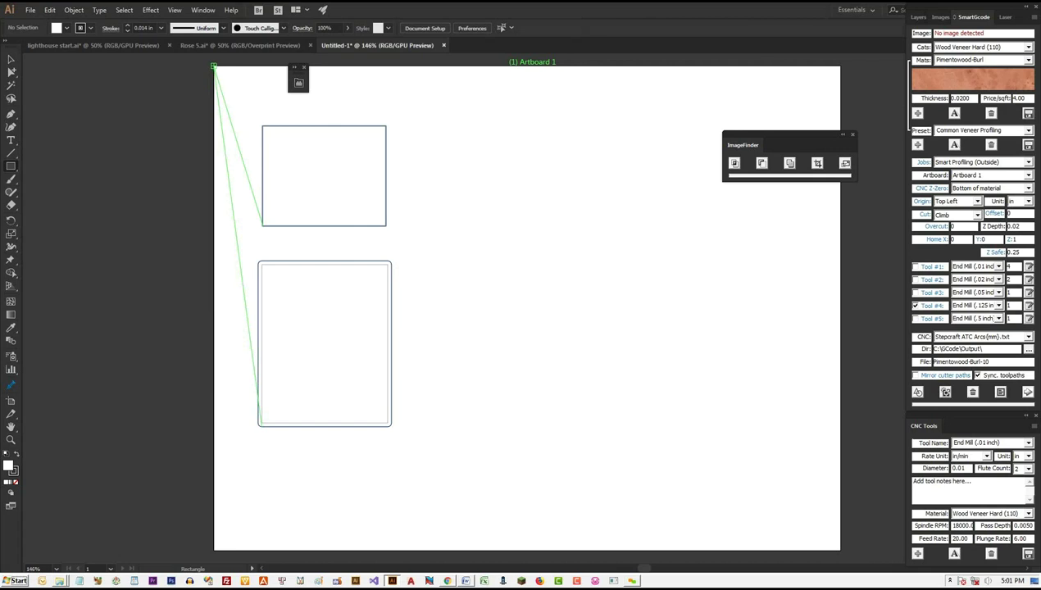
- Select the lower and upper rectangles in turn to compare the tool settings stored with each
{"action": "left_click", "coordinate": [12, 61]}
{"action": "left_click", "coordinate": [324, 342]}
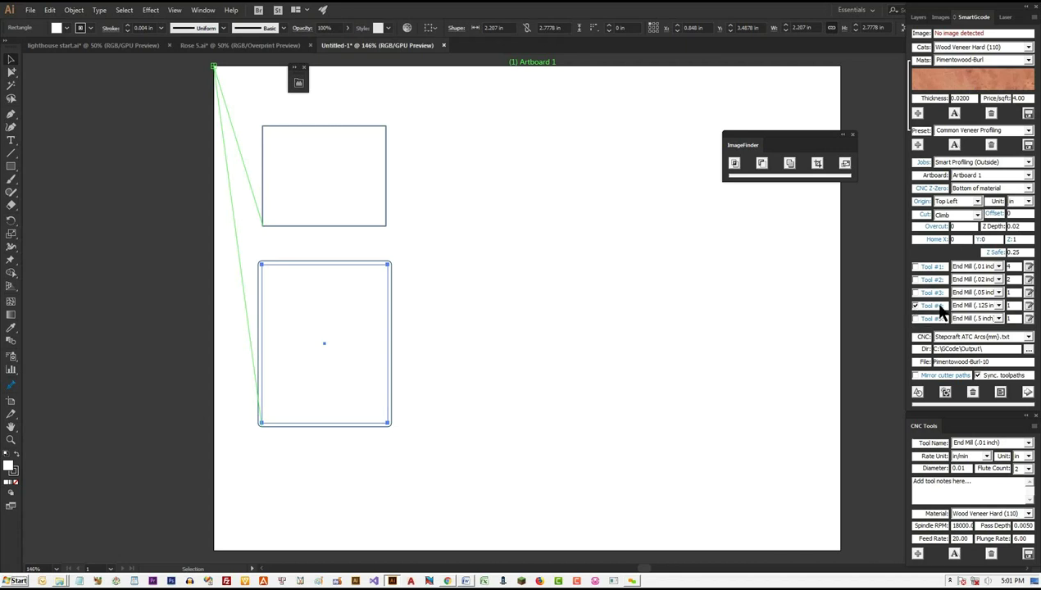
{"action": "left_click", "coordinate": [324, 175]}
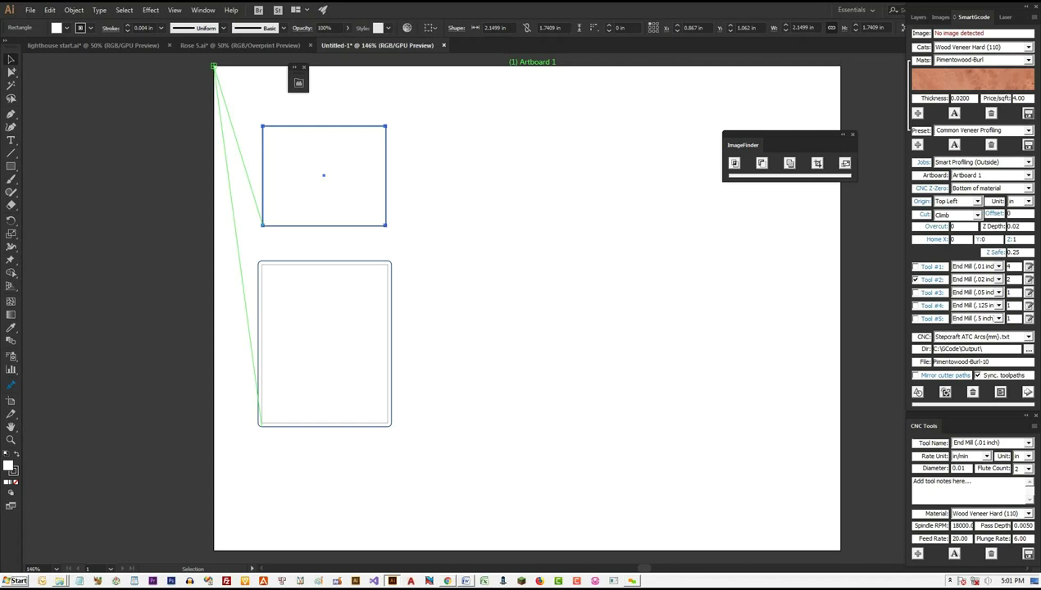
- Draw a third rectangle about 3.47 by 2.21 in beside the others and generate its toolpath with the lower-left rectangle's Tool #4 settings
{"action": "left_click", "coordinate": [11, 166]}
{"action": "left_click_drag", "start_coordinate": [443, 227], "coordinate": [642, 353]}
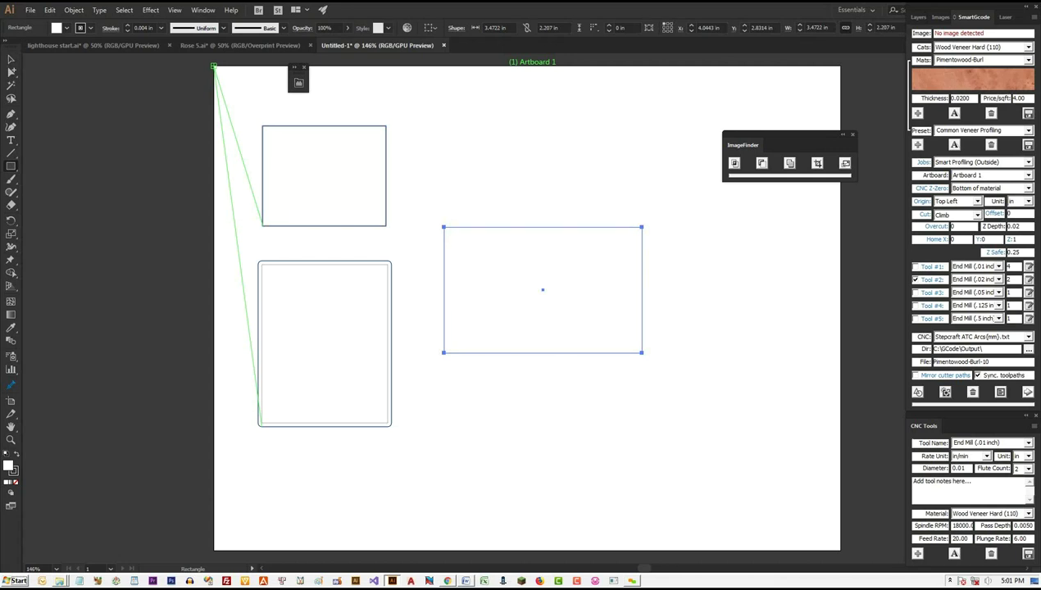
{"action": "key", "text": "v"}
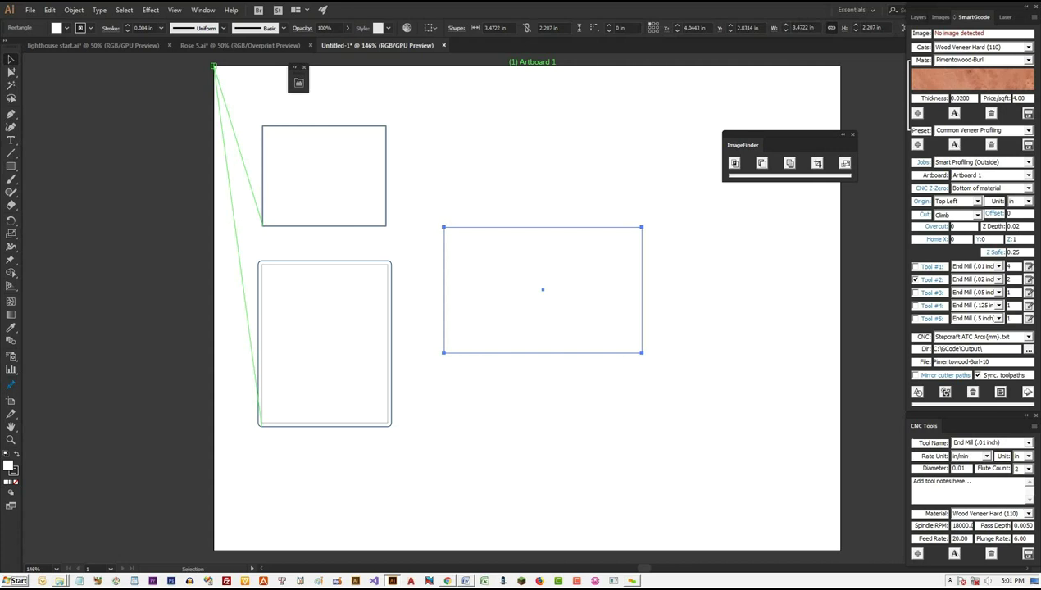
{"action": "left_click", "coordinate": [324, 344]}
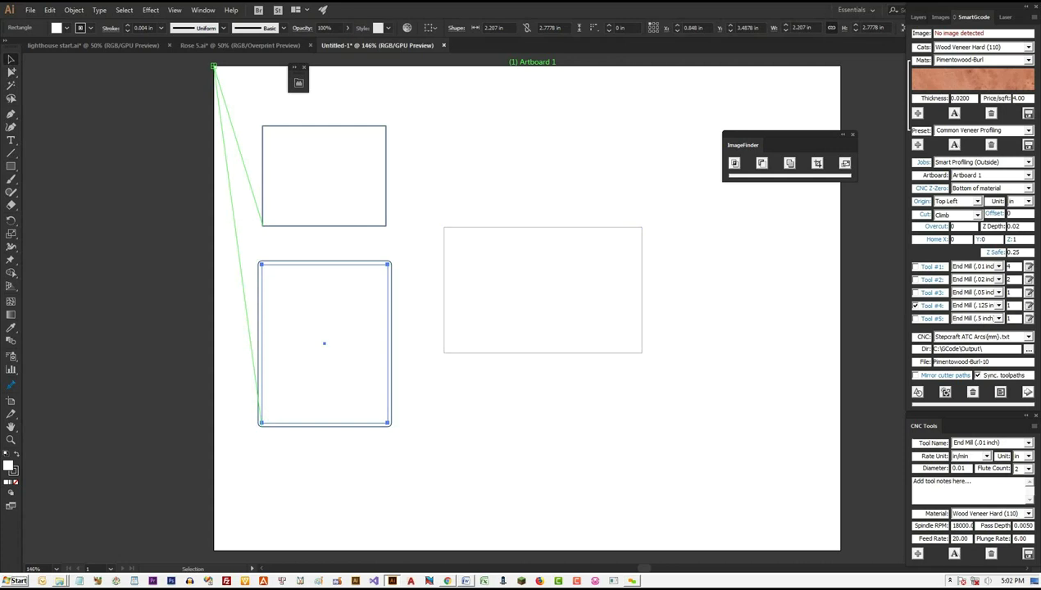
{"action": "left_click", "coordinate": [542, 289]}
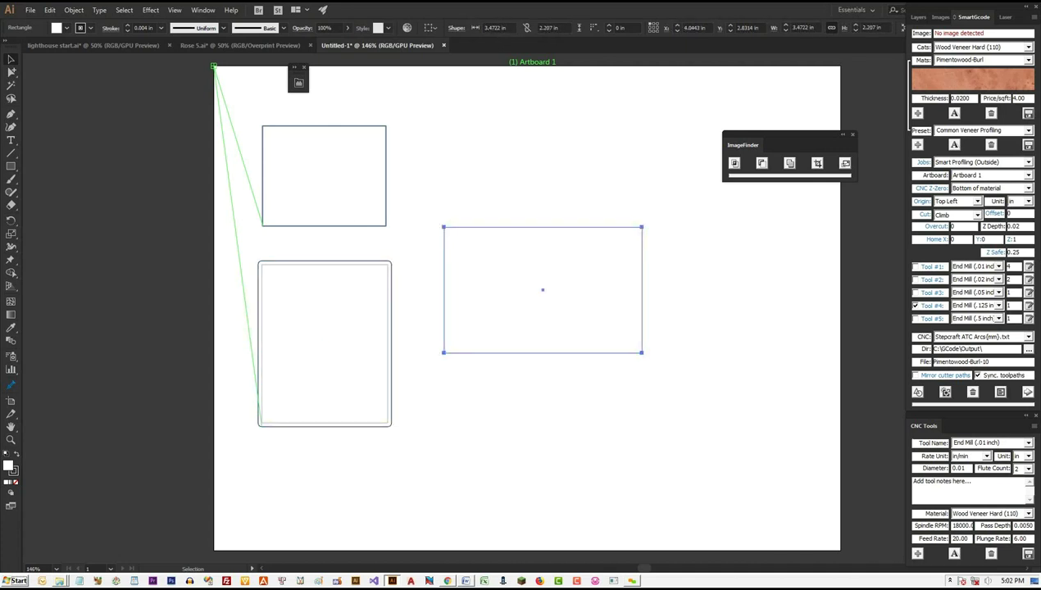
{"action": "left_click", "coordinate": [942, 392]}
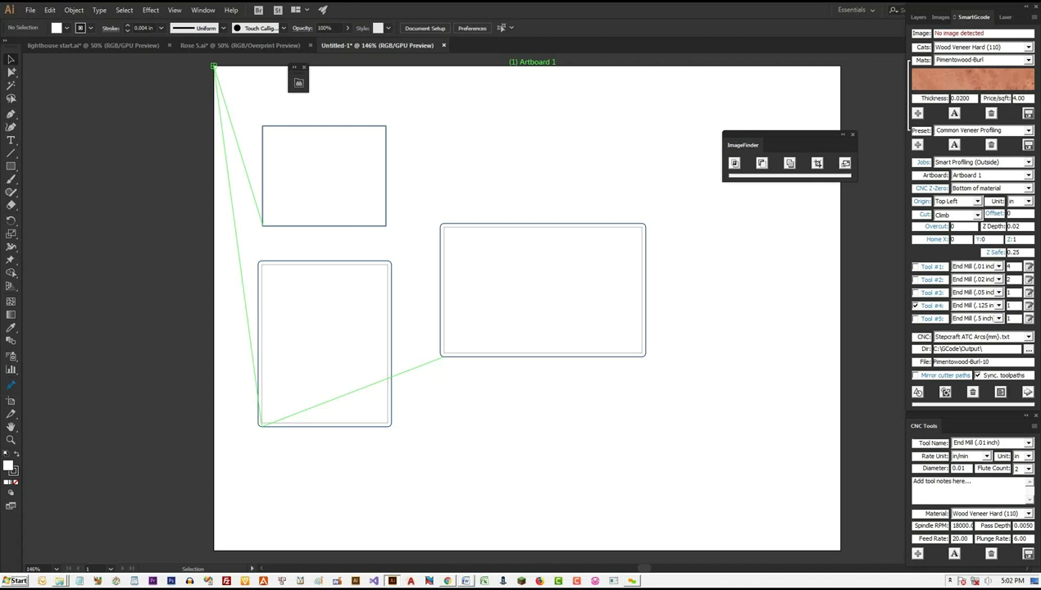
- Try a different Z Depth on the widest rectangle and regenerate its outside profiling toolpath
{"action": "left_click", "coordinate": [543, 290]}
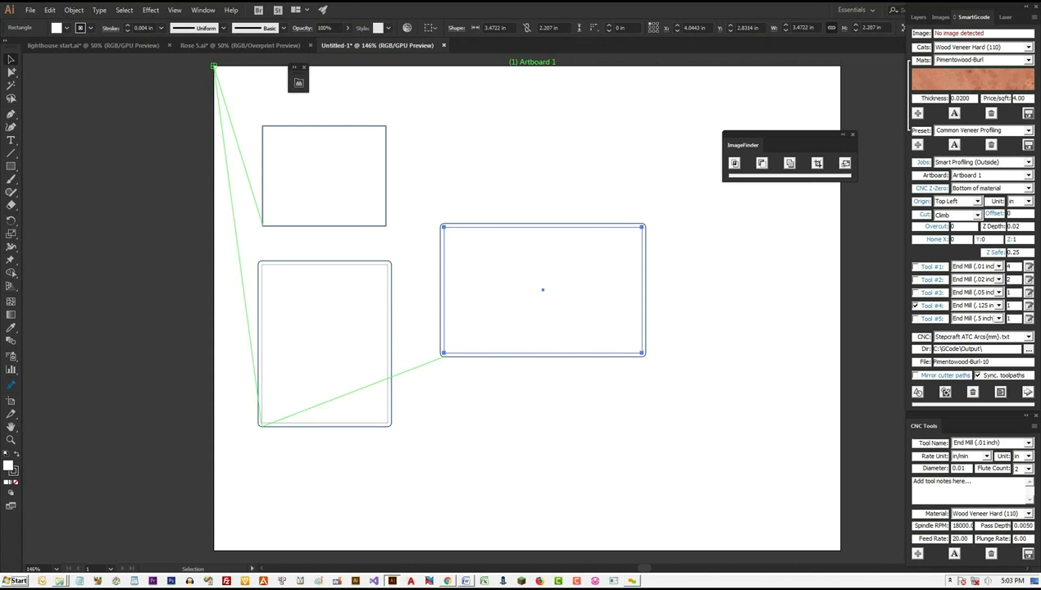
{"action": "left_click_drag", "start_coordinate": [1019, 250], "coordinate": [984, 259]}
{"action": "left_click_drag", "start_coordinate": [1018, 226], "coordinate": [1007, 227]}
{"action": "type", "text": "1"}
{"action": "left_click", "coordinate": [945, 392]}
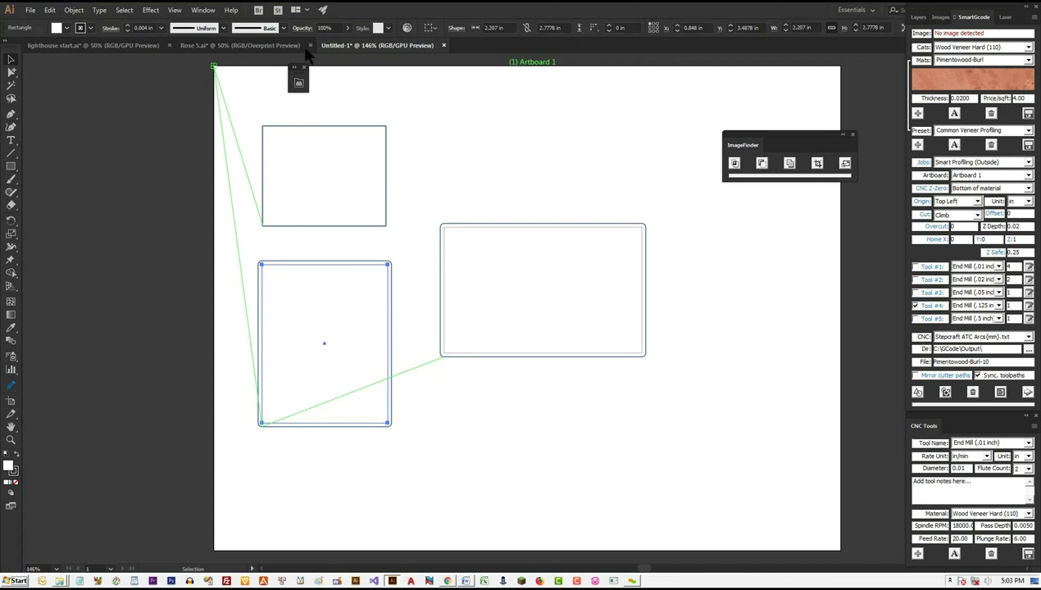
- In lighthouse start.ai, select all Pimentowood-Burl-10 pieces on Artboard 6 and choose the Stepcraft ATC Arcs(mm).txt post-processor
{"action": "left_click", "coordinate": [107, 46]}
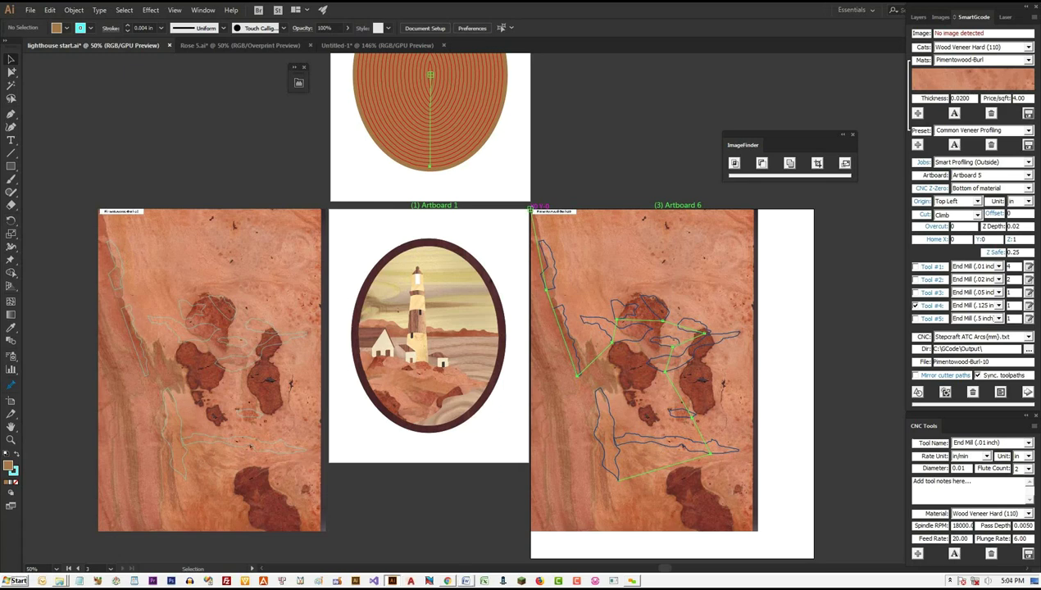
{"action": "key", "text": "ctrl+a"}
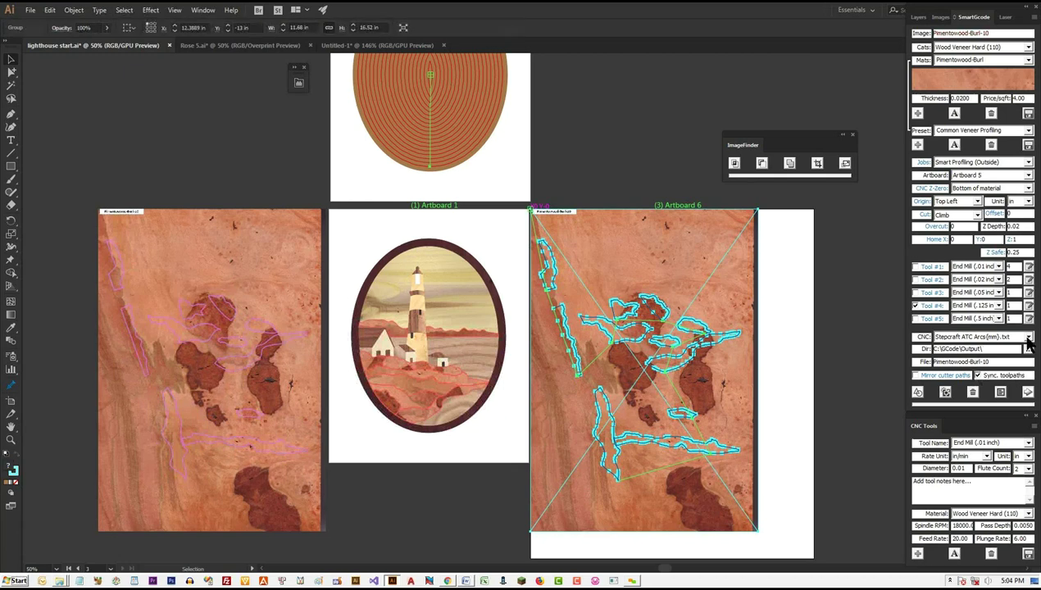
{"action": "left_click", "coordinate": [1028, 337]}
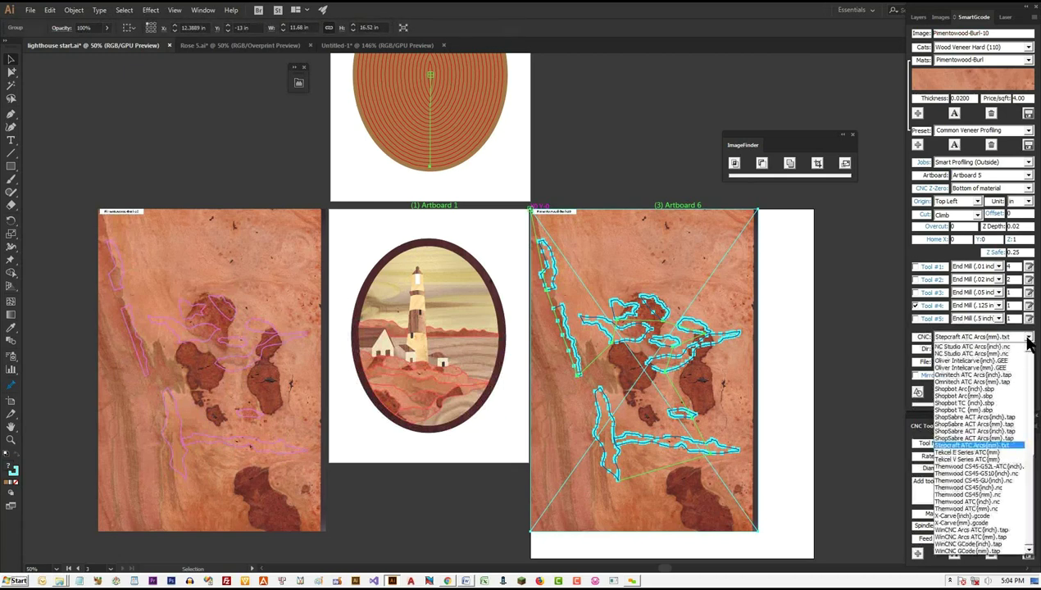
{"action": "left_click", "coordinate": [971, 447]}
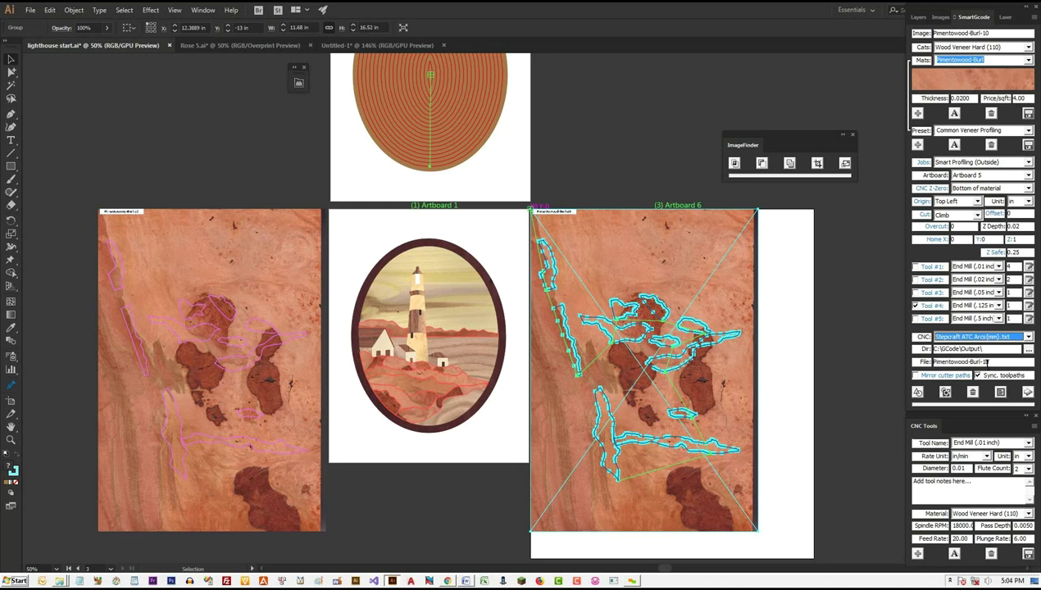
- Keep Pimentowood-Burl-10 as the output file name and export the selected toolpaths as a G-code file
{"action": "left_click_drag", "start_coordinate": [884, 353], "coordinate": [880, 351]}
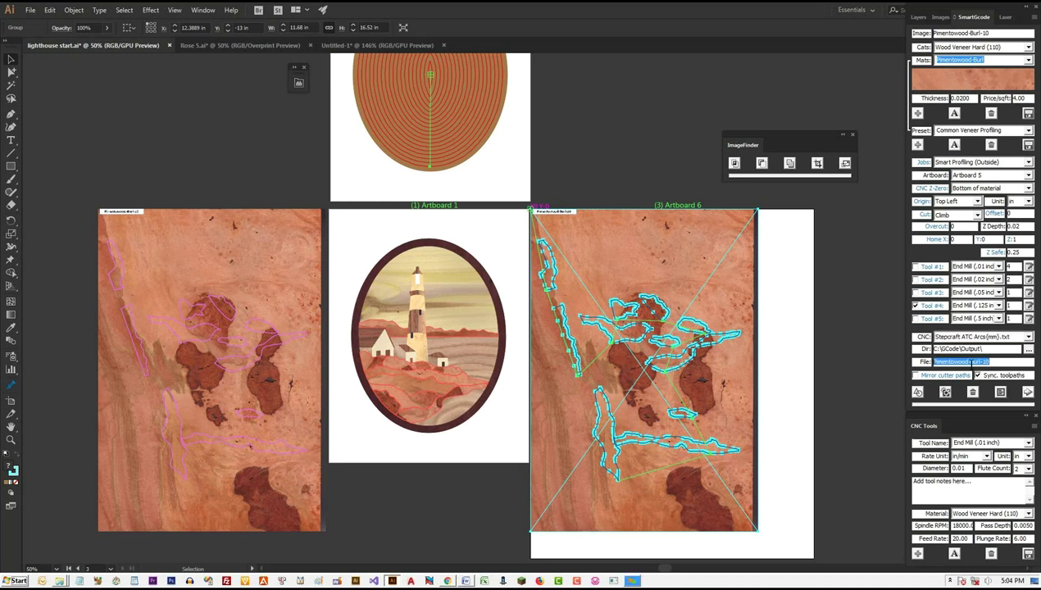
{"action": "left_click", "coordinate": [1007, 361]}
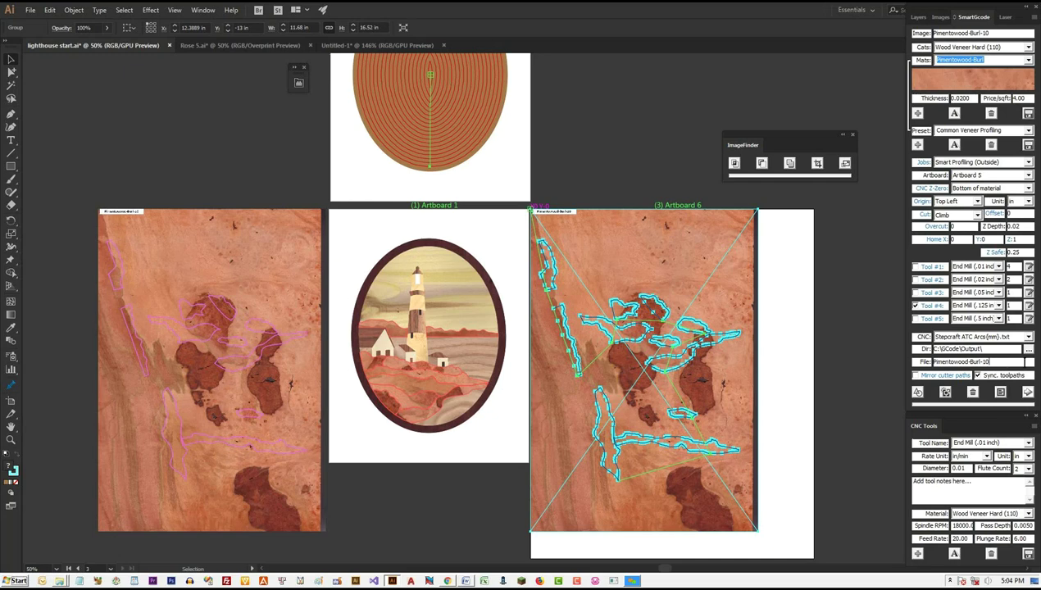
{"action": "left_click", "coordinate": [1000, 393]}
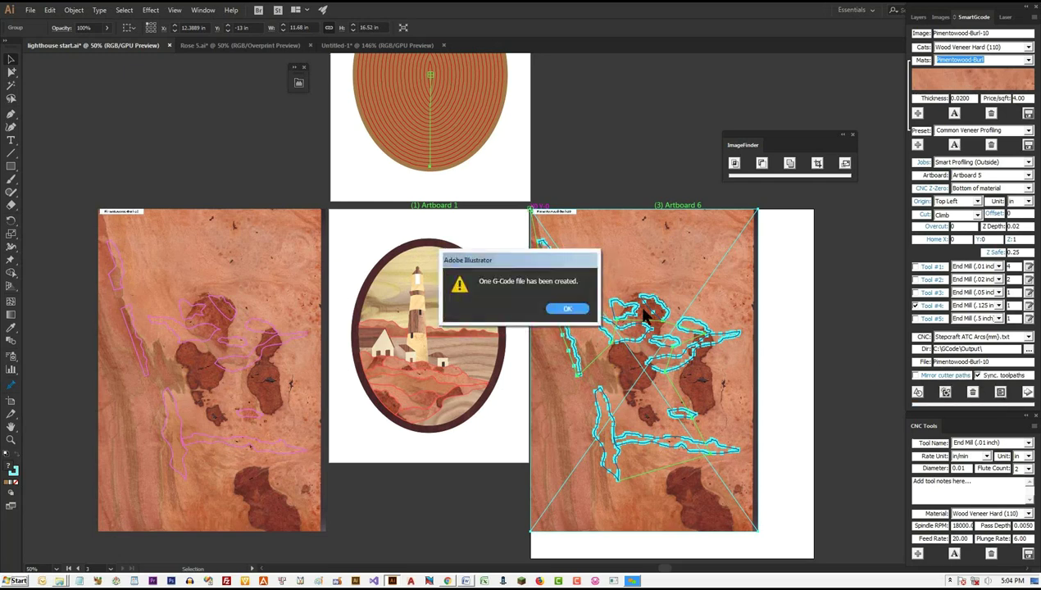
{"action": "left_click", "coordinate": [567, 309]}
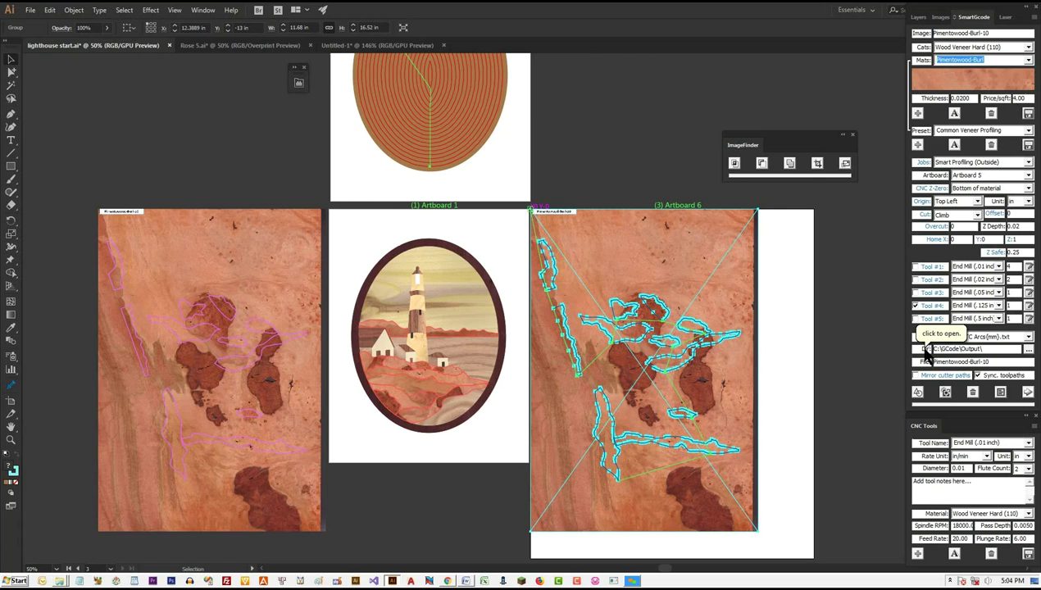
- Open the Pimentowood-Burl-10 G-code file from C:\GCode\Output, examine its contents, and close the file and folder
{"action": "left_click", "coordinate": [924, 348]}
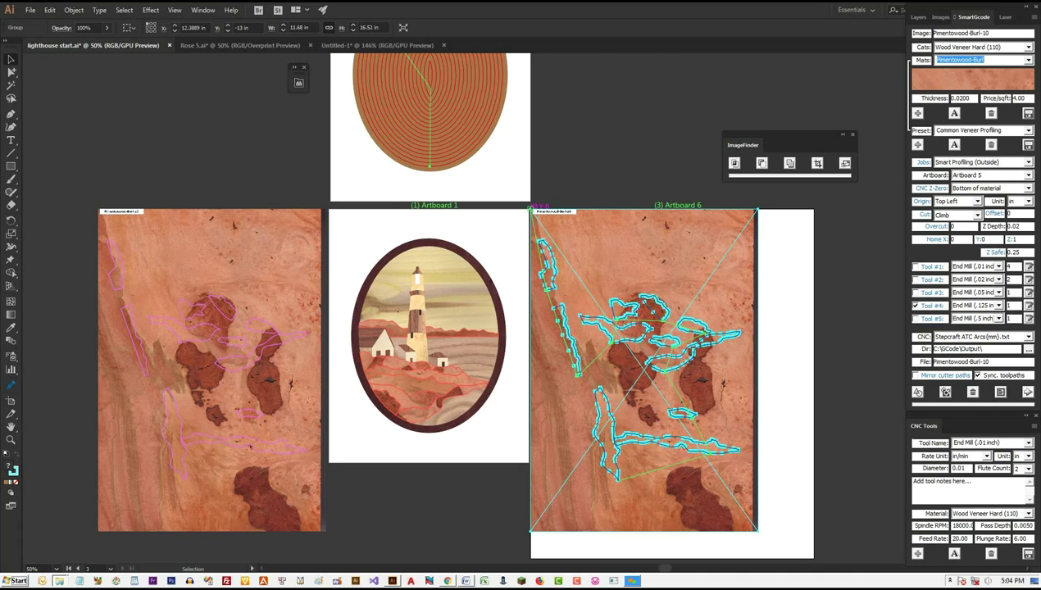
{"action": "mouse_move", "coordinate": [61, 581]}
{"action": "left_click", "coordinate": [59, 561]}
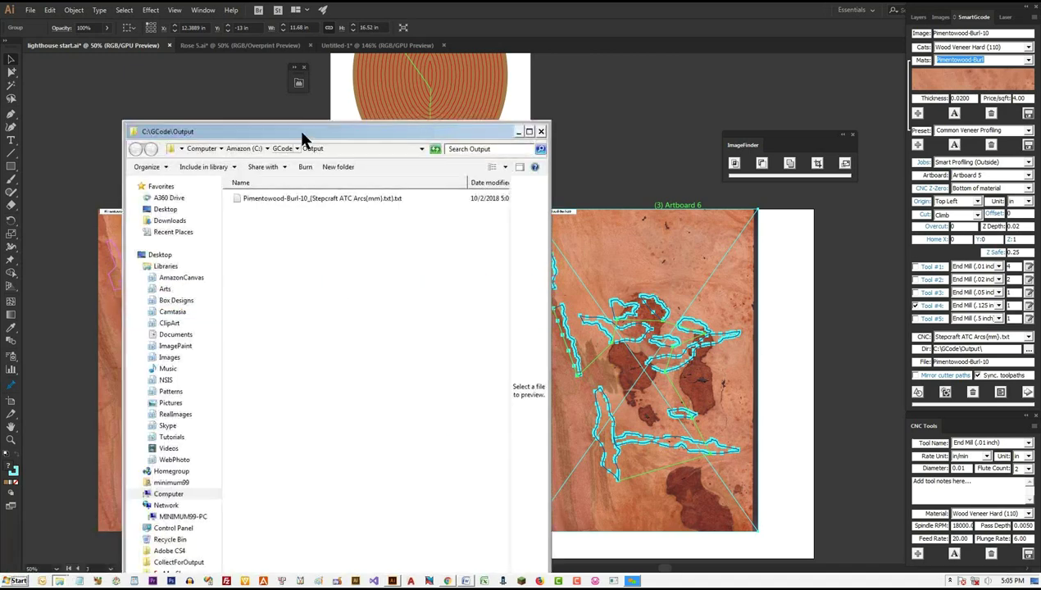
{"action": "left_click_drag", "start_coordinate": [311, 138], "coordinate": [381, 86]}
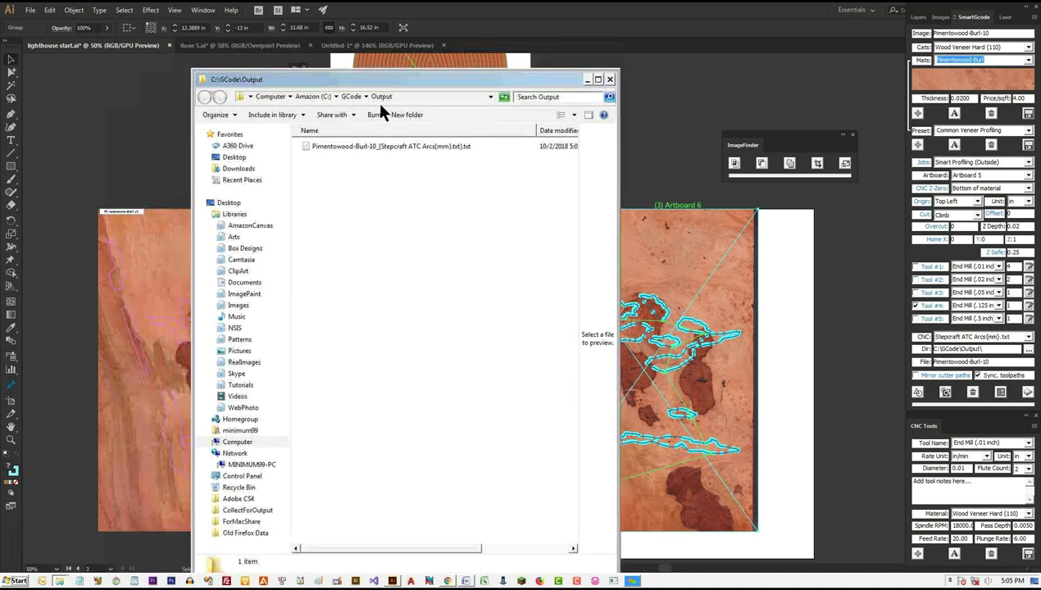
{"action": "left_click", "coordinate": [354, 148]}
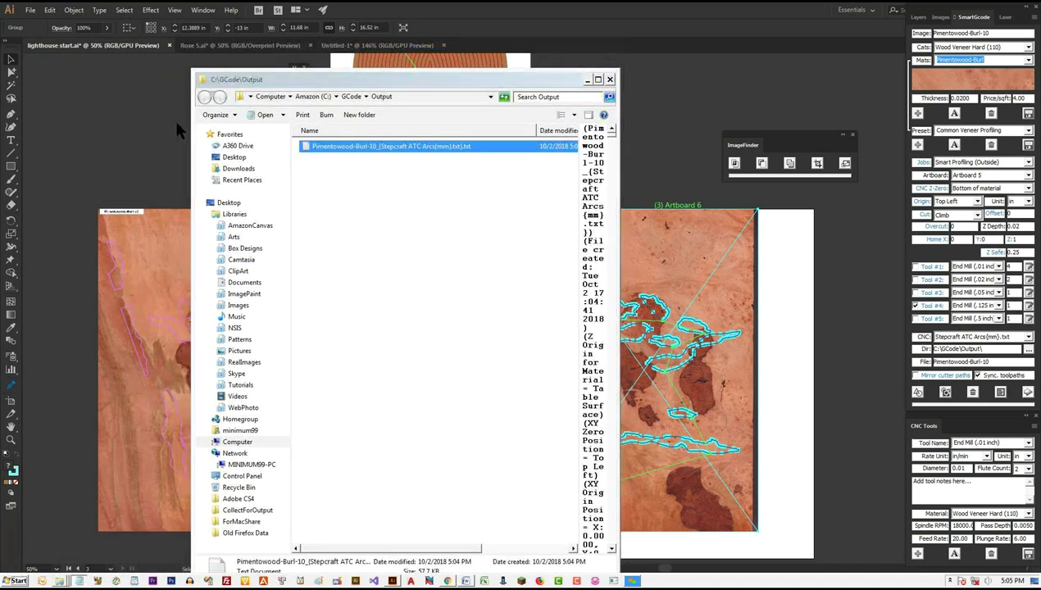
{"action": "scroll", "coordinate": [540, 135], "scroll_direction": "down", "scroll_amount": 20}
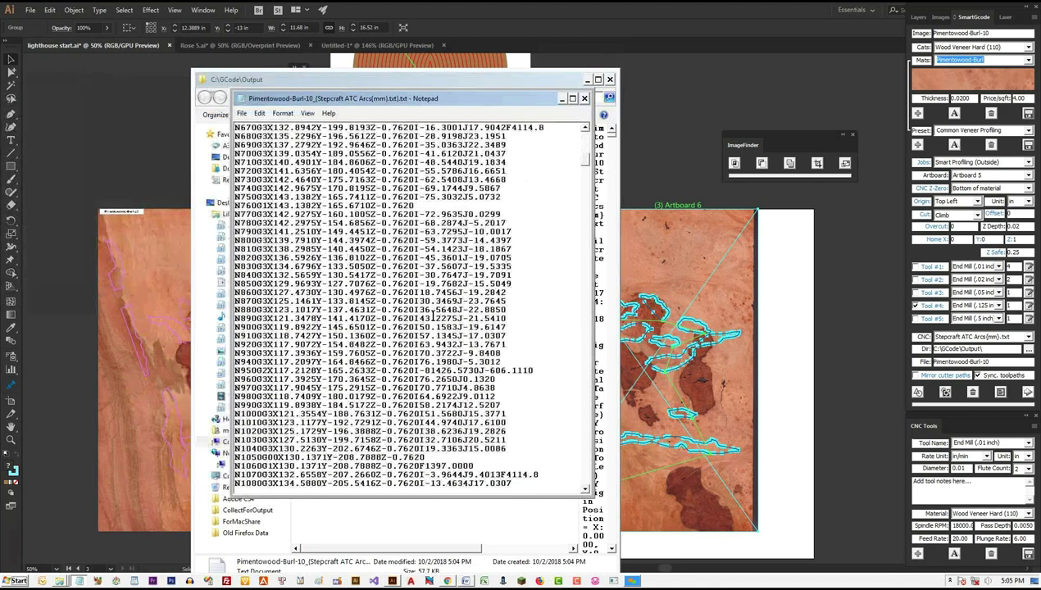
{"action": "left_click", "coordinate": [583, 98]}
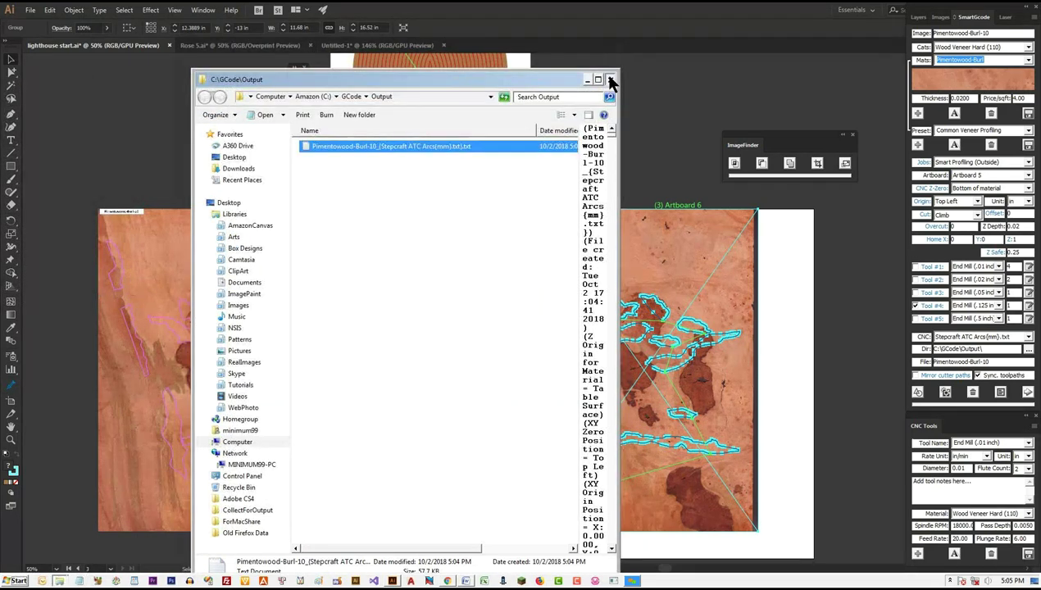
{"action": "left_click", "coordinate": [610, 79]}
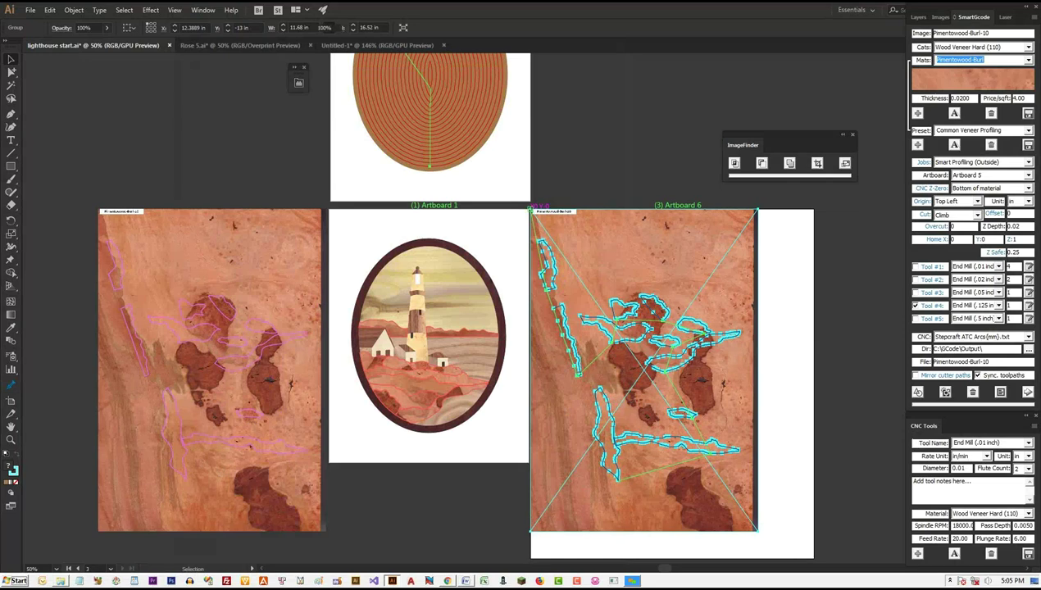
- Deselect everything, name the output file Pocket, and export the G-code for the oval pocket on Artboard 5
{"action": "key", "text": "ctrl+shift+a"}
{"action": "scroll", "coordinate": [464, 308], "scroll_direction": "up", "scroll_amount": 1}
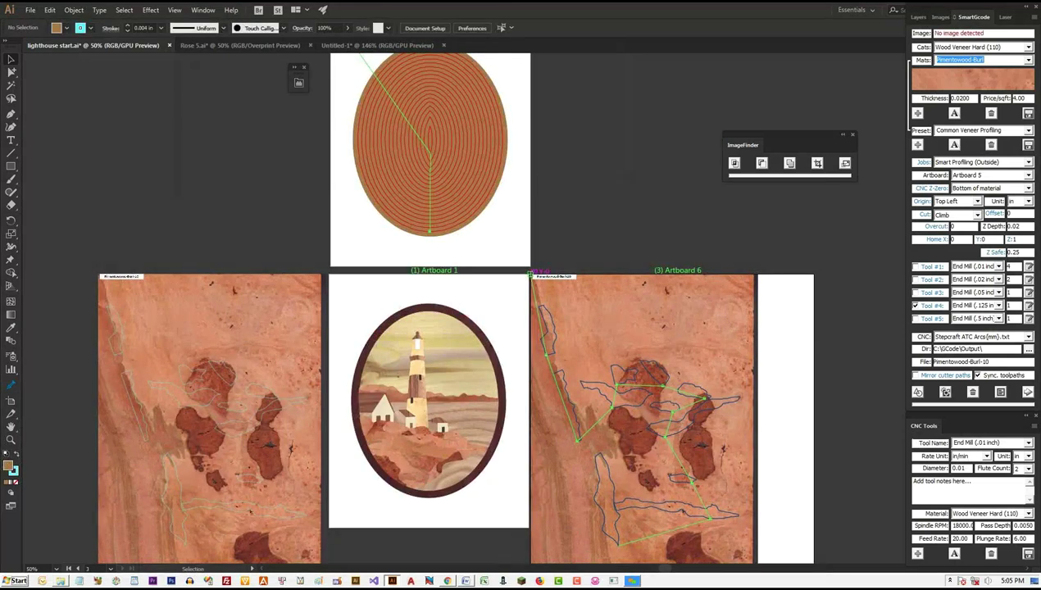
{"action": "scroll", "coordinate": [455, 312], "scroll_direction": "up", "scroll_amount": 2}
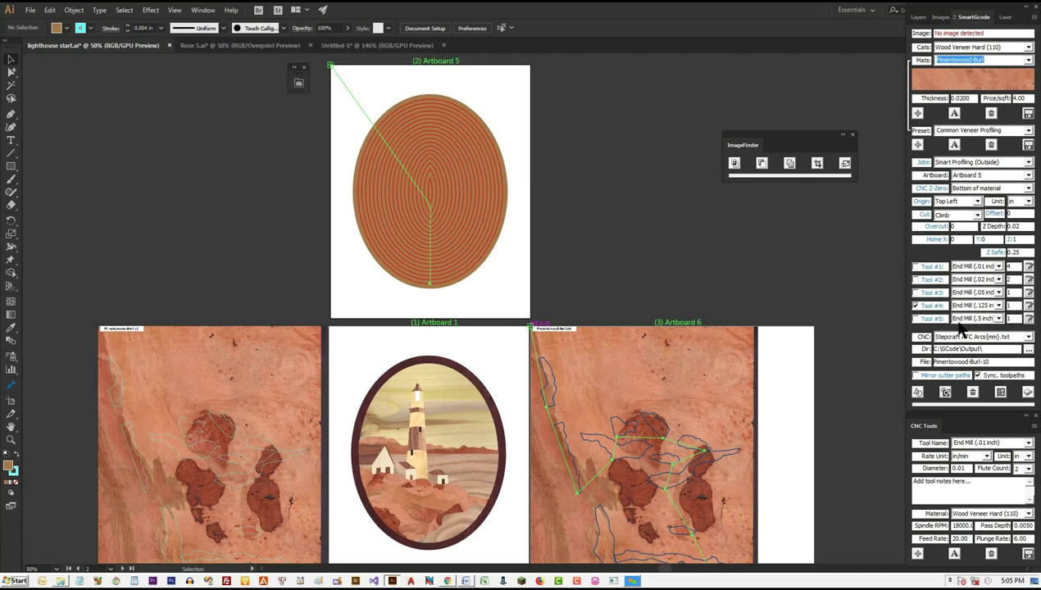
{"action": "scroll", "coordinate": [983, 350], "scroll_direction": "up", "scroll_amount": 1}
{"action": "left_click_drag", "start_coordinate": [989, 361], "coordinate": [862, 352]}
{"action": "type", "text": "Pocket"}
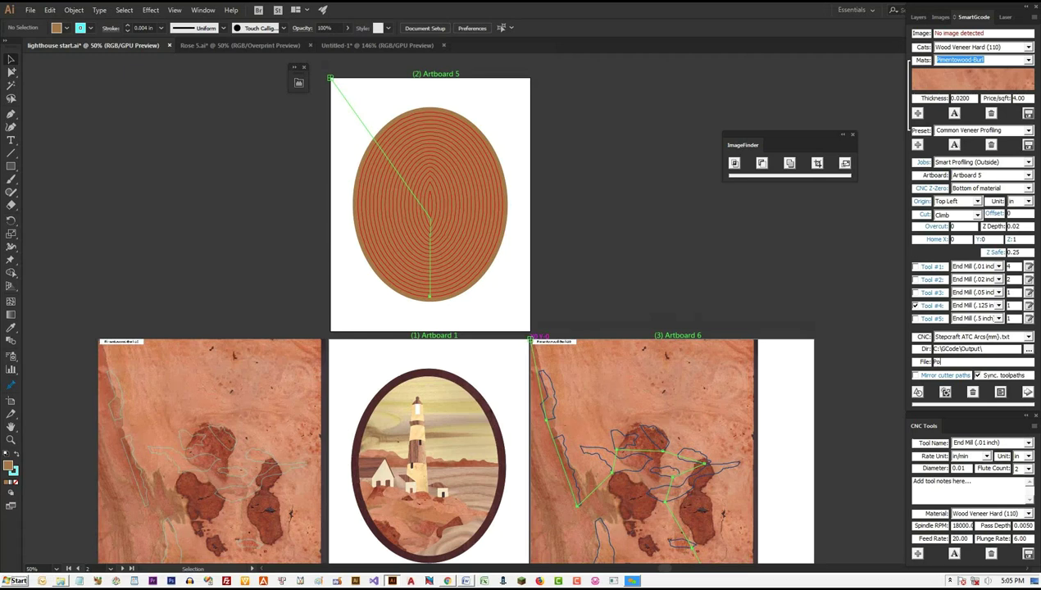
{"action": "left_click", "coordinate": [1000, 393]}
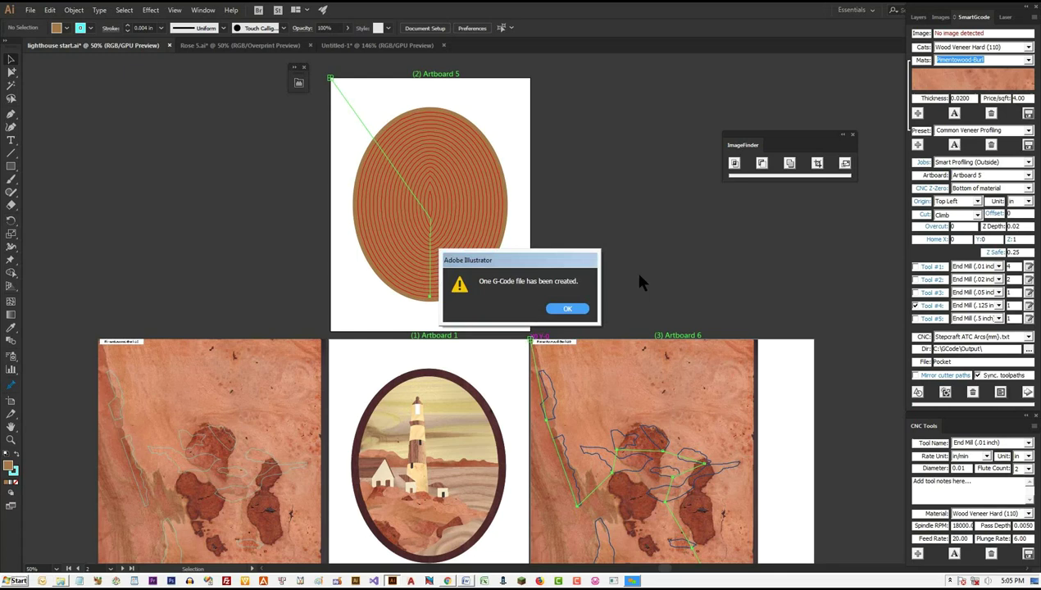
{"action": "key", "text": "Return"}
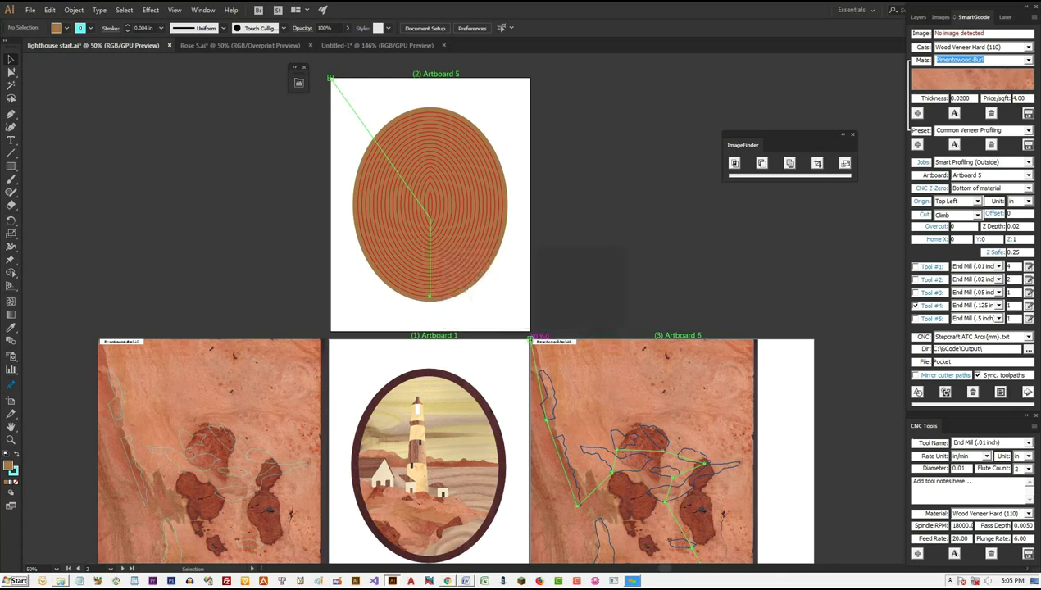
- Preview the Pocket and Pimentowood-Burl-10 G-code files in the output folder and close it
{"action": "scroll", "coordinate": [453, 307], "scroll_direction": "down", "scroll_amount": 1}
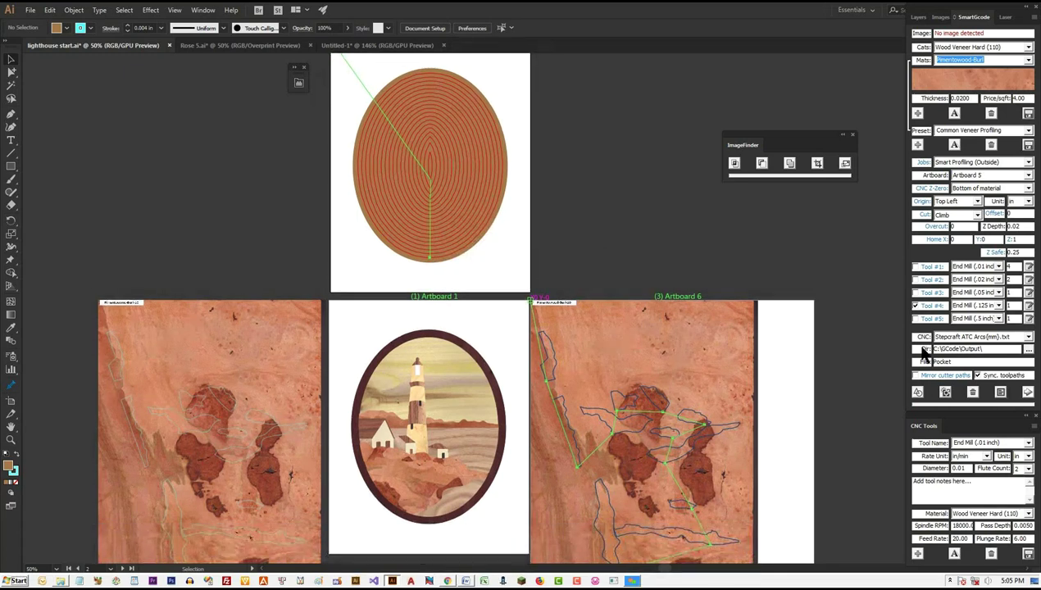
{"action": "left_click", "coordinate": [910, 348]}
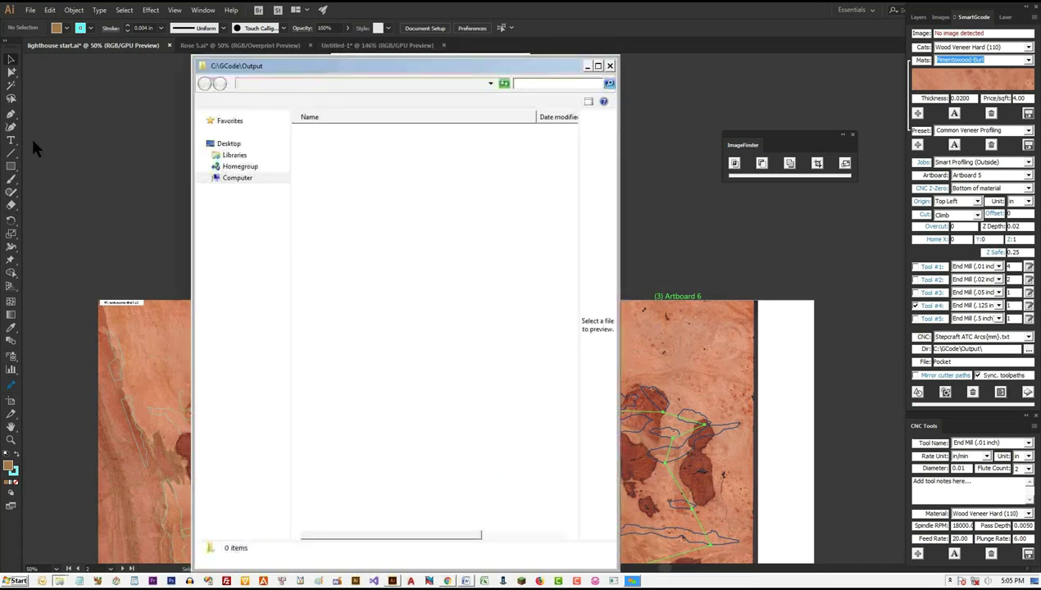
{"action": "left_click", "coordinate": [356, 133]}
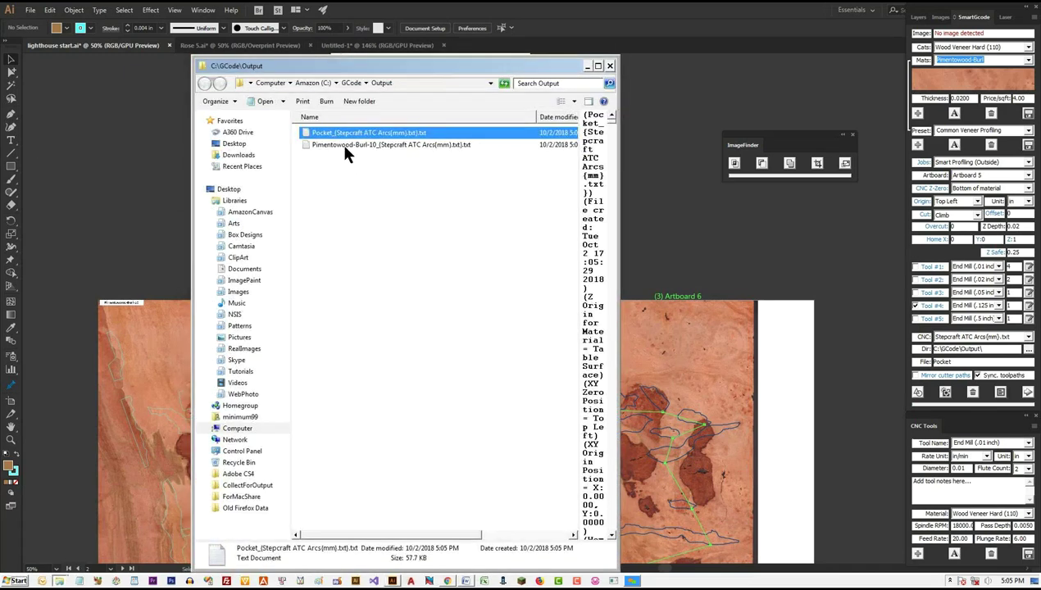
{"action": "left_click", "coordinate": [342, 143]}
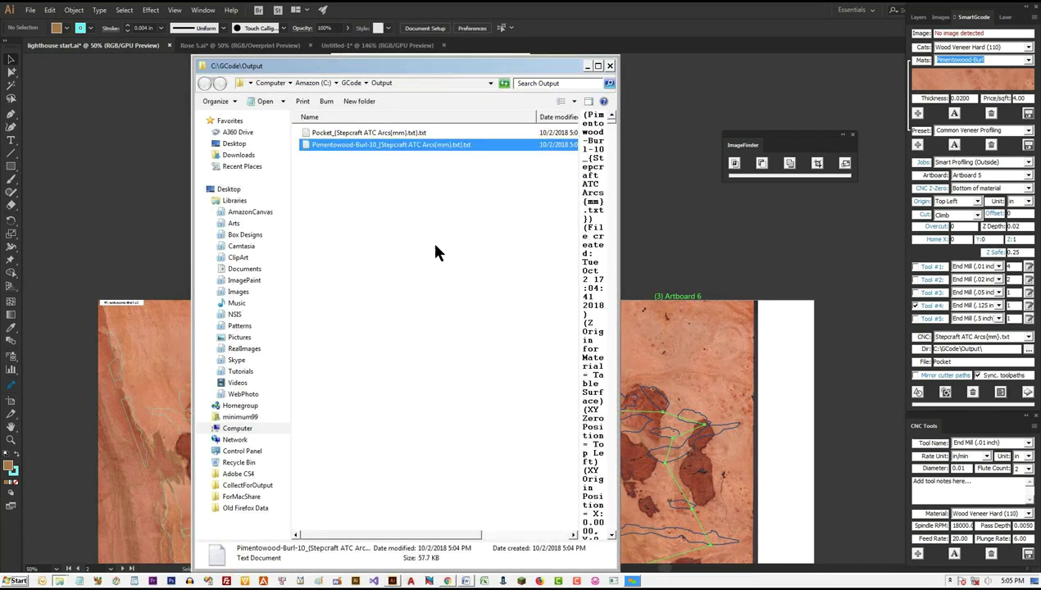
{"action": "left_click", "coordinate": [608, 66]}
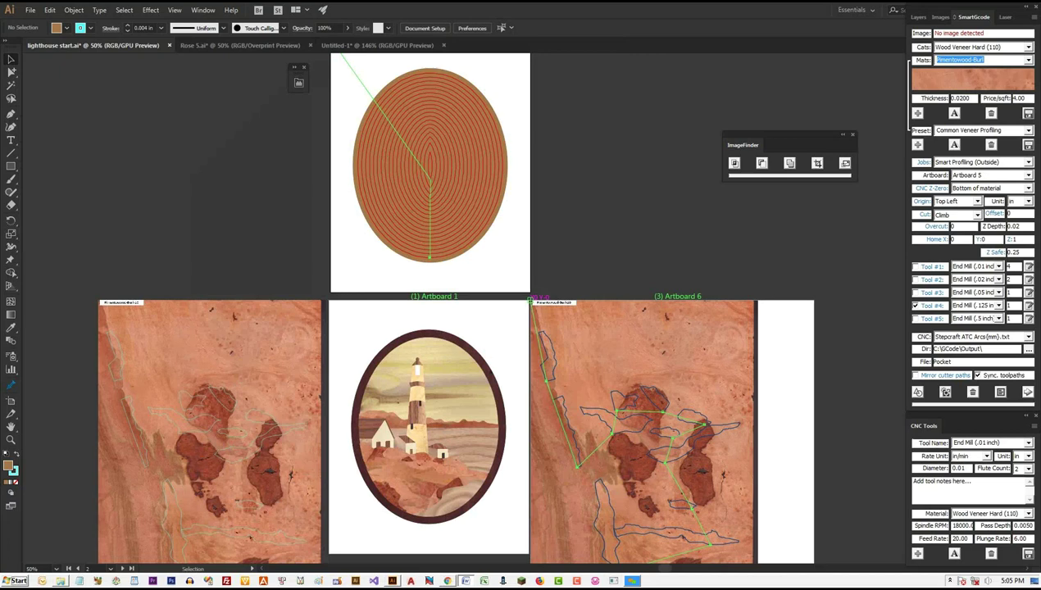
- Select the whole lighthouse picture on Artboard 1 and update the cutter images for its pieces
{"action": "scroll", "coordinate": [450, 307], "scroll_direction": "down", "scroll_amount": 1}
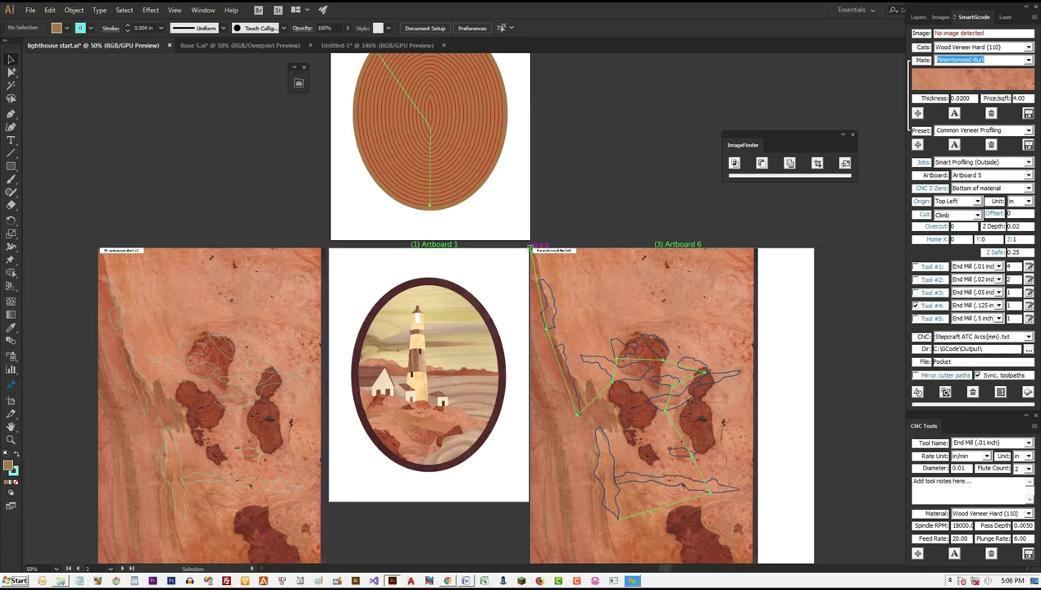
{"action": "left_click", "coordinate": [428, 374]}
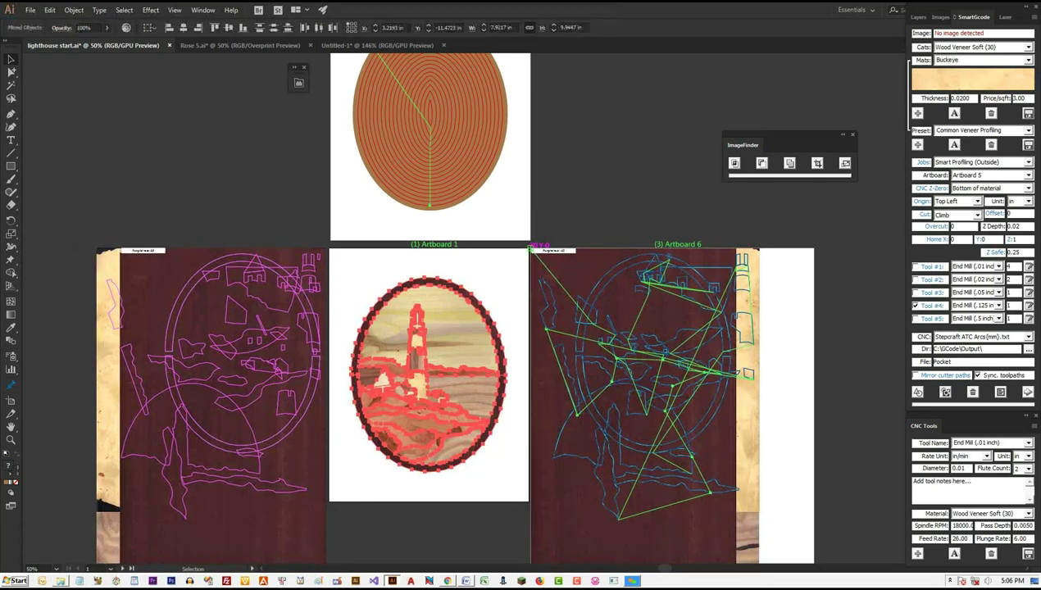
{"action": "left_click", "coordinate": [1029, 393]}
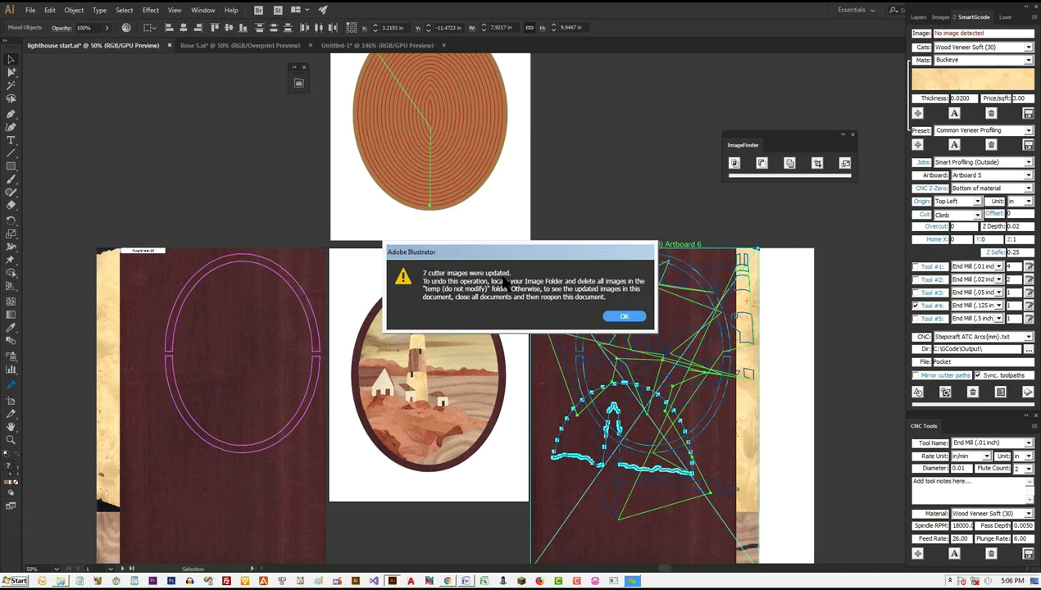
{"action": "left_click", "coordinate": [620, 319]}
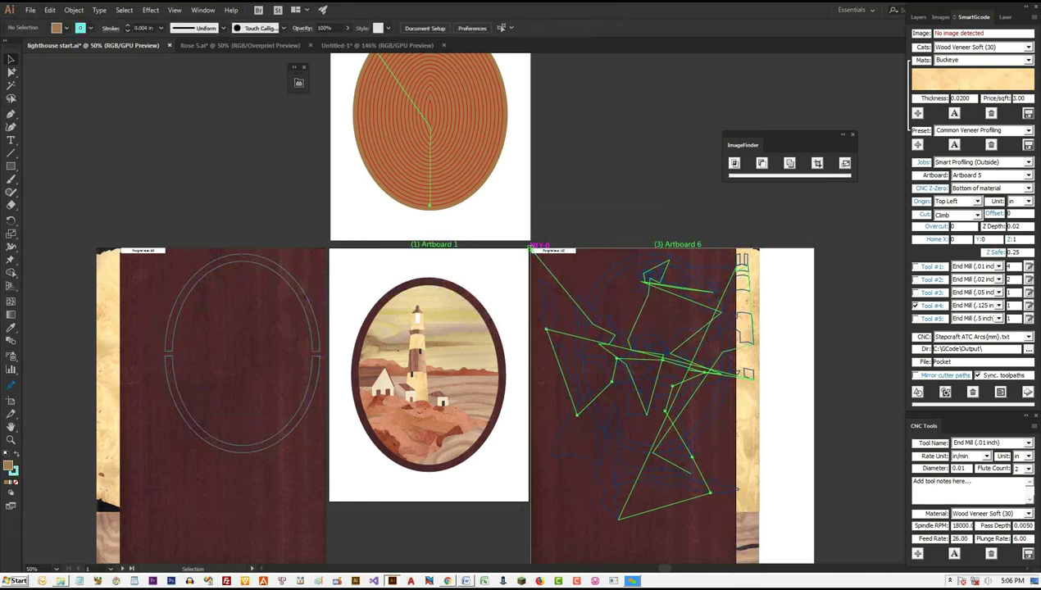
- Open the C:\Tutorials\Image Lib folder, look inside its Purpleheart folder, and open the temp (do not modify) folder
{"action": "left_click", "coordinate": [922, 351]}
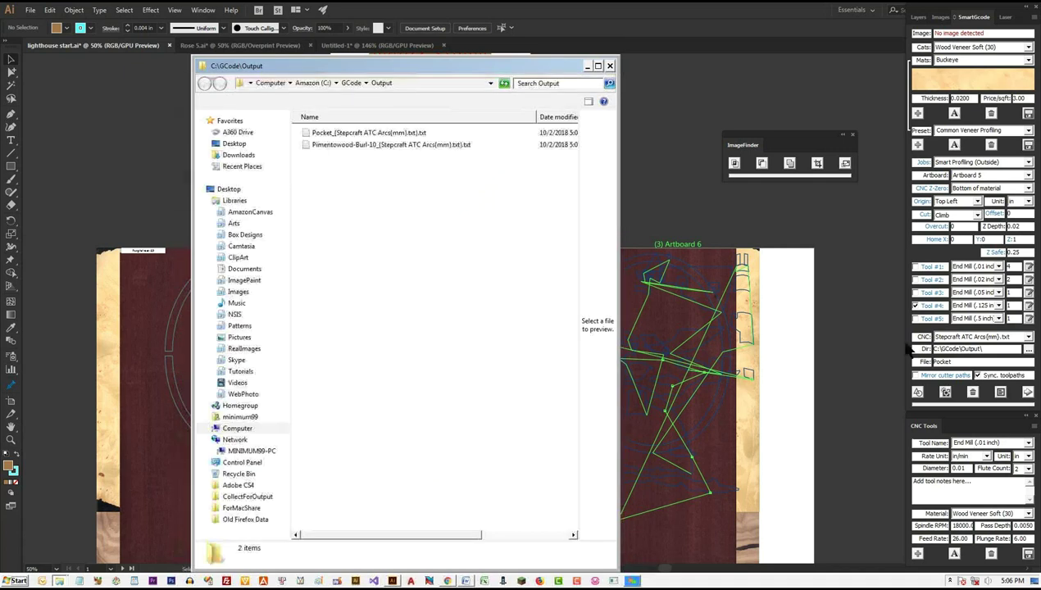
{"action": "left_click", "coordinate": [609, 66]}
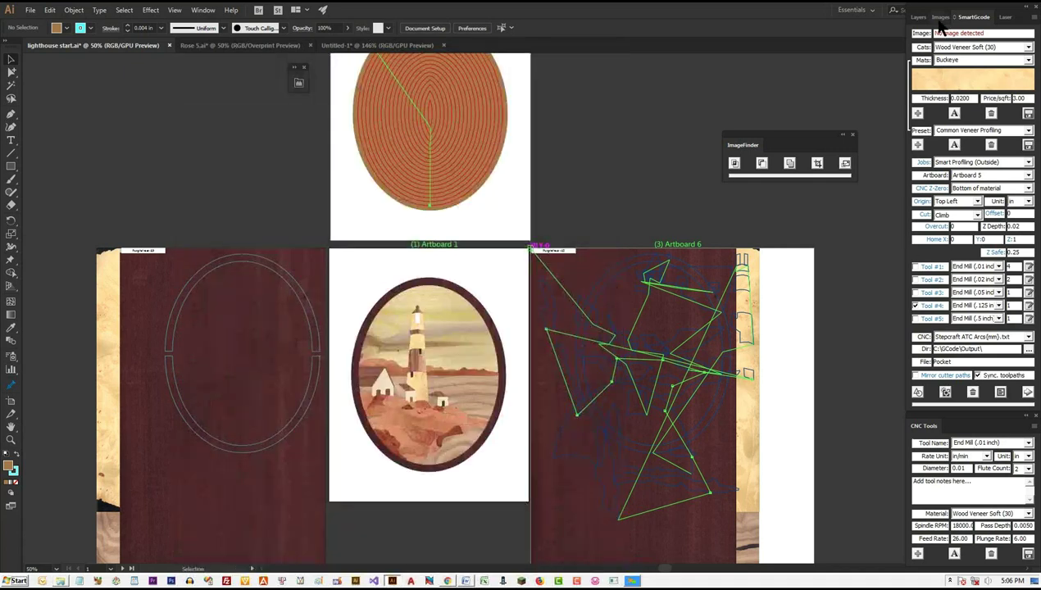
{"action": "left_click", "coordinate": [941, 16]}
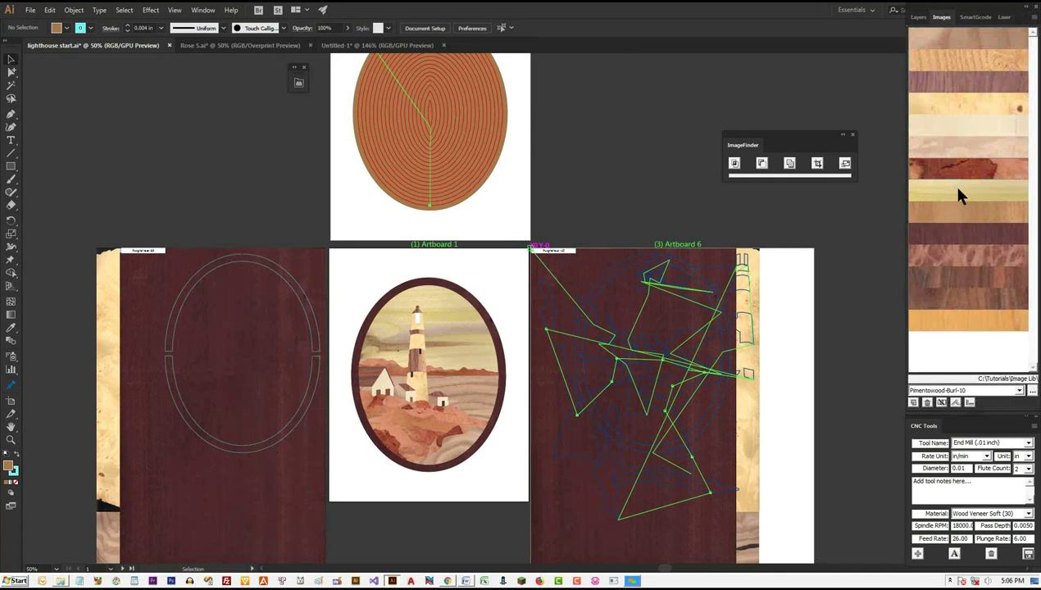
{"action": "left_click", "coordinate": [999, 381]}
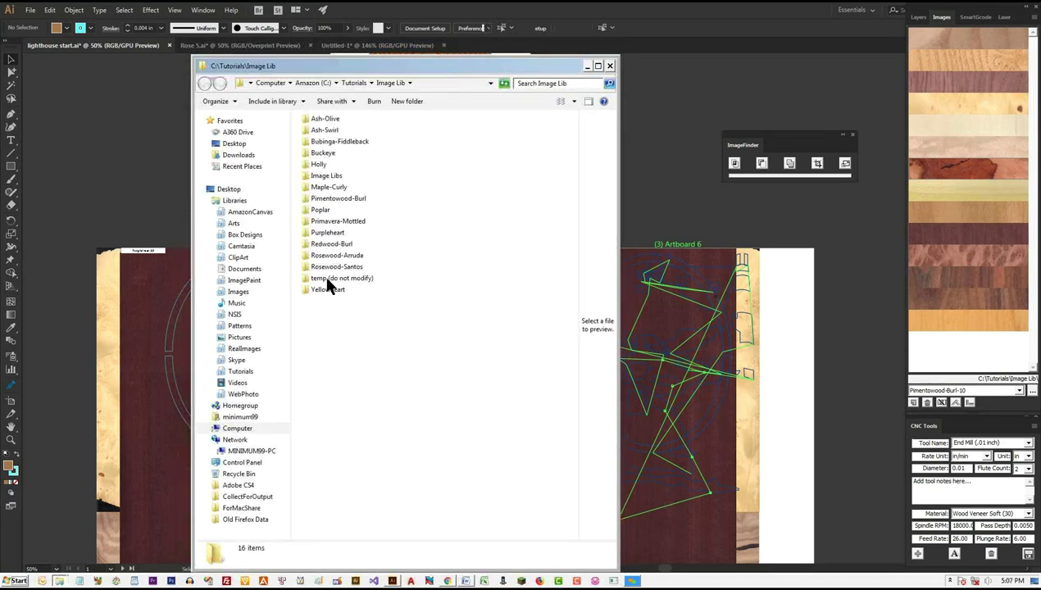
{"action": "mouse_move", "coordinate": [349, 271]}
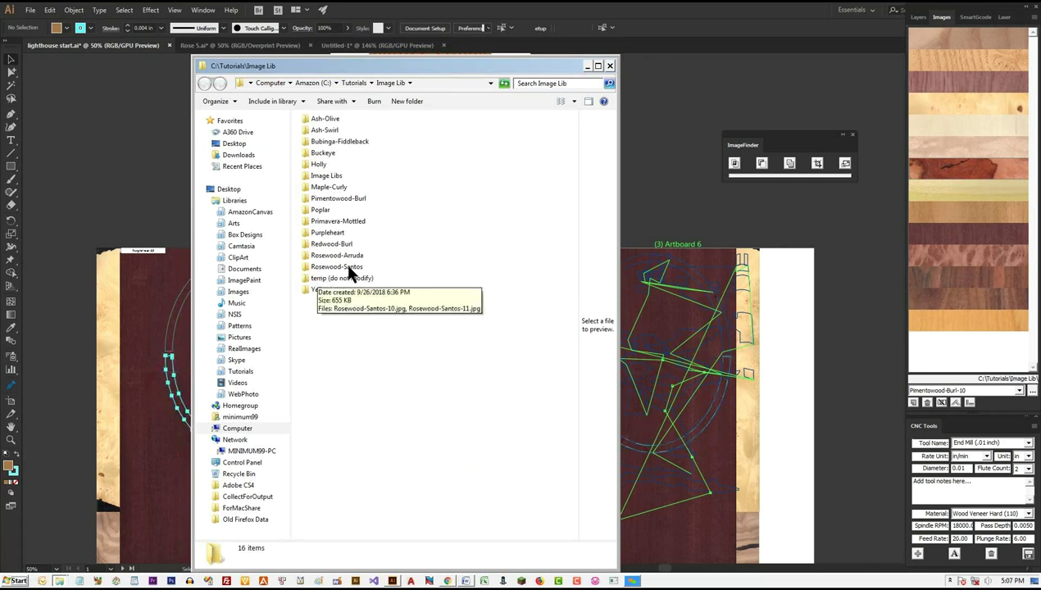
{"action": "left_click", "coordinate": [318, 233]}
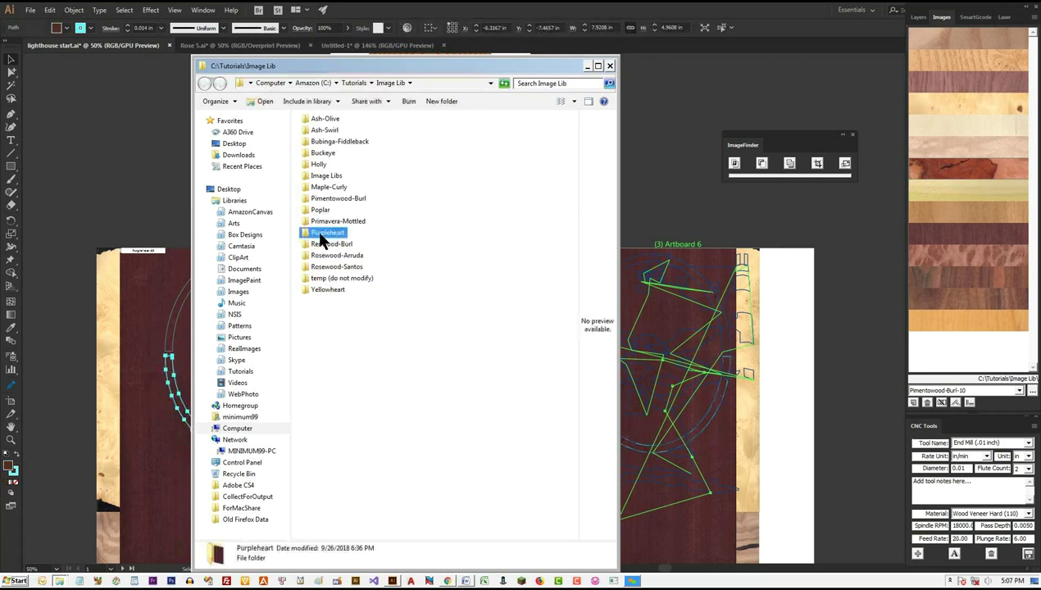
{"action": "double_click", "coordinate": [320, 236]}
{"action": "left_click", "coordinate": [204, 83]}
{"action": "left_click", "coordinate": [349, 315]}
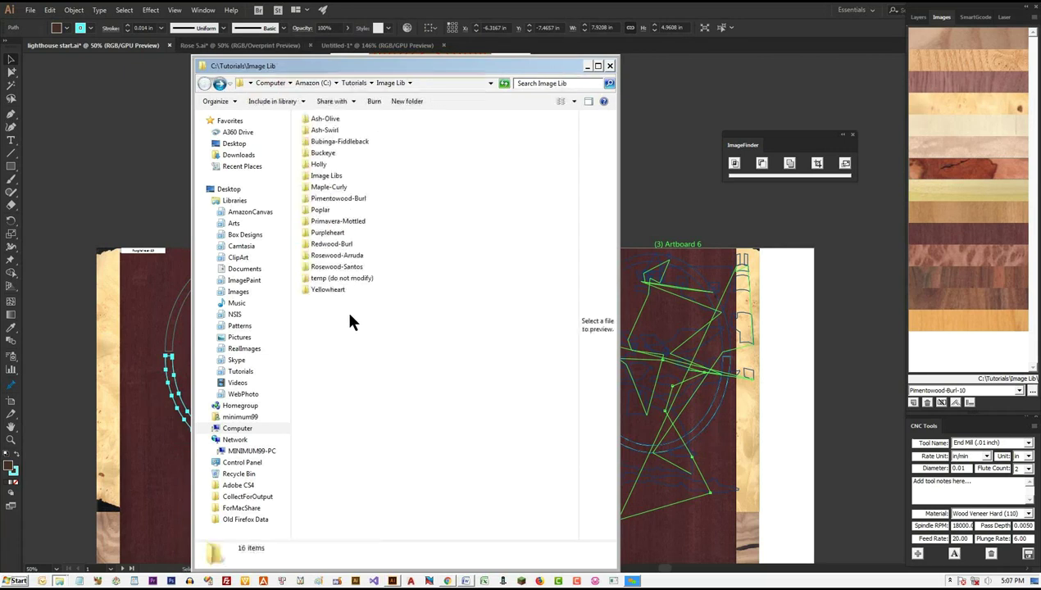
{"action": "double_click", "coordinate": [329, 278]}
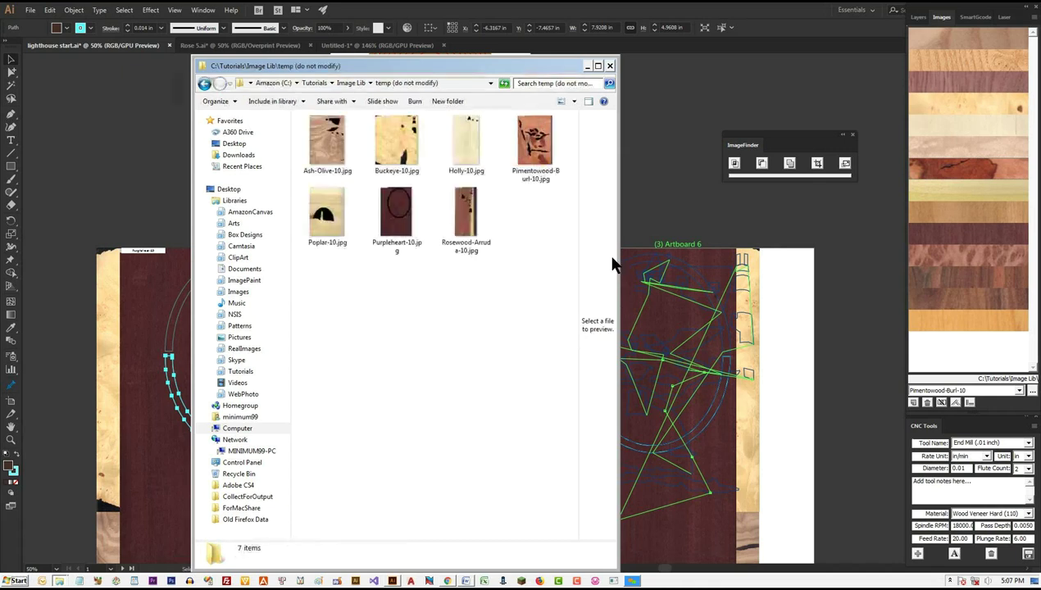
- Preview the used veneer images in the temp folder, including Pimentowood-Burl-10, Poplar-10 and Purpleheart-10, and return to the lighthouse document
{"action": "left_click_drag", "start_coordinate": [616, 259], "coordinate": [864, 275]}
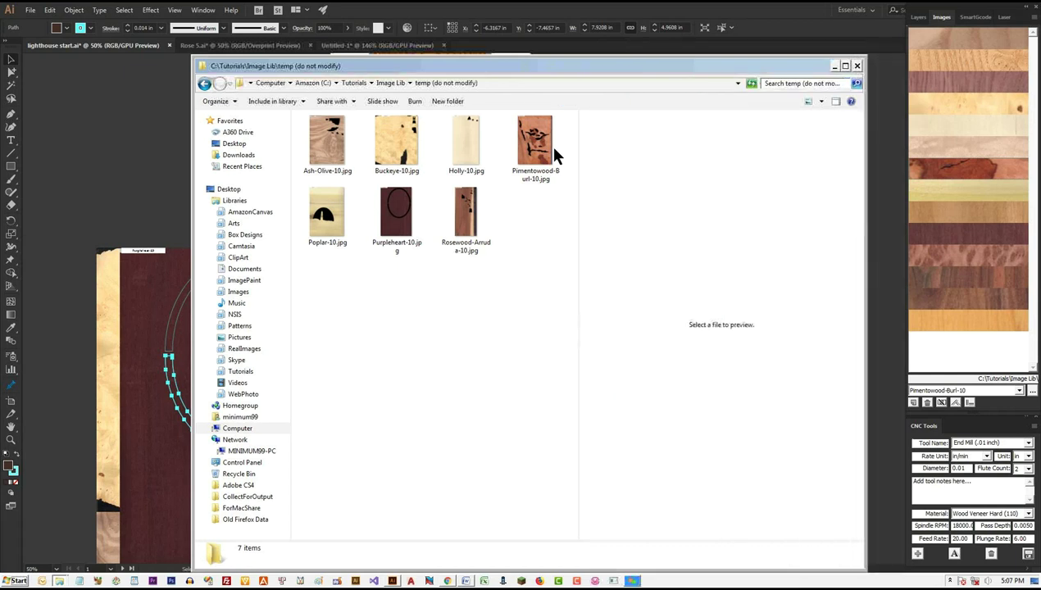
{"action": "left_click", "coordinate": [548, 146]}
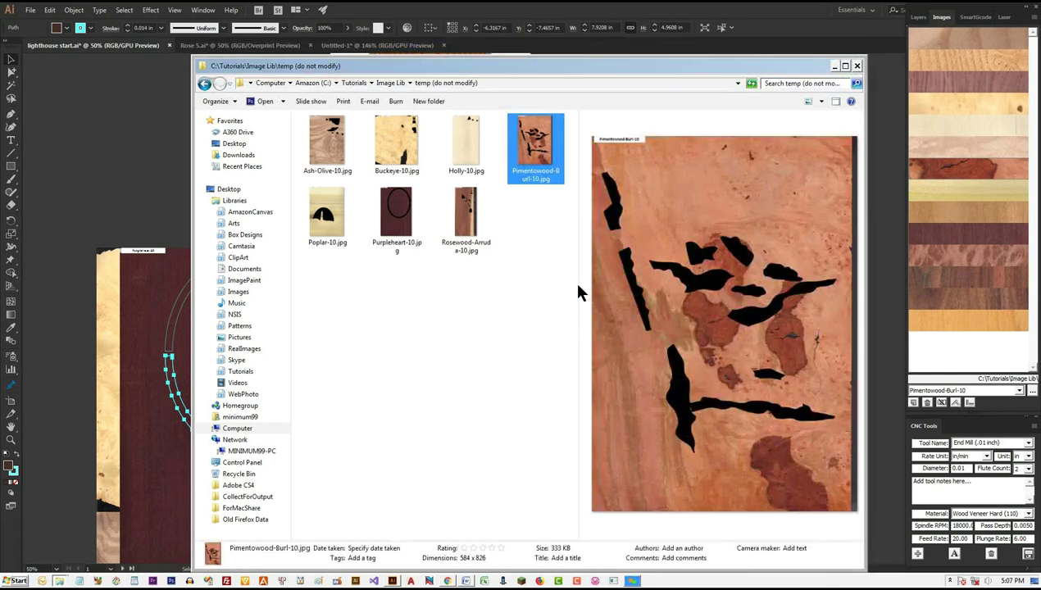
{"action": "left_click", "coordinate": [465, 230]}
{"action": "left_click", "coordinate": [403, 150]}
{"action": "left_click", "coordinate": [330, 151]}
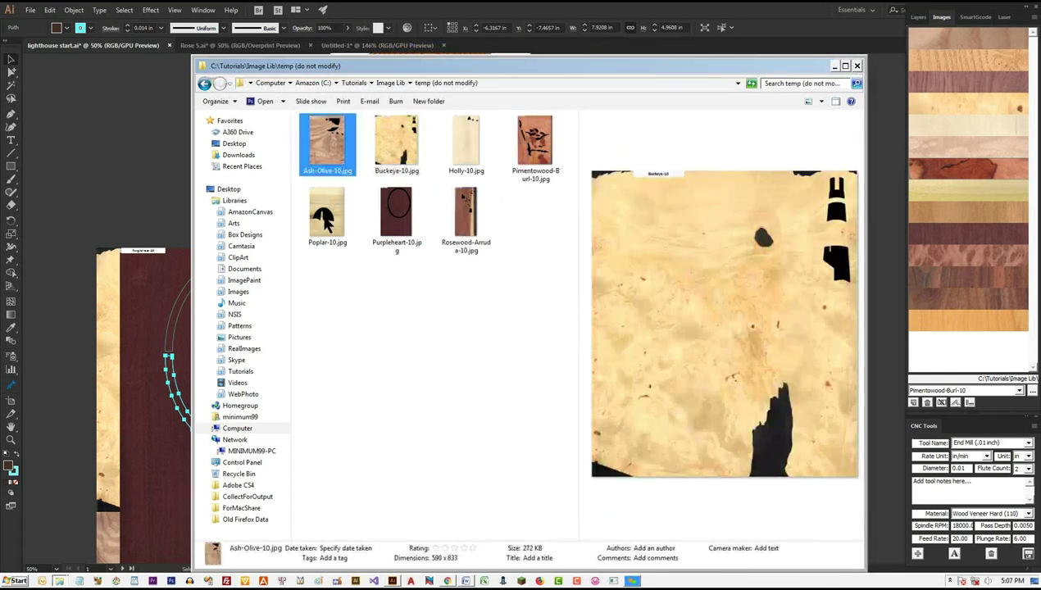
{"action": "left_click", "coordinate": [326, 223]}
{"action": "left_click", "coordinate": [401, 236]}
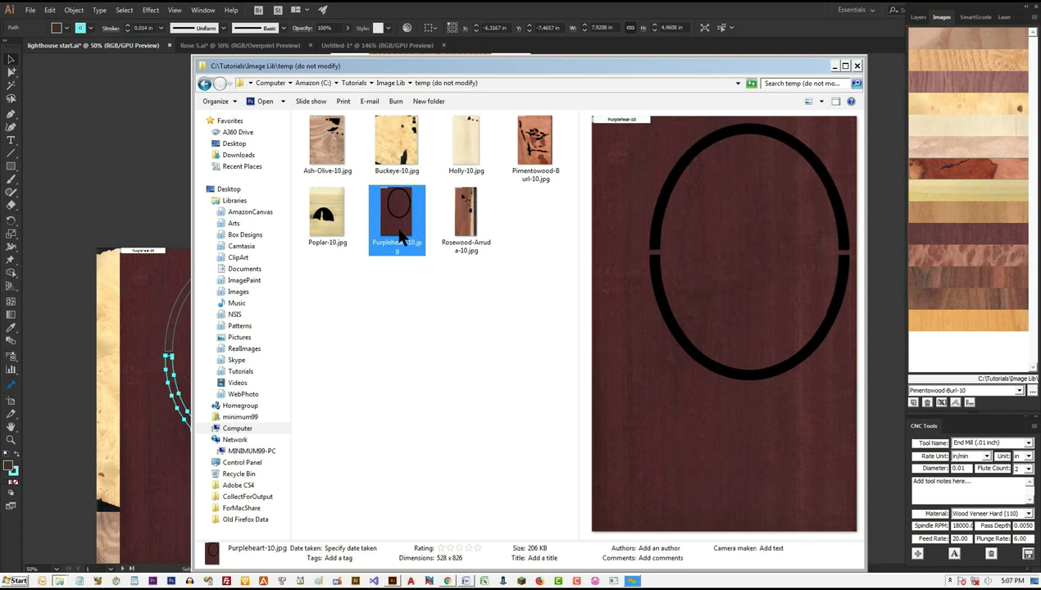
{"action": "left_click", "coordinate": [156, 303]}
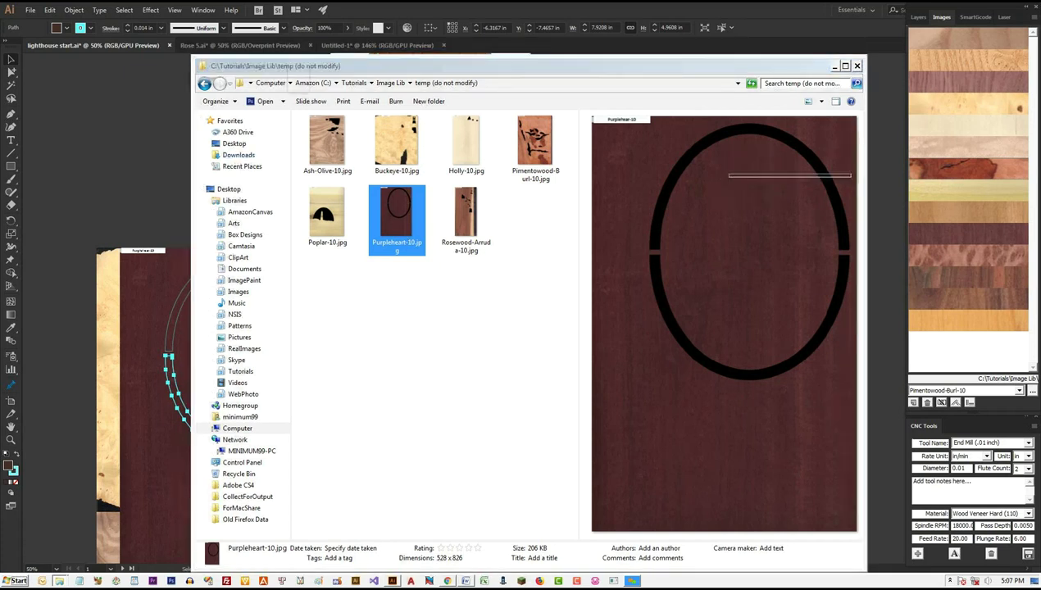
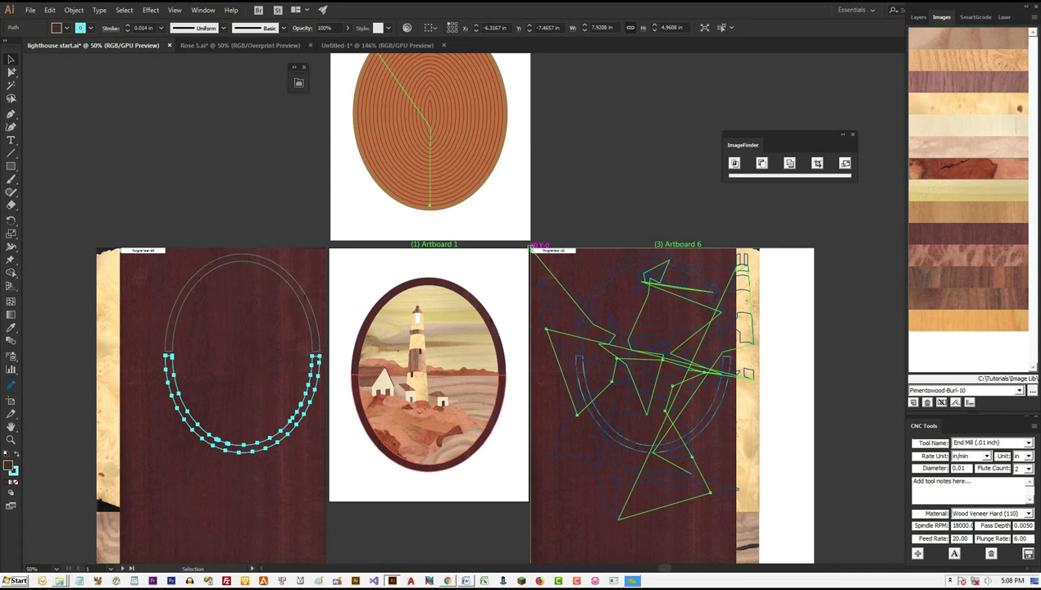
- Deselect everything, save lighthouse start.ai, and close Rose 5.ai and the Untitled-1 document without saving them
{"action": "key", "text": "ctrl+shift+a"}
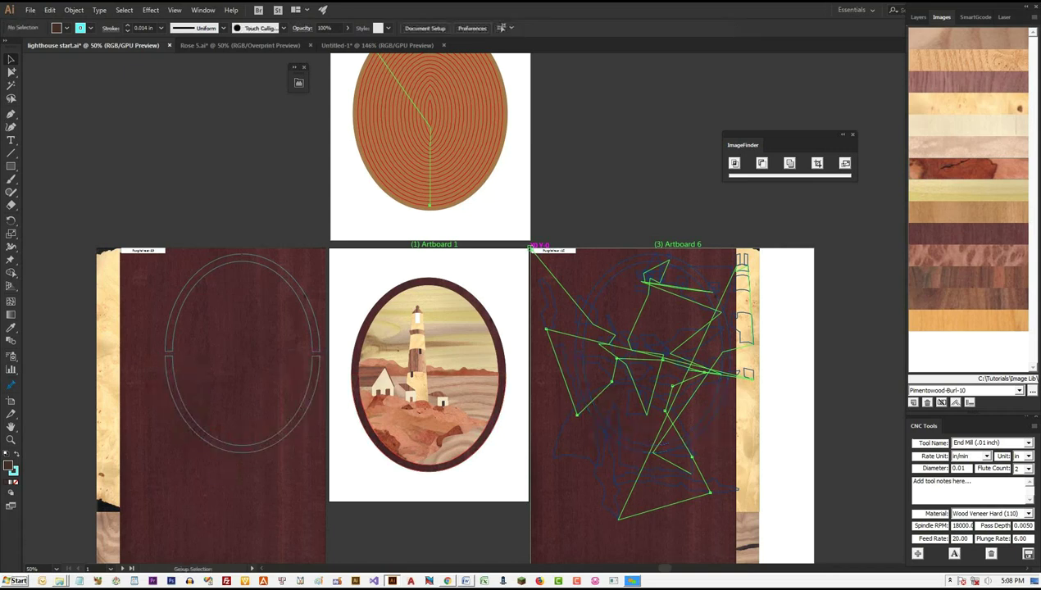
{"action": "key", "text": "ctrl+s"}
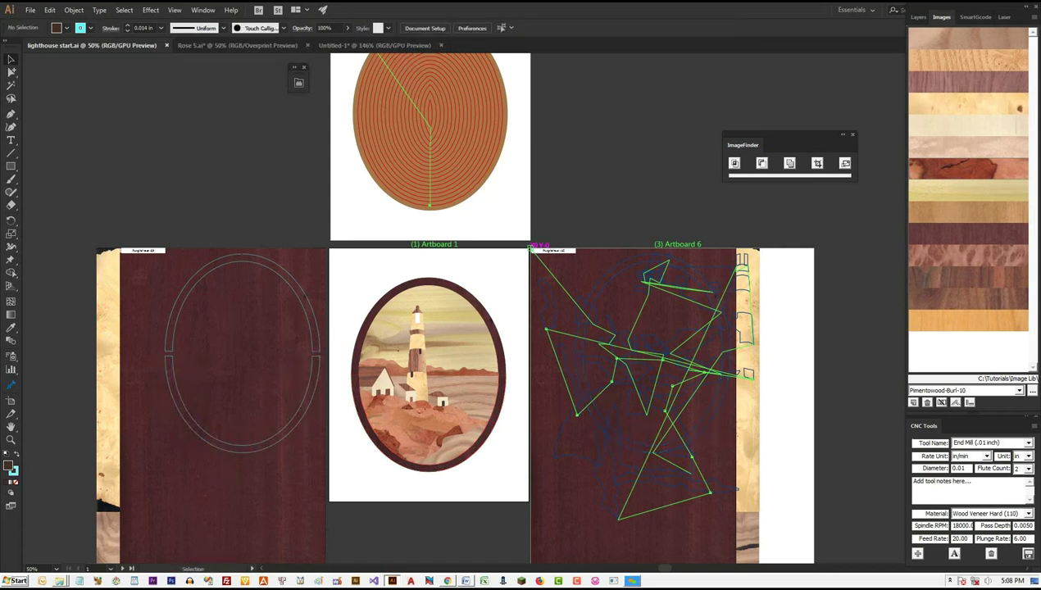
{"action": "left_click", "coordinate": [306, 46]}
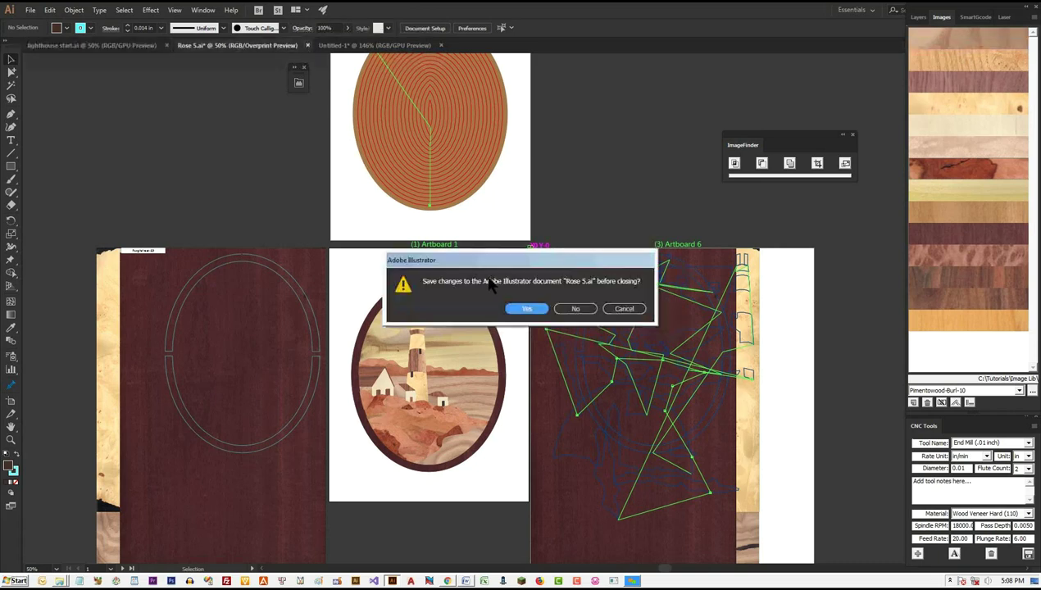
{"action": "left_click", "coordinate": [576, 309]}
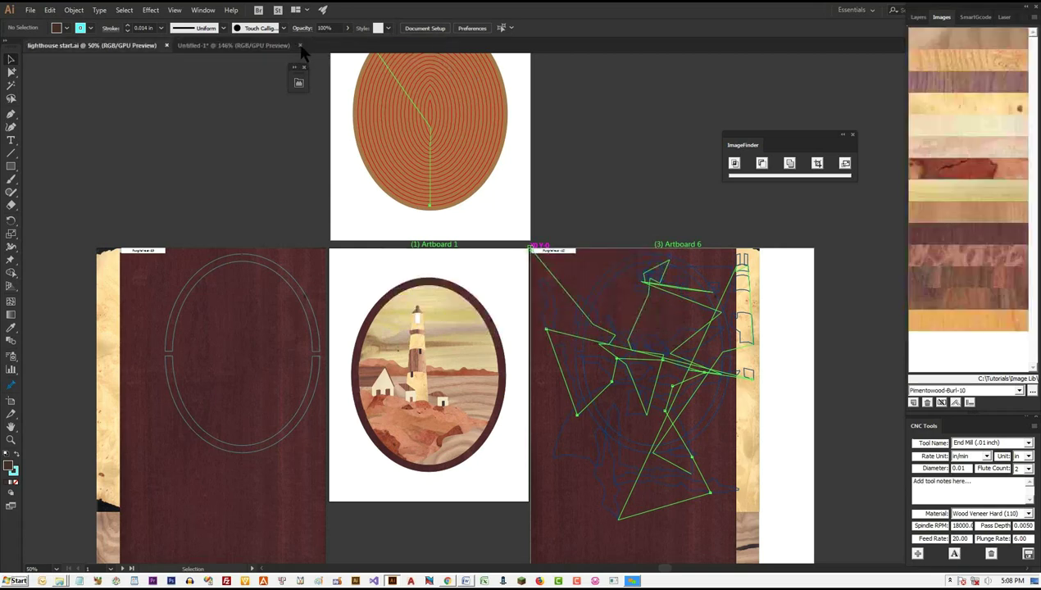
{"action": "left_click", "coordinate": [300, 45]}
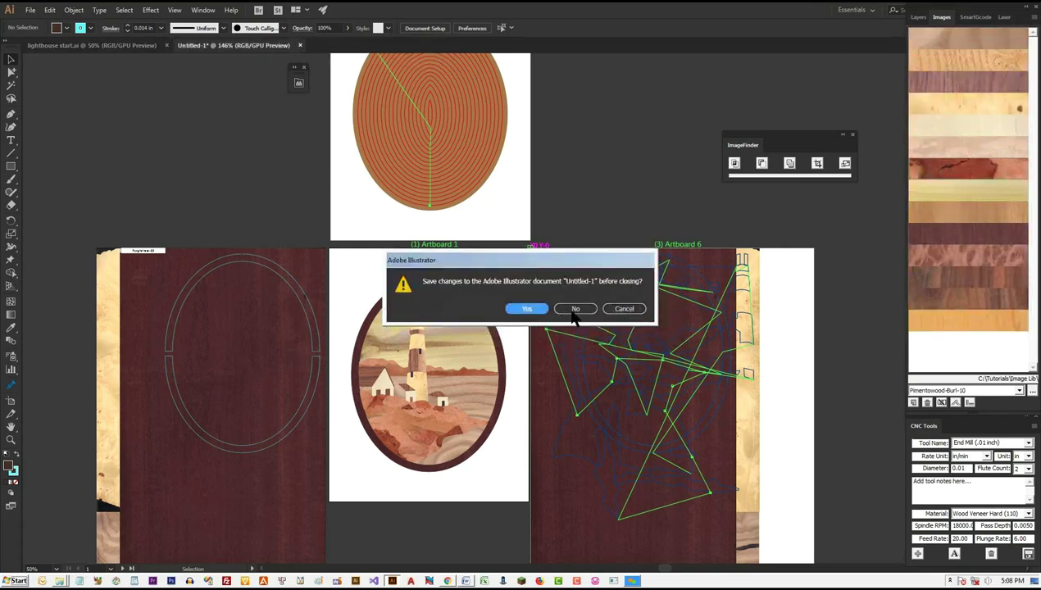
- Close lighthouse start.ai, reopen it from the recent files, and maximize the Illustrator window
{"action": "left_click", "coordinate": [167, 46]}
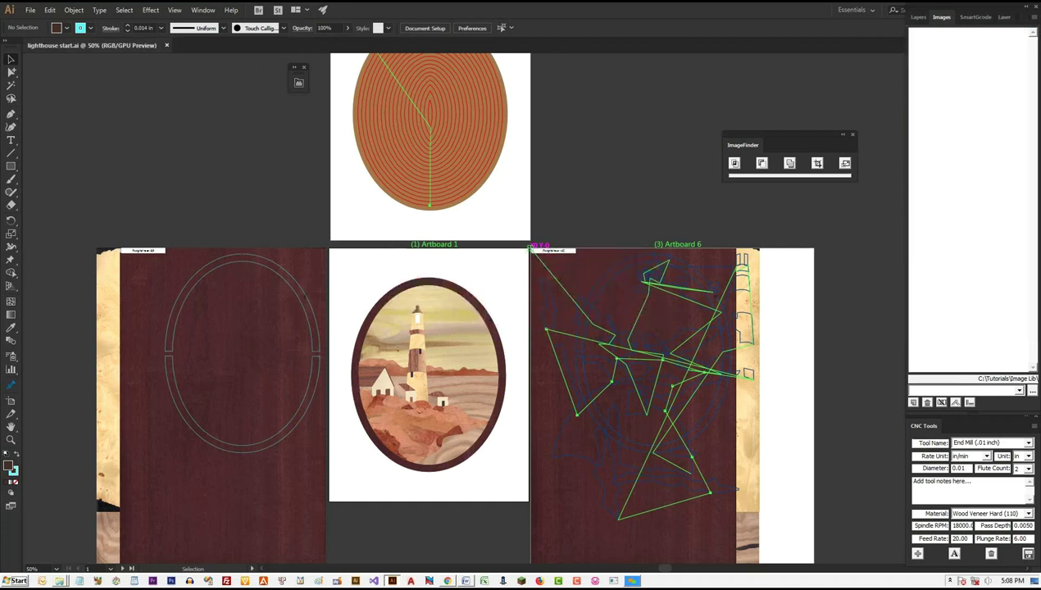
{"action": "left_click", "coordinate": [166, 45]}
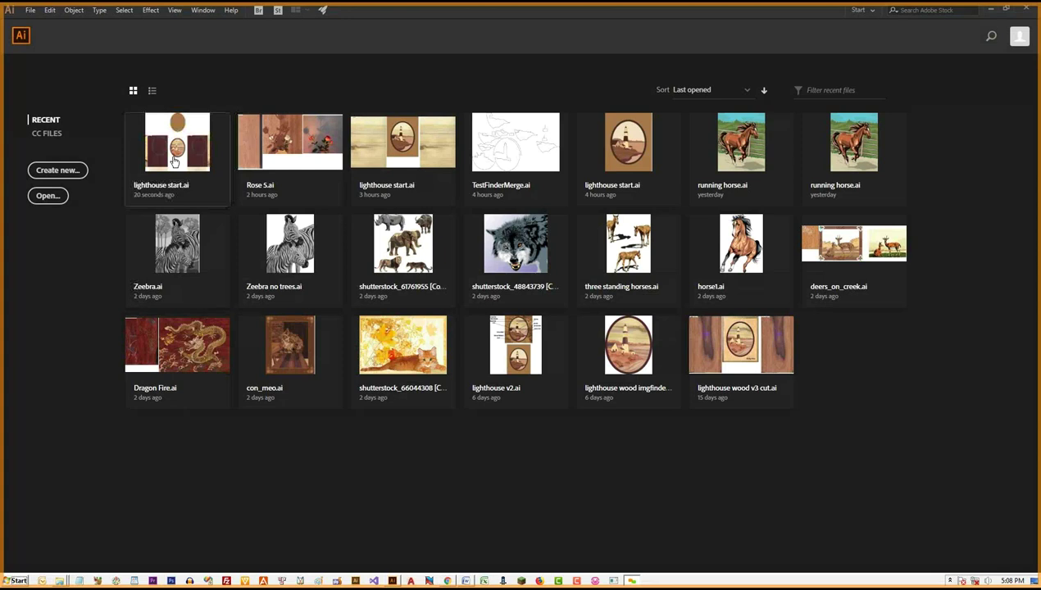
{"action": "left_click", "coordinate": [173, 156]}
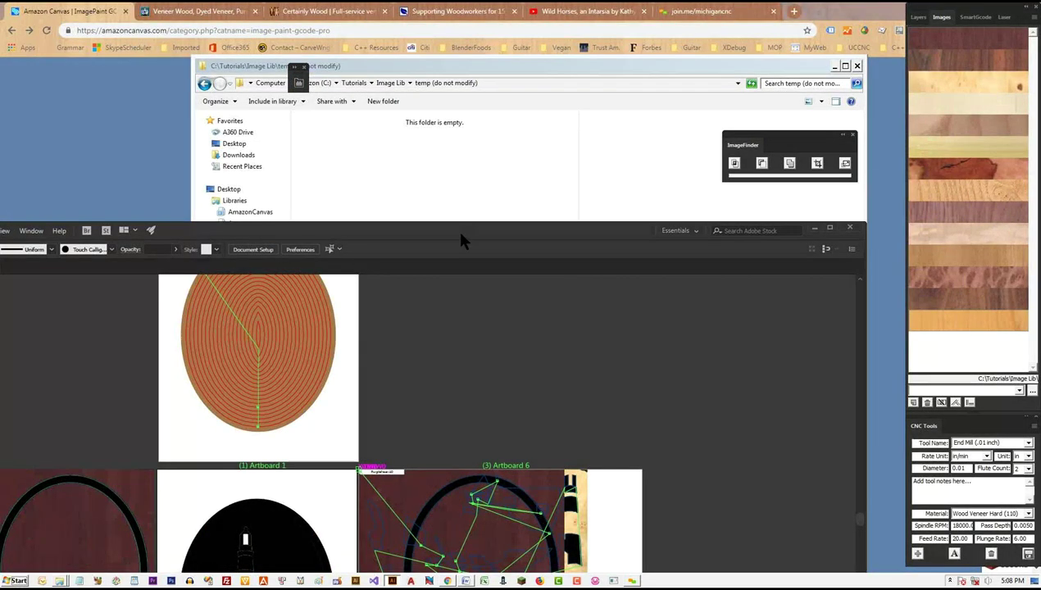
{"action": "double_click", "coordinate": [457, 231]}
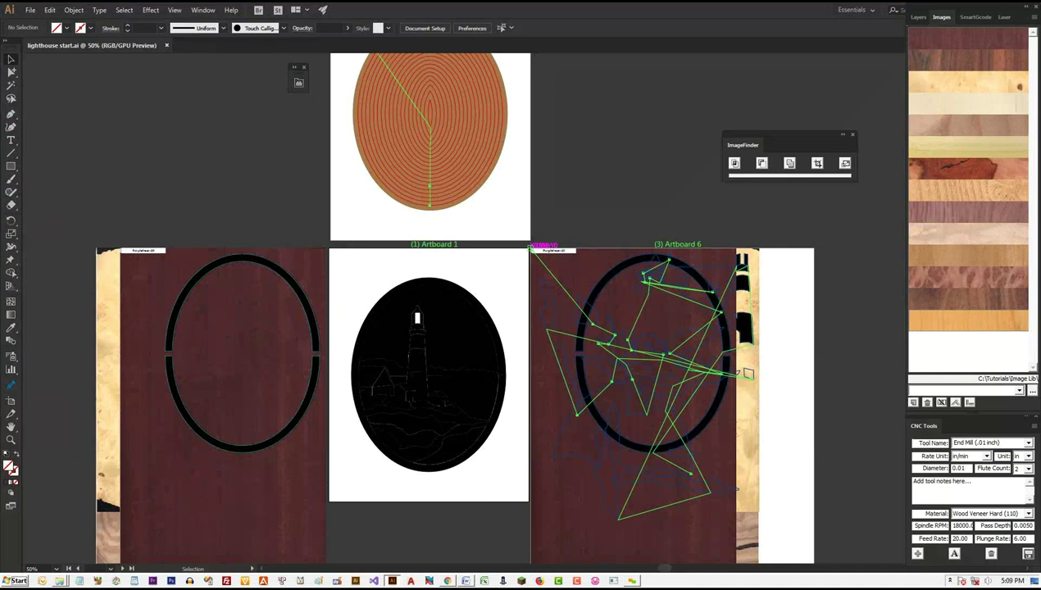
- Move the lower half-oval frame cutter below the black cut-out on Purpleheart-10 and shift the upper half-oval cutter down and to the left
{"action": "scroll", "coordinate": [451, 306], "scroll_direction": "down", "scroll_amount": 1}
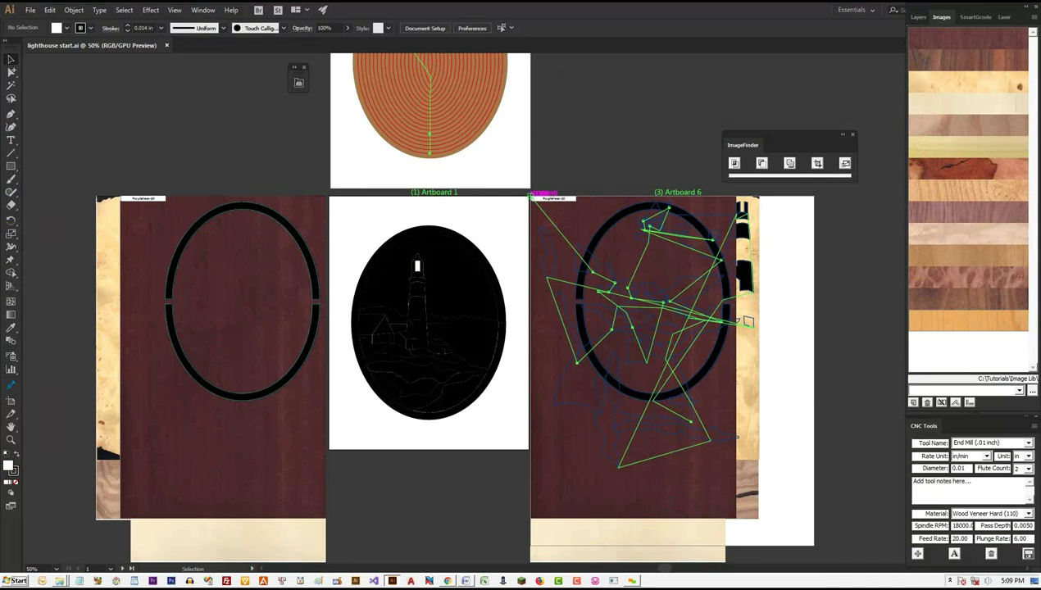
{"action": "left_click", "coordinate": [241, 396]}
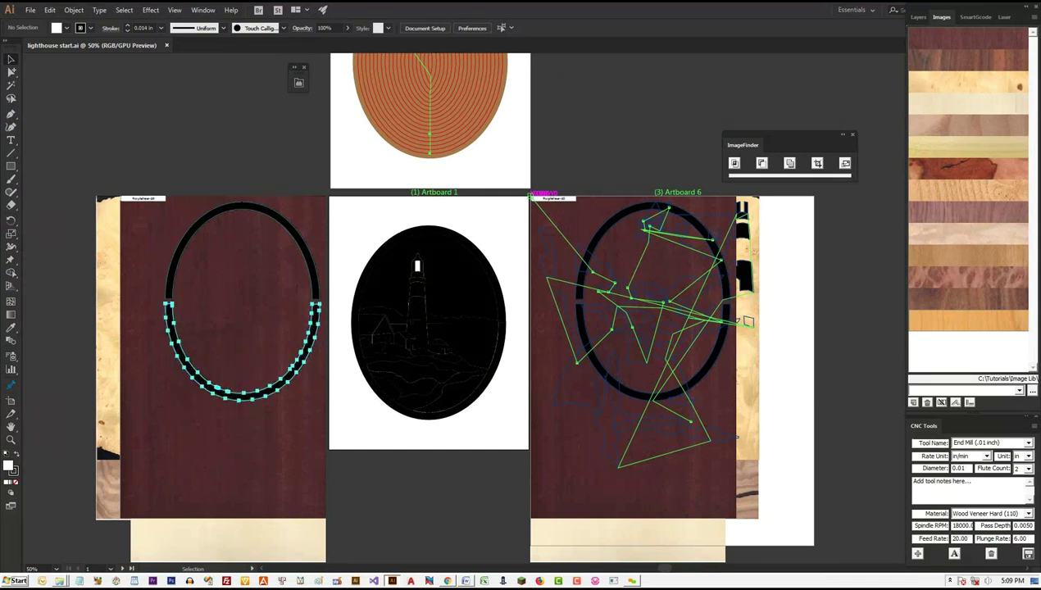
{"action": "left_click_drag", "start_coordinate": [241, 395], "coordinate": [228, 465]}
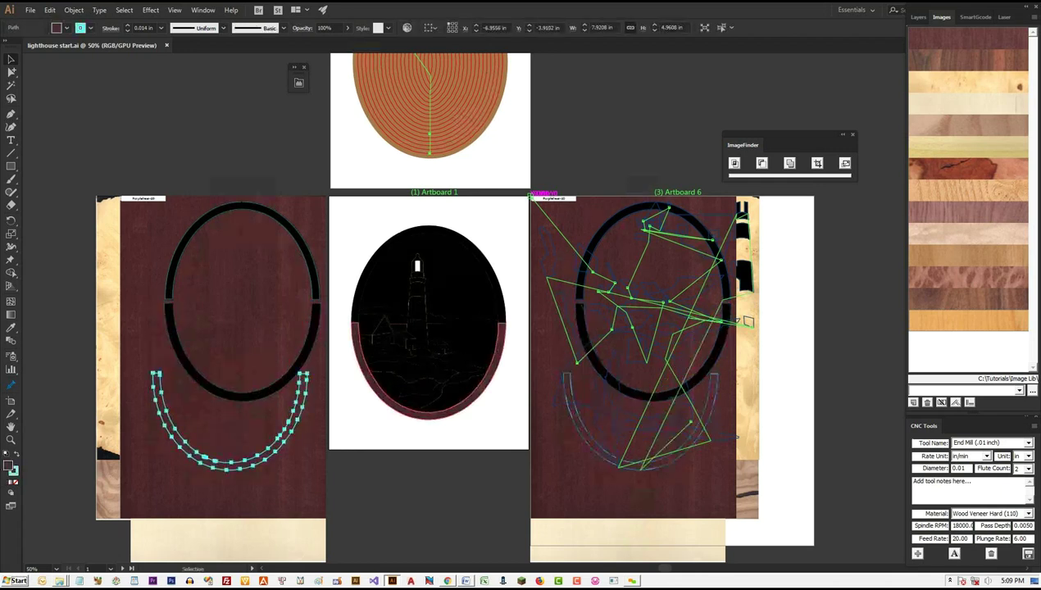
{"action": "key", "text": "ctrl+shift+a"}
{"action": "left_click", "coordinate": [242, 204]}
{"action": "left_click_drag", "start_coordinate": [242, 207], "coordinate": [208, 239]}
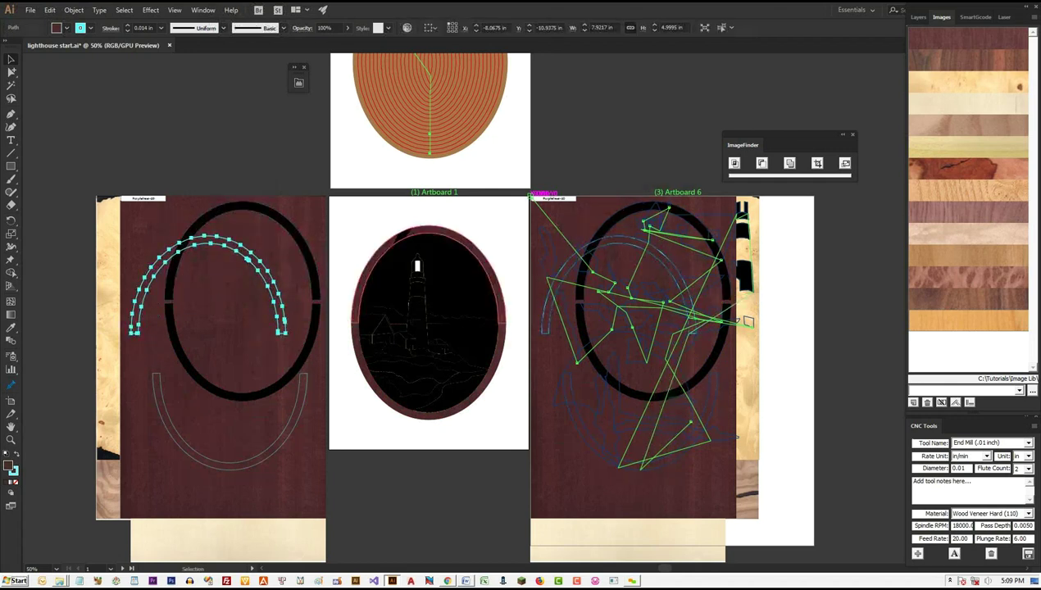
- Isolate the Purpleheart-10 veneer of the upper frame piece on Artboard 1, and switch to the sky piece's Poplar-10 veneer
{"action": "key", "text": "ctrl+shift+a"}
{"action": "left_click", "coordinate": [429, 228]}
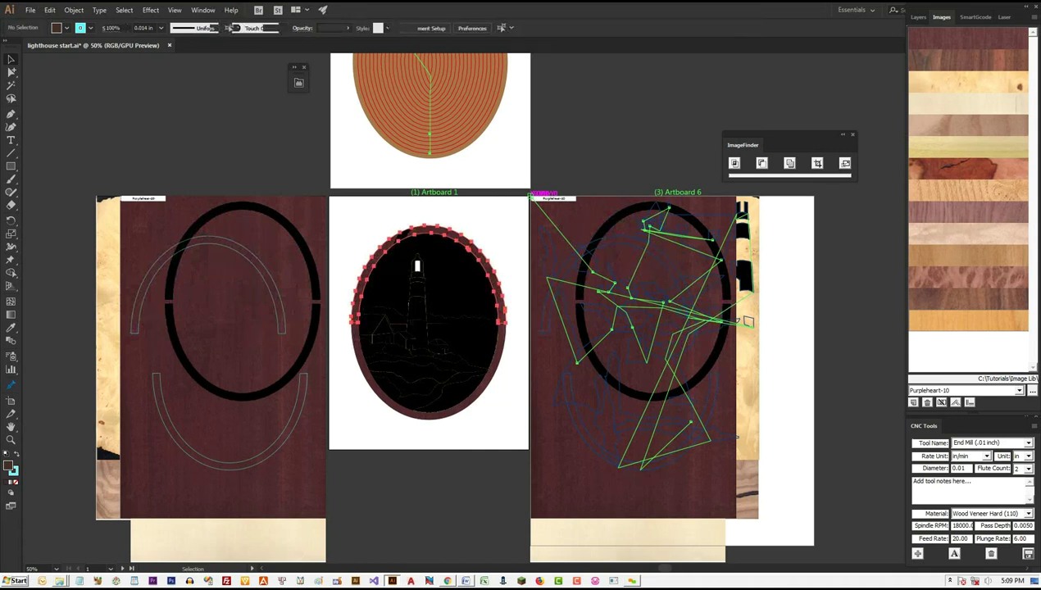
{"action": "key", "text": "ctrl+7"}
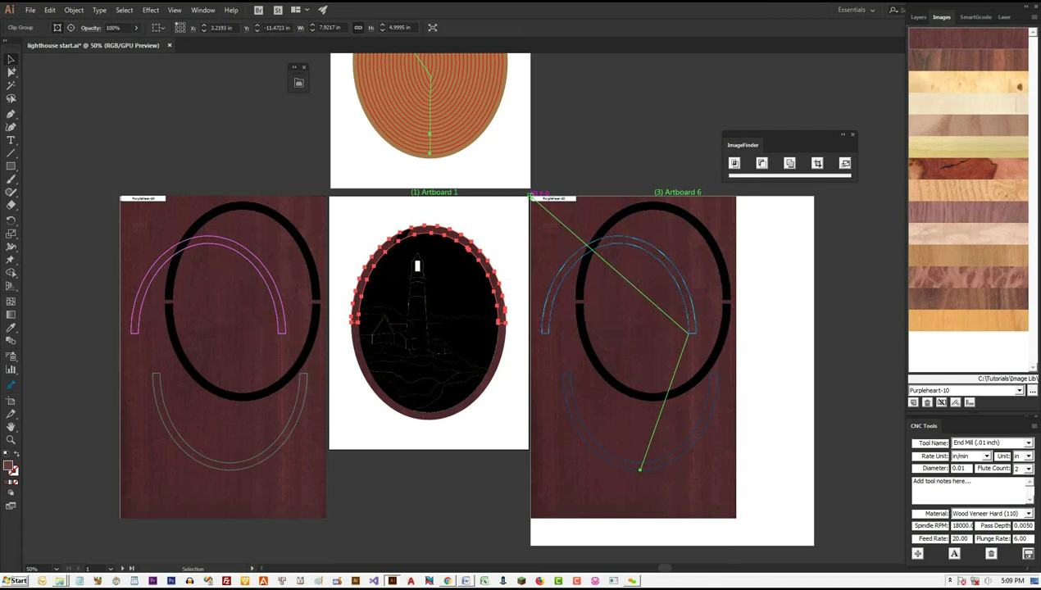
{"action": "left_click", "coordinate": [456, 270]}
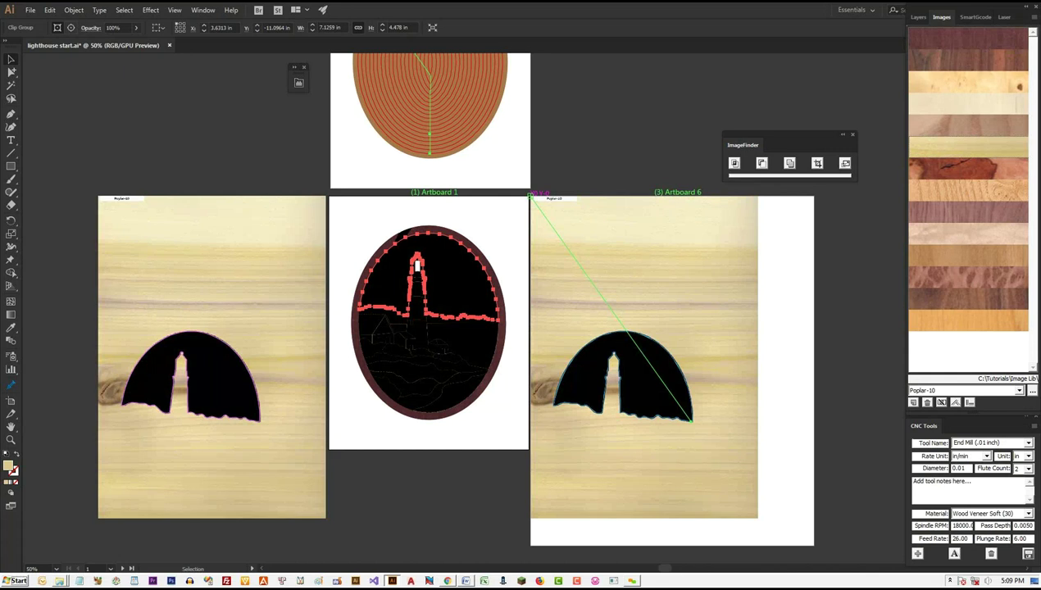
- Deselect everything and switch to the Pimentowood-Burl-10 veneer of the rock piece near the bottom of the lighthouse picture
{"action": "key", "text": "ctrl+shift+a"}
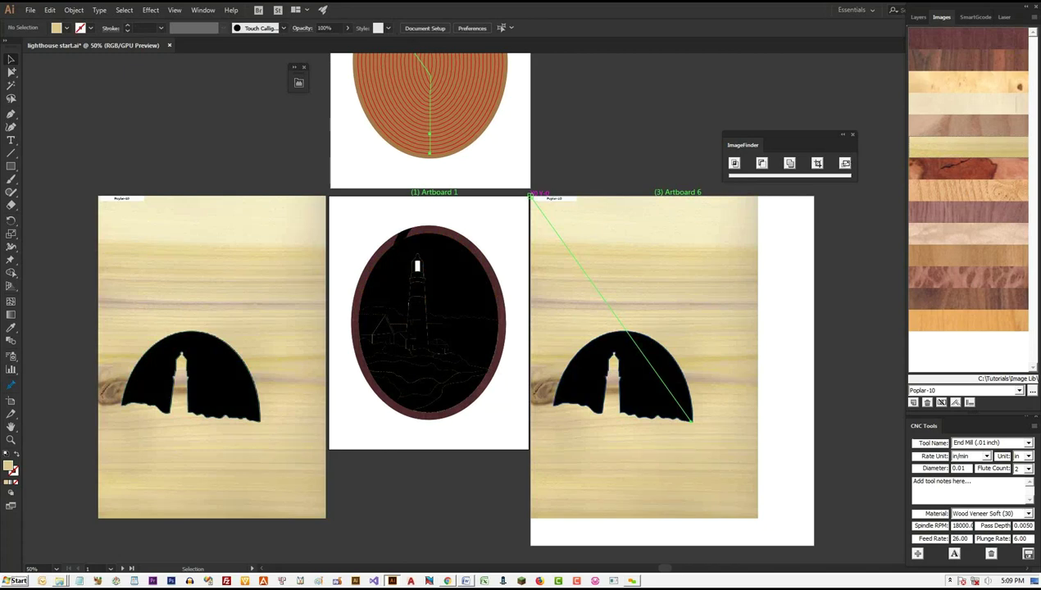
{"action": "scroll", "coordinate": [453, 303], "scroll_direction": "up", "scroll_amount": 1}
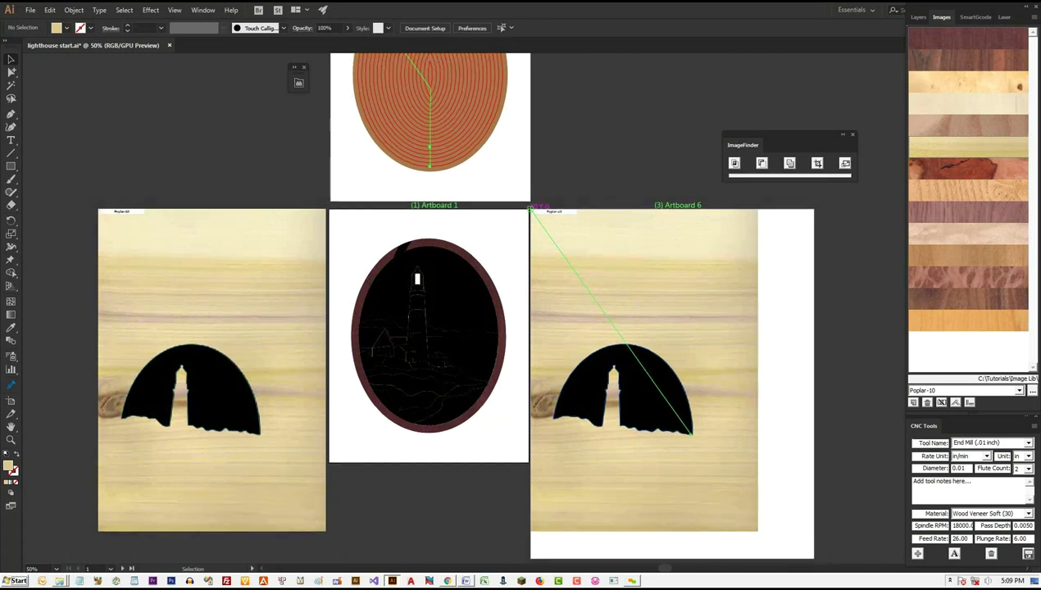
{"action": "scroll", "coordinate": [484, 259], "scroll_direction": "up", "scroll_amount": 3}
{"action": "scroll", "coordinate": [525, 216], "scroll_direction": "down", "scroll_amount": 3}
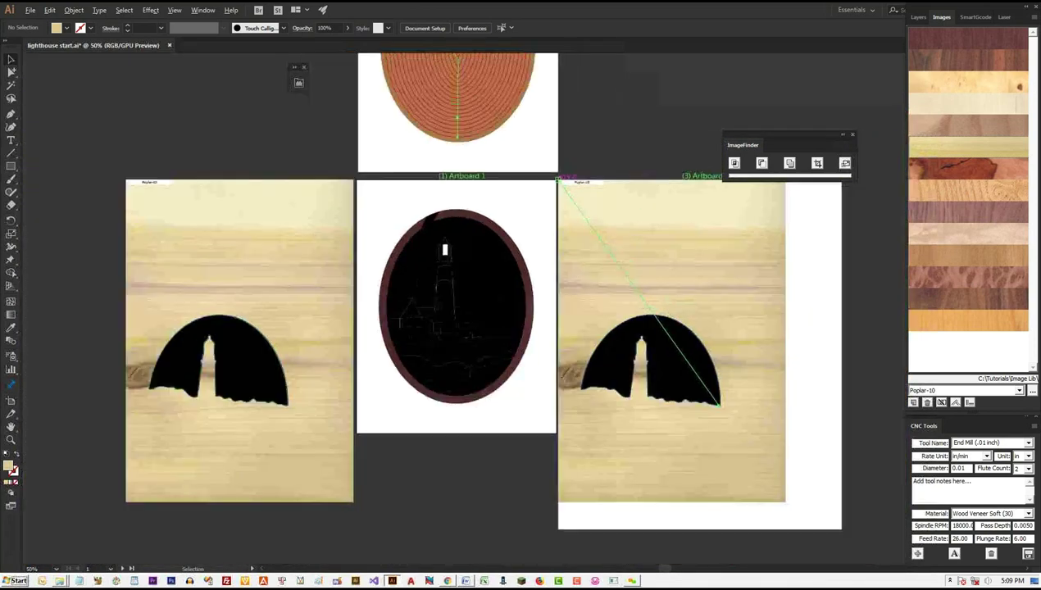
{"action": "scroll", "coordinate": [445, 383], "scroll_direction": "up", "scroll_amount": 4}
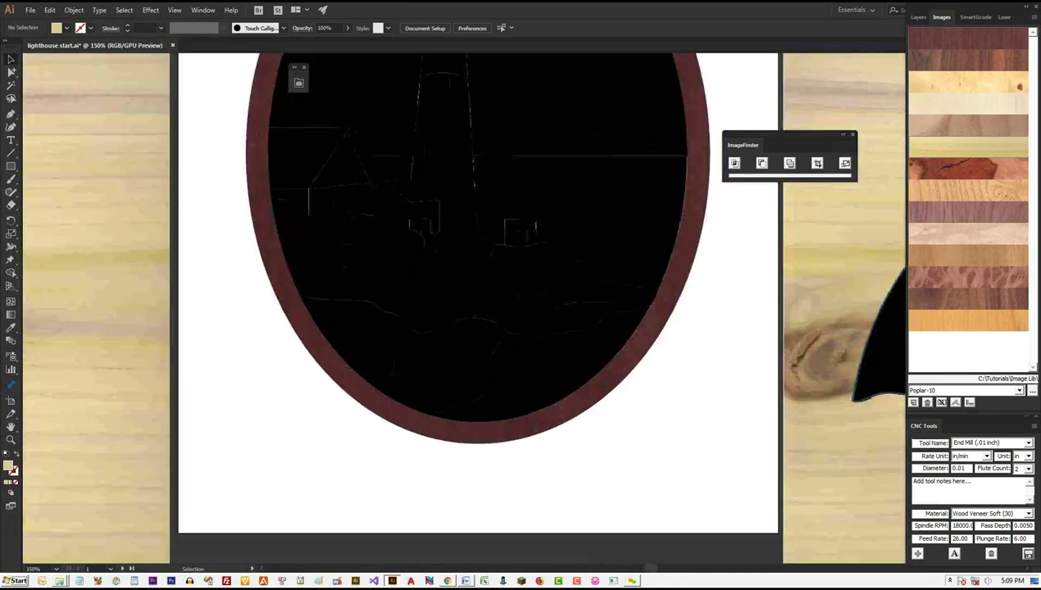
{"action": "left_click", "coordinate": [445, 383]}
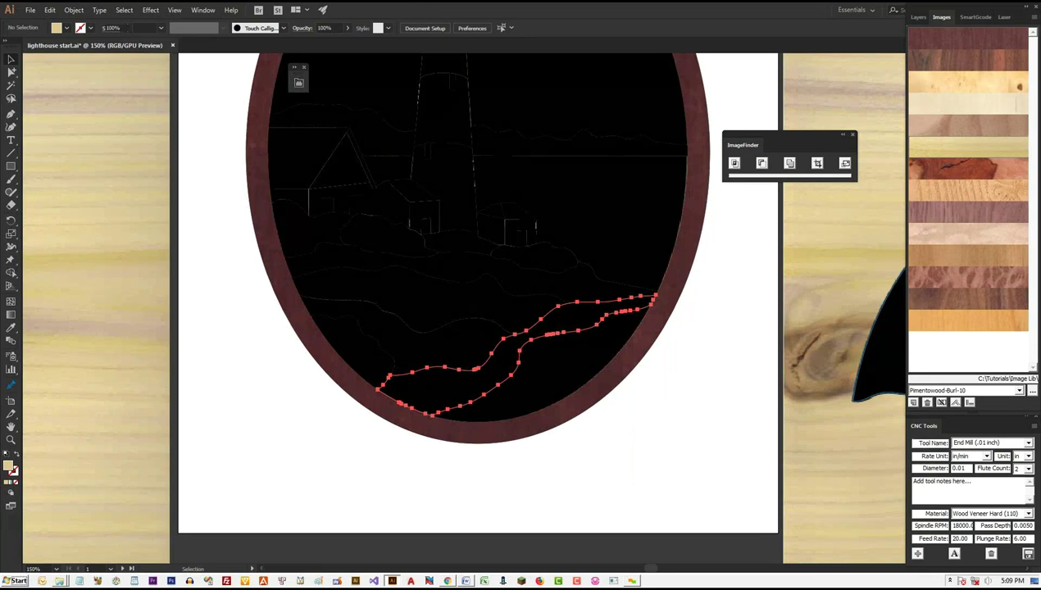
{"action": "scroll", "coordinate": [628, 357], "scroll_direction": "down", "scroll_amount": 3}
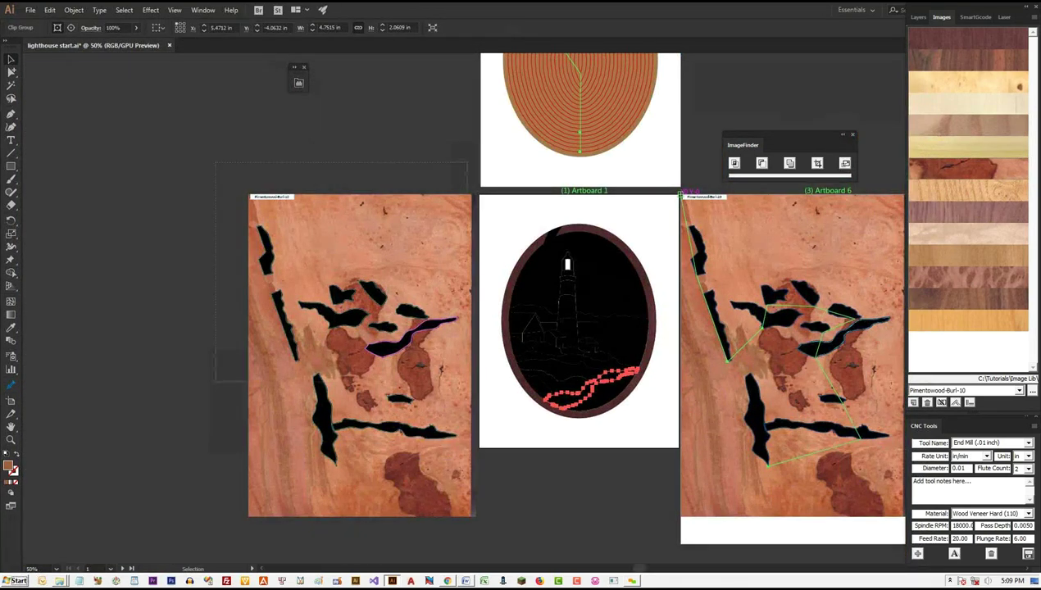
- Move the upper group of cutters above the black cut-outs on Pimentowood-Burl-10, and shift the leftmost cutter down onto the veneer
{"action": "left_click_drag", "start_coordinate": [216, 162], "coordinate": [432, 364]}
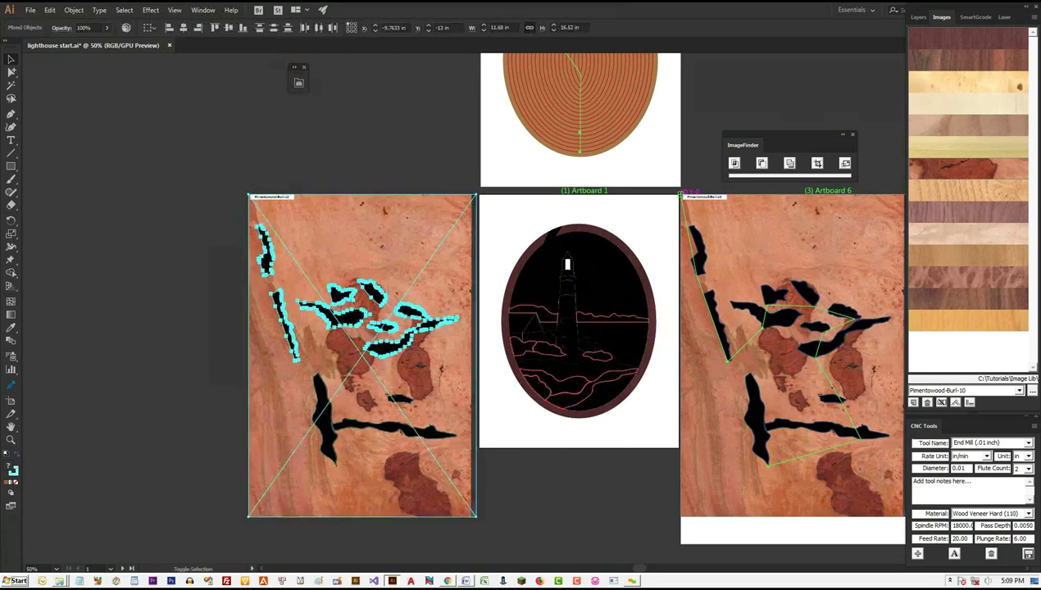
{"action": "left_click_drag", "start_coordinate": [363, 284], "coordinate": [384, 209]}
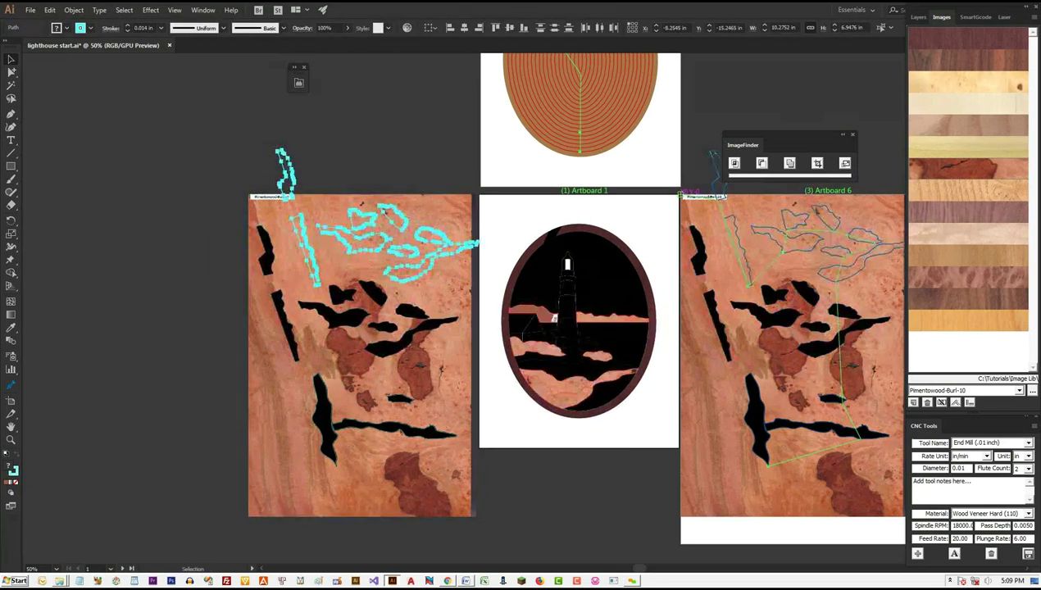
{"action": "left_click_drag", "start_coordinate": [285, 173], "coordinate": [295, 272]}
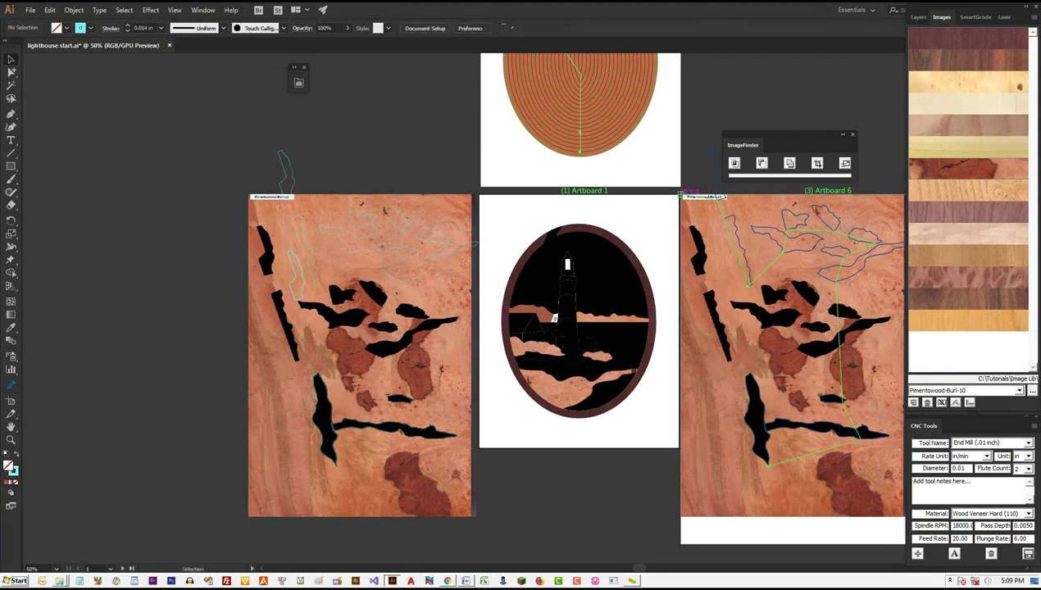
- Move the long horizontal cutter below its black cut-out and the tall vertical cutter left of its cut-out on Pimentowood-Burl-10, and deselect
{"action": "left_click", "coordinate": [322, 414]}
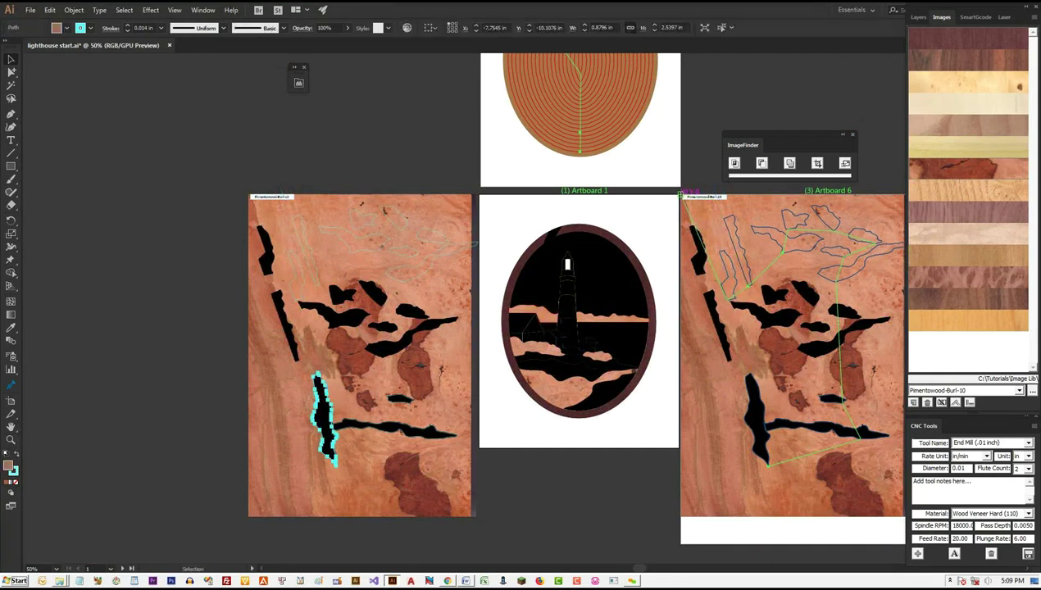
{"action": "left_click_drag", "start_coordinate": [385, 429], "coordinate": [383, 461]}
{"action": "left_click_drag", "start_coordinate": [324, 414], "coordinate": [286, 406]}
{"action": "key", "text": "ctrl+shift+a"}
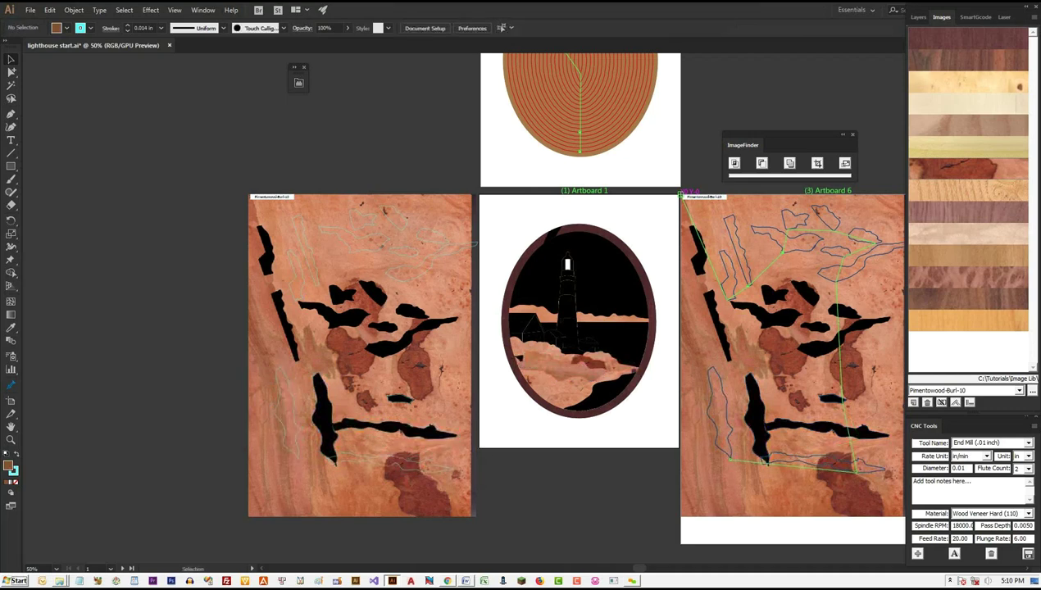
- Switch to the Ash-Olive-10 veneer of the black foreground piece, and move the ImageFinder panel off the picture to below the oval frame
{"action": "left_click", "coordinate": [606, 391]}
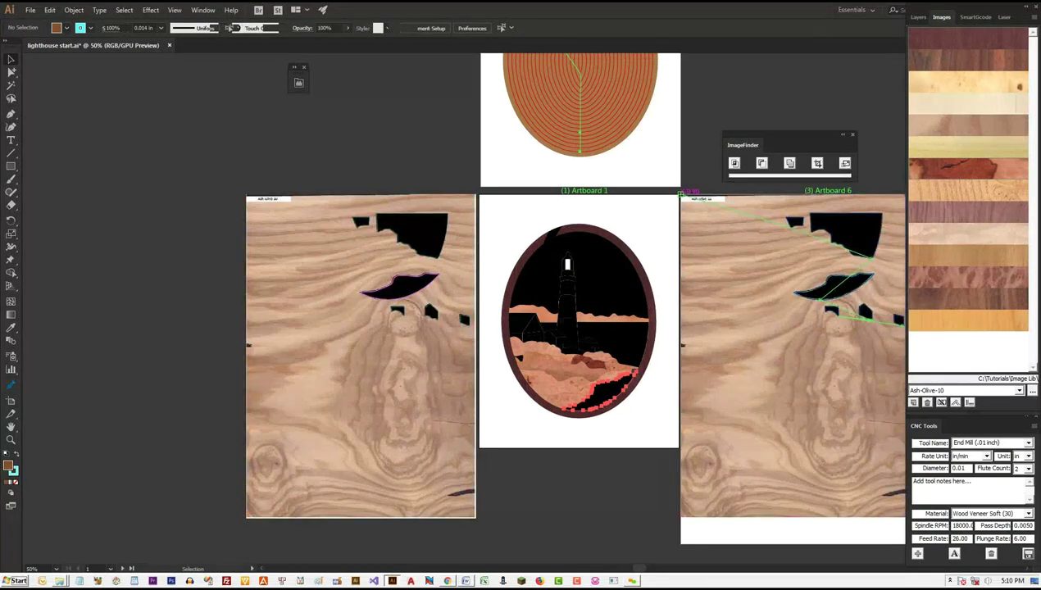
{"action": "scroll", "coordinate": [628, 399], "scroll_direction": "up", "scroll_amount": 3}
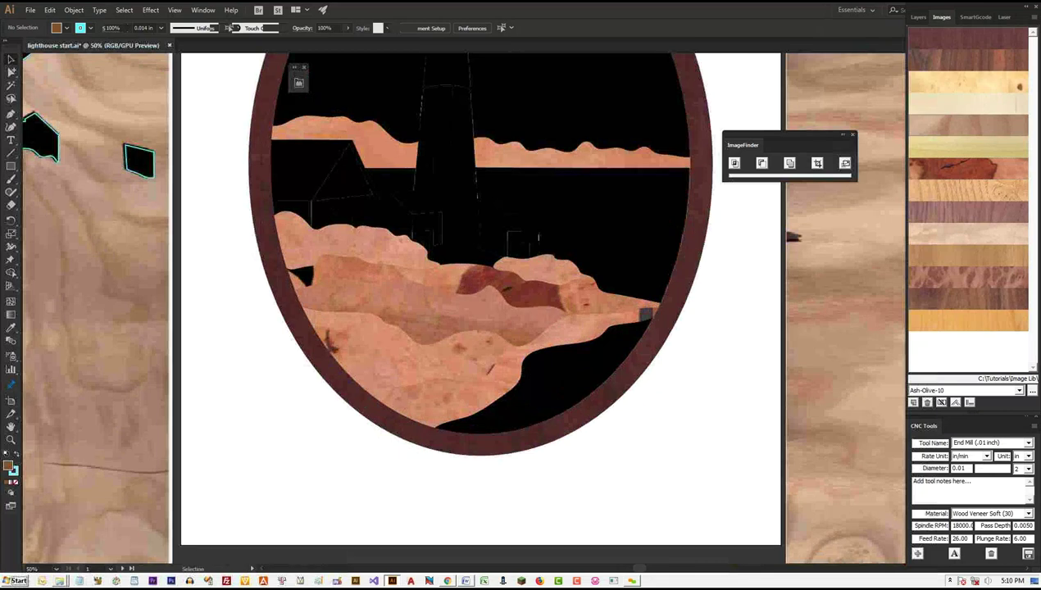
{"action": "left_click_drag", "start_coordinate": [645, 314], "coordinate": [735, 394]}
{"action": "key", "text": "v"}
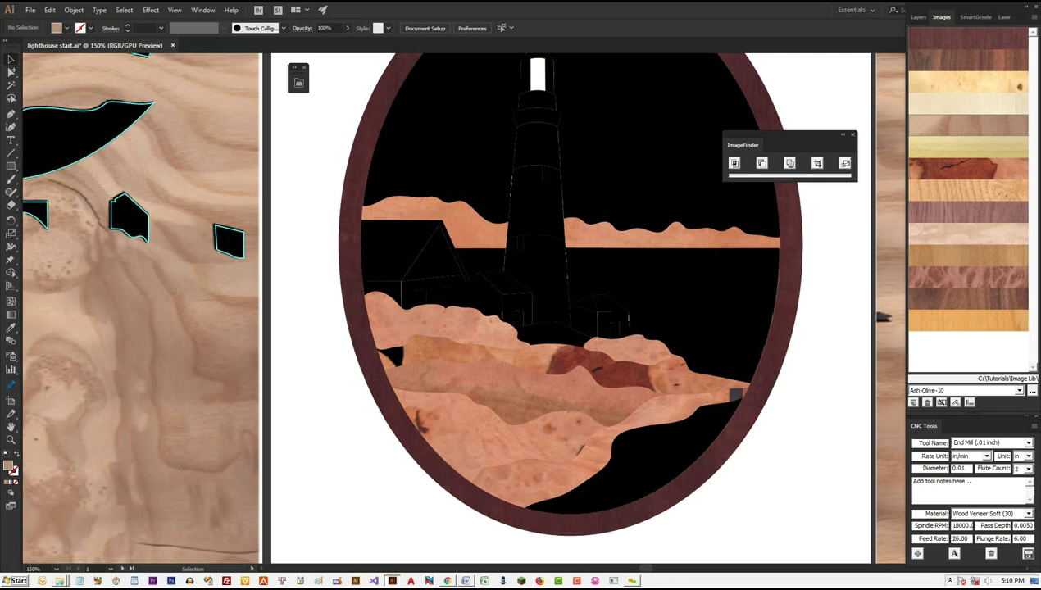
{"action": "left_click_drag", "start_coordinate": [798, 141], "coordinate": [791, 474]}
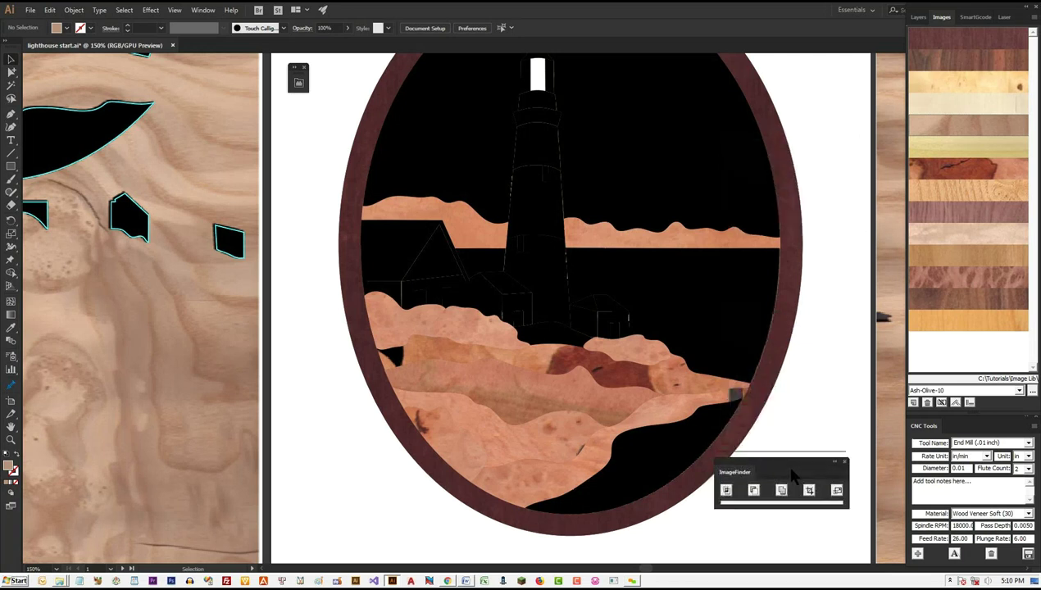
{"action": "scroll", "coordinate": [570, 306], "scroll_direction": "down", "scroll_amount": 1}
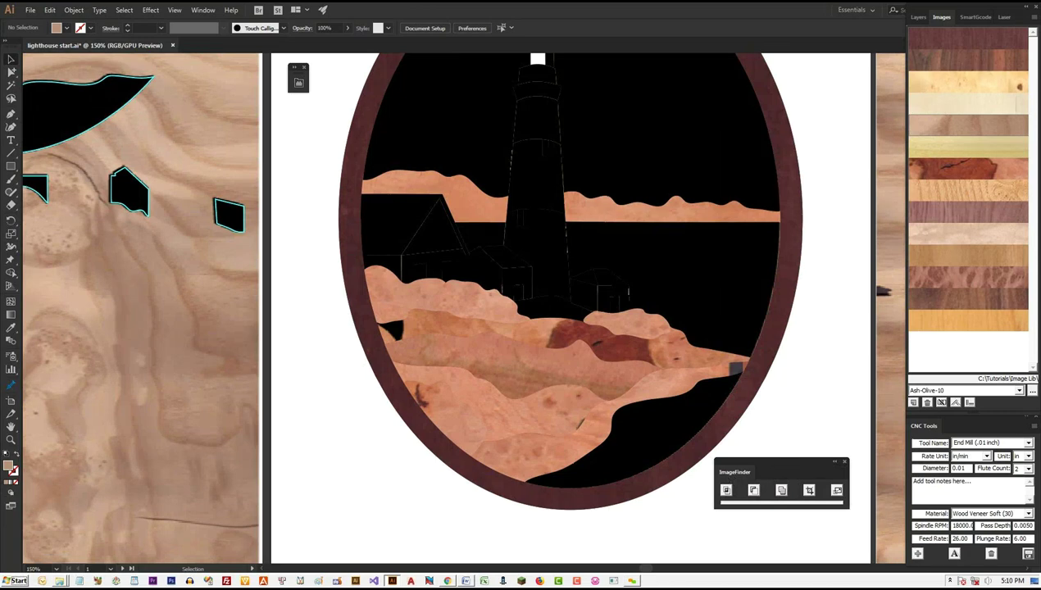
- Merge the two adjoining Pimentowood-Burl-10 rock pieces at the lower left of the oval into one piece, and deselect
{"action": "left_click", "coordinate": [735, 368]}
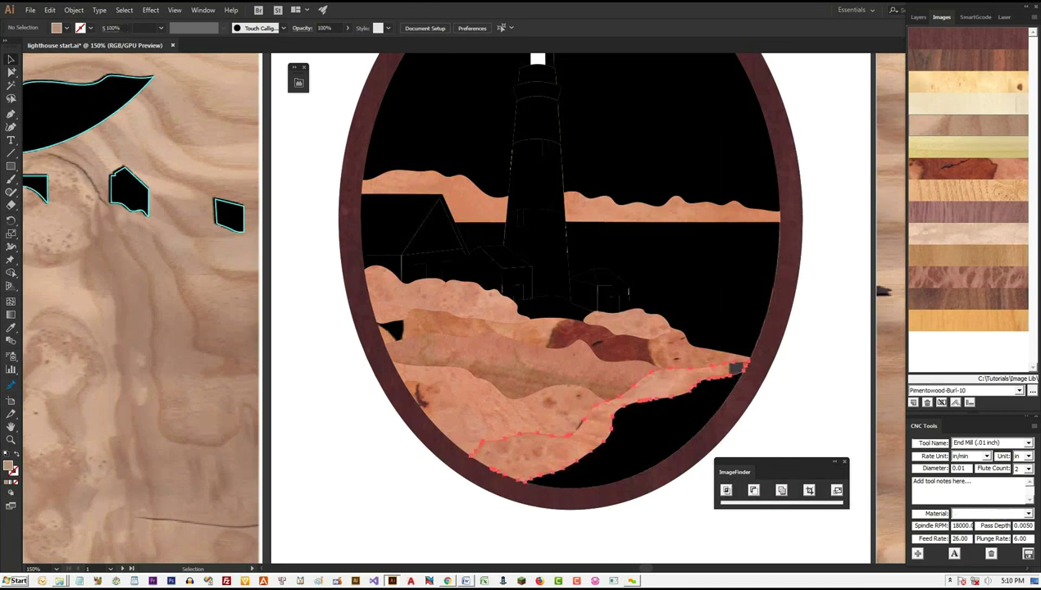
{"action": "left_click", "coordinate": [442, 418]}
{"action": "left_click", "coordinate": [541, 409], "text": "shift"}
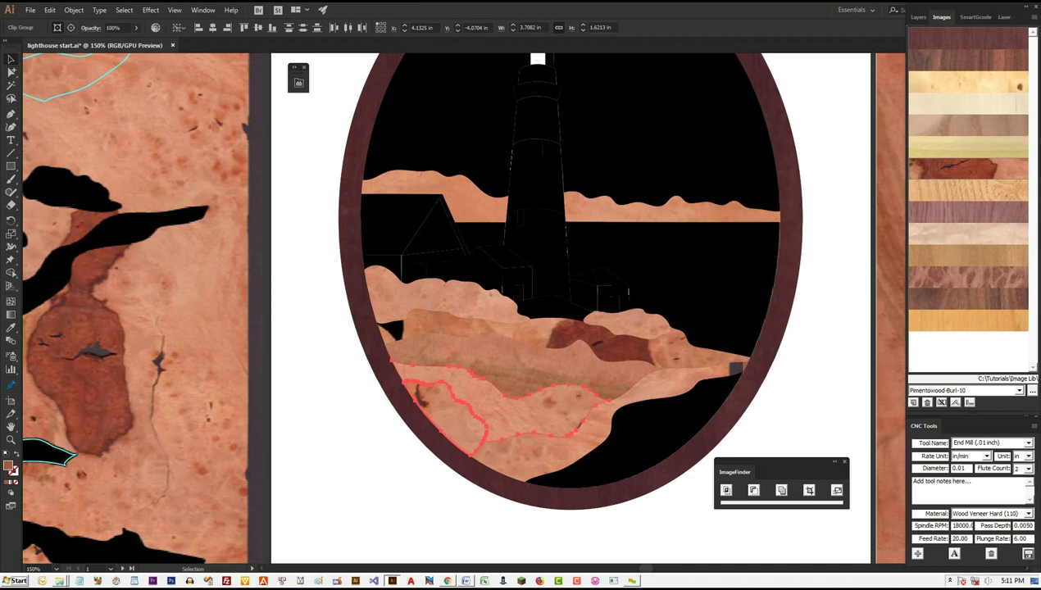
{"action": "scroll", "coordinate": [472, 434], "scroll_direction": "up", "scroll_amount": 2}
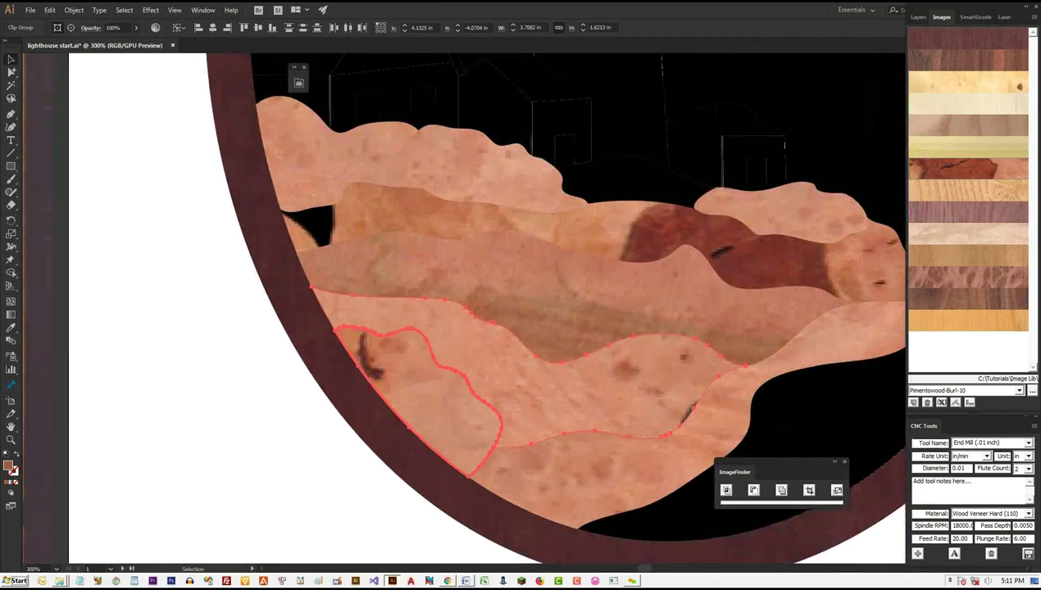
{"action": "left_click", "coordinate": [781, 490]}
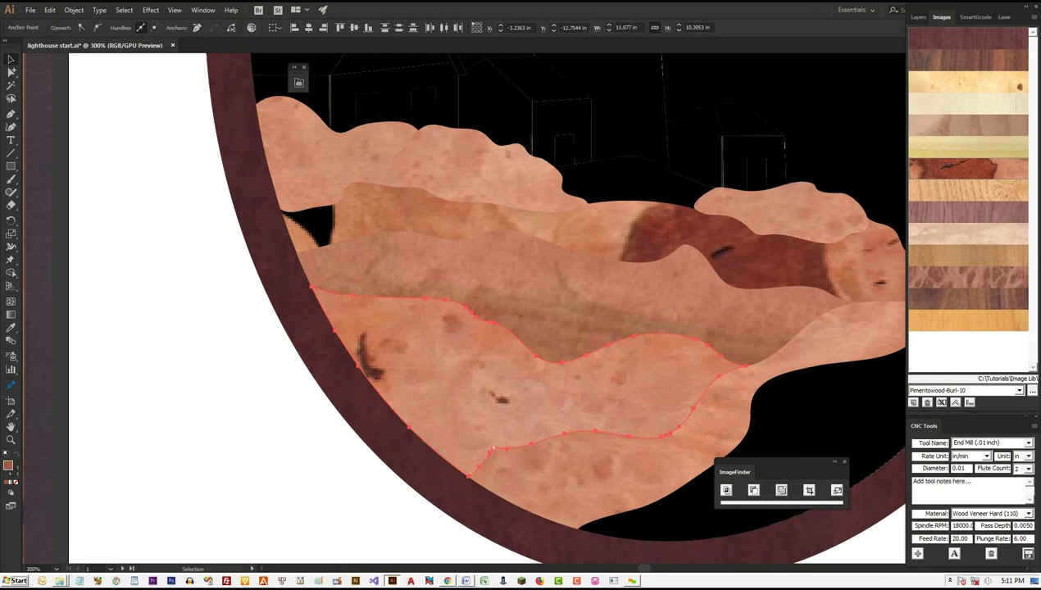
{"action": "key", "text": "ctrl+shift+a"}
{"action": "key", "text": "ctrl+minus"}
{"action": "key", "text": "ctrl+minus"}
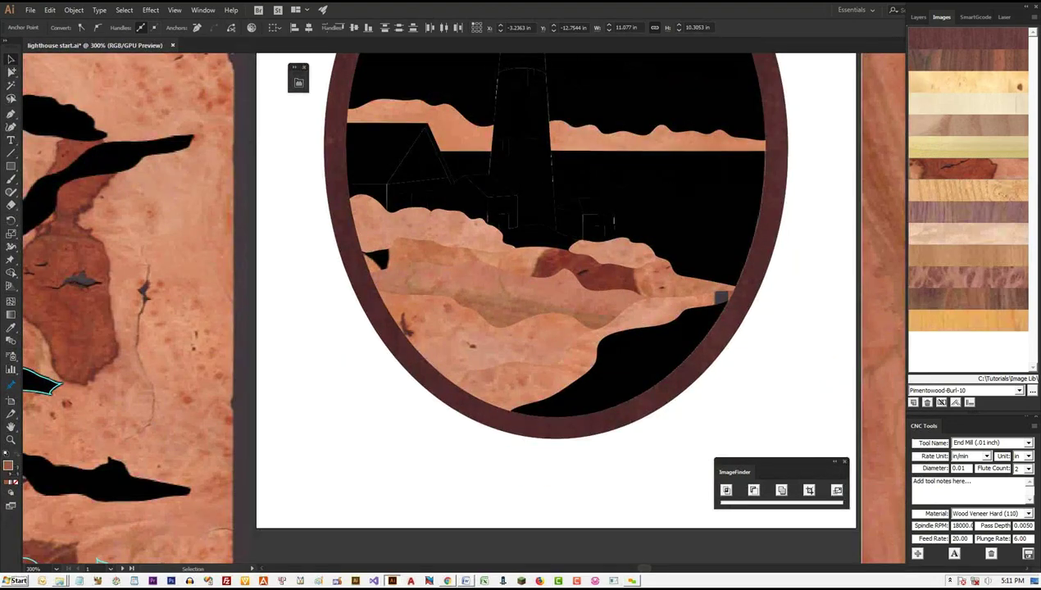
- Open Rose 5.ai from the recent files and ignore all of its missing linked images
{"action": "left_click", "coordinate": [29, 10]}
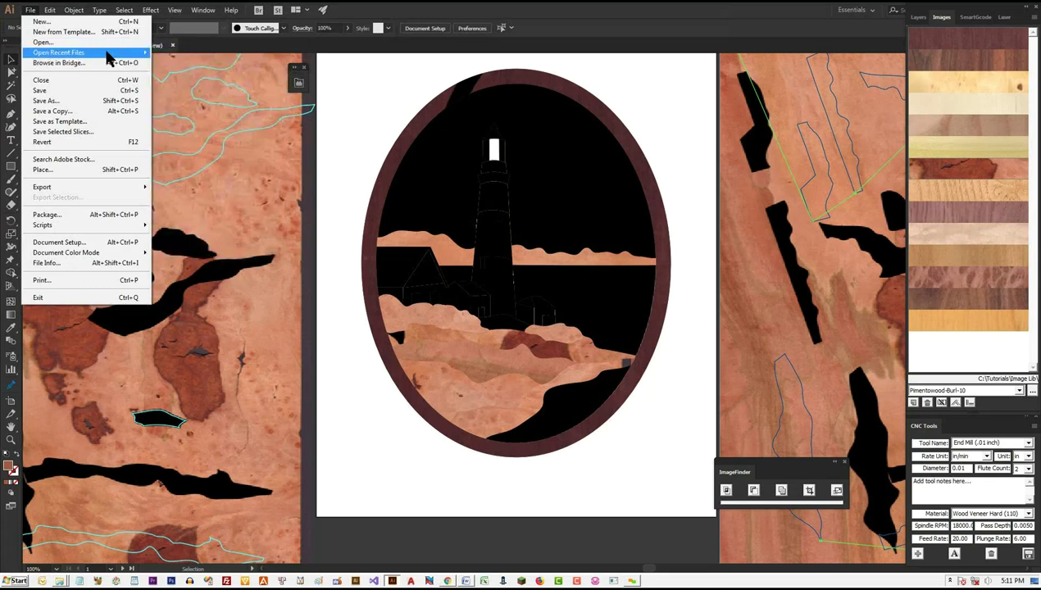
{"action": "mouse_move", "coordinate": [144, 54]}
{"action": "left_click", "coordinate": [179, 63]}
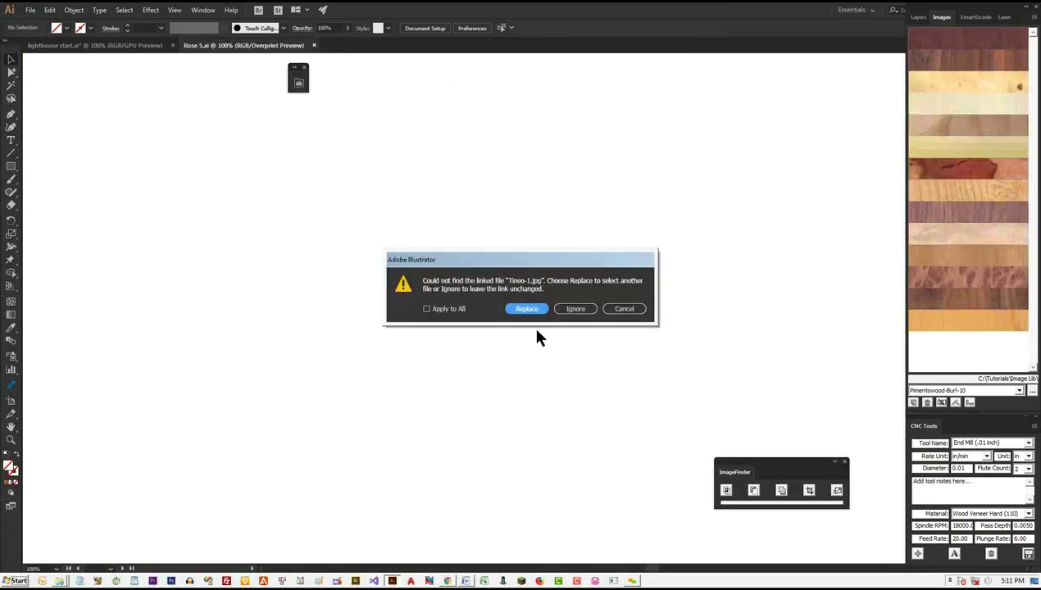
{"action": "left_click", "coordinate": [577, 311]}
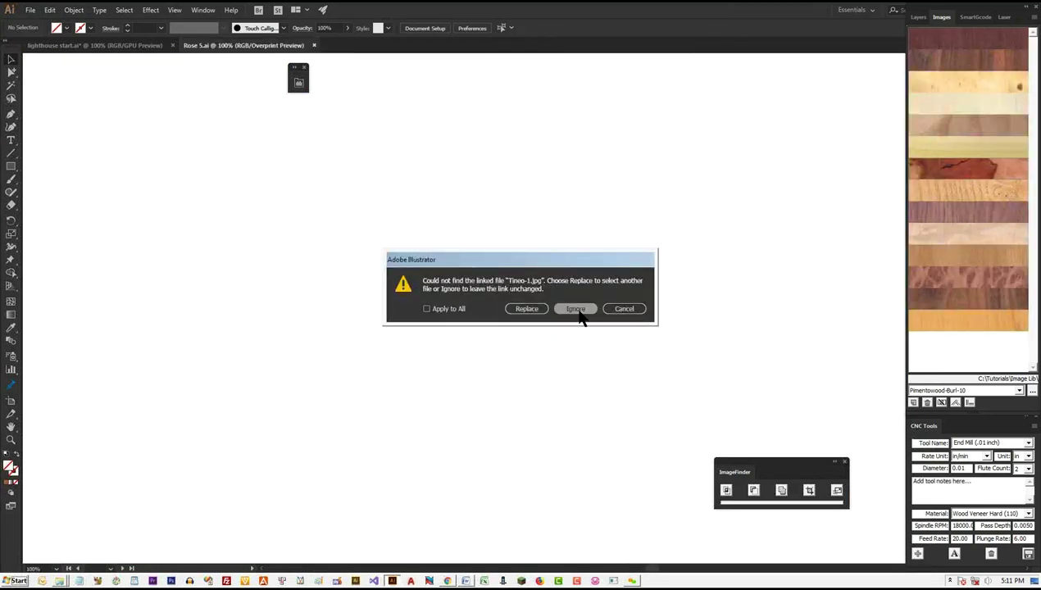
{"action": "left_click", "coordinate": [579, 312]}
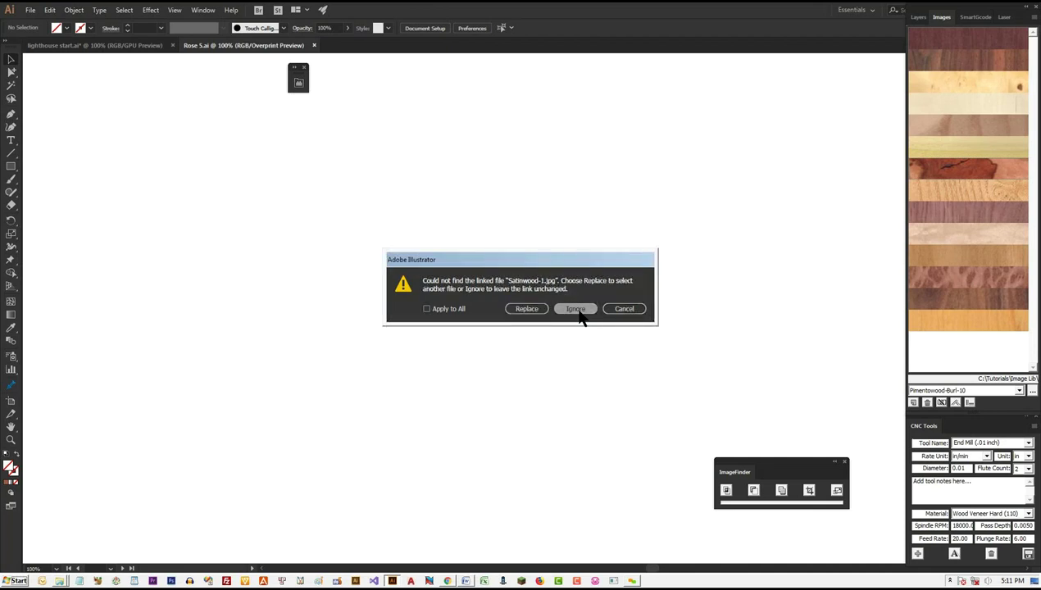
{"action": "left_click", "coordinate": [578, 315]}
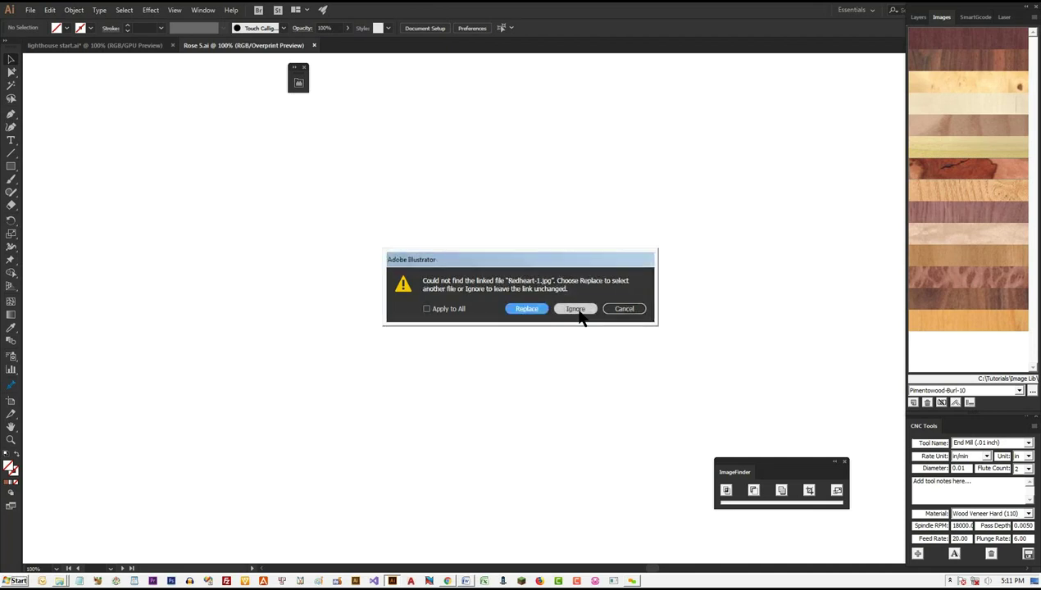
{"action": "left_click", "coordinate": [456, 309]}
{"action": "left_click", "coordinate": [565, 309]}
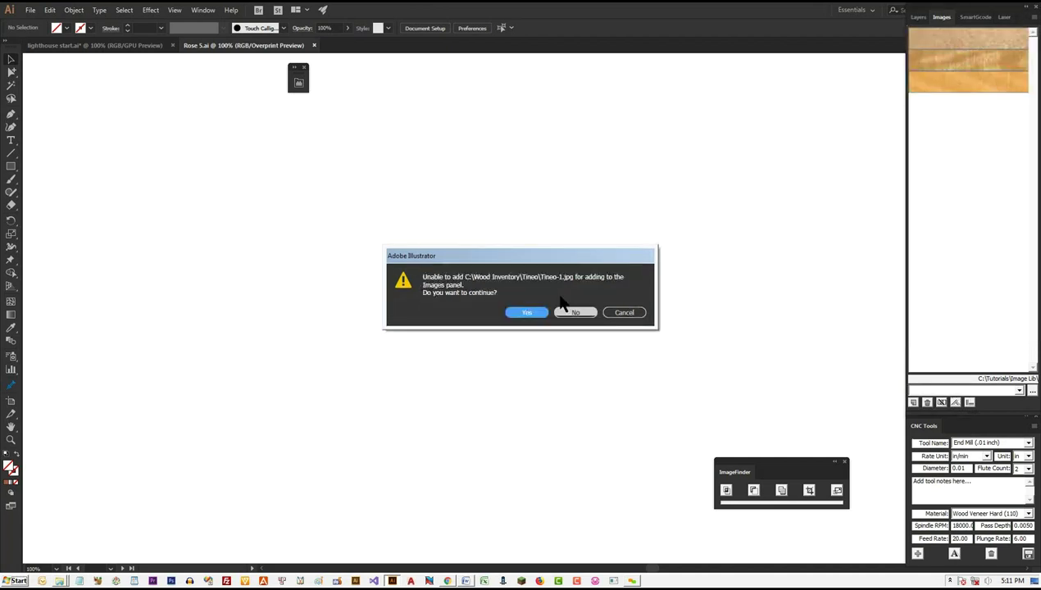
- Continue loading the Rose 5.ai veneers past the images that cannot be added to the Images panel
{"action": "left_click", "coordinate": [528, 313]}
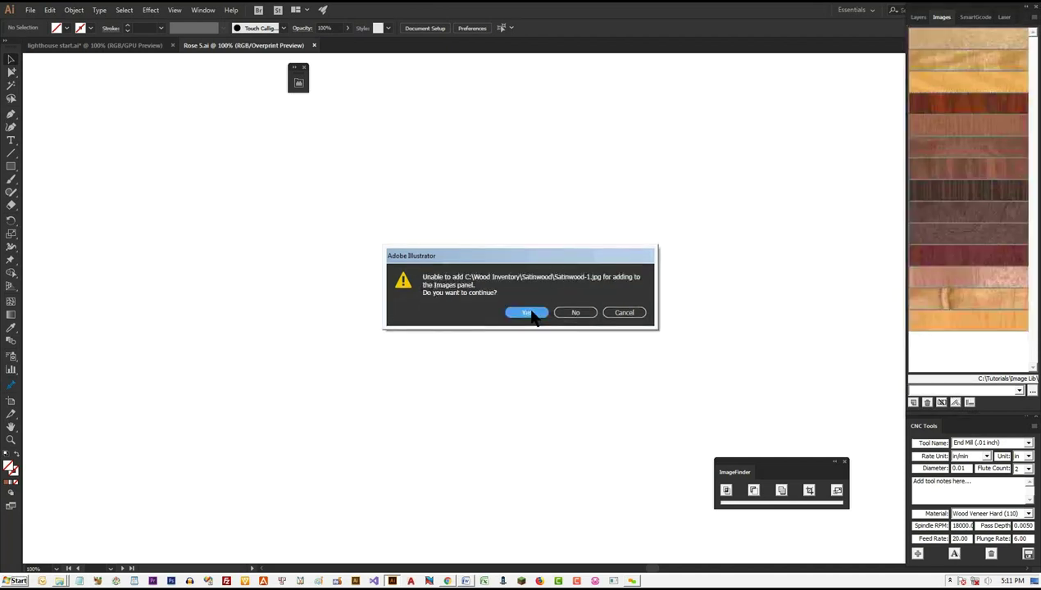
{"action": "left_click", "coordinate": [528, 318]}
{"action": "left_click", "coordinate": [529, 316]}
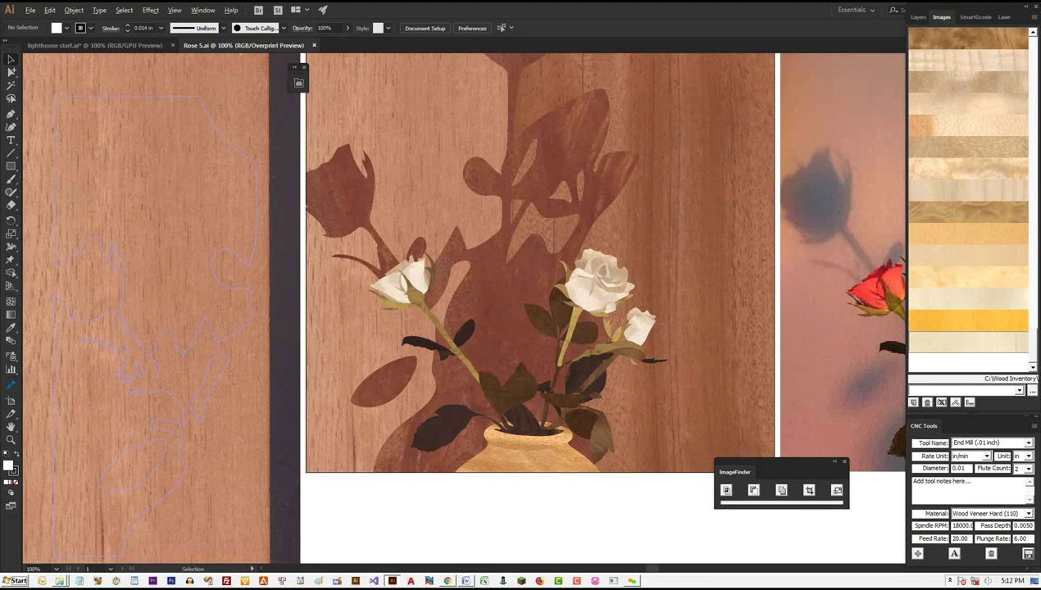
- Deselect the reference photo and draw a rectangle about 10.33 by 11.15 in over the rose artwork on Artboard 1
{"action": "key", "text": "ctrl+minus"}
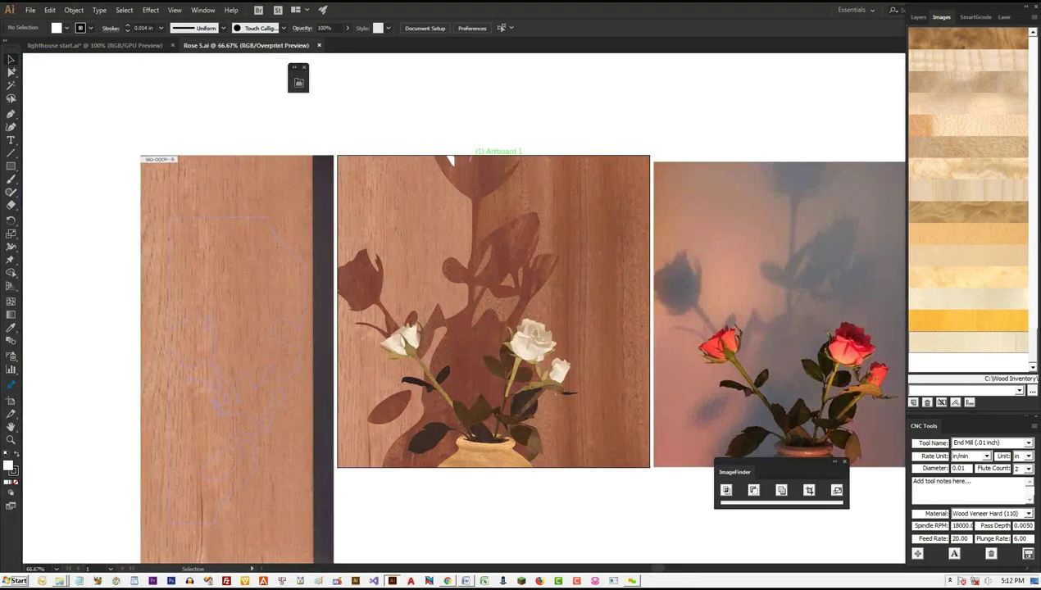
{"action": "left_click_drag", "start_coordinate": [778, 344], "coordinate": [624, 312]}
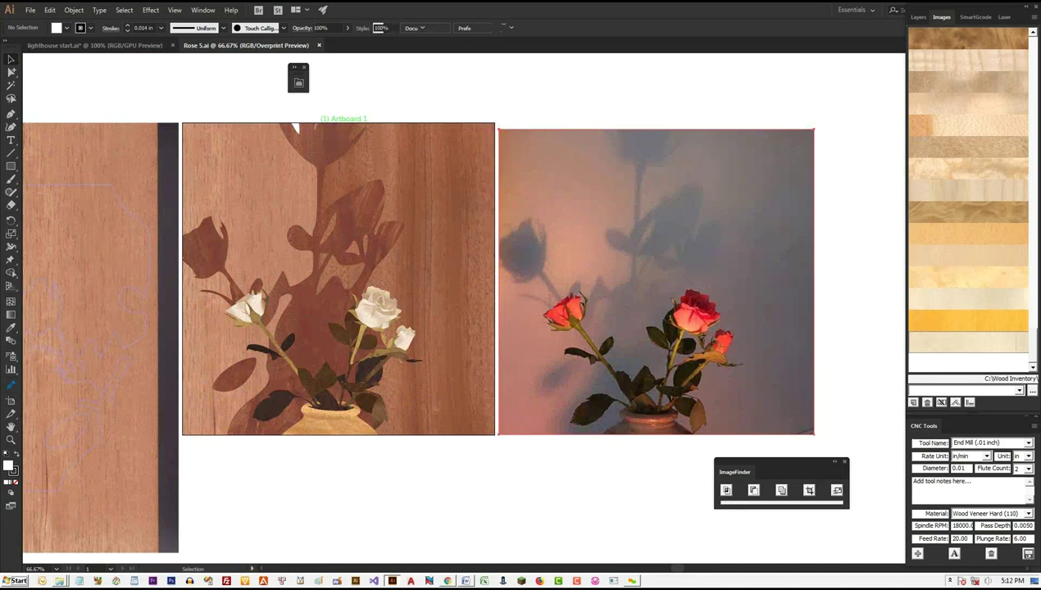
{"action": "left_click", "coordinate": [295, 129]}
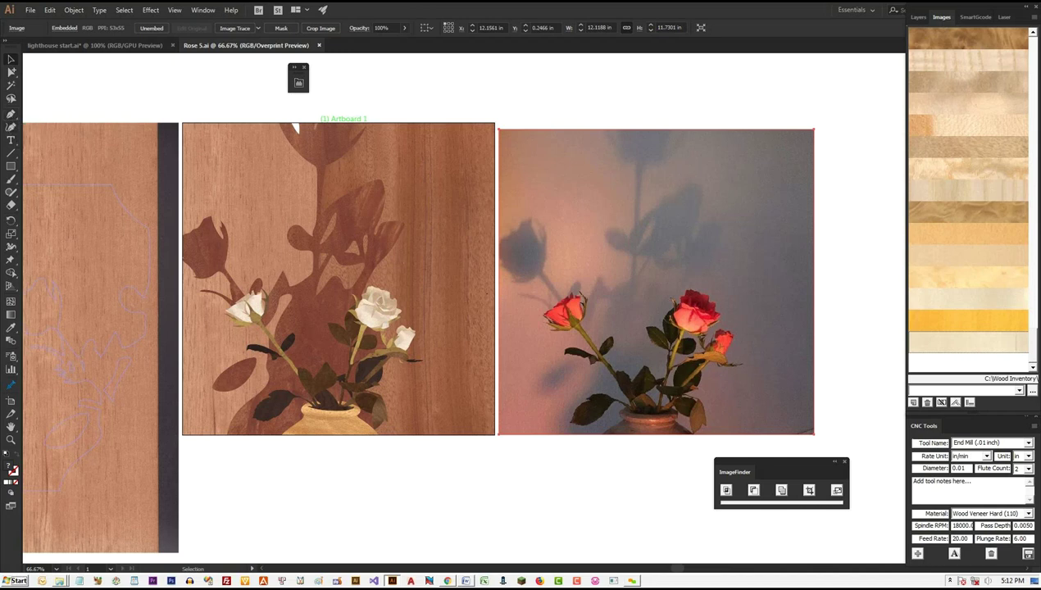
{"action": "left_click_drag", "start_coordinate": [123, 328], "coordinate": [230, 328]}
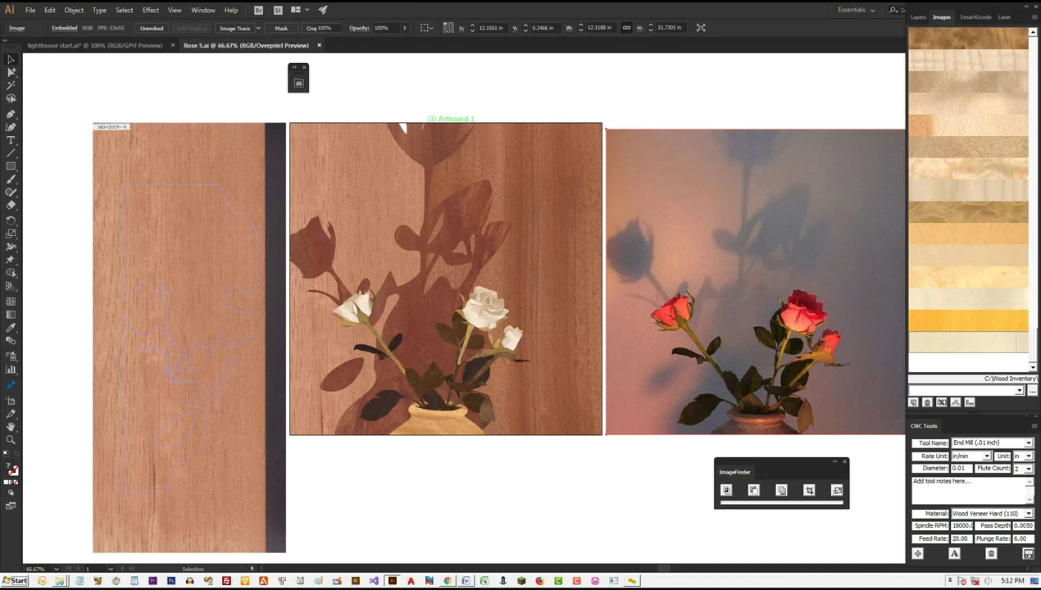
{"action": "key", "text": "ctrl+shift+a"}
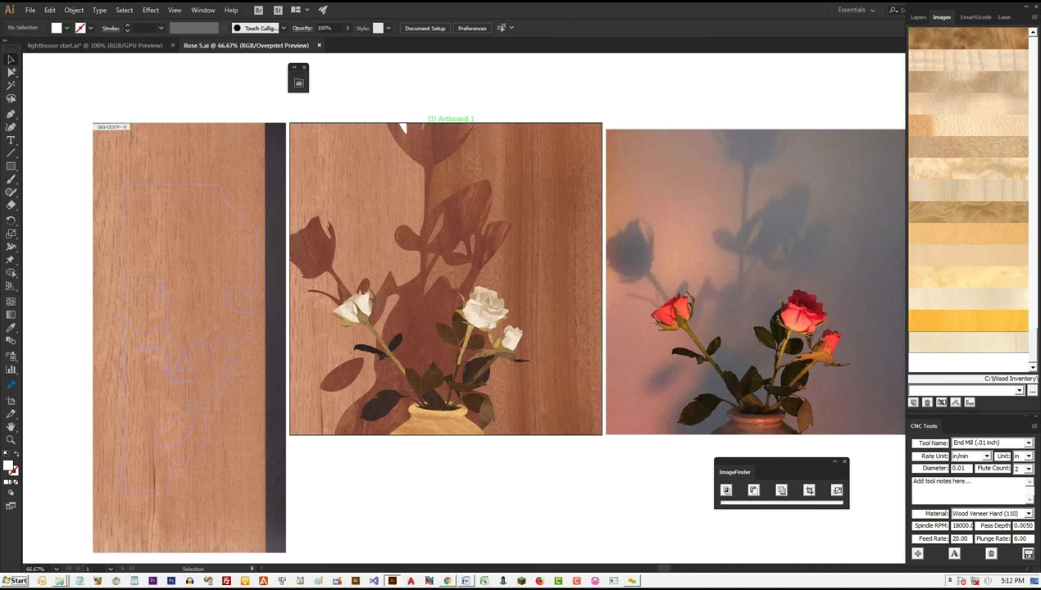
{"action": "left_click", "coordinate": [10, 167]}
{"action": "left_click_drag", "start_coordinate": [392, 204], "coordinate": [576, 431]}
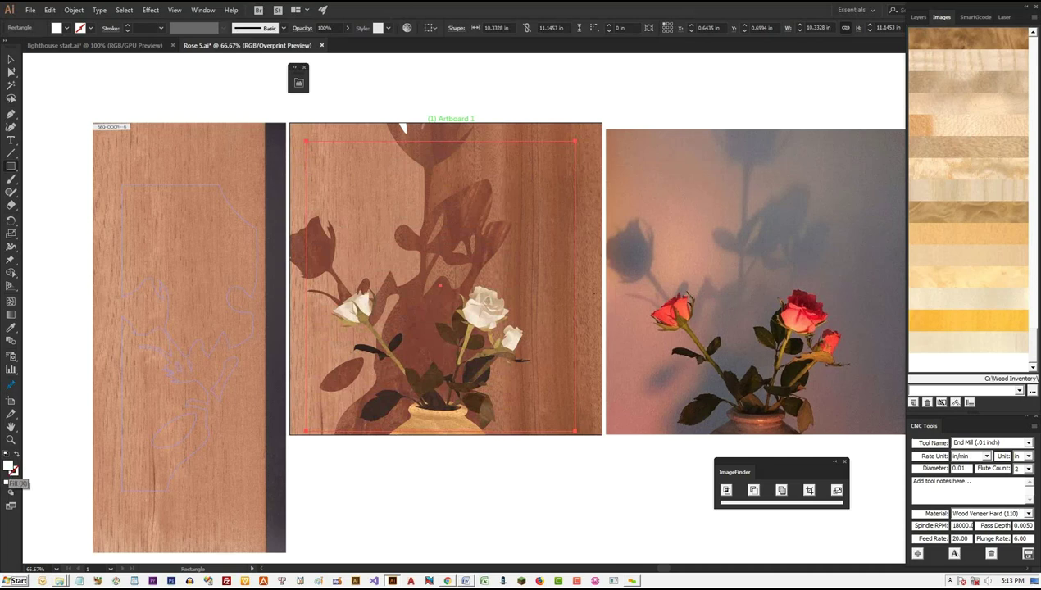
- Set the rectangle's stroke colour to 301616
{"action": "left_click", "coordinate": [14, 474]}
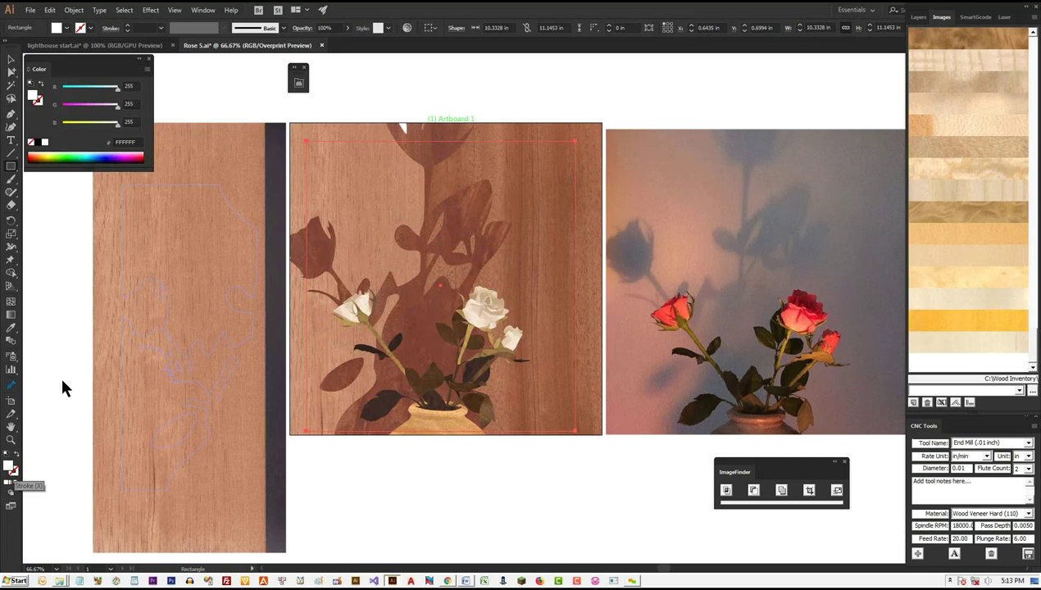
{"action": "left_click", "coordinate": [89, 155]}
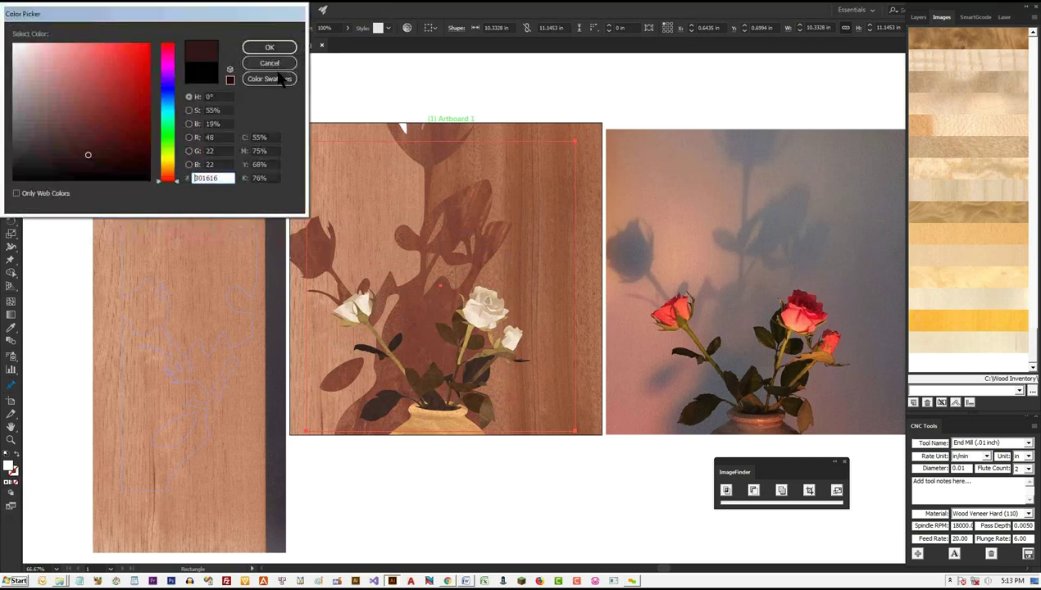
{"action": "left_click", "coordinate": [277, 46]}
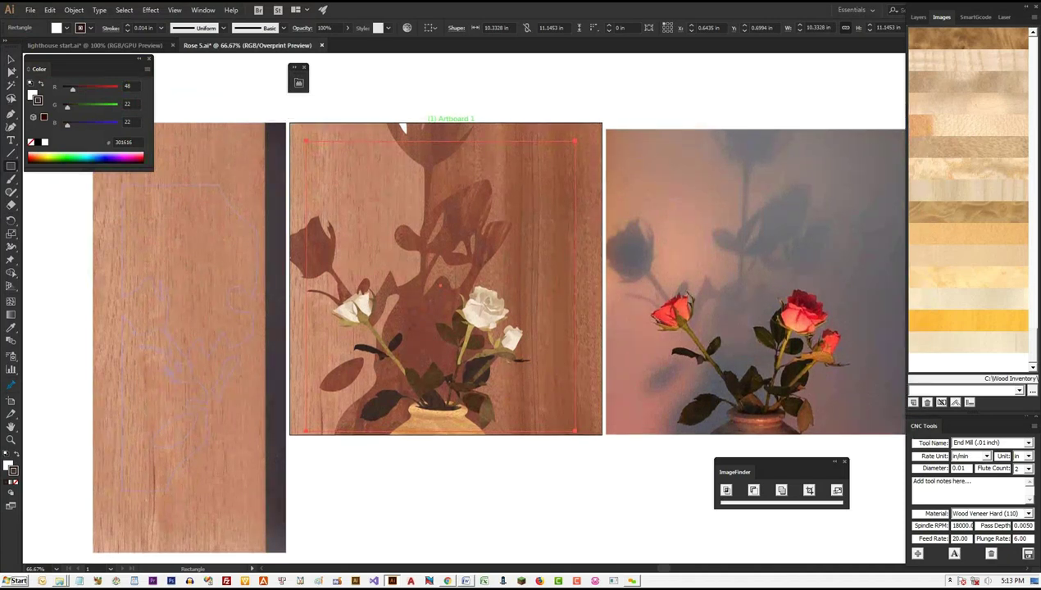
- Try cropping all of the rose artwork to the rectangle with ImageFinder, and undo the crop
{"action": "left_click", "coordinate": [11, 59]}
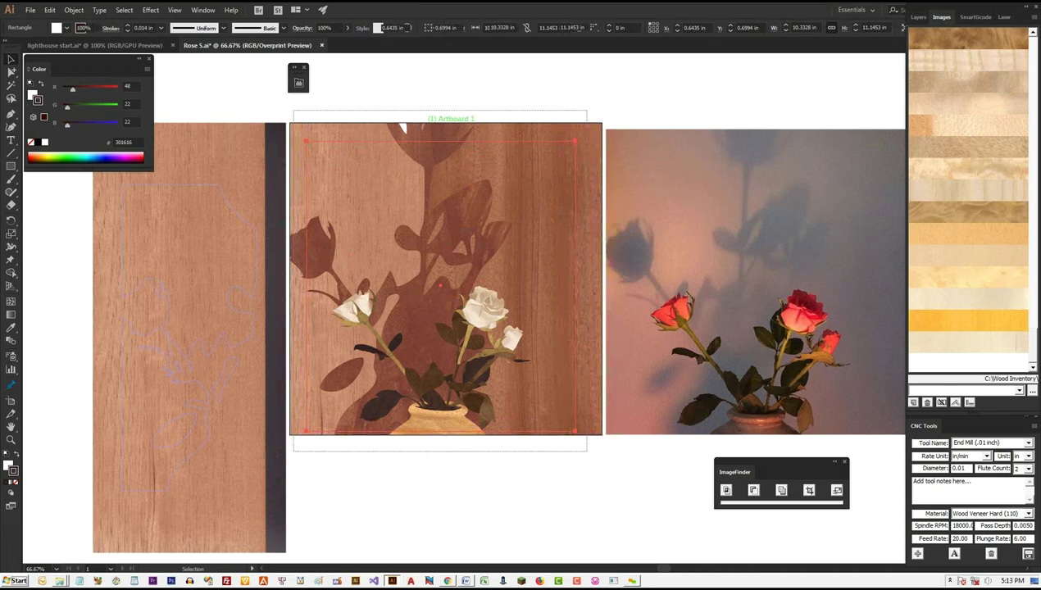
{"action": "key", "text": "ctrl+a"}
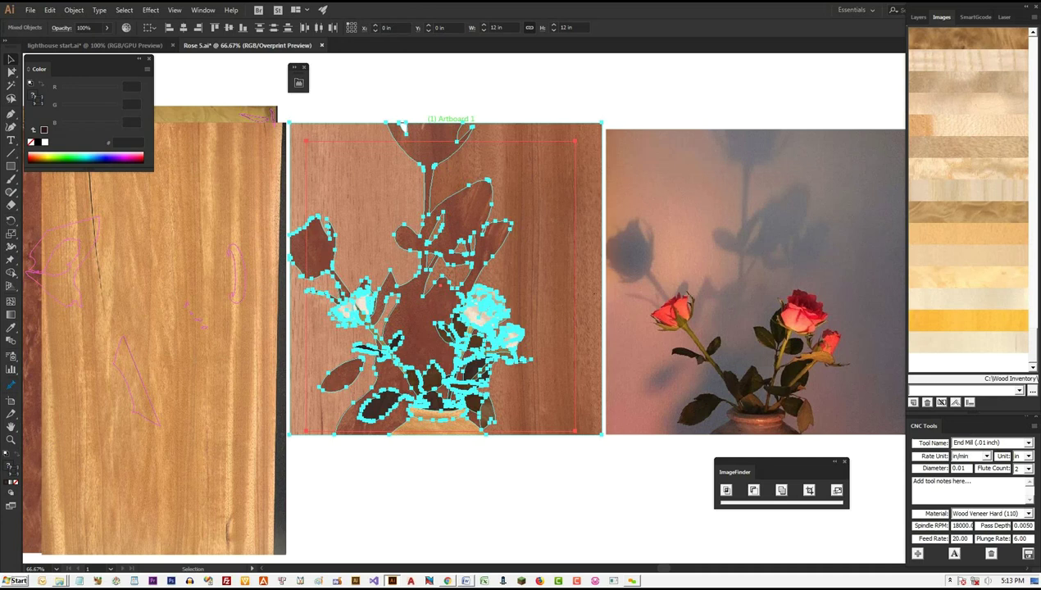
{"action": "left_click", "coordinate": [808, 490]}
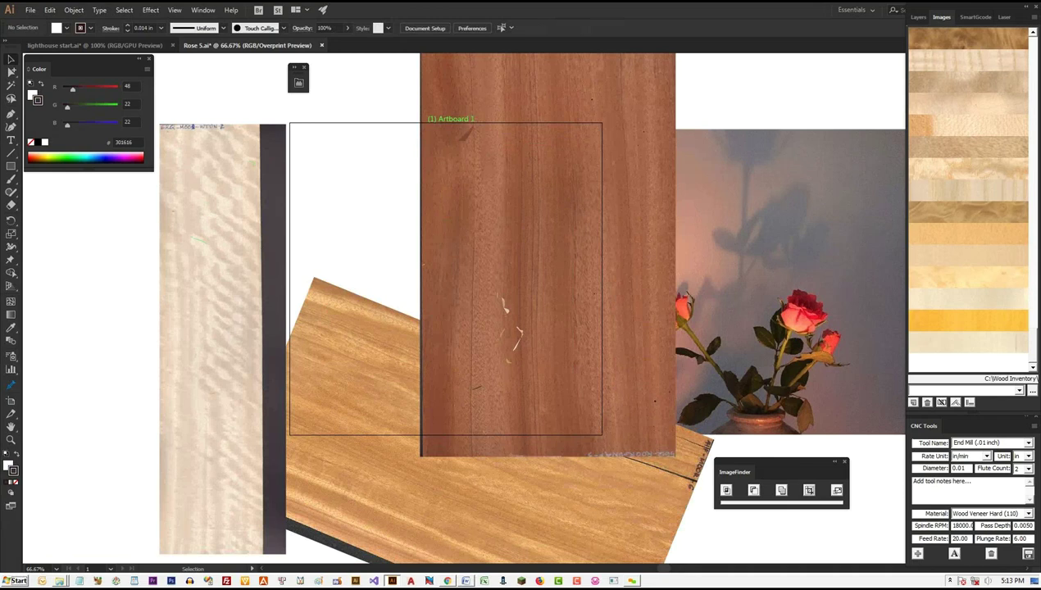
{"action": "key", "text": "ctrl"}
{"action": "key", "text": "ctrl+z"}
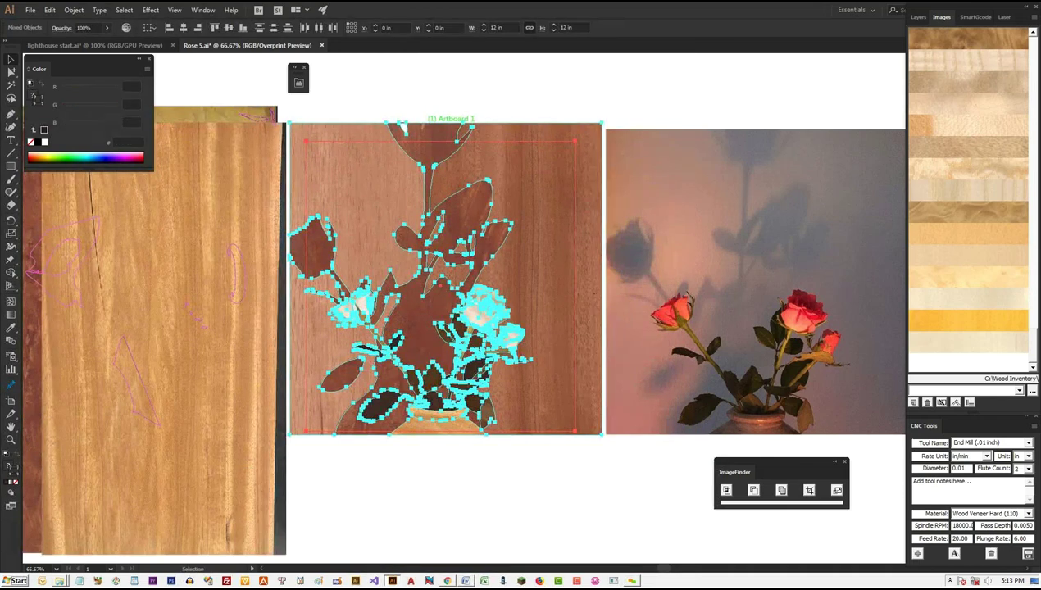
- Isolate the cropping rectangle from the background veneer piece it overlaps and delete it from the rose artwork
{"action": "key", "text": "ctrl+shift+a"}
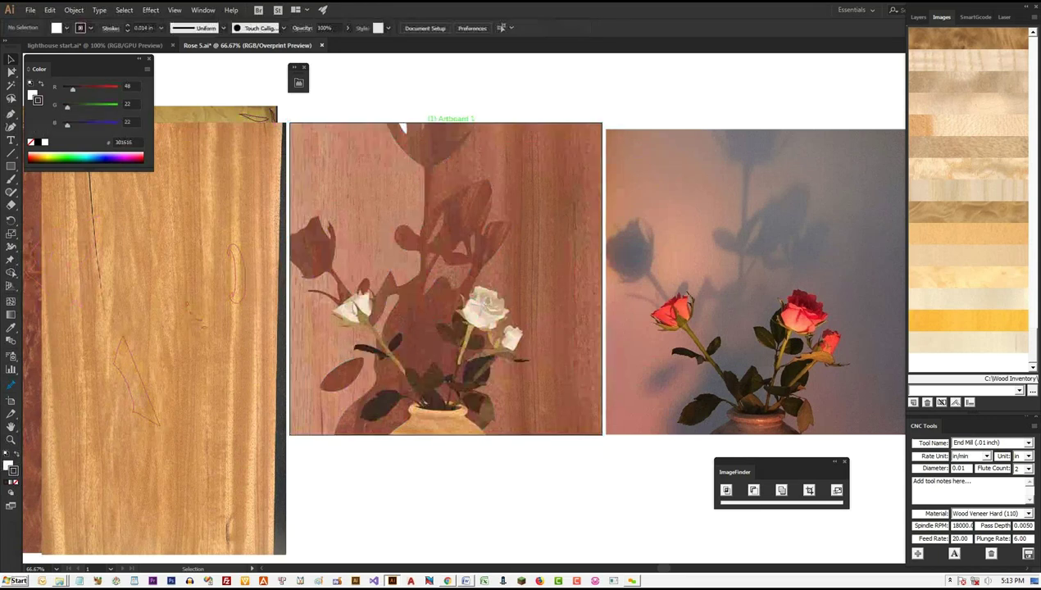
{"action": "left_click_drag", "start_coordinate": [323, 100], "coordinate": [401, 129]}
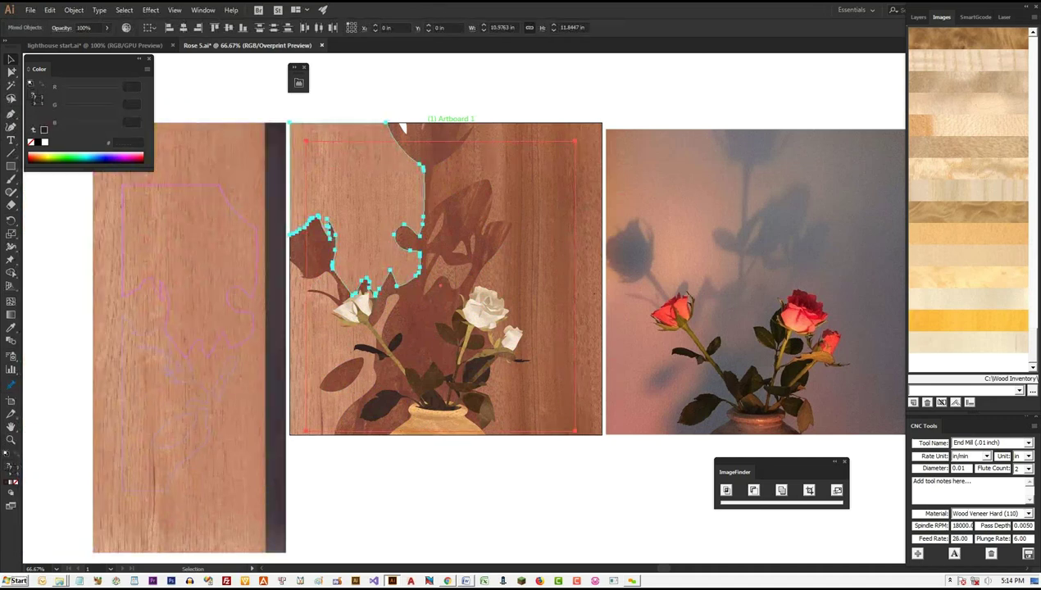
{"action": "key", "text": "ctrl+shift+a"}
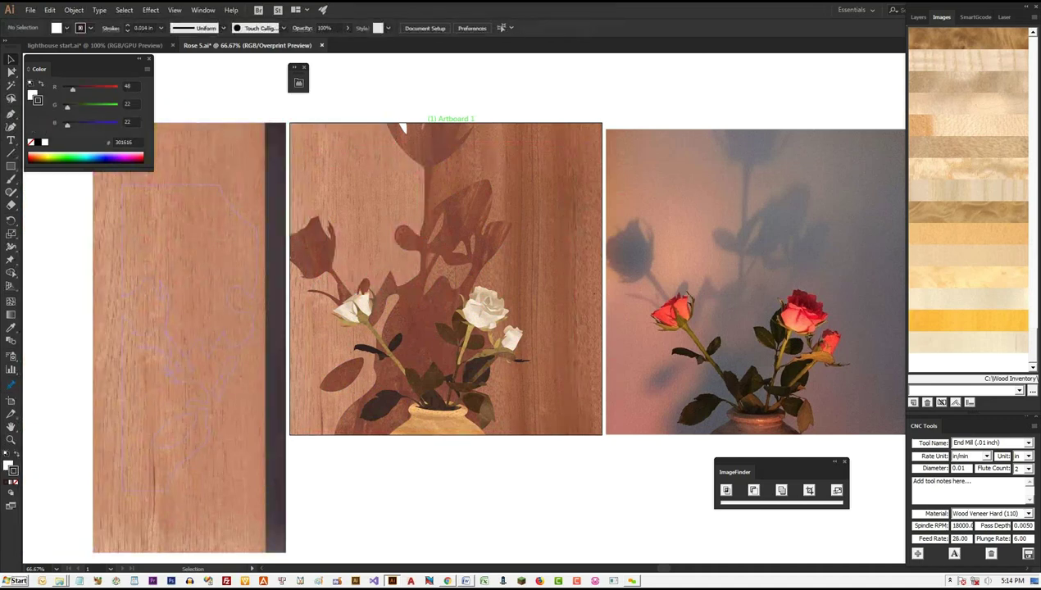
{"action": "scroll", "coordinate": [299, 143], "scroll_direction": "up", "scroll_amount": 4}
{"action": "left_click_drag", "start_coordinate": [248, 151], "coordinate": [442, 263]}
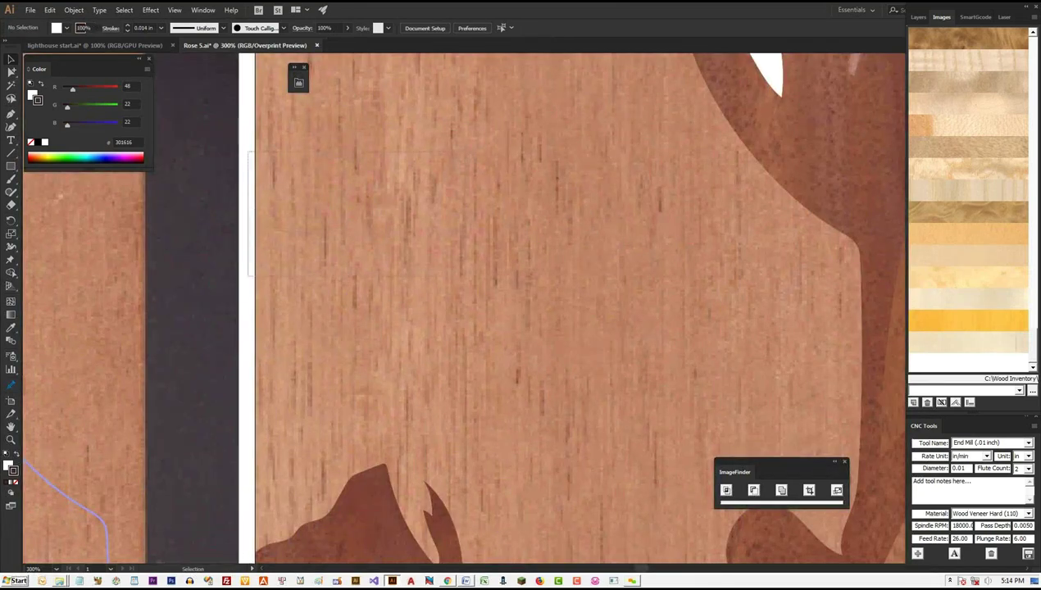
{"action": "key", "text": "ctrl+a"}
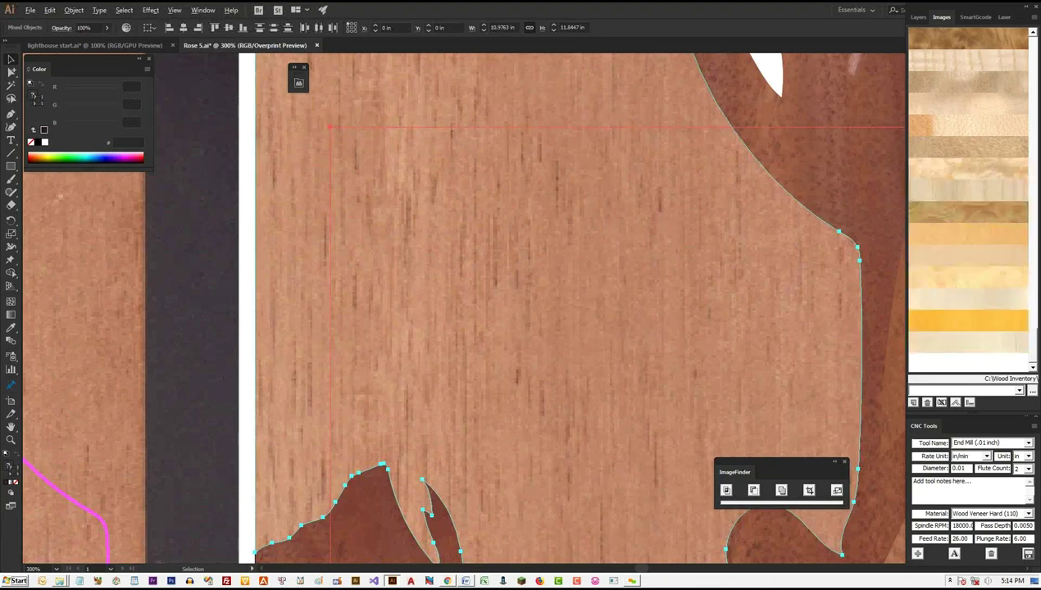
{"action": "key", "text": "ctrl+1"}
{"action": "scroll", "coordinate": [465, 352], "scroll_direction": "down", "scroll_amount": 2}
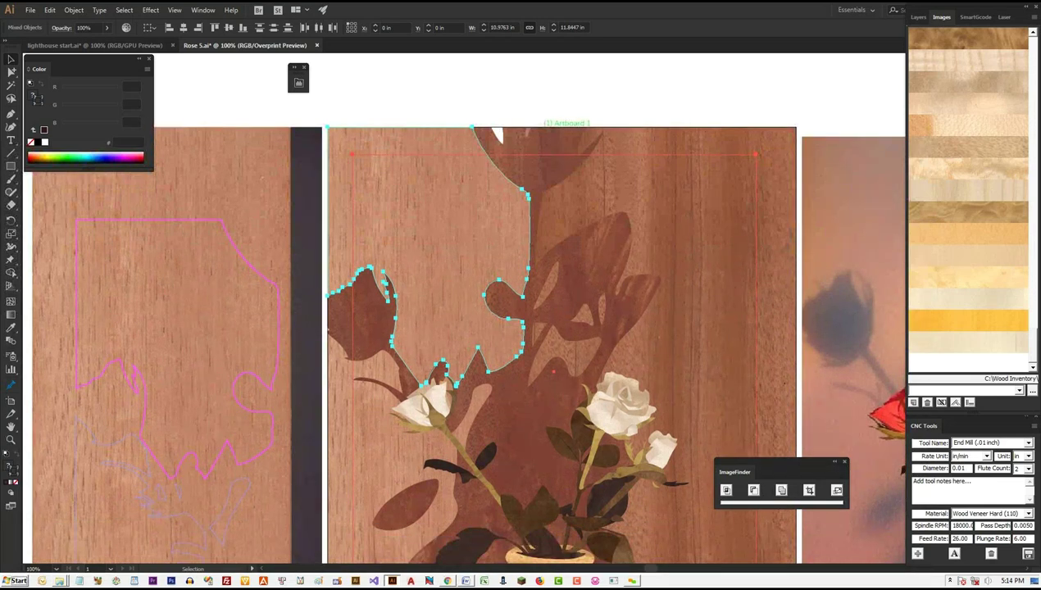
{"action": "key", "text": "ctrl+shift+a"}
{"action": "key", "text": "m"}
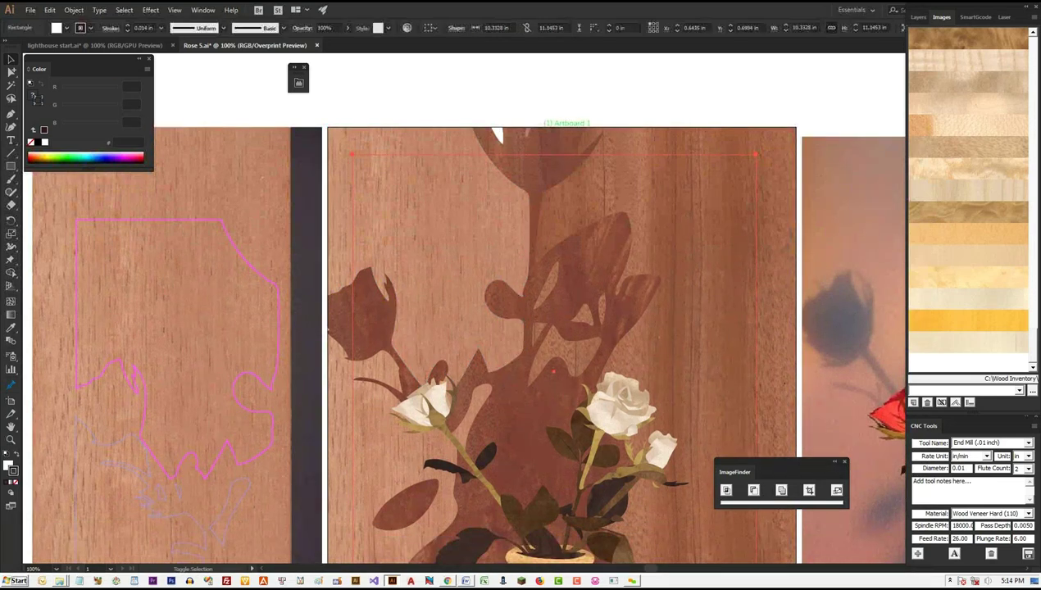
{"action": "key", "text": "ctrl+shift+a"}
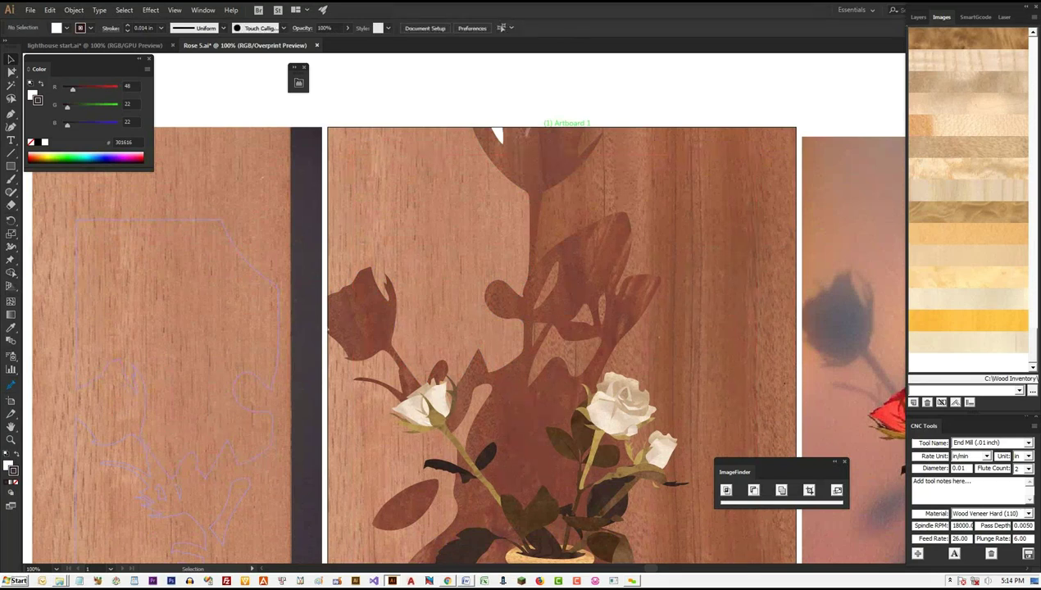
- Select the large central shadow piece and draw a rectangle about 10.19 by 10.47 in over the rose artwork
{"action": "scroll", "coordinate": [407, 91], "scroll_direction": "down", "scroll_amount": 2}
{"action": "left_click", "coordinate": [469, 254]}
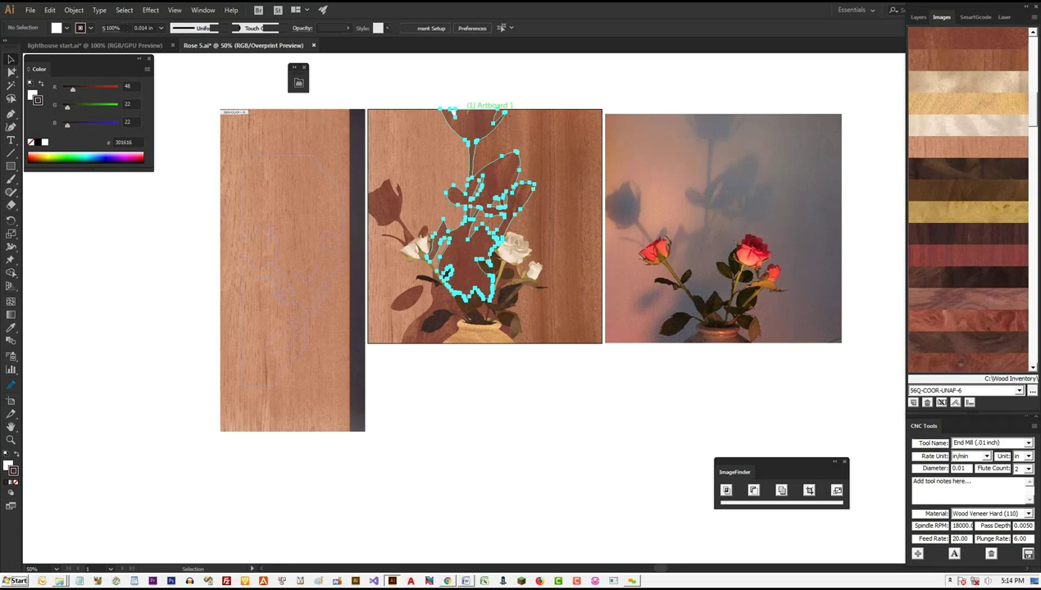
{"action": "left_click", "coordinate": [11, 166]}
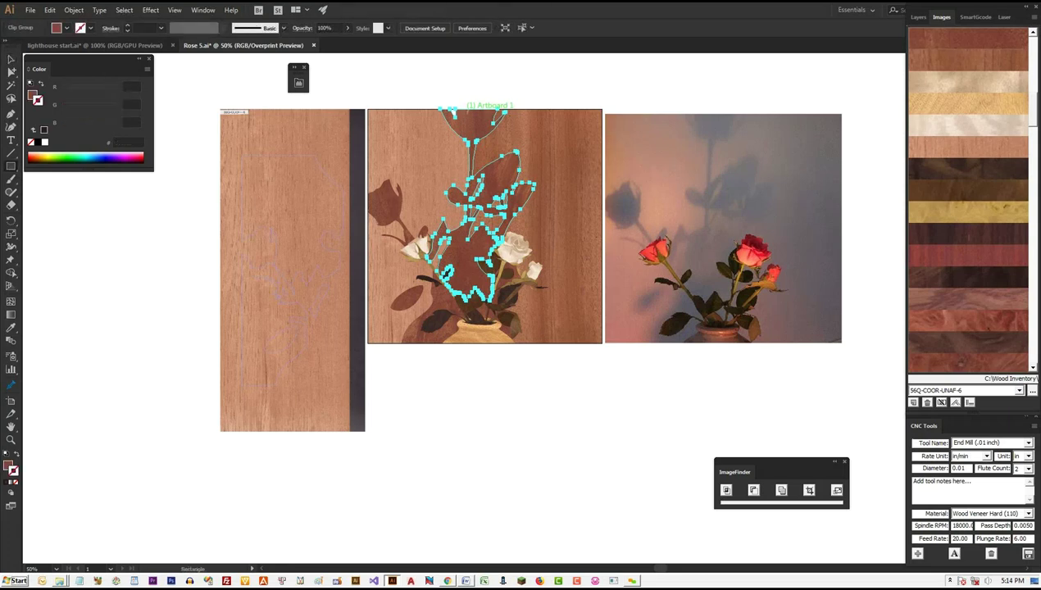
{"action": "left_click_drag", "start_coordinate": [381, 123], "coordinate": [580, 326]}
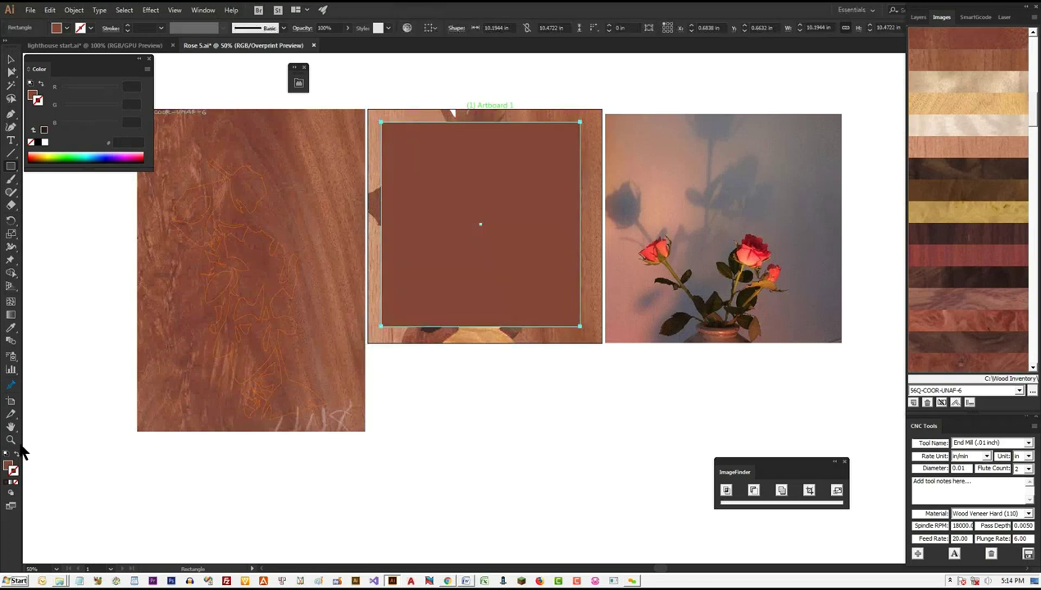
- Remove the rectangle's fill and give it a green 097300 stroke
{"action": "left_click", "coordinate": [11, 467]}
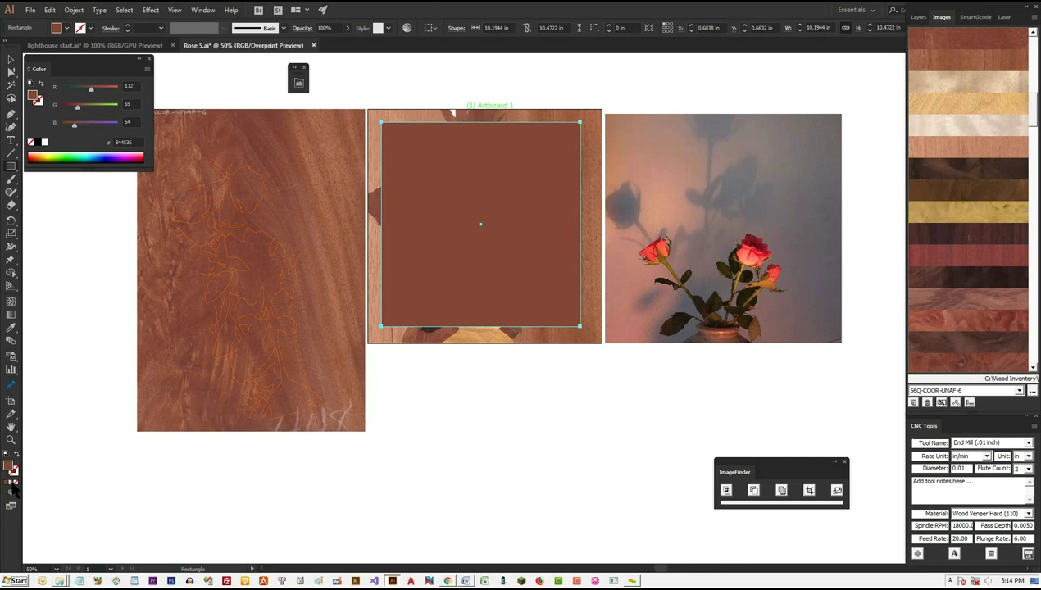
{"action": "left_click", "coordinate": [14, 482]}
{"action": "left_click", "coordinate": [14, 472]}
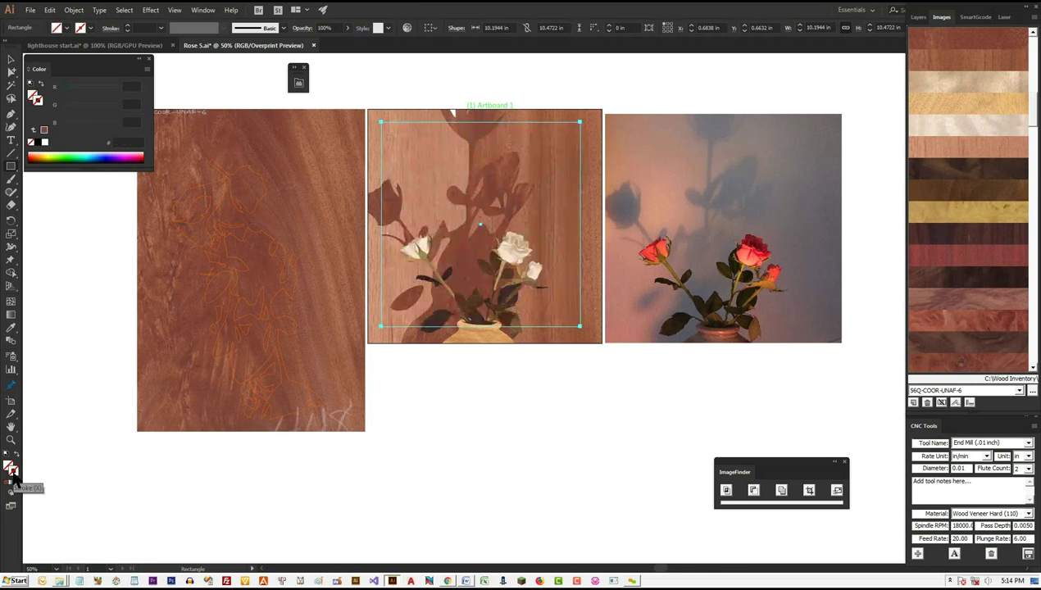
{"action": "left_click", "coordinate": [67, 160]}
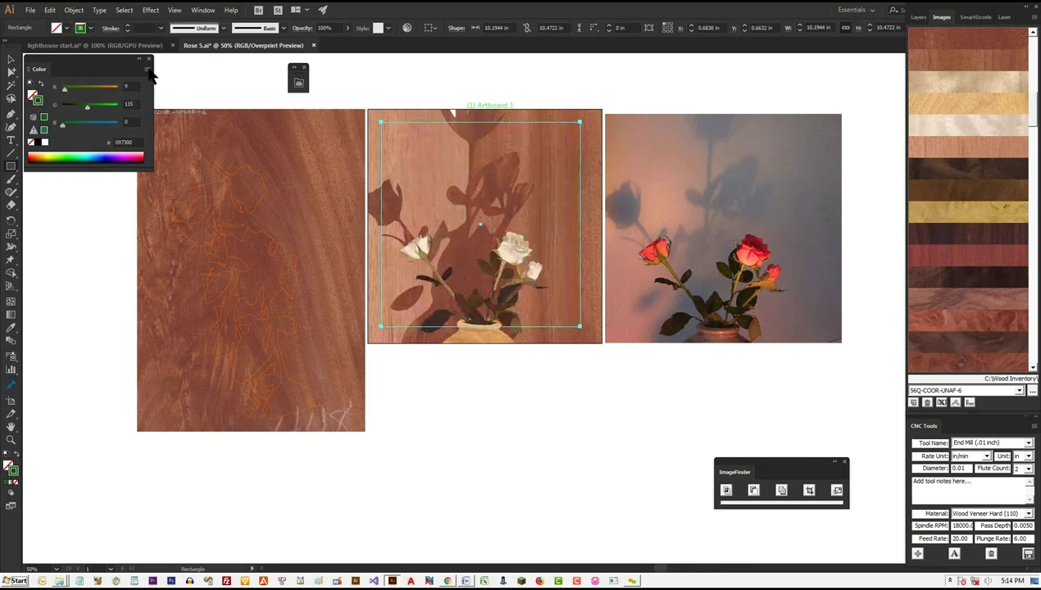
{"action": "left_click", "coordinate": [150, 60]}
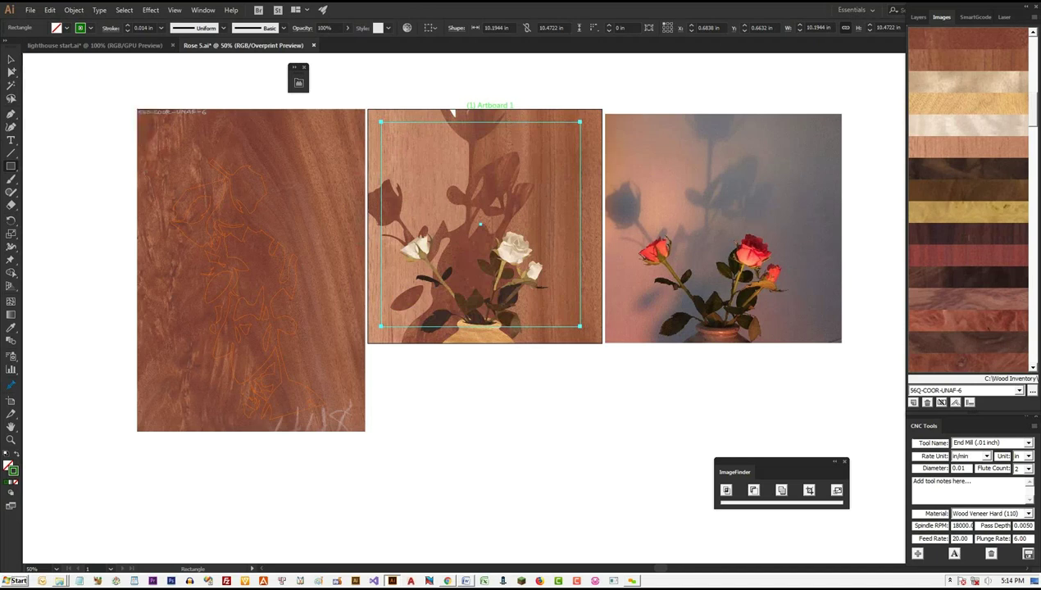
- Bring the rectangle to the front of the rose artwork and show the document's layers
{"action": "right_click", "coordinate": [401, 162]}
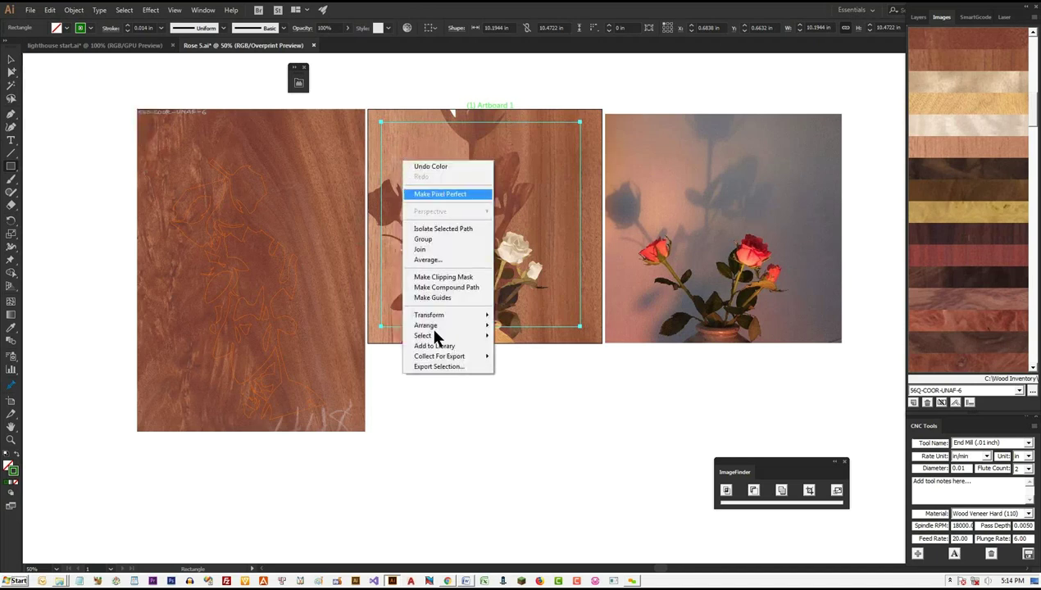
{"action": "mouse_move", "coordinate": [438, 328]}
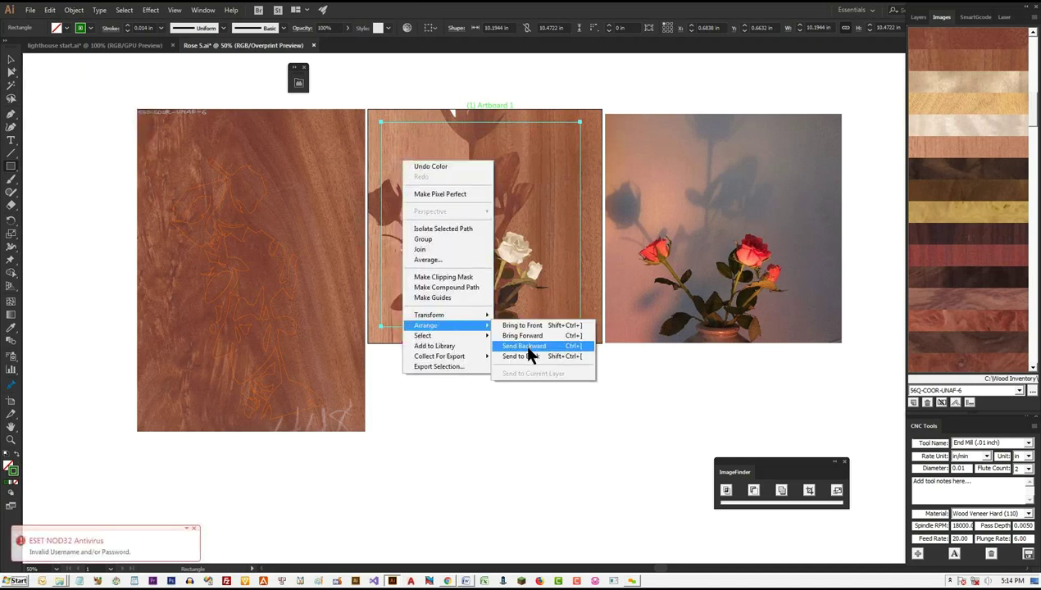
{"action": "left_click", "coordinate": [525, 325]}
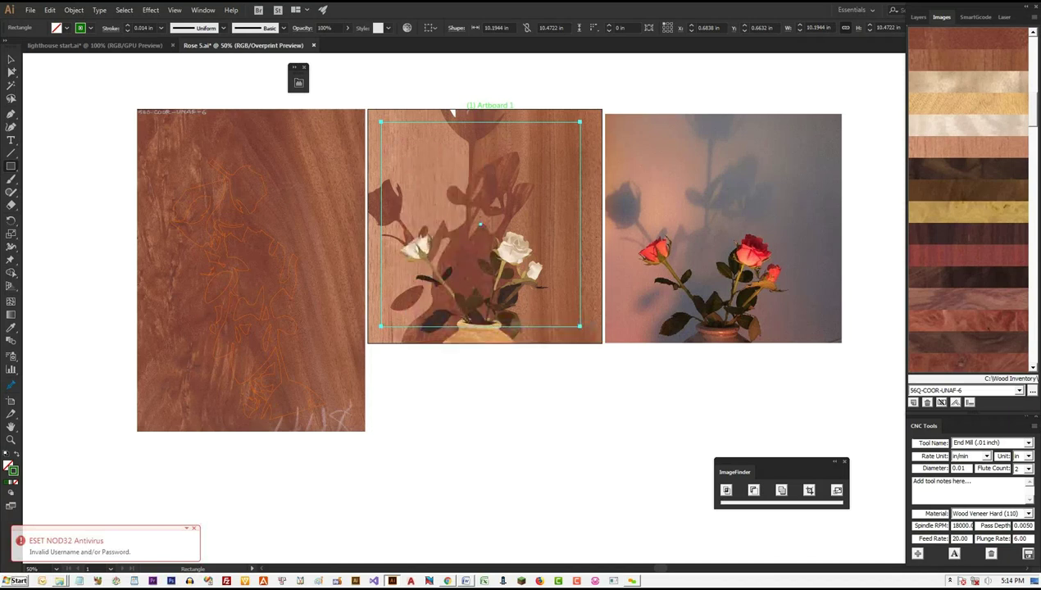
{"action": "left_click", "coordinate": [919, 18]}
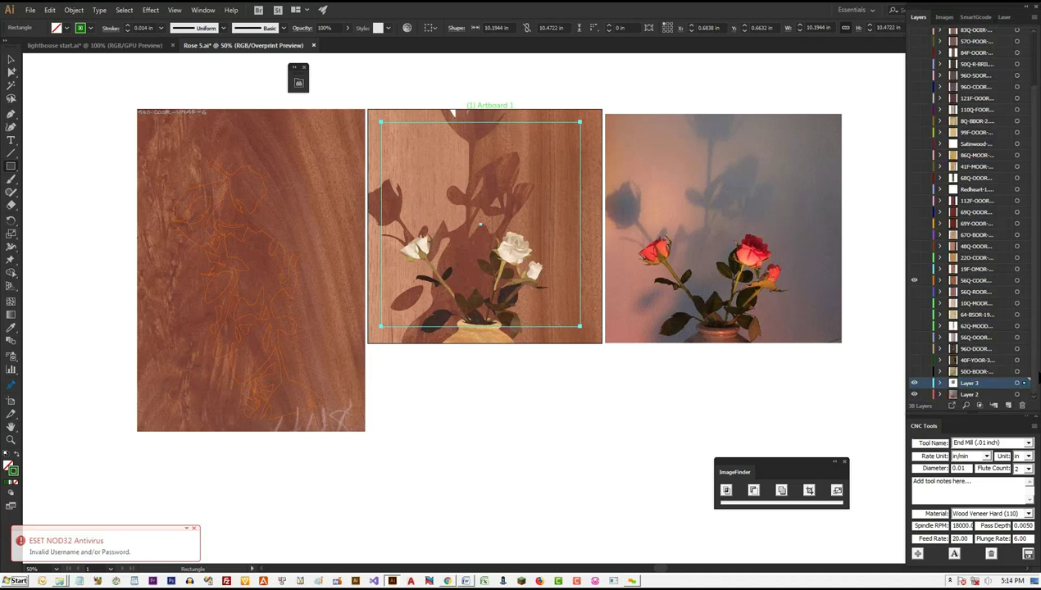
- Select all of the rose artwork with the rectangle and crop it to the rectangle's outline with ImageFinder
{"action": "left_click", "coordinate": [10, 61]}
{"action": "left_click_drag", "start_coordinate": [377, 87], "coordinate": [590, 375]}
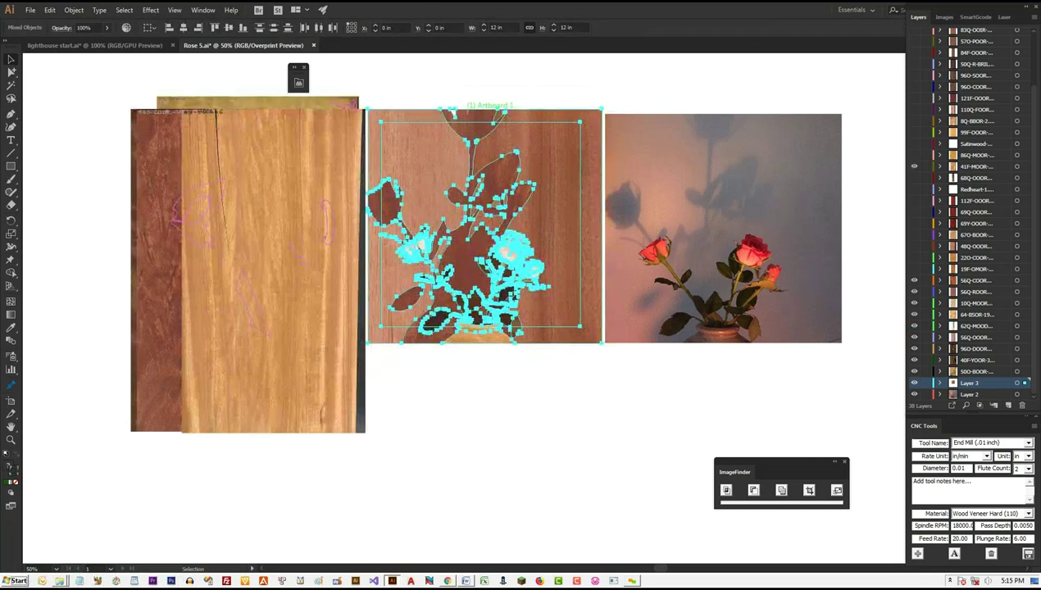
{"action": "left_click", "coordinate": [810, 491]}
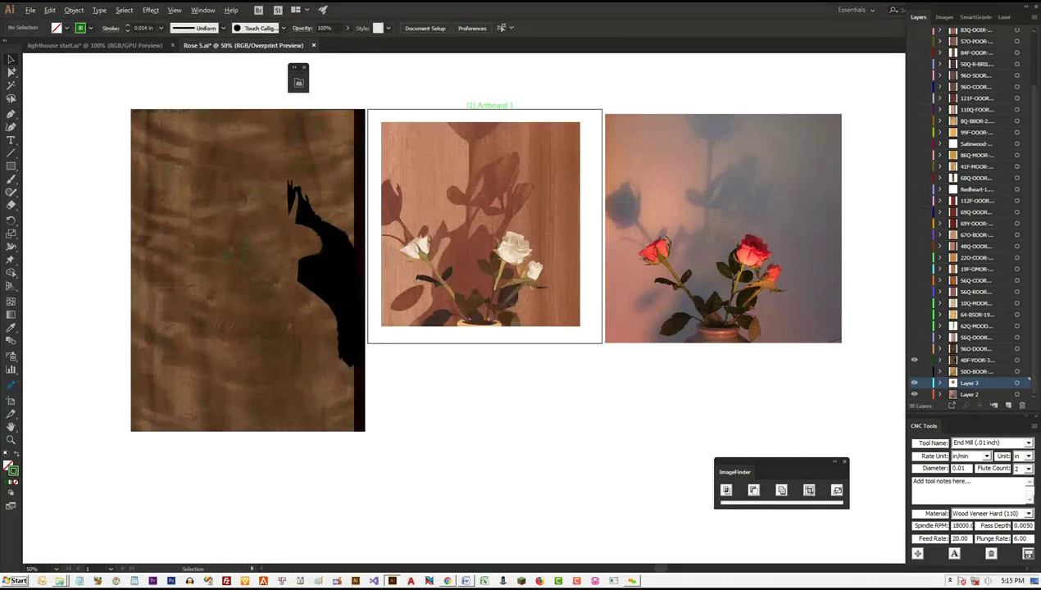
- Select the cropped rosebud shadow piece and shift its cutter rightward on the 56Q-COOR-UNAF-6 veneer, and deselect
{"action": "scroll", "coordinate": [434, 244], "scroll_direction": "up", "scroll_amount": 2}
{"action": "key", "text": "space"}
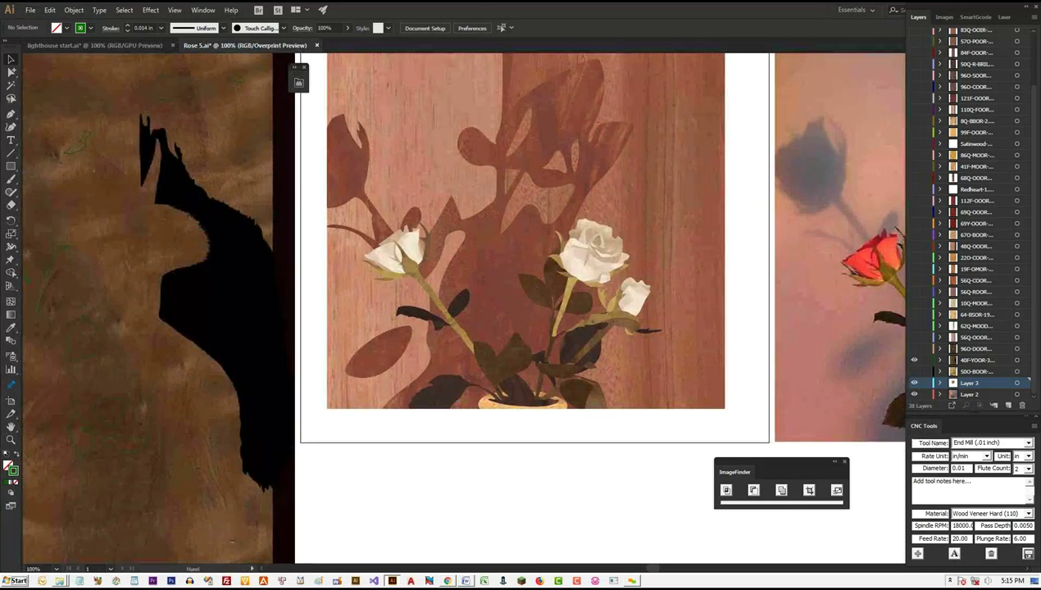
{"action": "left_click_drag", "start_coordinate": [435, 245], "coordinate": [529, 328]}
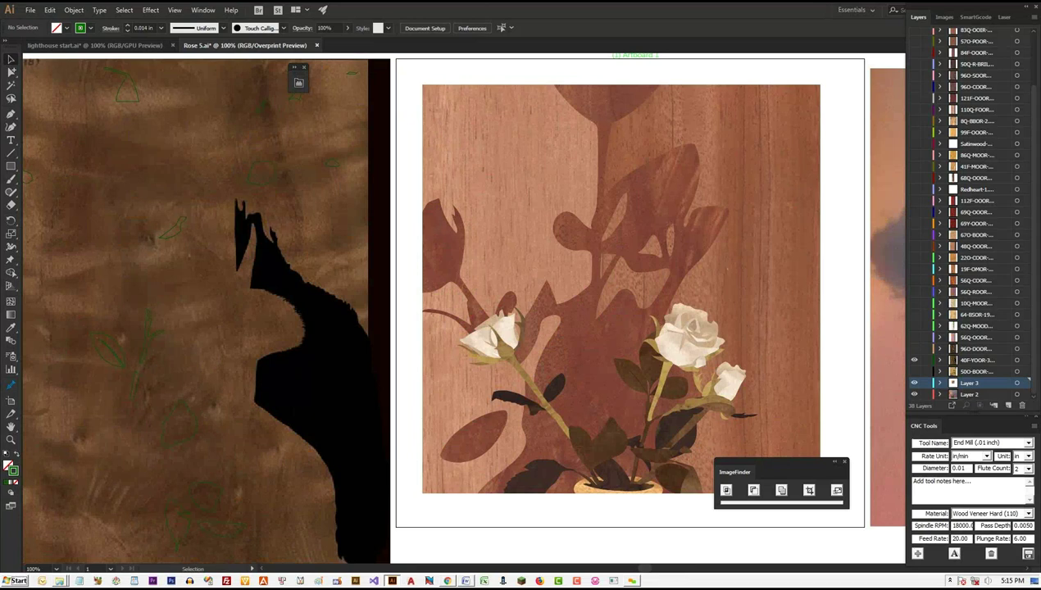
{"action": "left_click", "coordinate": [445, 244]}
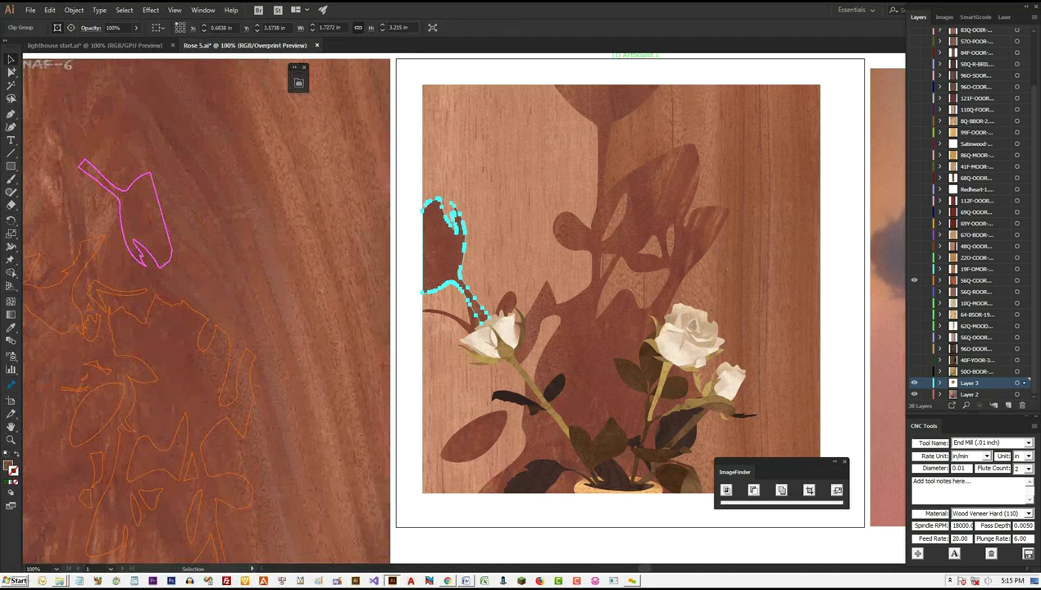
{"action": "left_click_drag", "start_coordinate": [159, 230], "coordinate": [308, 241]}
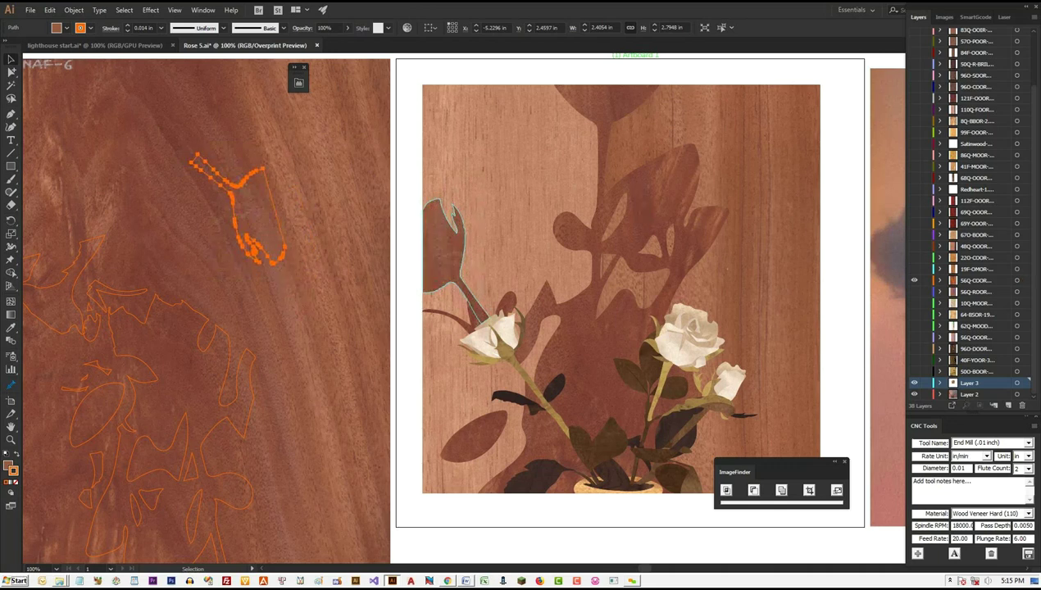
{"action": "key", "text": "ctrl+shift+a"}
- Show the bounding box, scale the whole rose artwork down to about 8.94 by 9.18 in, and deselect it
{"action": "key", "text": "ctrl+minus"}
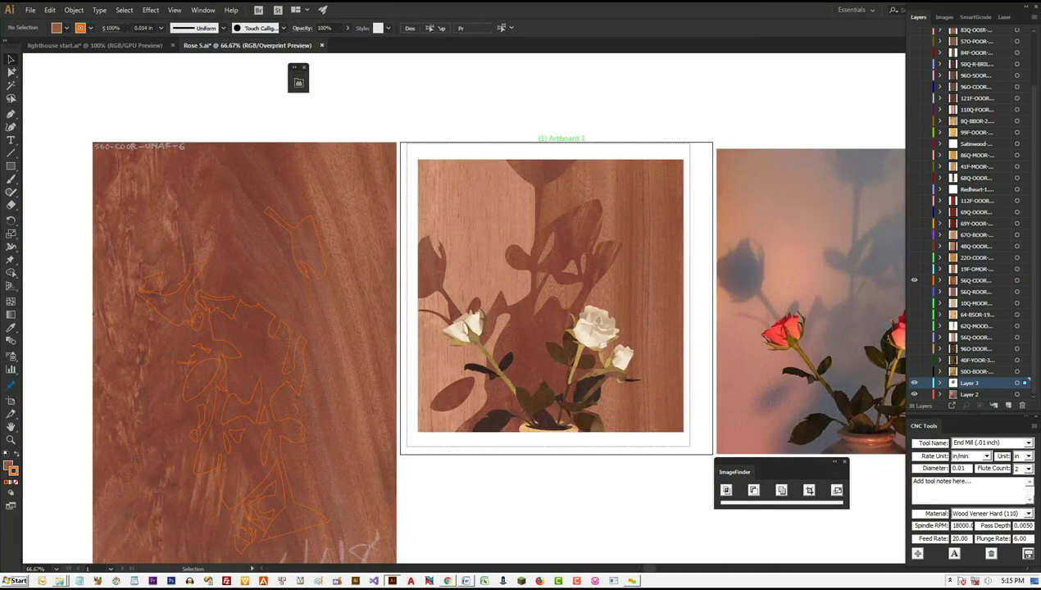
{"action": "left_click", "coordinate": [204, 10]}
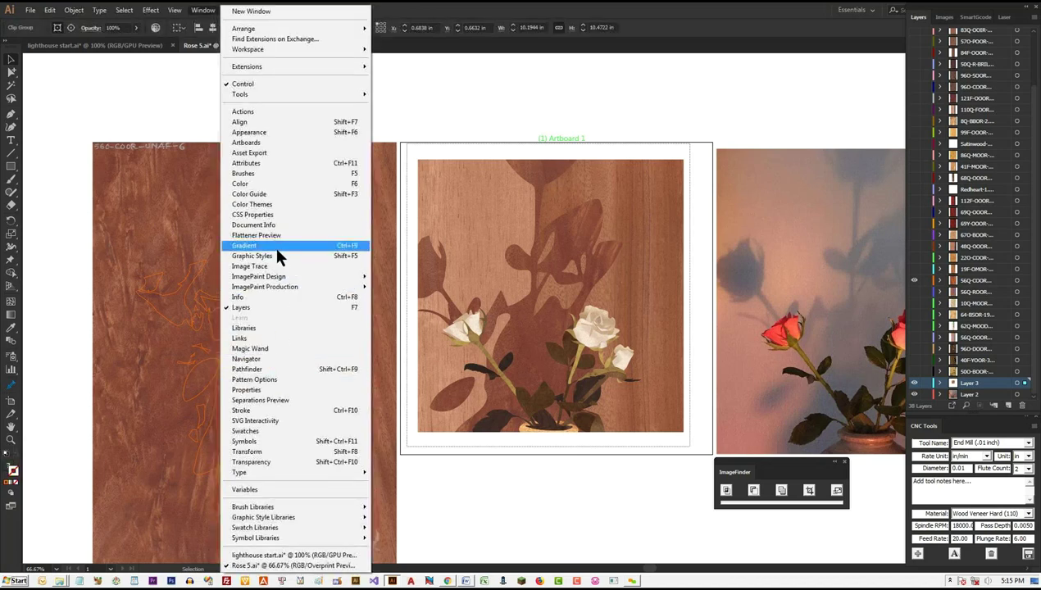
{"action": "mouse_move", "coordinate": [174, 12]}
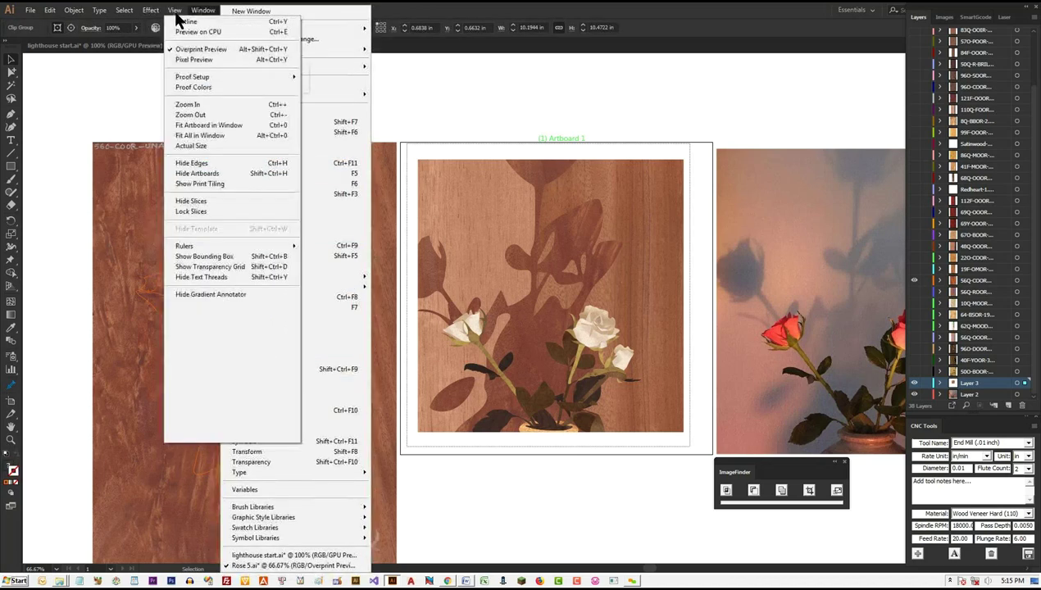
{"action": "left_click", "coordinate": [230, 256]}
{"action": "key", "text": "Escape"}
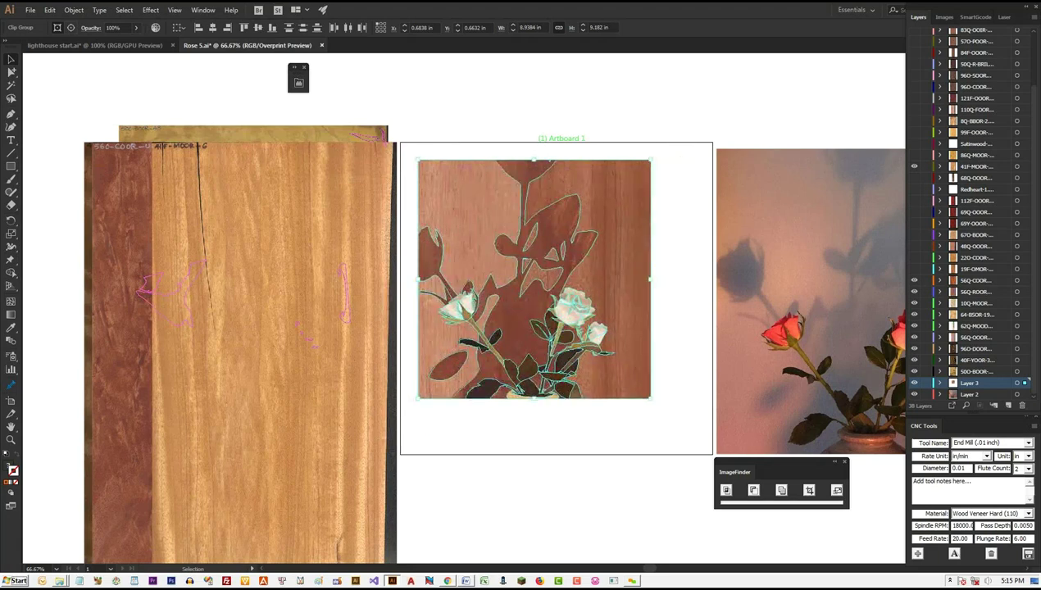
{"action": "key", "text": "ctrl+shift+a"}
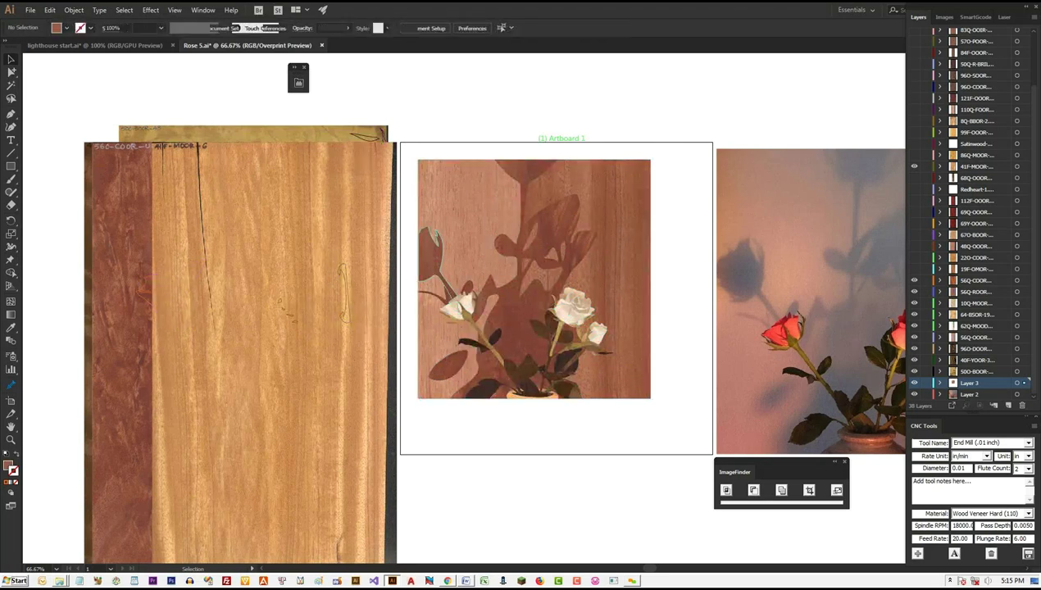
- Update the cutters of all the artwork to the scaled design with ImageFinder, and check the rosebud shadow piece's cutter on its veneer before deselecting
{"action": "left_click", "coordinate": [430, 252]}
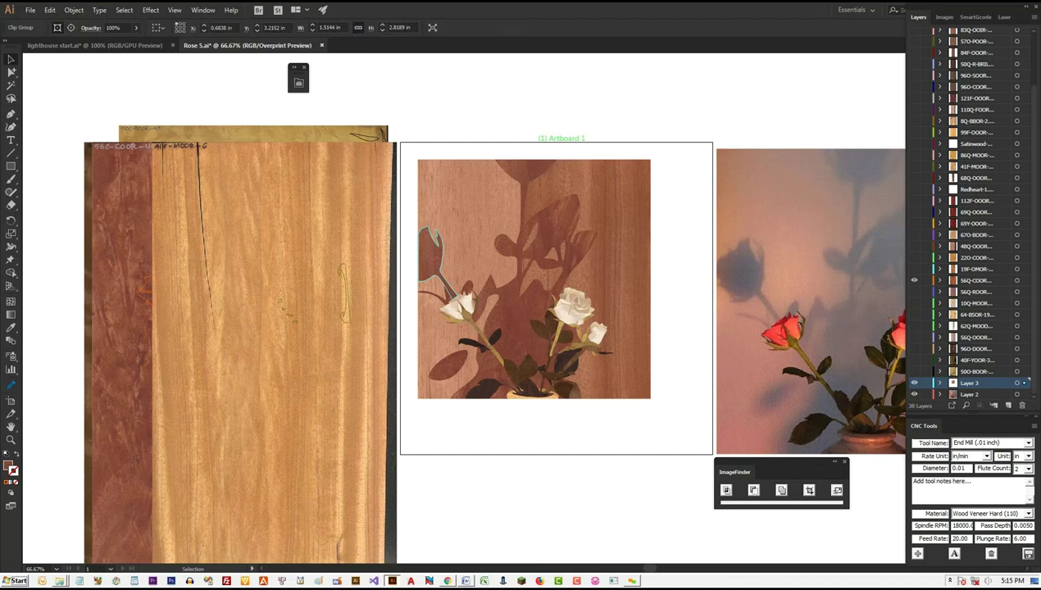
{"action": "left_click_drag", "start_coordinate": [293, 241], "coordinate": [410, 280]}
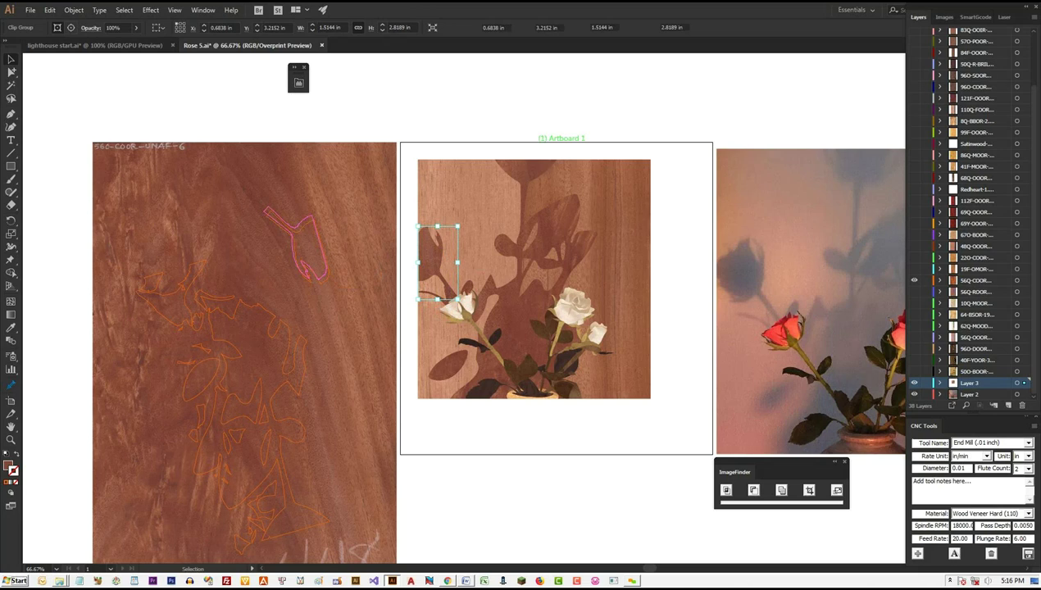
{"action": "left_click_drag", "start_coordinate": [667, 421], "coordinate": [408, 151]}
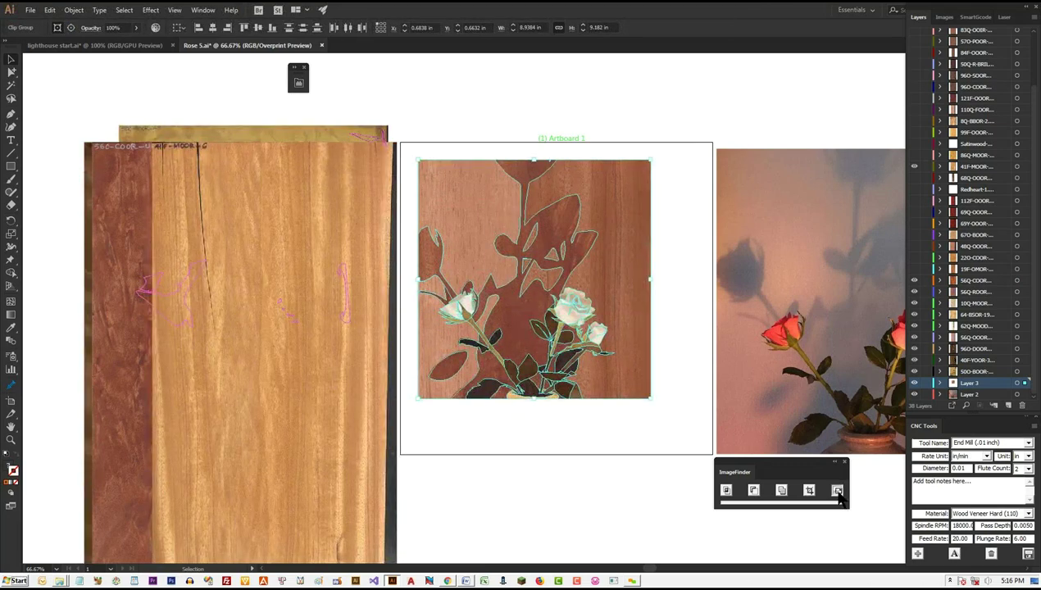
{"action": "left_click", "coordinate": [836, 492]}
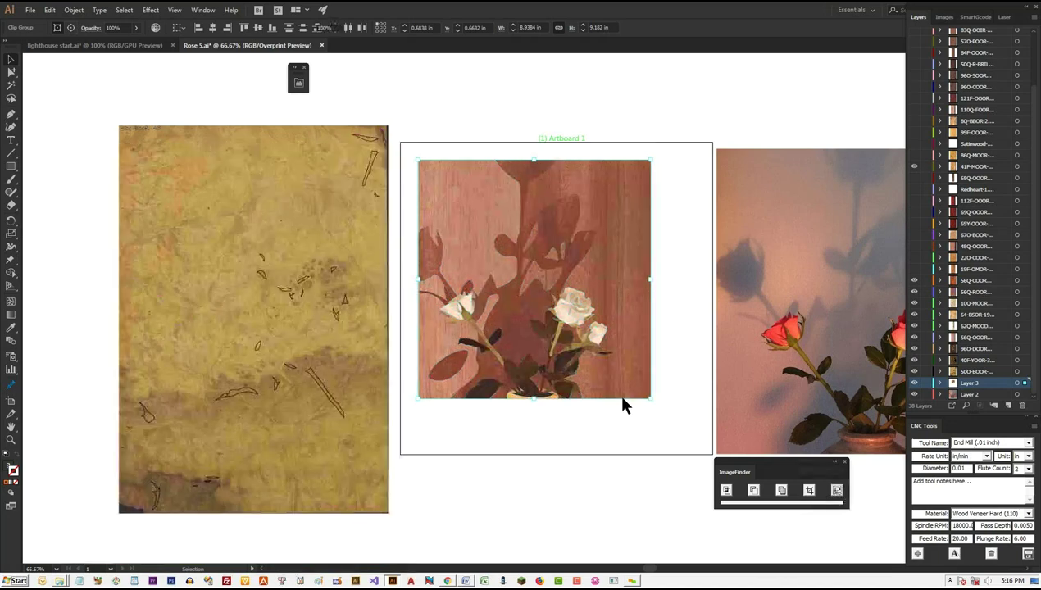
{"action": "key", "text": "ctrl+shift+a"}
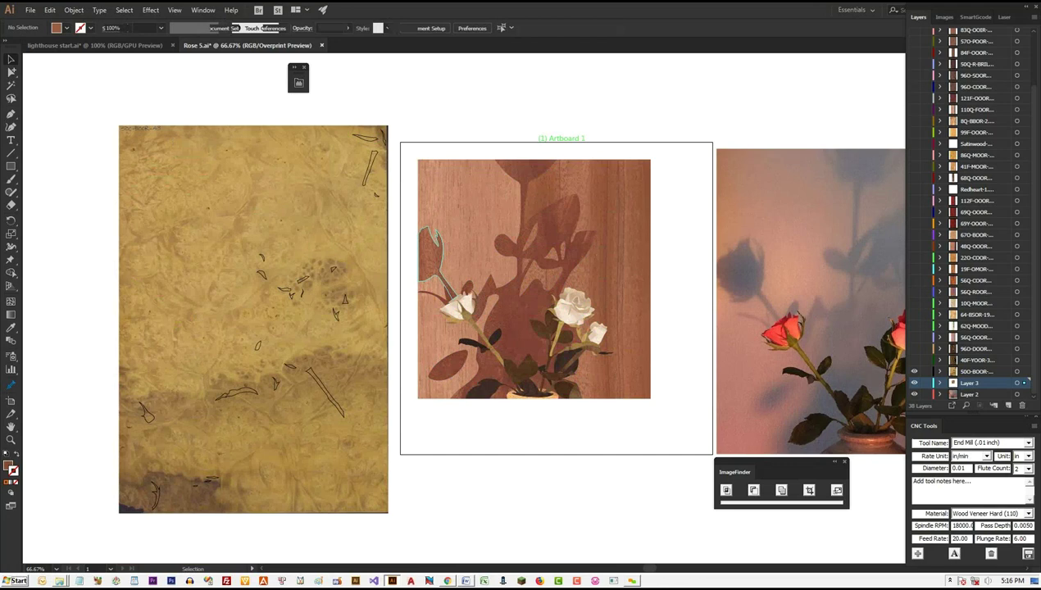
{"action": "left_click", "coordinate": [431, 245]}
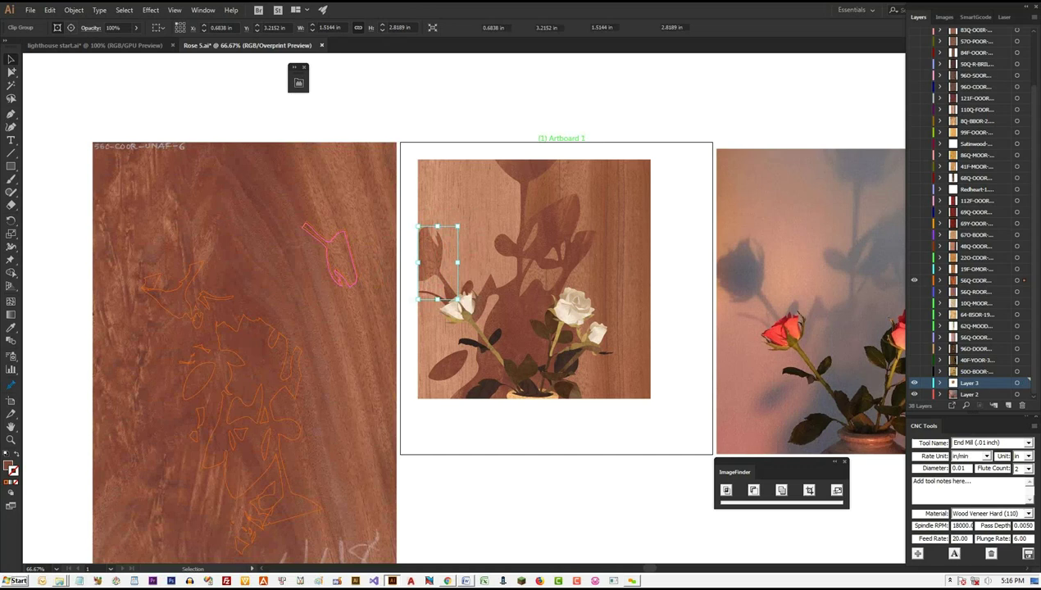
{"action": "key", "text": "ctrl+shift+a"}
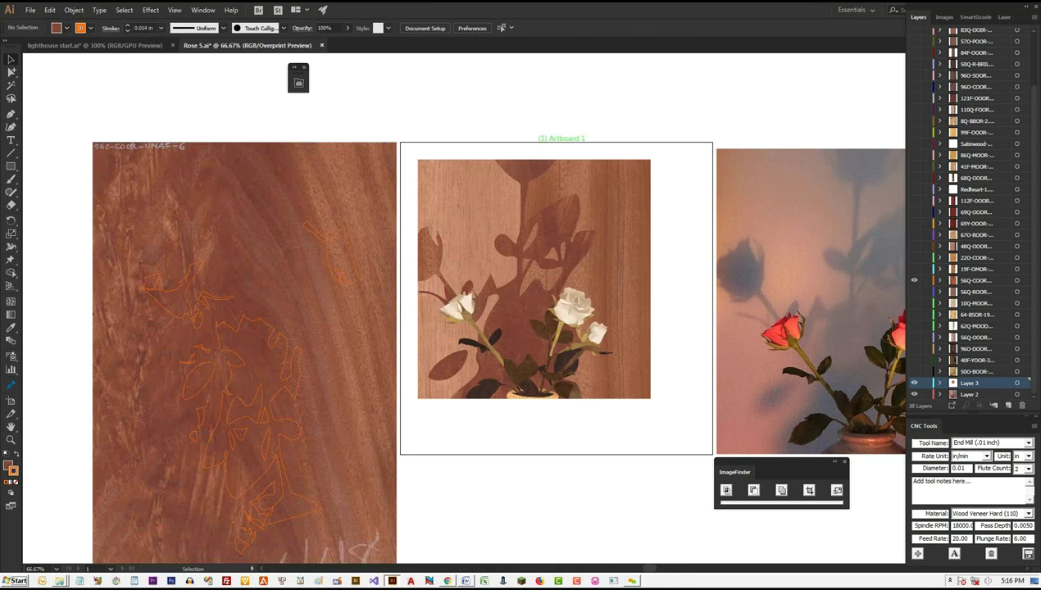
- Show the SmartGcode settings, select the large light background piece above the rosebud, and set its Z Depth to 1
{"action": "left_click", "coordinate": [976, 18]}
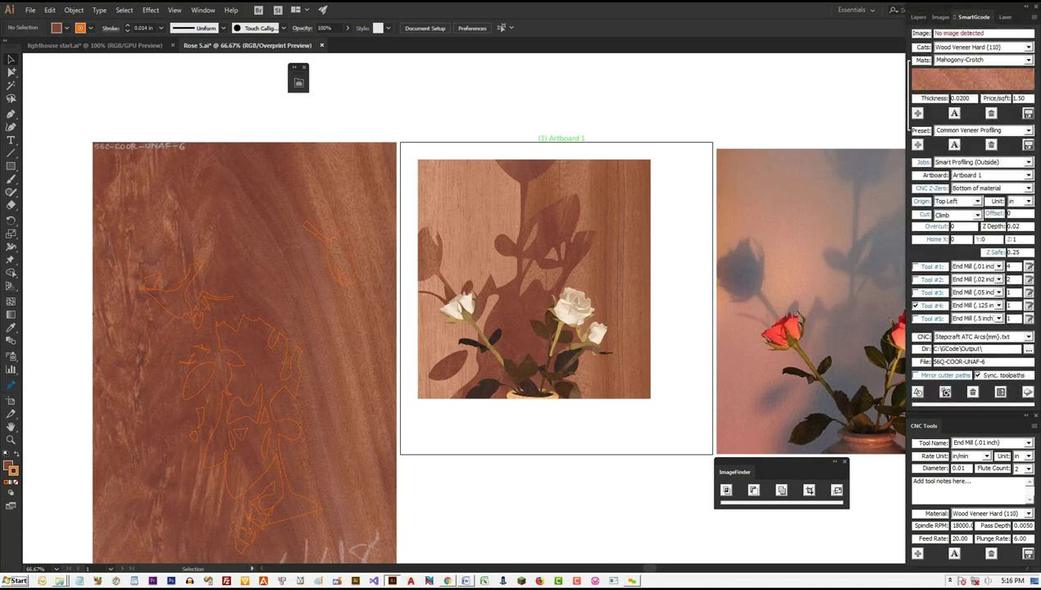
{"action": "left_click", "coordinate": [468, 214]}
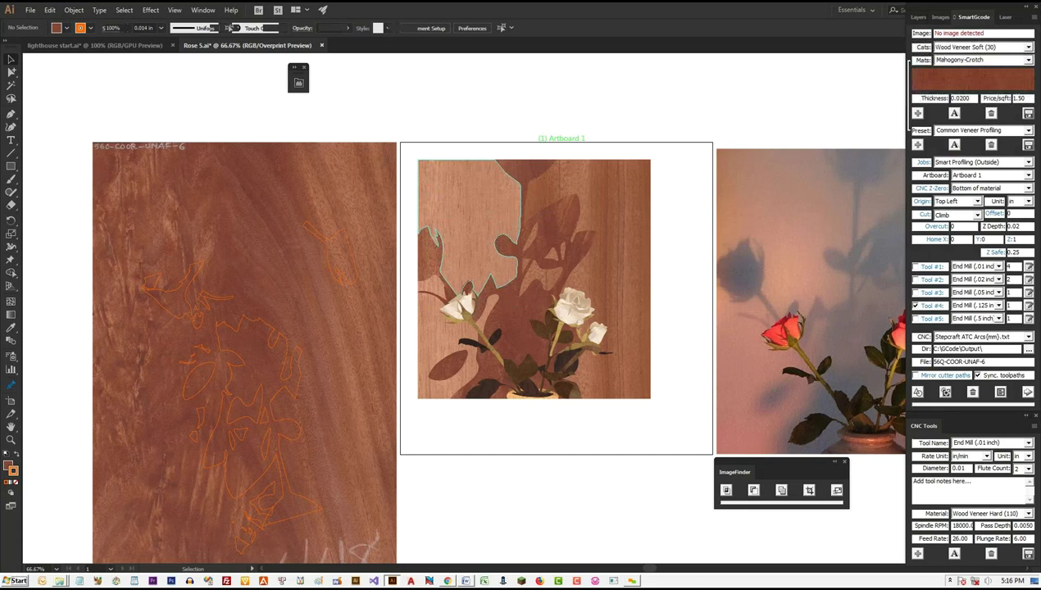
{"action": "left_click", "coordinate": [1017, 226]}
{"action": "left_click_drag", "start_coordinate": [995, 226], "coordinate": [994, 230]}
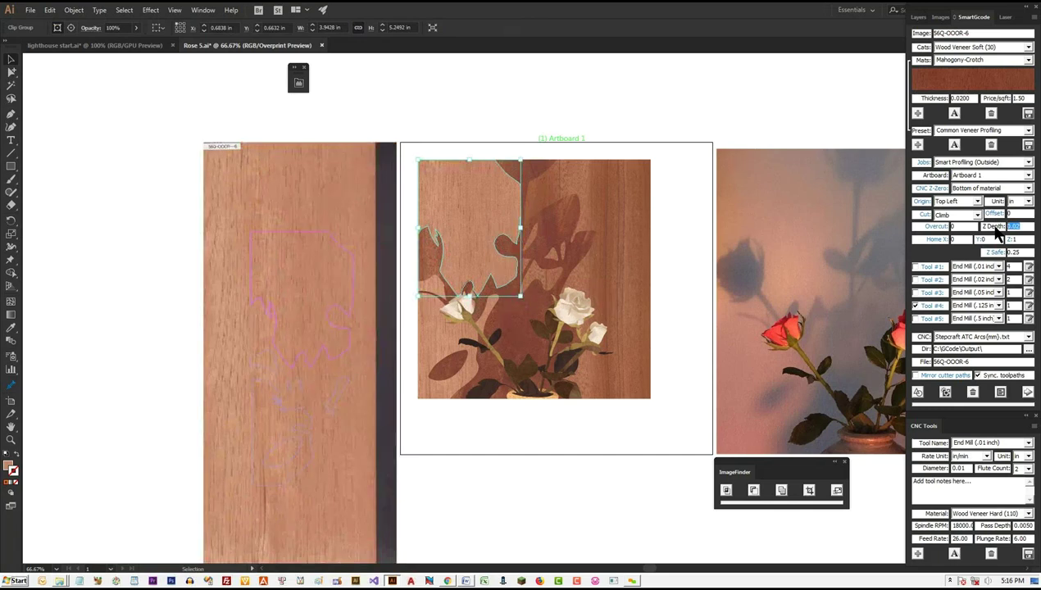
{"action": "type", "text": "1"}
{"action": "left_click", "coordinate": [945, 393]}
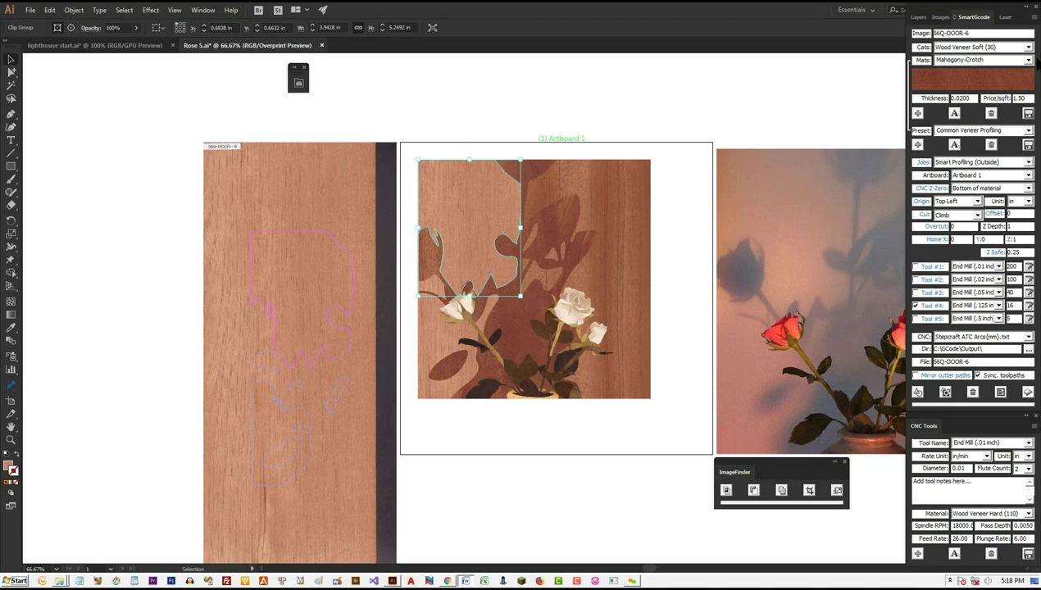
- Switch to Chrome and open the ImagePaint Tutorials page on the Amazon Canvas site
{"action": "left_click", "coordinate": [447, 580]}
{"action": "scroll", "coordinate": [447, 193], "scroll_direction": "up", "scroll_amount": 4}
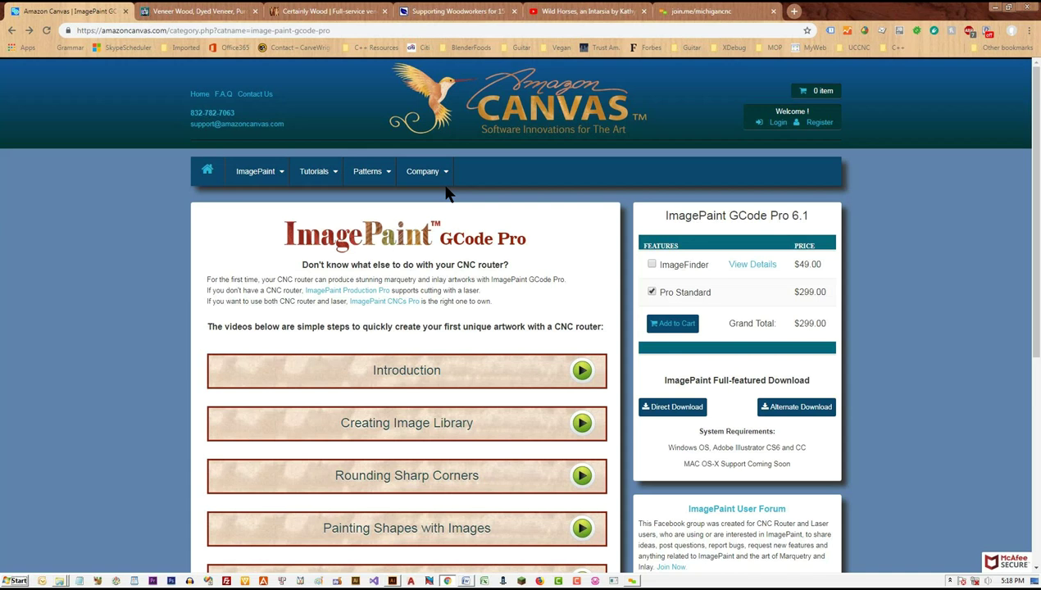
{"action": "mouse_move", "coordinate": [330, 177]}
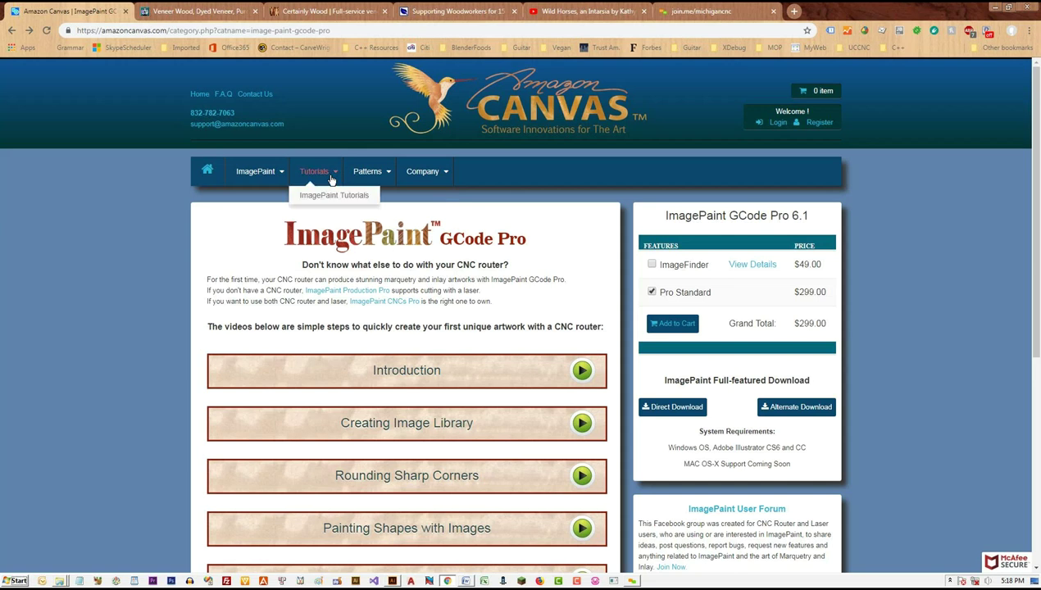
{"action": "left_click", "coordinate": [325, 196]}
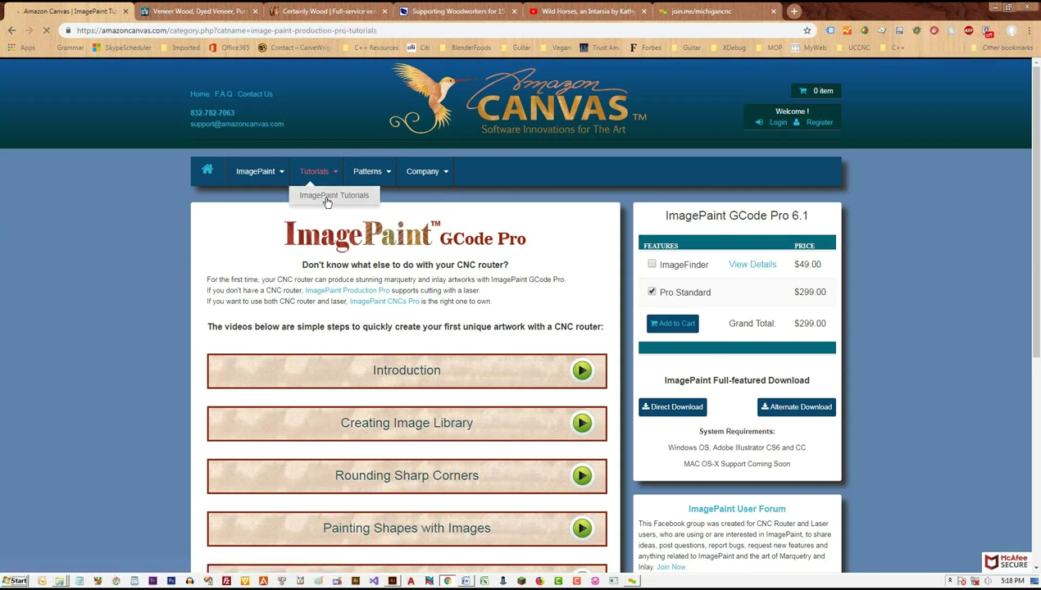
- Look through the ImagePaint Tutorial PDF from its cover and contents to the toolpath figures on page 25
{"action": "scroll", "coordinate": [603, 402], "scroll_direction": "down", "scroll_amount": 4}
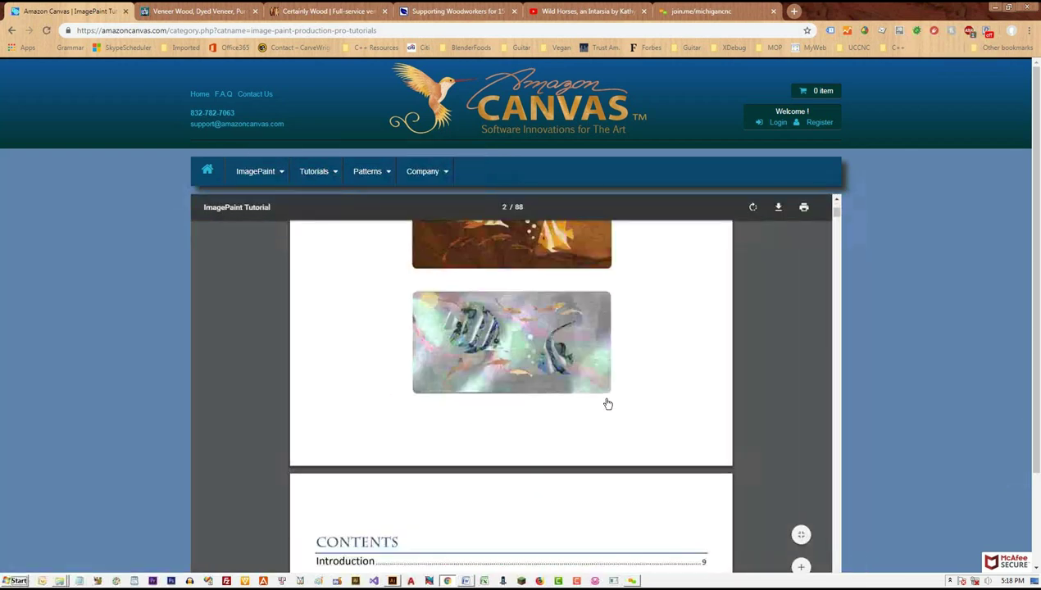
{"action": "scroll", "coordinate": [604, 401], "scroll_direction": "up", "scroll_amount": 4}
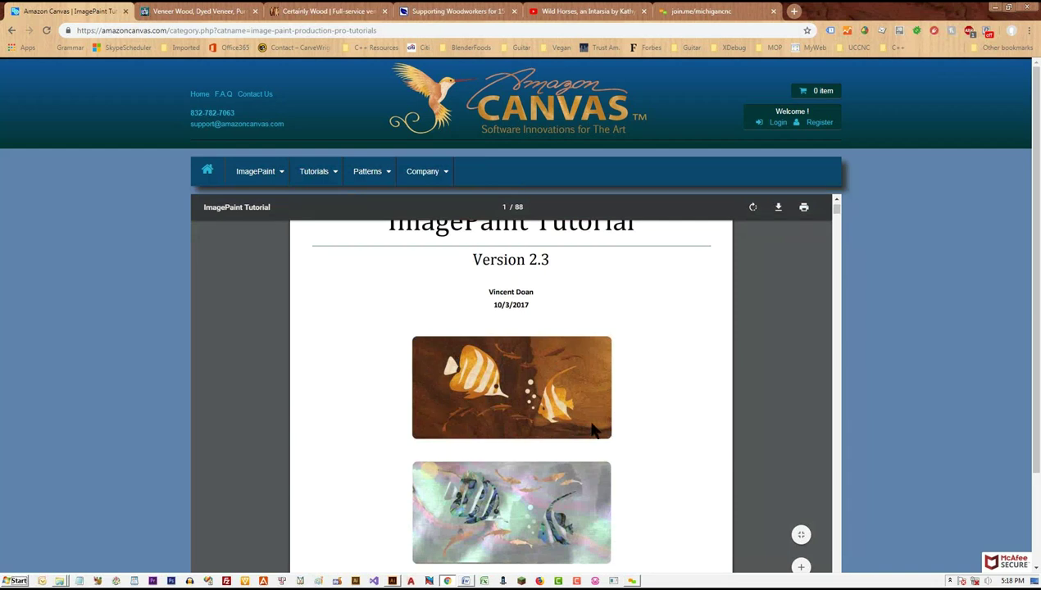
{"action": "scroll", "coordinate": [594, 430], "scroll_direction": "down", "scroll_amount": 6}
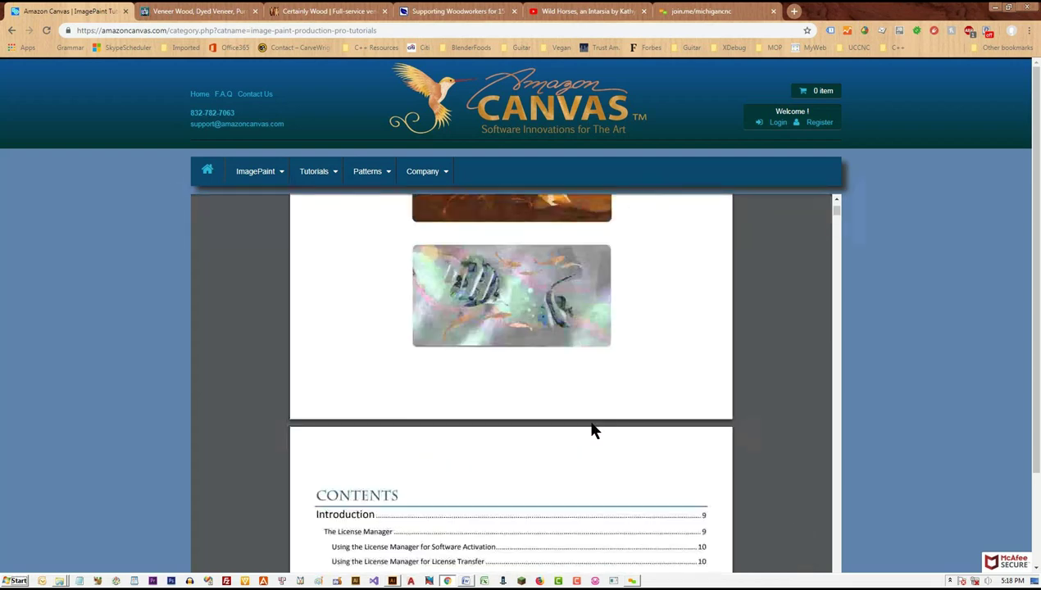
{"action": "scroll", "coordinate": [594, 431], "scroll_direction": "down", "scroll_amount": 15}
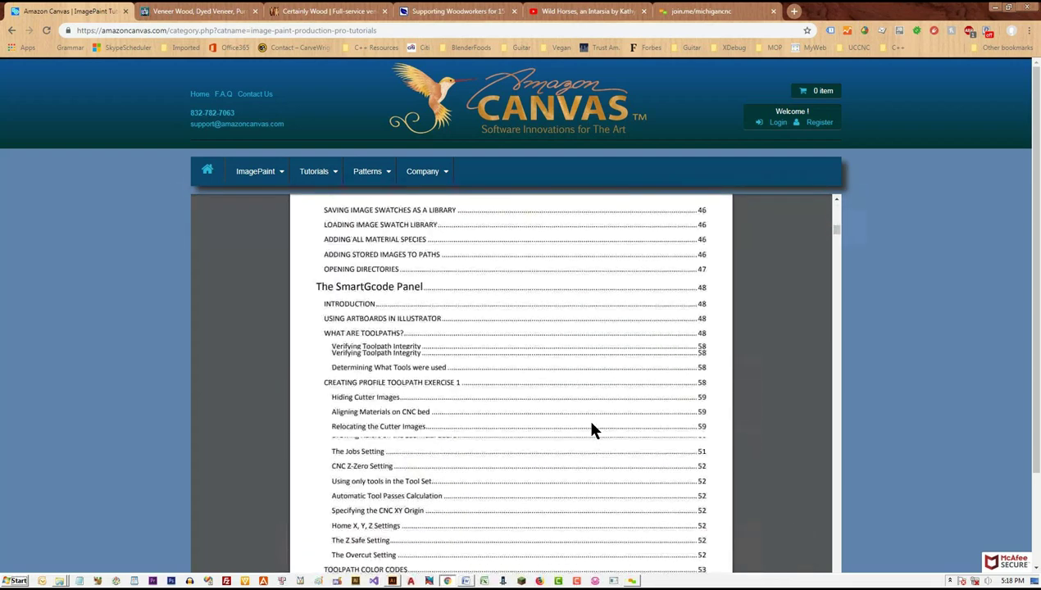
{"action": "scroll", "coordinate": [593, 430], "scroll_direction": "down", "scroll_amount": 20}
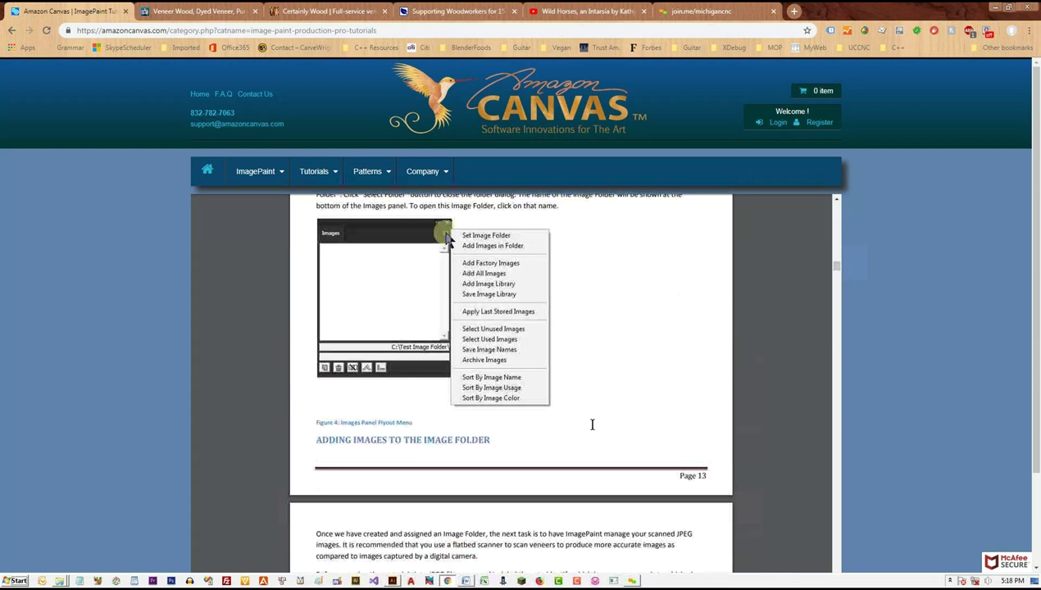
{"action": "scroll", "coordinate": [593, 425], "scroll_direction": "down", "scroll_amount": 20}
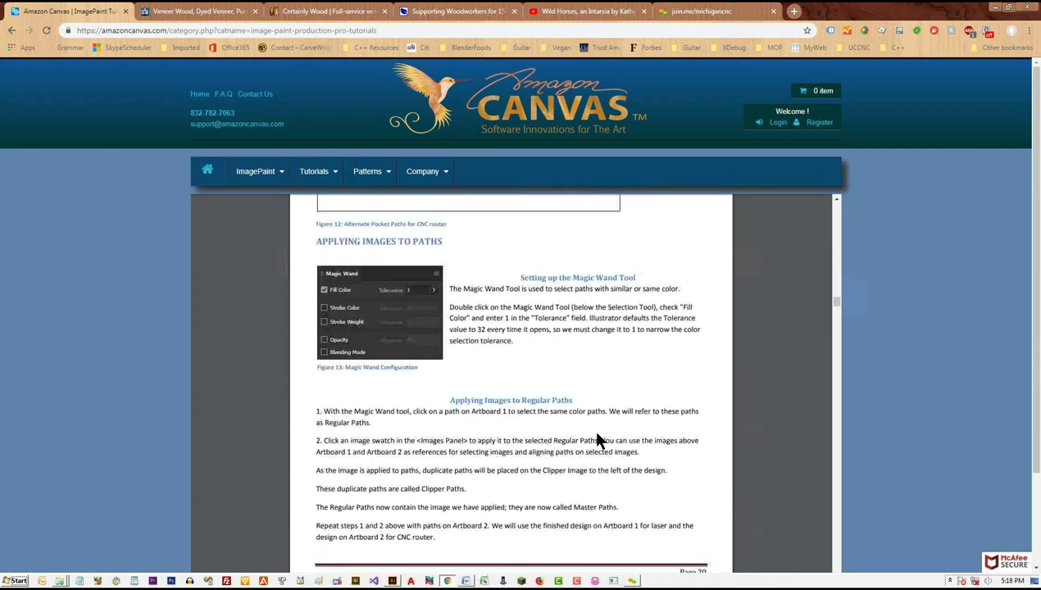
{"action": "scroll", "coordinate": [596, 434], "scroll_direction": "down", "scroll_amount": 5}
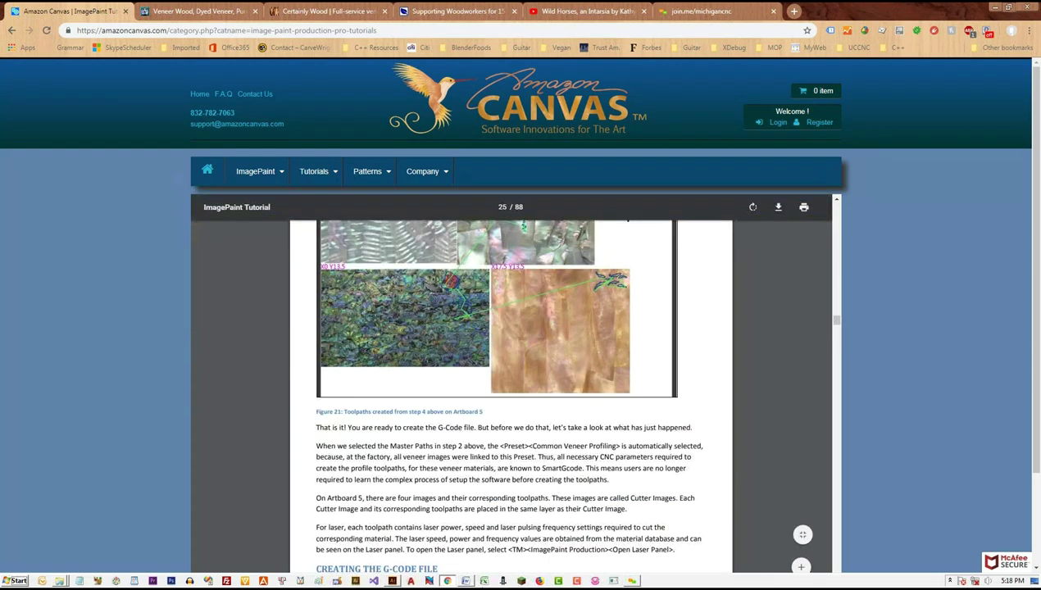
- Switch back to Illustrator and open the ImagePaint tutorial's design file
{"action": "left_click", "coordinate": [392, 580]}
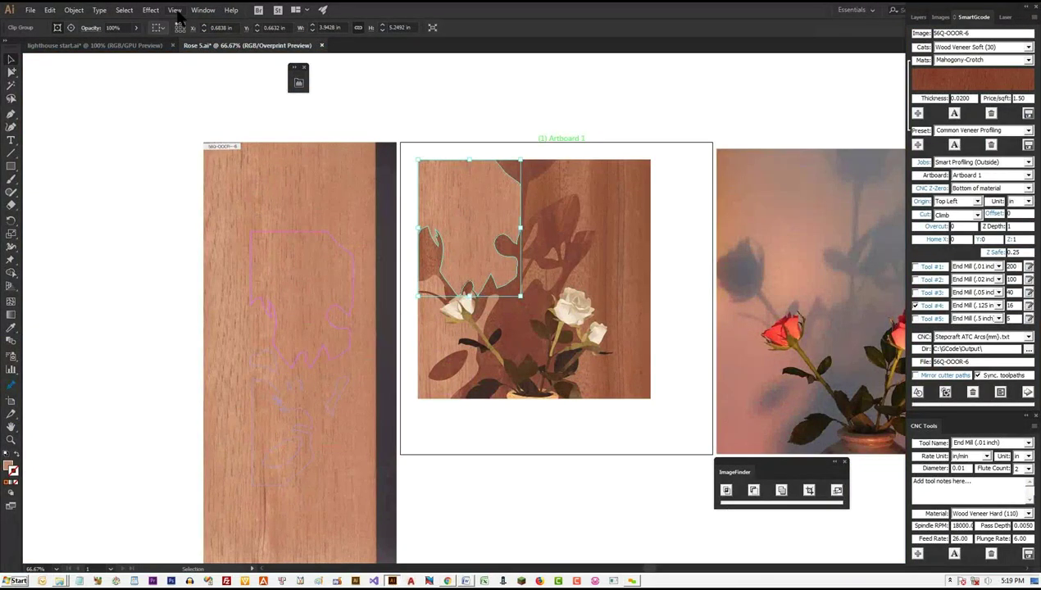
{"action": "left_click", "coordinate": [175, 12]}
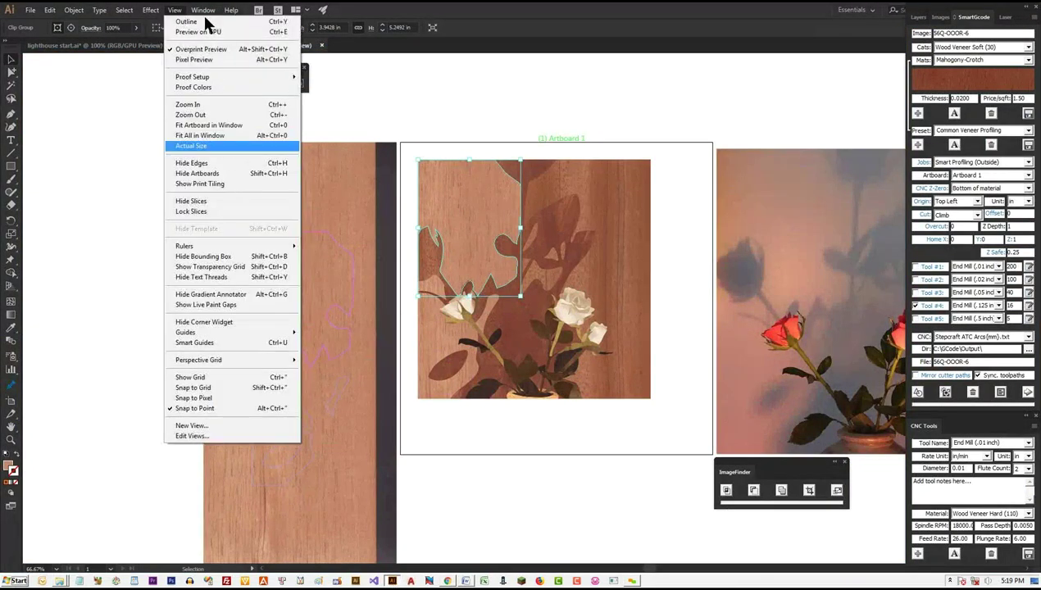
{"action": "mouse_move", "coordinate": [205, 10]}
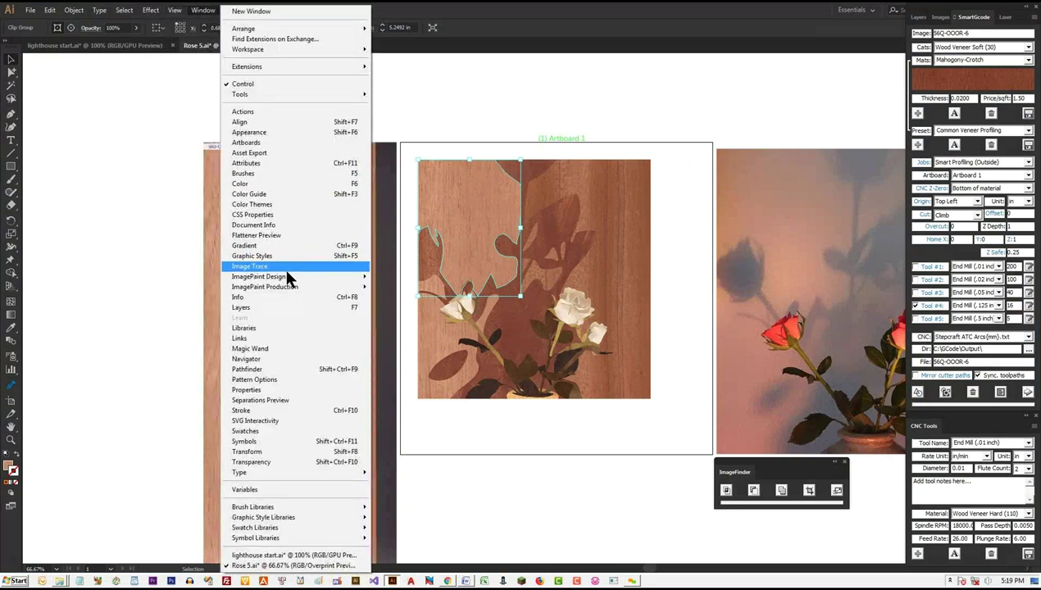
{"action": "mouse_move", "coordinate": [291, 282]}
{"action": "mouse_move", "coordinate": [418, 313]}
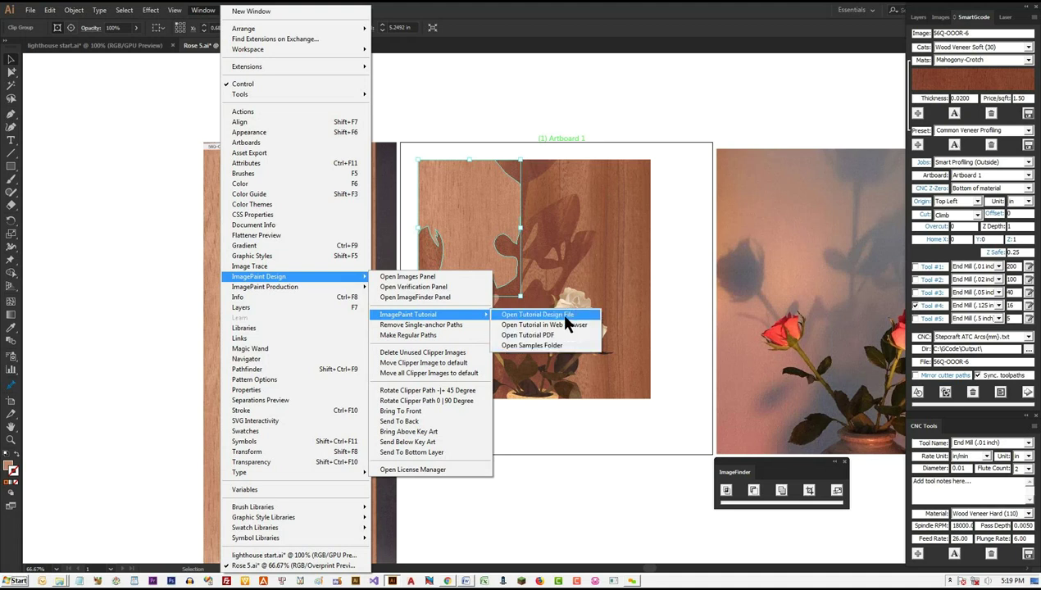
{"action": "left_click", "coordinate": [565, 316]}
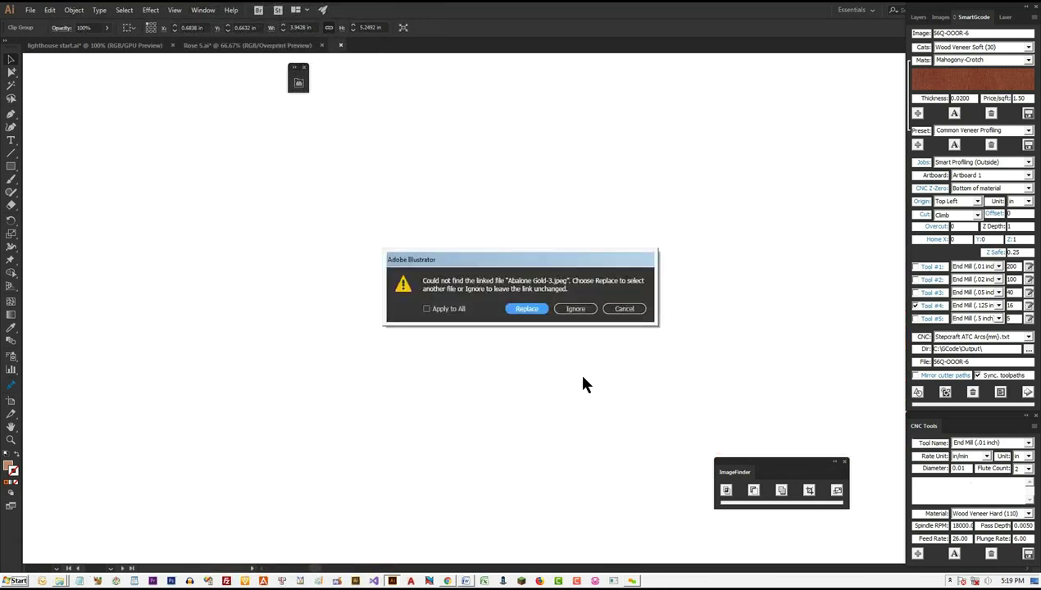
- Ignore all missing linked files and dismiss the Images panel warnings to finish opening Tropical Fishes Sample V7.ai
{"action": "left_click", "coordinate": [444, 312]}
{"action": "left_click", "coordinate": [569, 310]}
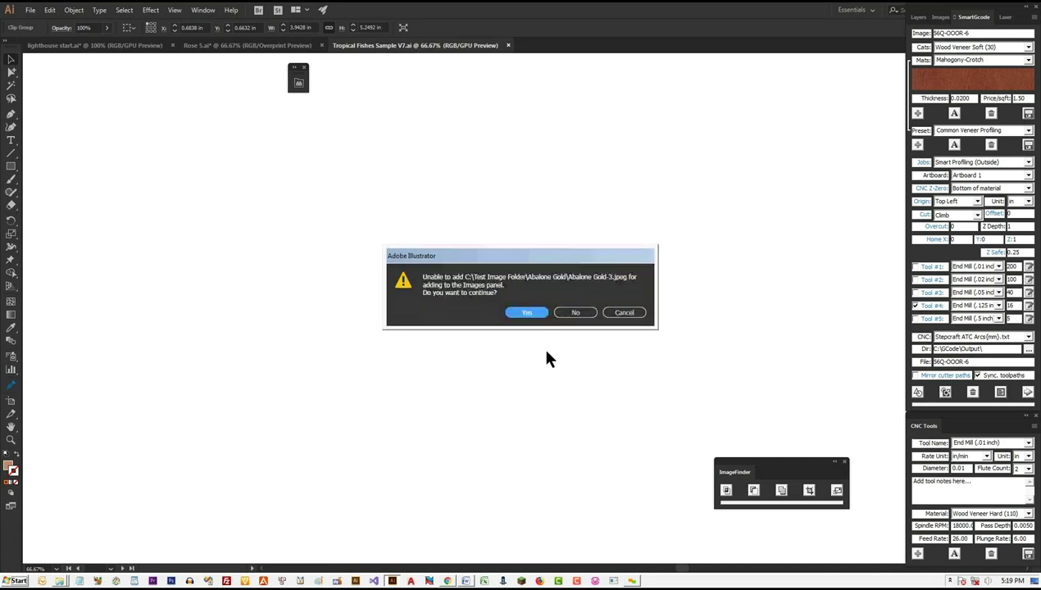
{"action": "left_click", "coordinate": [527, 314]}
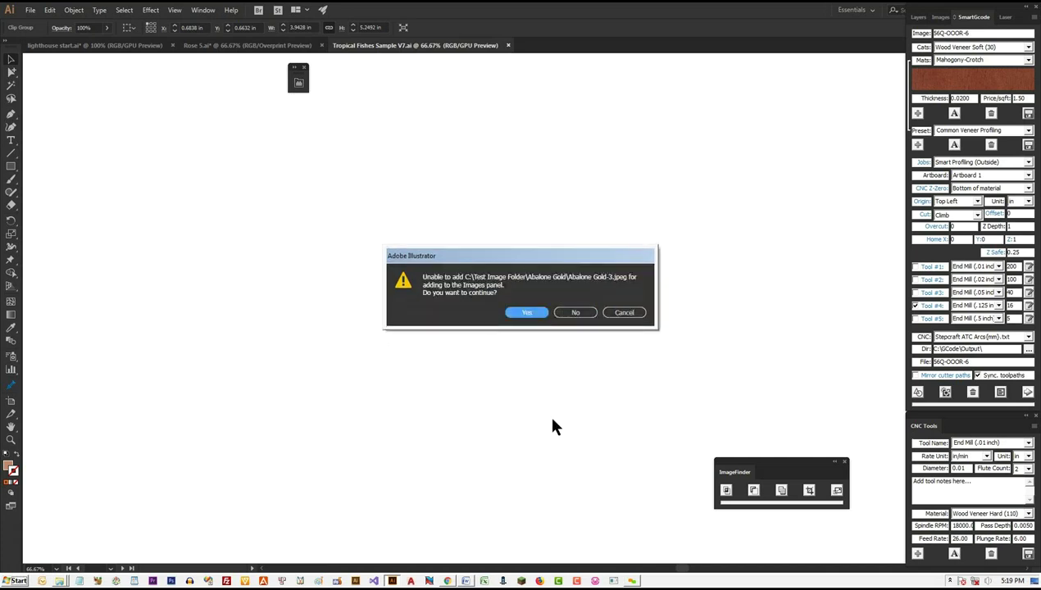
{"action": "left_click", "coordinate": [529, 313]}
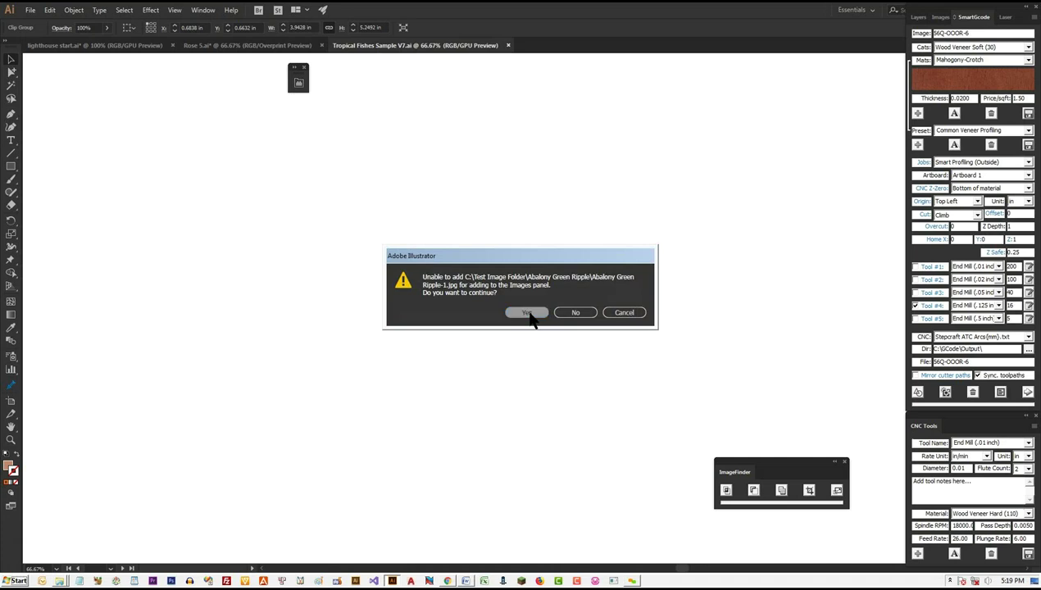
{"action": "left_click", "coordinate": [526, 315]}
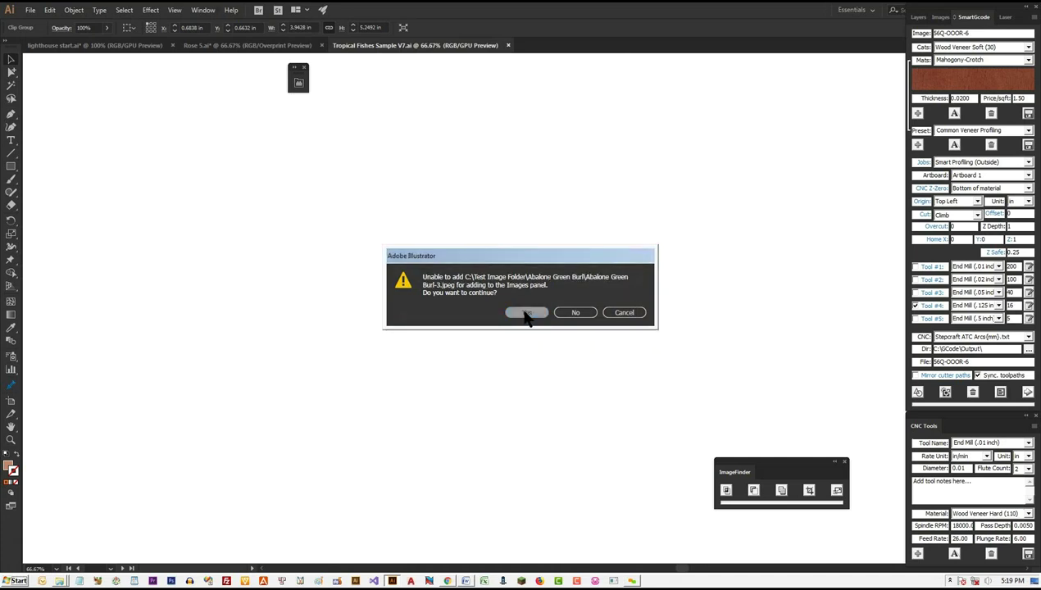
{"action": "left_click", "coordinate": [527, 315]}
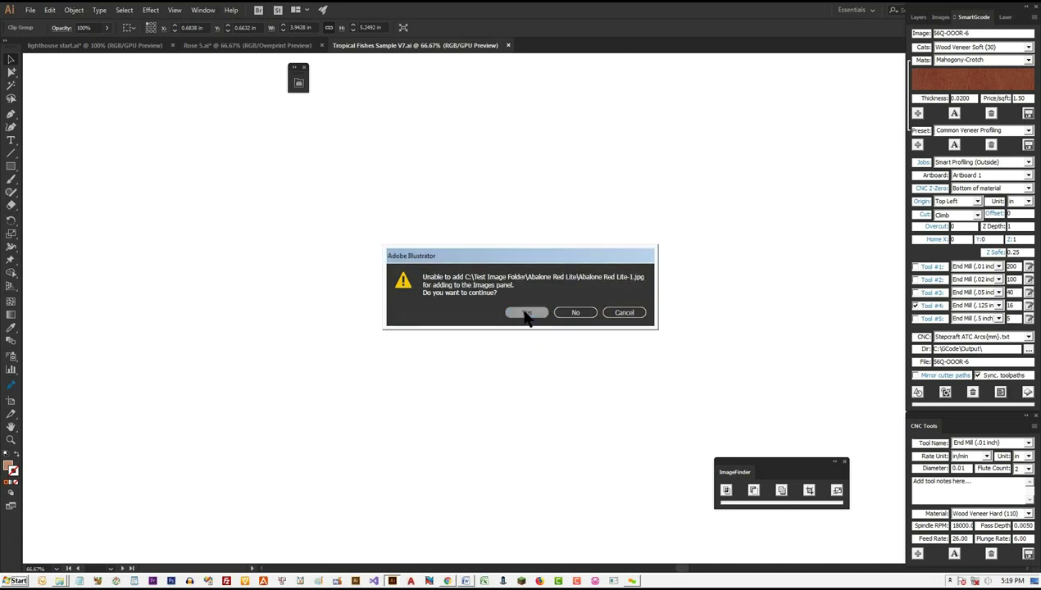
{"action": "left_click", "coordinate": [527, 315]}
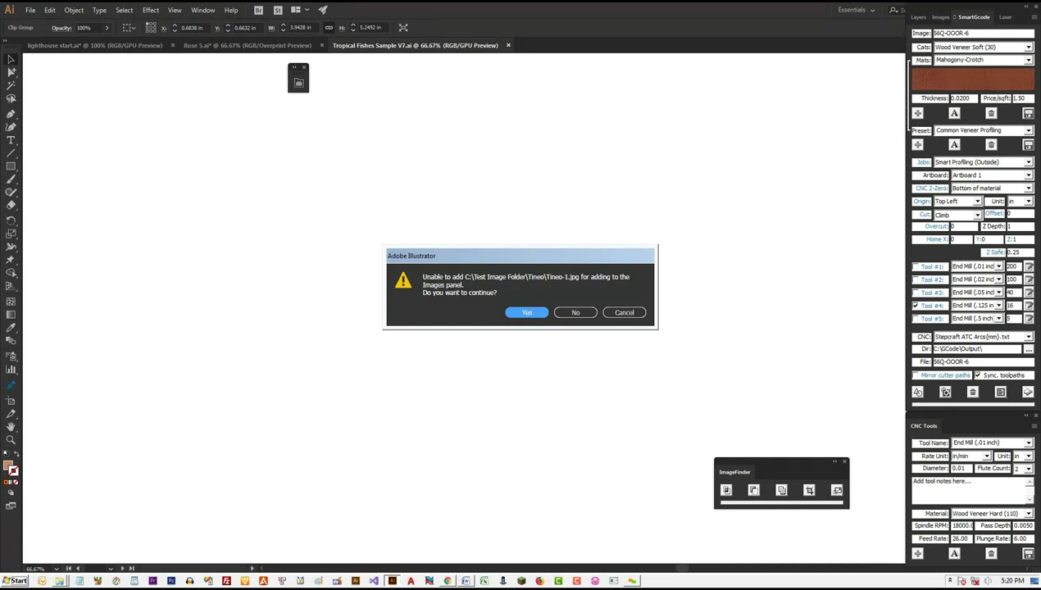
{"action": "key", "text": "Return"}
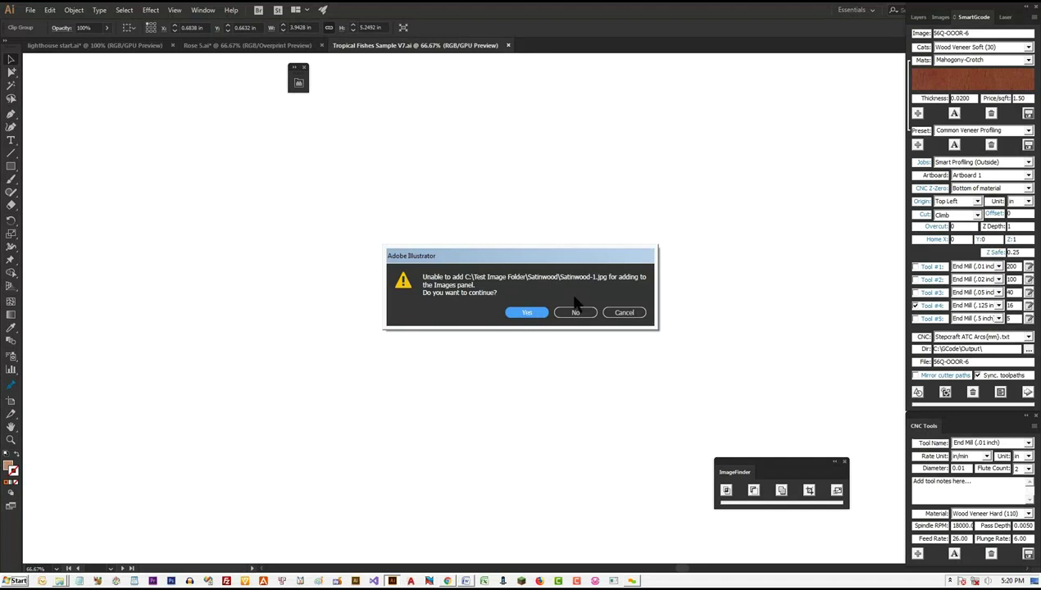
{"action": "left_click", "coordinate": [634, 312]}
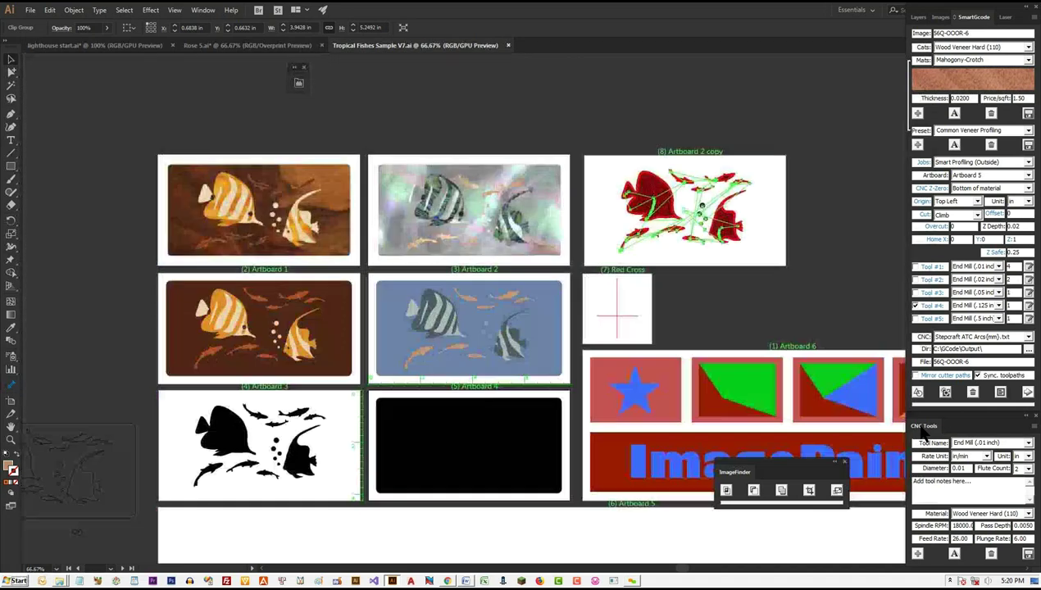
- Deselect all artwork and undock CNC Tools, placing it as a floating panel over the fish artboards
{"action": "key", "text": "ctrl+shift+a"}
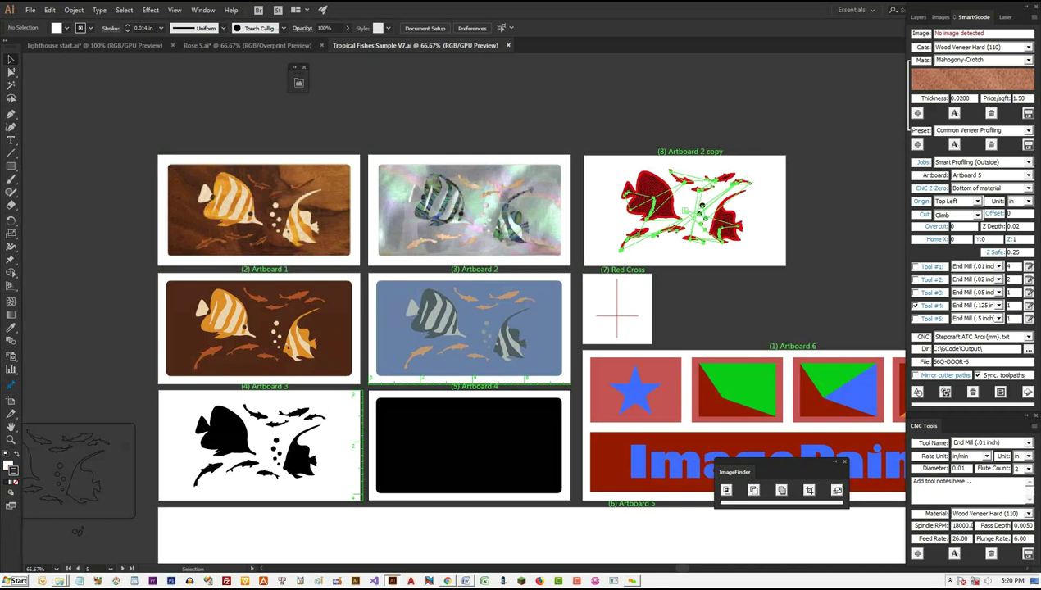
{"action": "scroll", "coordinate": [530, 328], "scroll_direction": "down", "scroll_amount": 4}
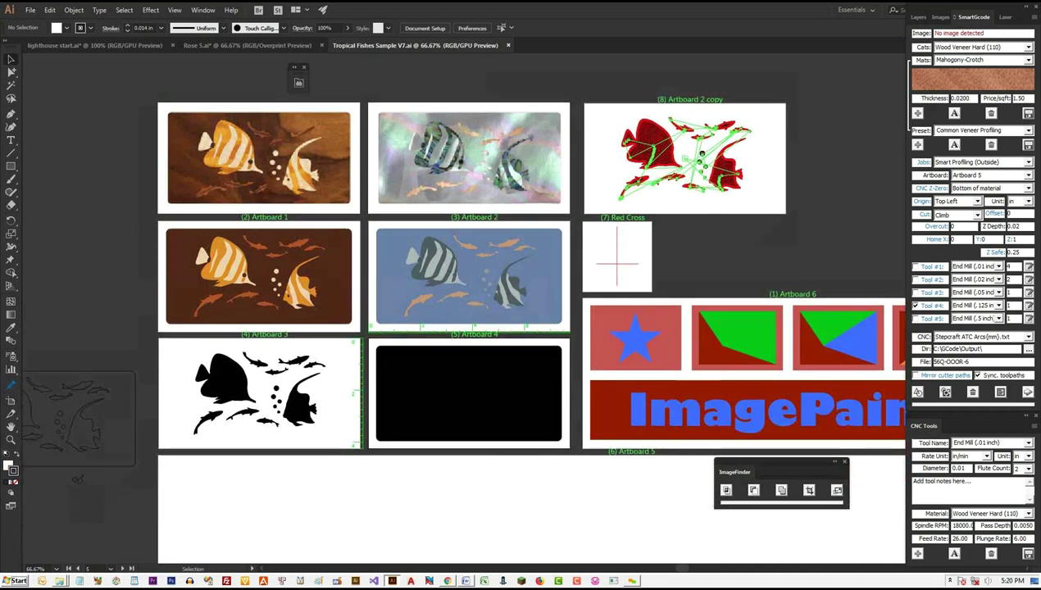
{"action": "left_click_drag", "start_coordinate": [947, 428], "coordinate": [420, 269]}
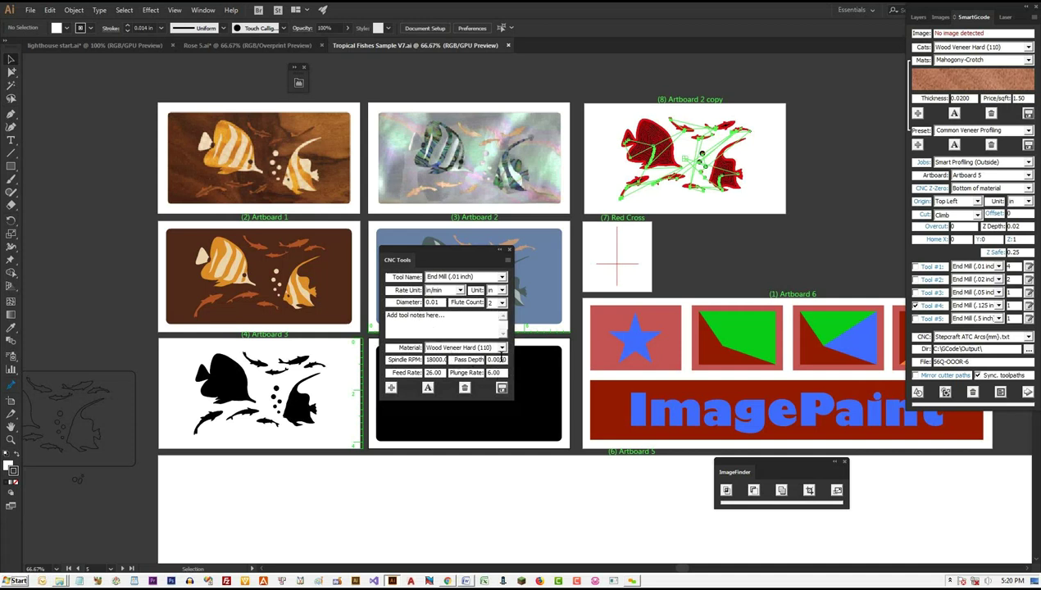
- Show the material choices for the End Mill (.01 inch) tool and set its material to MOP, Abalone, etc. (15)
{"action": "left_click", "coordinate": [501, 347]}
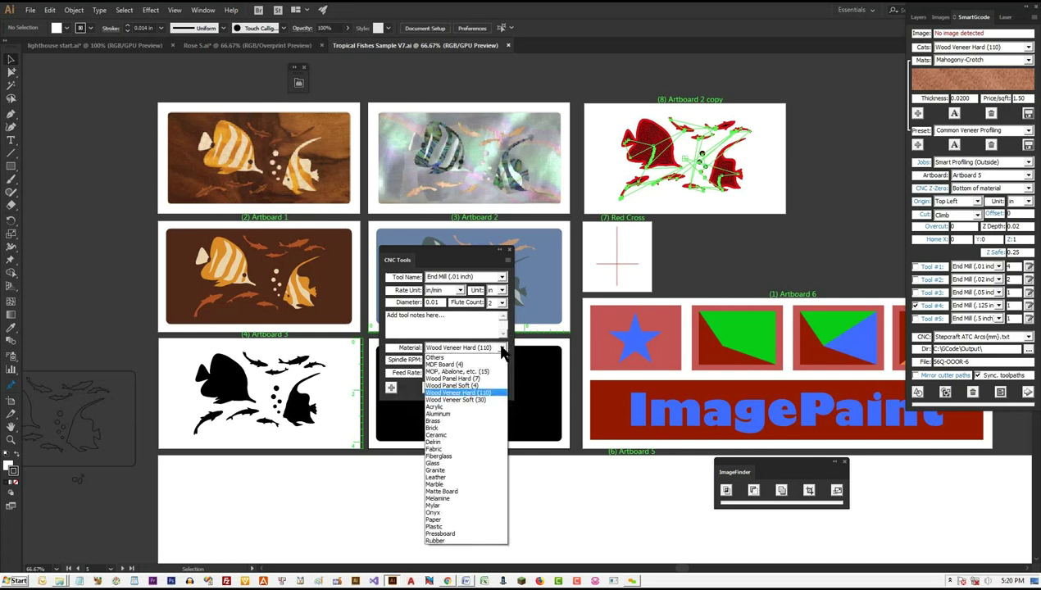
{"action": "left_click", "coordinate": [440, 276]}
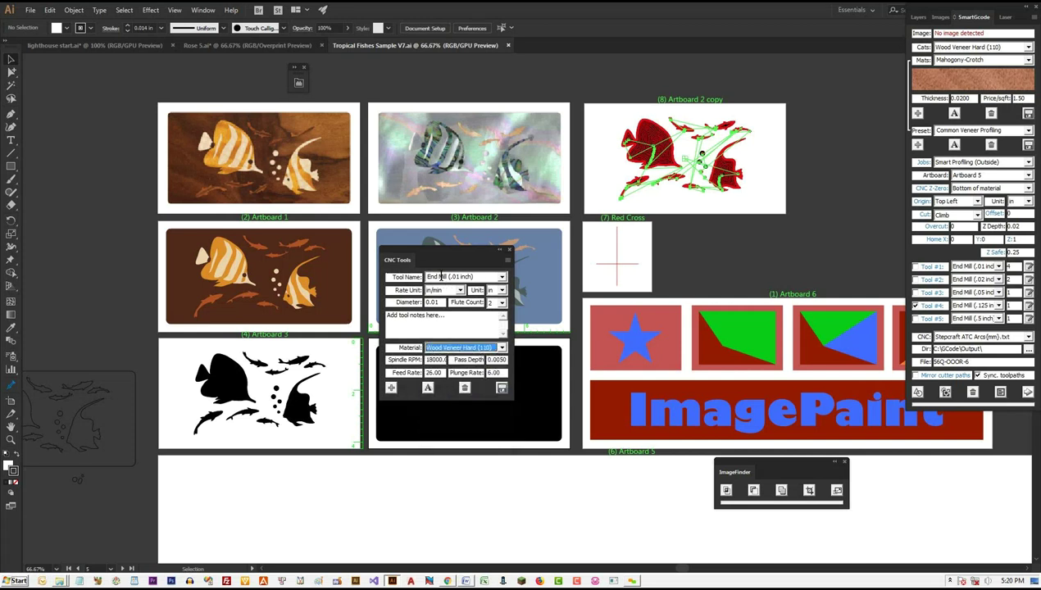
{"action": "left_click", "coordinate": [503, 350]}
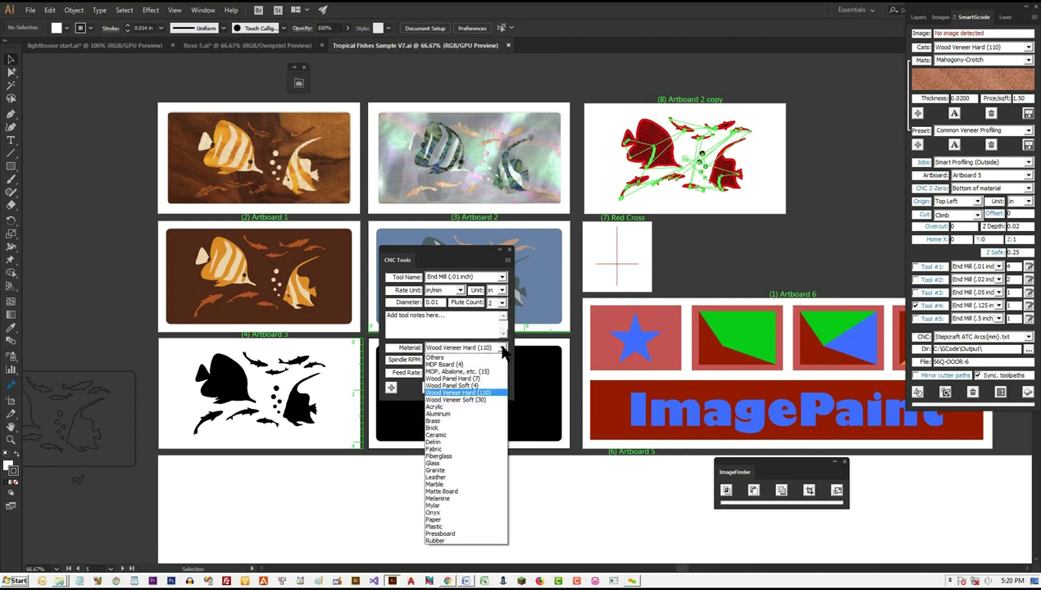
{"action": "left_click", "coordinate": [481, 385]}
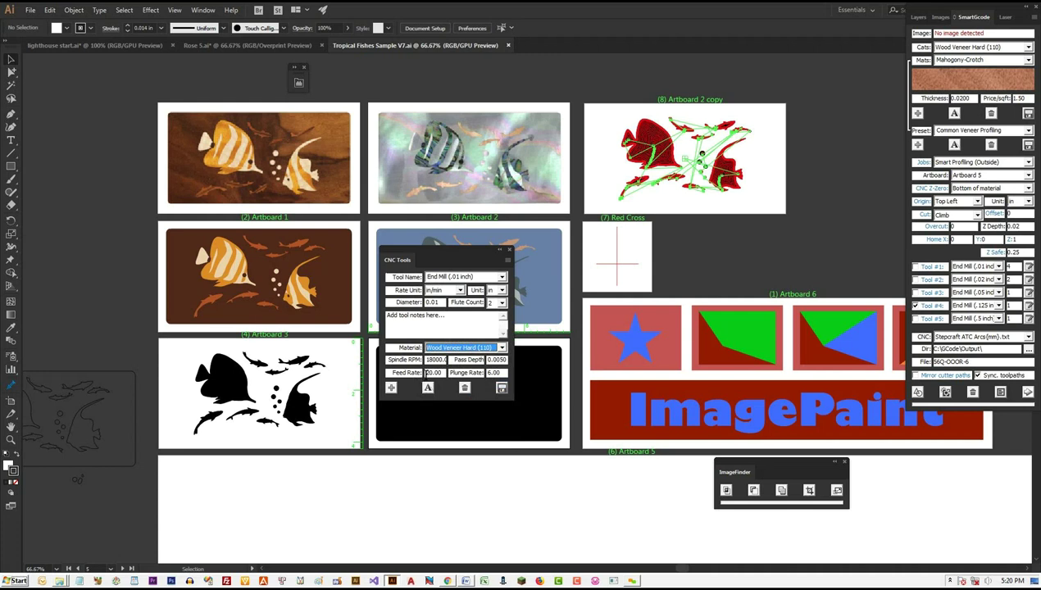
{"action": "left_click", "coordinate": [501, 347]}
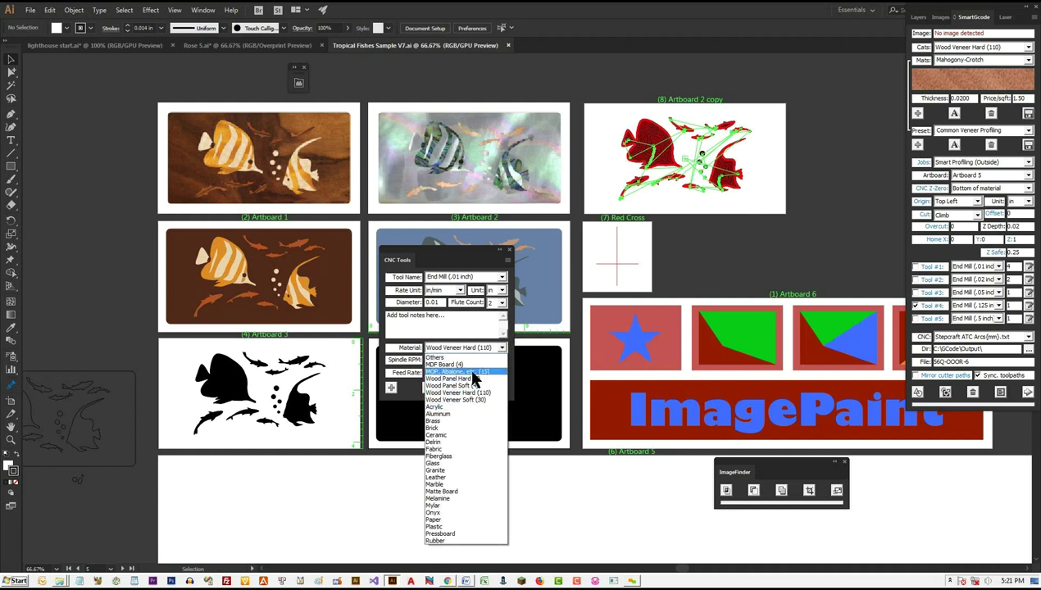
{"action": "left_click", "coordinate": [474, 372]}
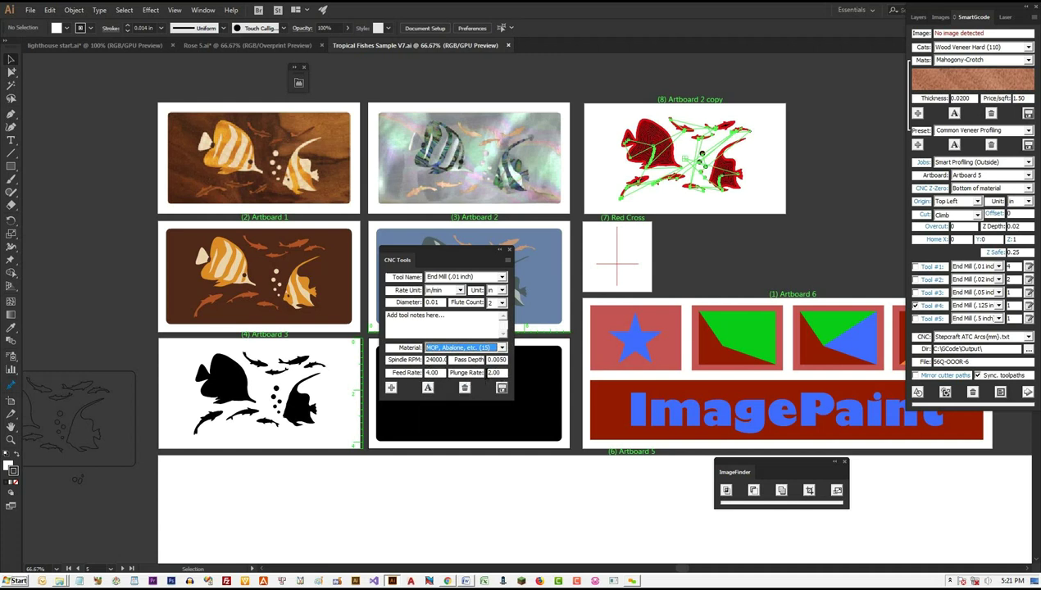
- Place CNC Tools beside the SmartGcode panel and select the Pimentowood-Burl foreground rock piece in lighthouse start.ai
{"action": "left_click_drag", "start_coordinate": [484, 263], "coordinate": [822, 210]}
{"action": "left_click_drag", "start_coordinate": [822, 155], "coordinate": [823, 144]}
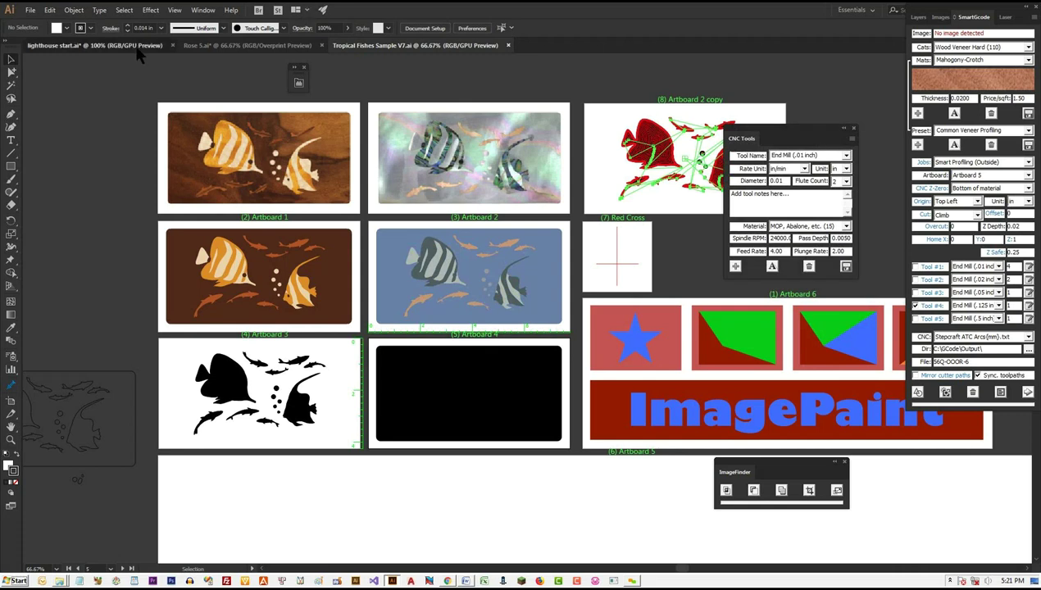
{"action": "left_click", "coordinate": [98, 46]}
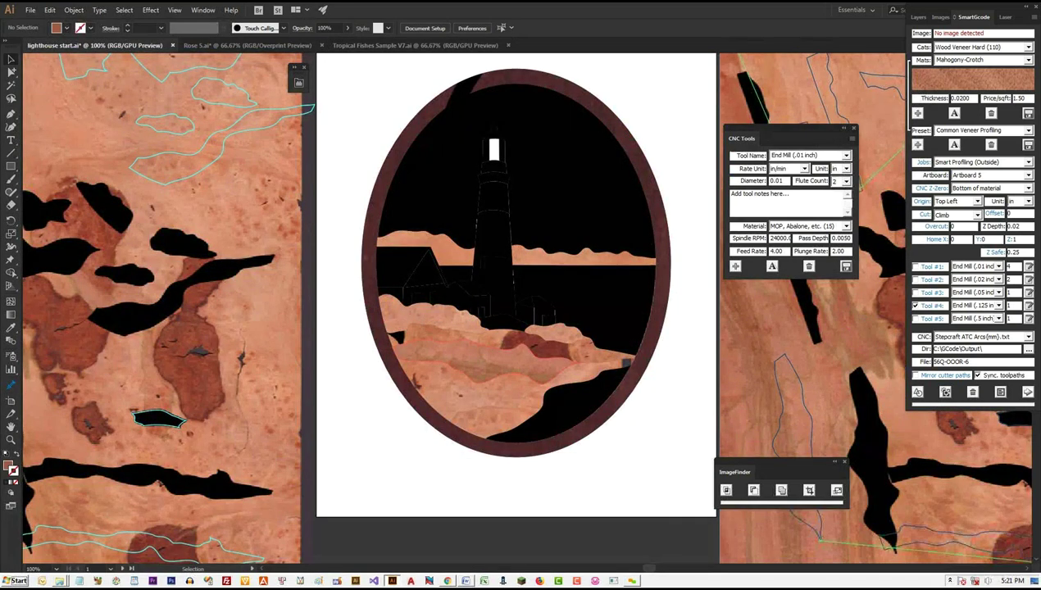
{"action": "left_click", "coordinate": [412, 383]}
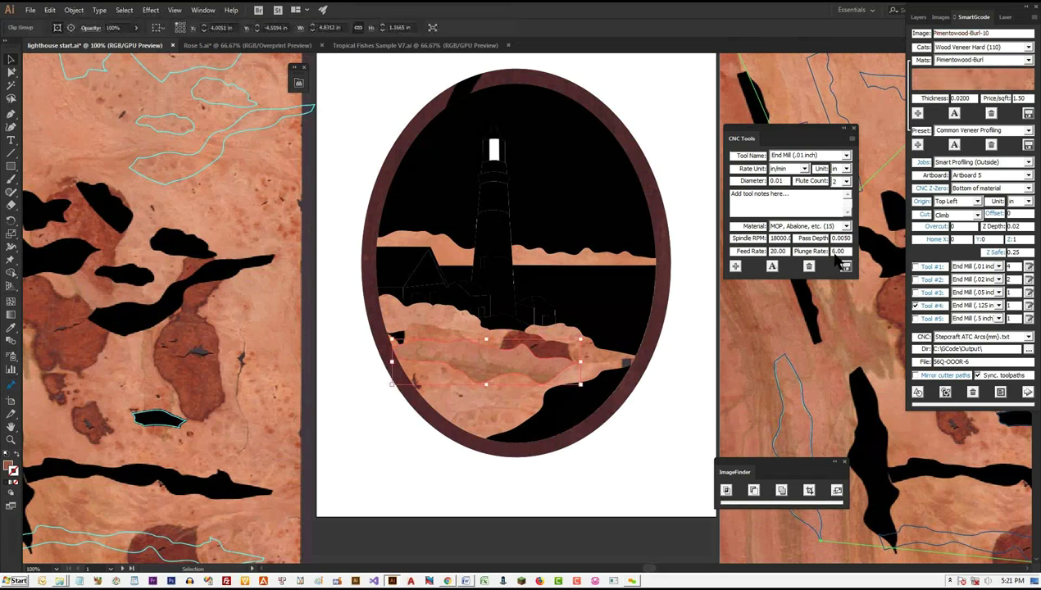